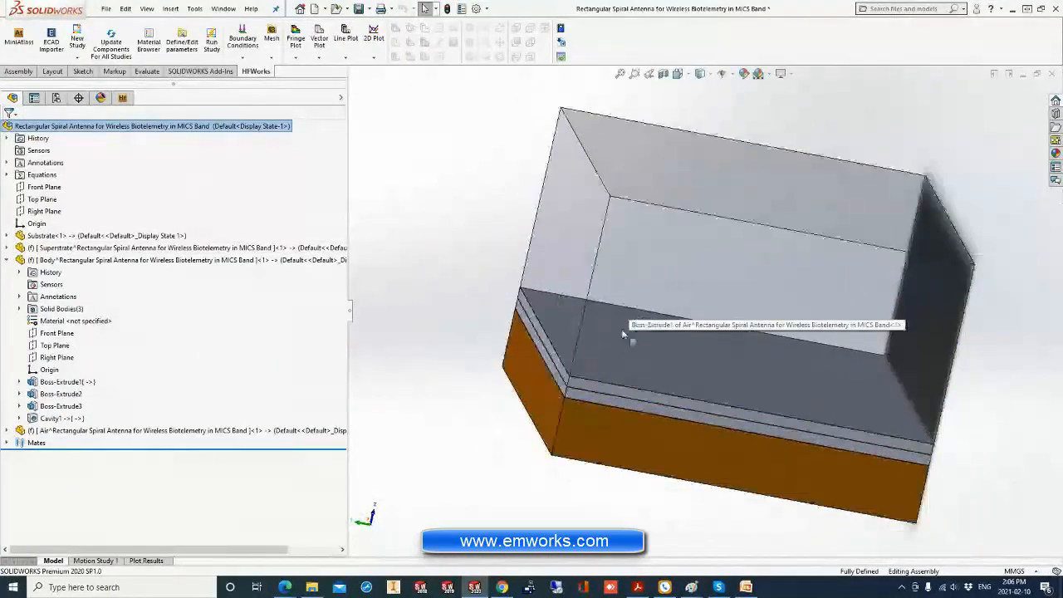
pyautogui.click(585, 394)
pyautogui.click(587, 413)
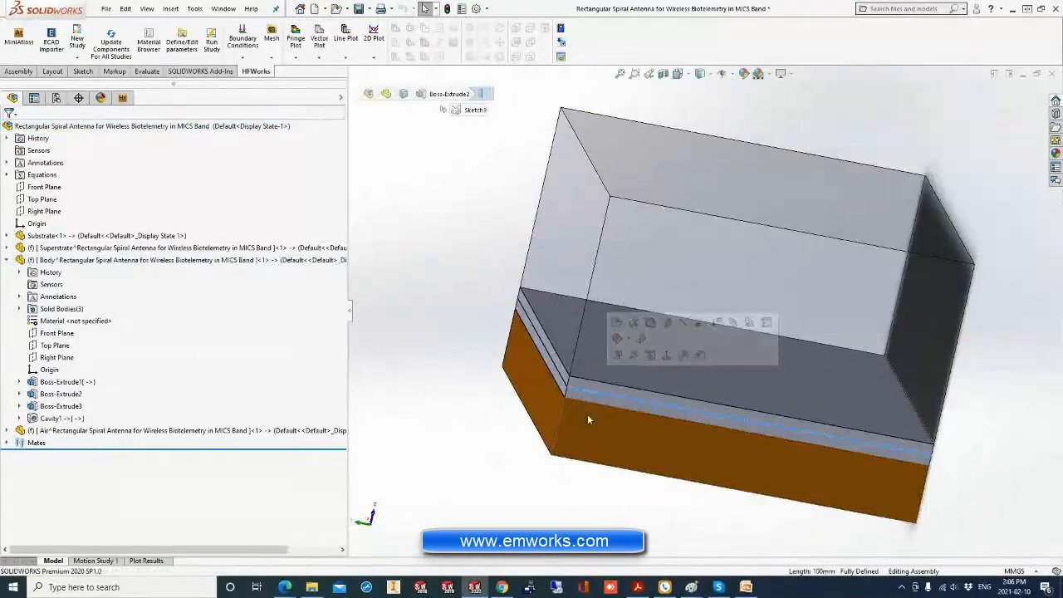
pyautogui.click(683, 156)
pyautogui.click(426, 297)
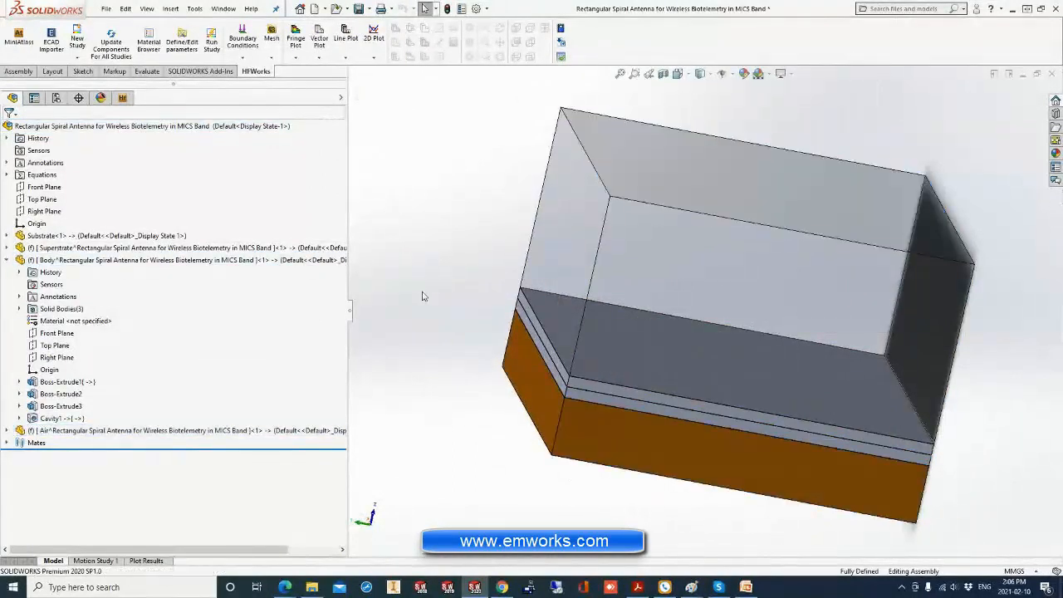
# Hide the Air component above the layered body in the assembly.
pyautogui.rightClick(659, 156)
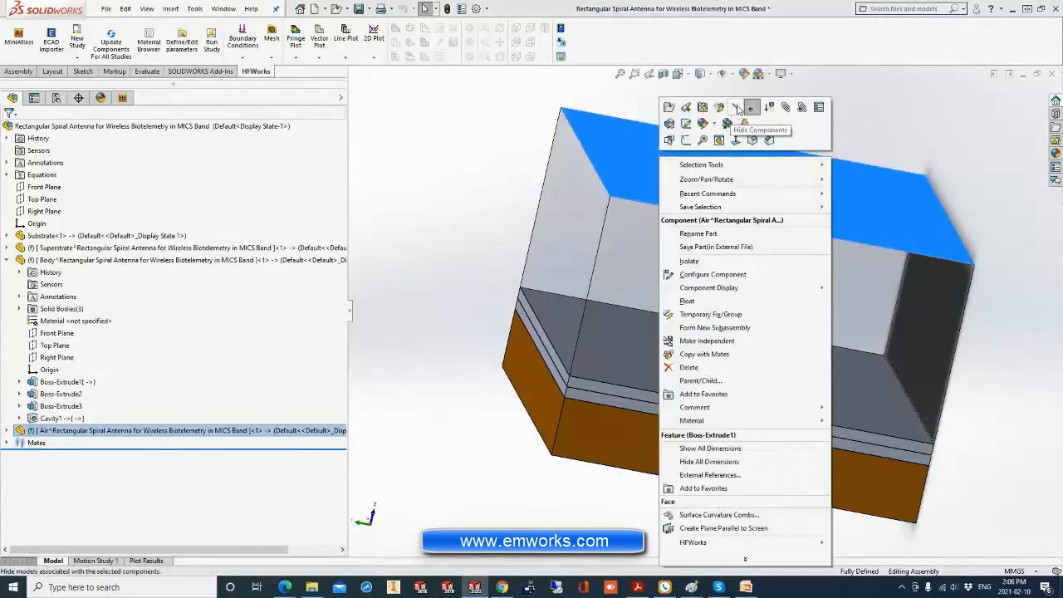
pyautogui.click(751, 107)
pyautogui.scroll(-4, 612, 368)
pyautogui.scroll(3, 604, 308)
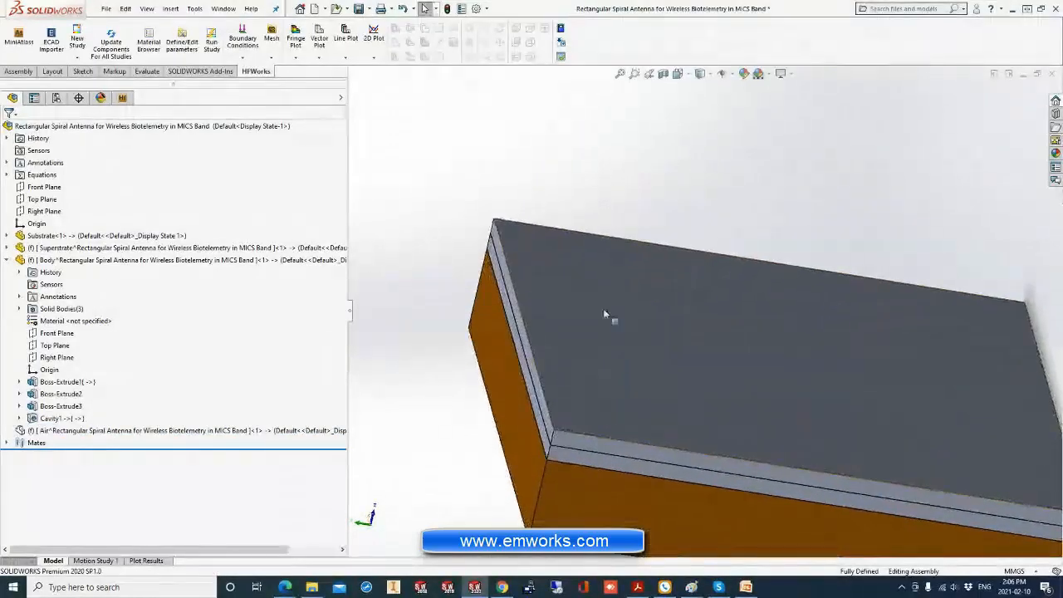
# Make the Body component transparent so the implanted antenna can be seen through the layers.
pyautogui.rightClick(618, 326)
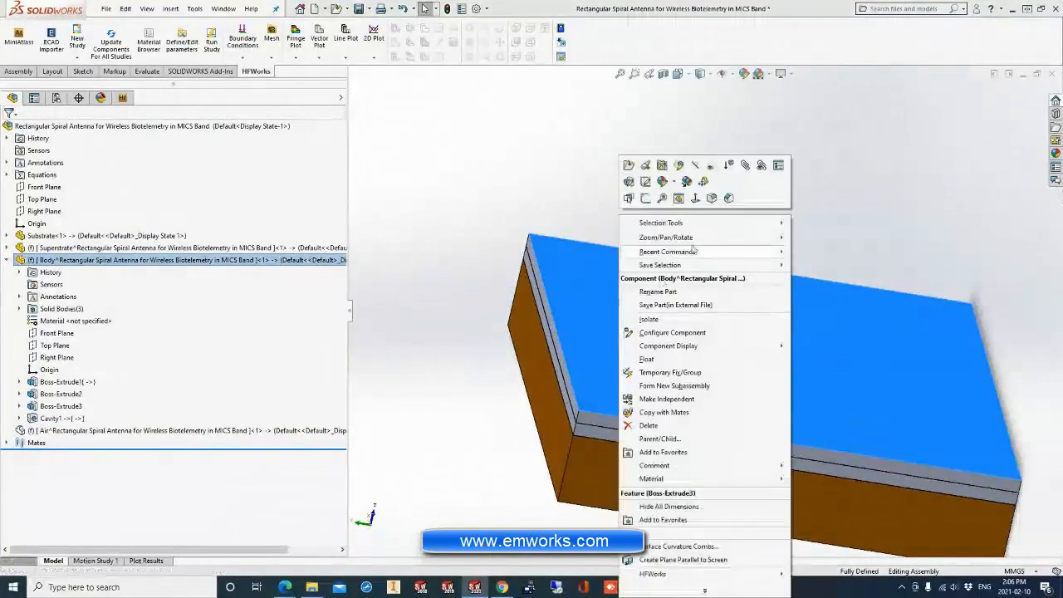
pyautogui.click(704, 176)
pyautogui.moveTo(678, 389); pyautogui.dragTo(716, 391, button='middle')
pyautogui.scroll(1, 690, 373)
pyautogui.click(441, 239)
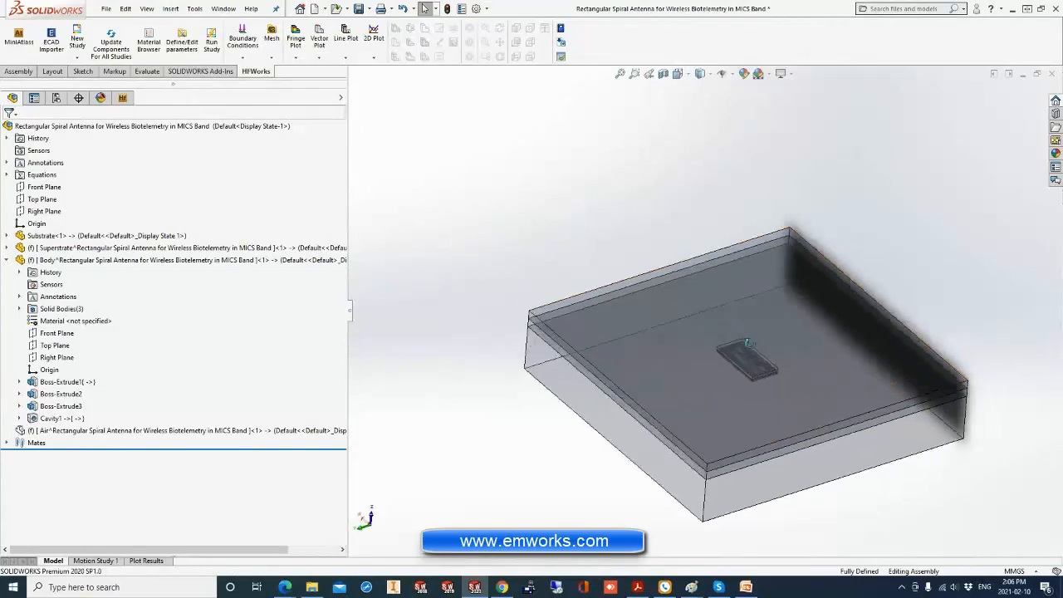
# Examine the rectangular spiral trace on the substrate inside the Body component from several angles.
pyautogui.scroll(-3, 764, 382)
pyautogui.scroll(-4, 753, 368)
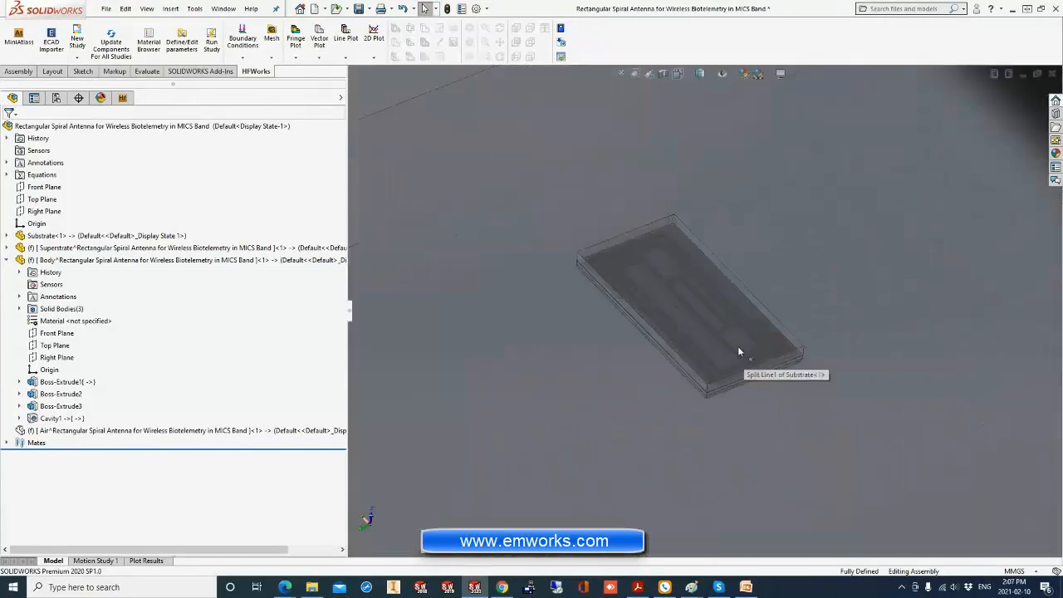
pyautogui.moveTo(738, 349); pyautogui.dragTo(771, 407, button='middle')
pyautogui.scroll(-3, 743, 349)
pyautogui.scroll(-8, 742, 347)
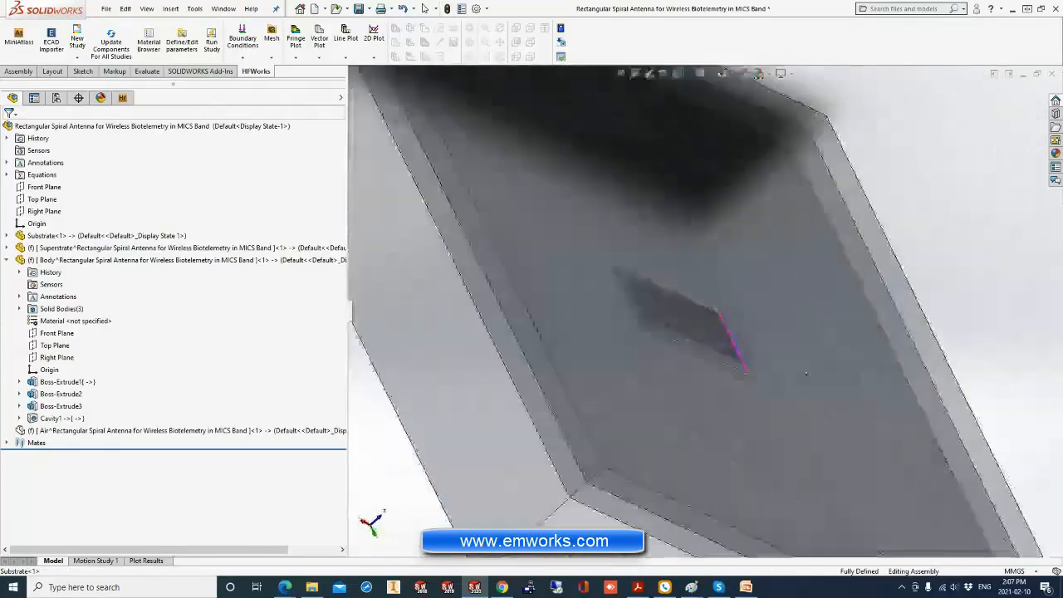
pyautogui.moveTo(742, 347); pyautogui.dragTo(689, 317, button='middle')
pyautogui.scroll(-6, 697, 327)
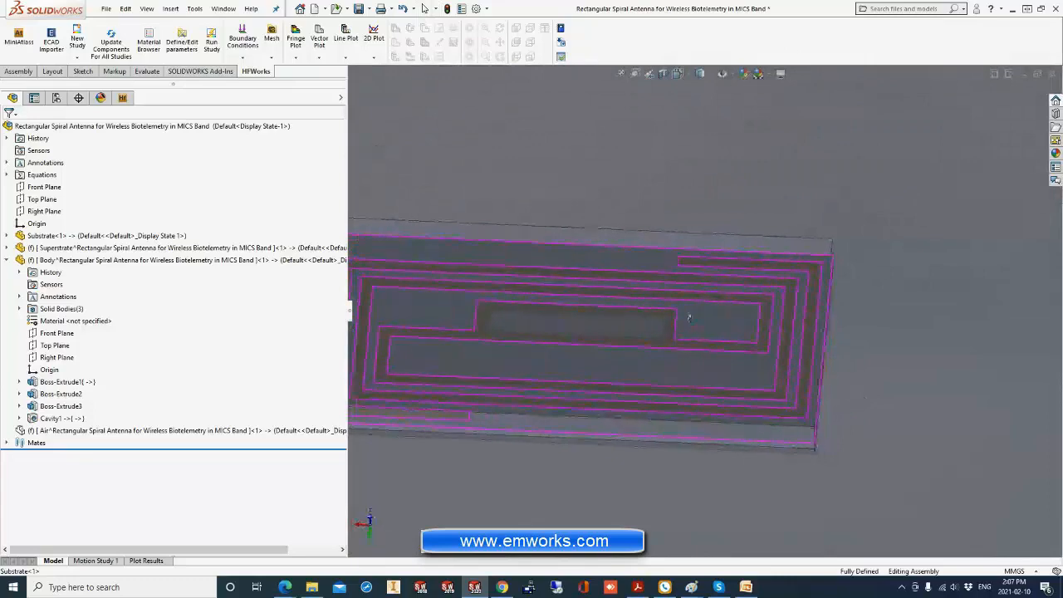
# Inspect the dimensions of Sketch1 under the Substrate's Split Line1, and clear the selection in the full model view.
pyautogui.click(8, 236)
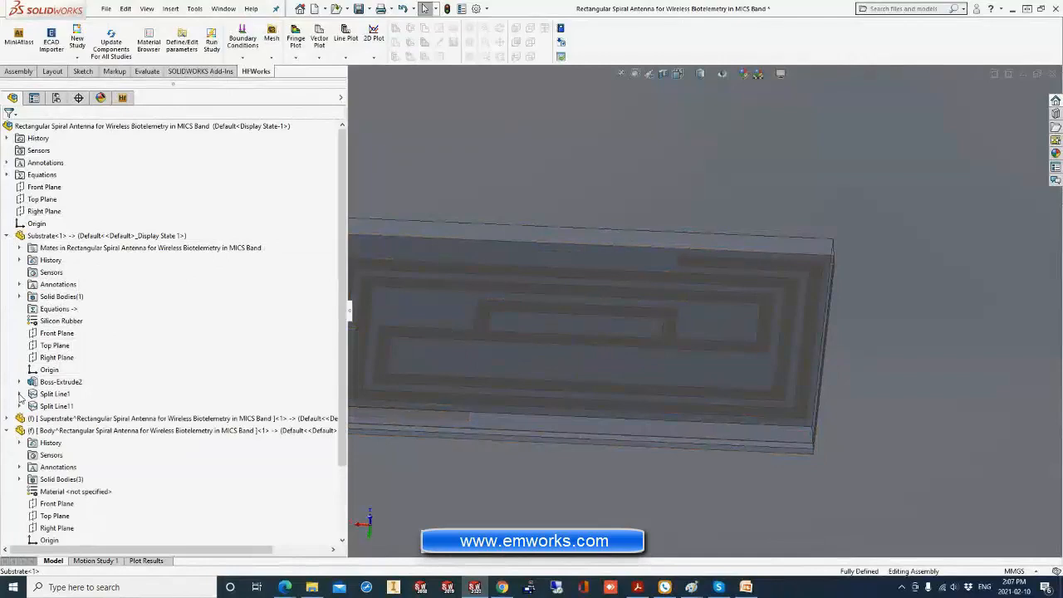
pyautogui.click(19, 394)
pyautogui.click(62, 407)
pyautogui.scroll(1, 686, 240)
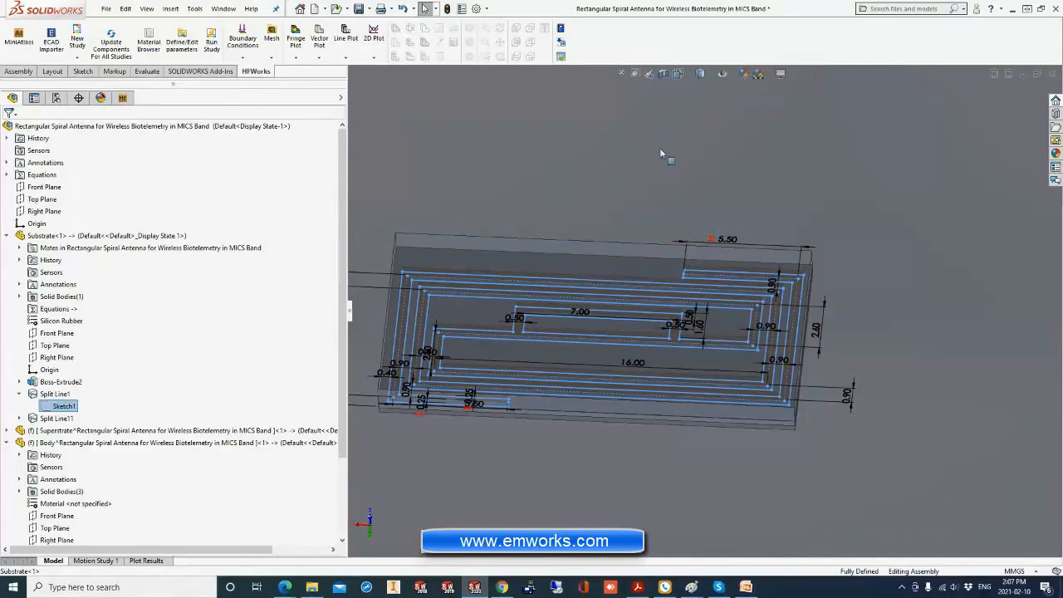
pyautogui.click(620, 73)
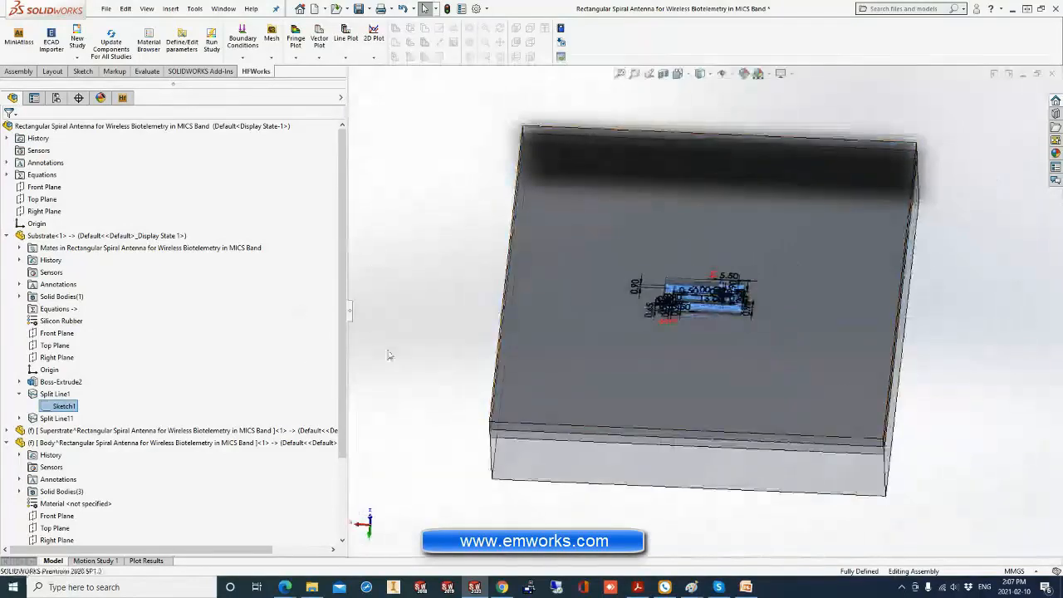
pyautogui.click(445, 314)
pyautogui.moveTo(446, 314)
pyautogui.mouseDown(button='middle')
pyautogui.moveTo(462, 247)
pyautogui.moveTo(456, 264)
pyautogui.moveTo(430, 262)
pyautogui.mouseUp(button='middle')
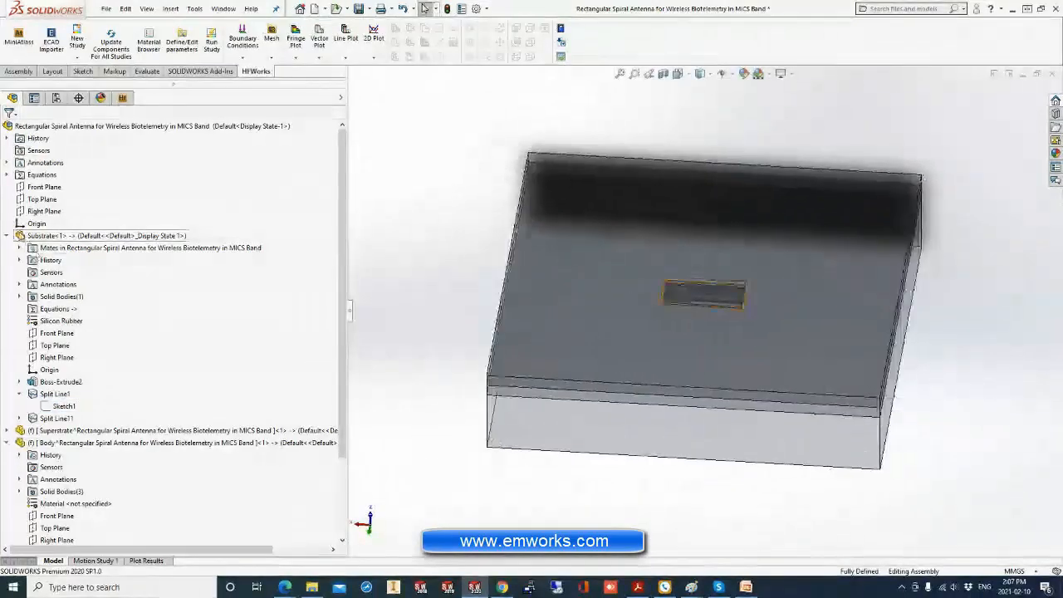
# Review the feature lists of the Substrate and Superstrate components, including the Superstrate's Cavity1 reference, and collapse them.
pyautogui.click(7, 236)
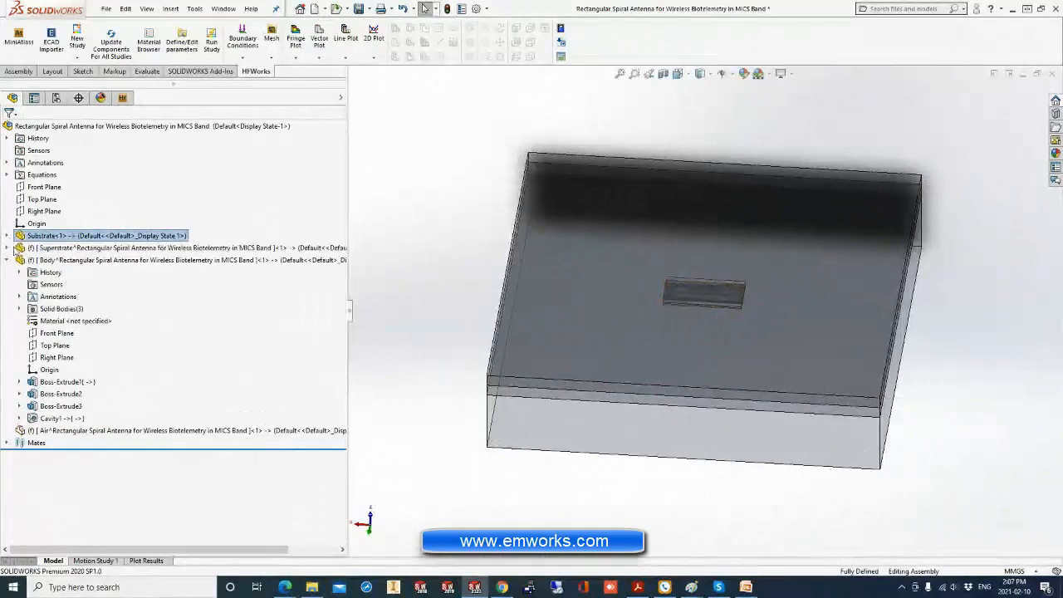
pyautogui.click(7, 235)
pyautogui.scroll(-3, 73, 334)
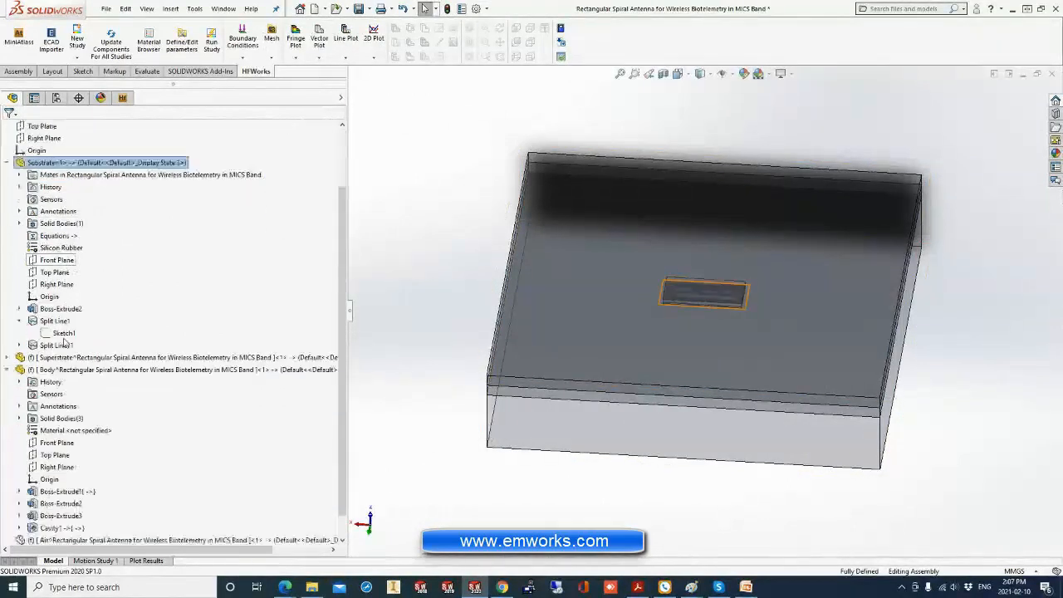
pyautogui.click(9, 333)
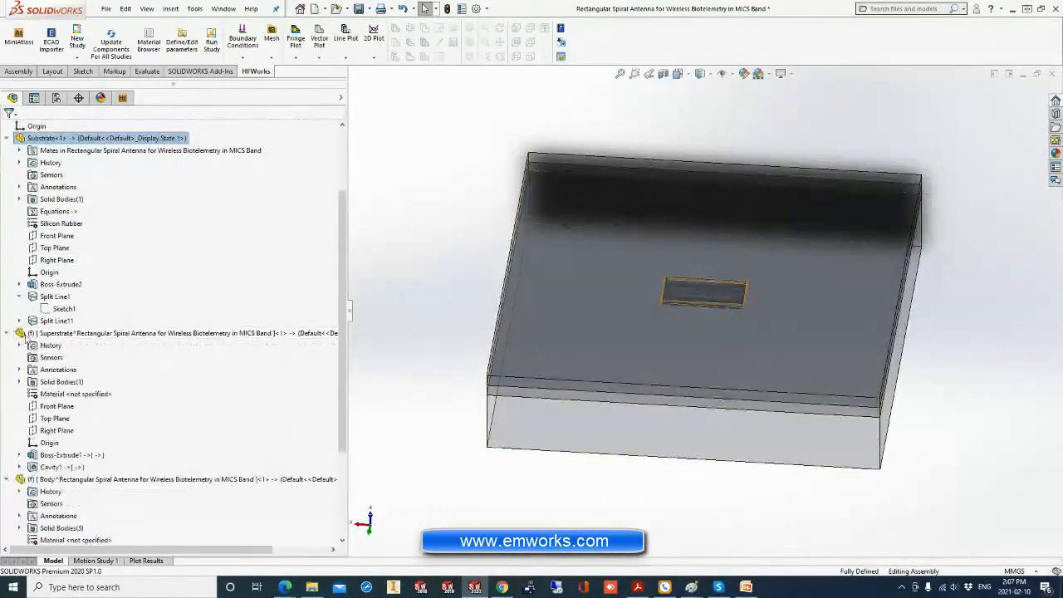
pyautogui.click(19, 467)
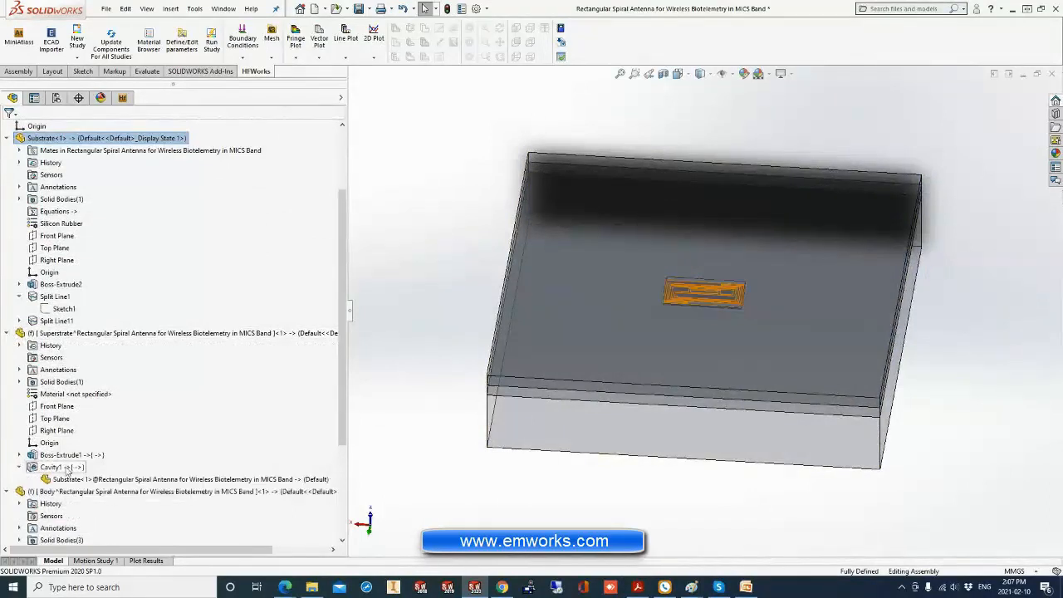
pyautogui.click(6, 139)
pyautogui.click(6, 187)
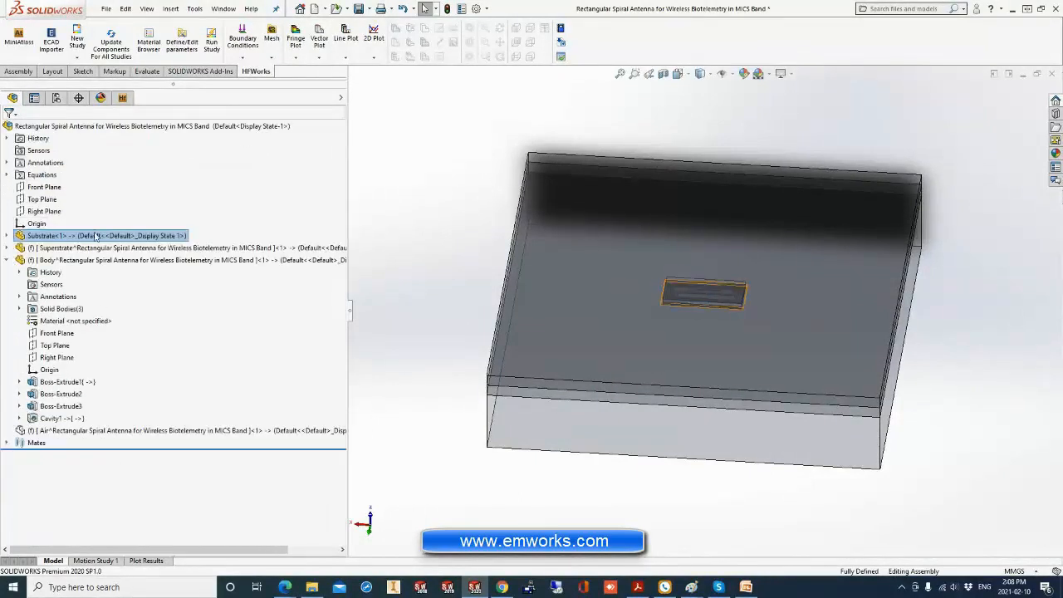
# Start a new Antennas study for the spiral antenna assembly in HFWorks.
pyautogui.click(123, 98)
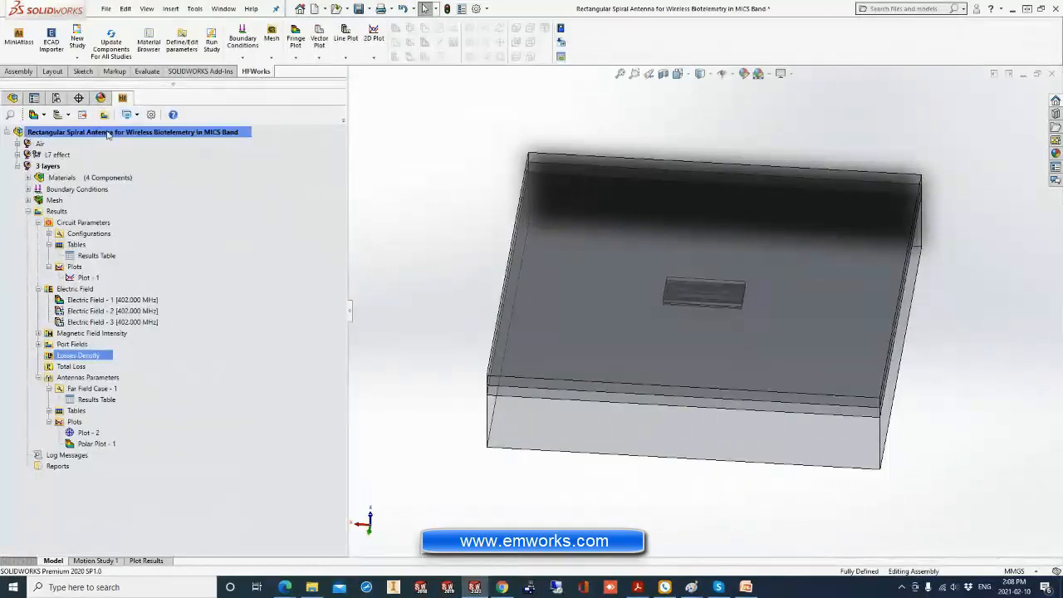
pyautogui.click(17, 166)
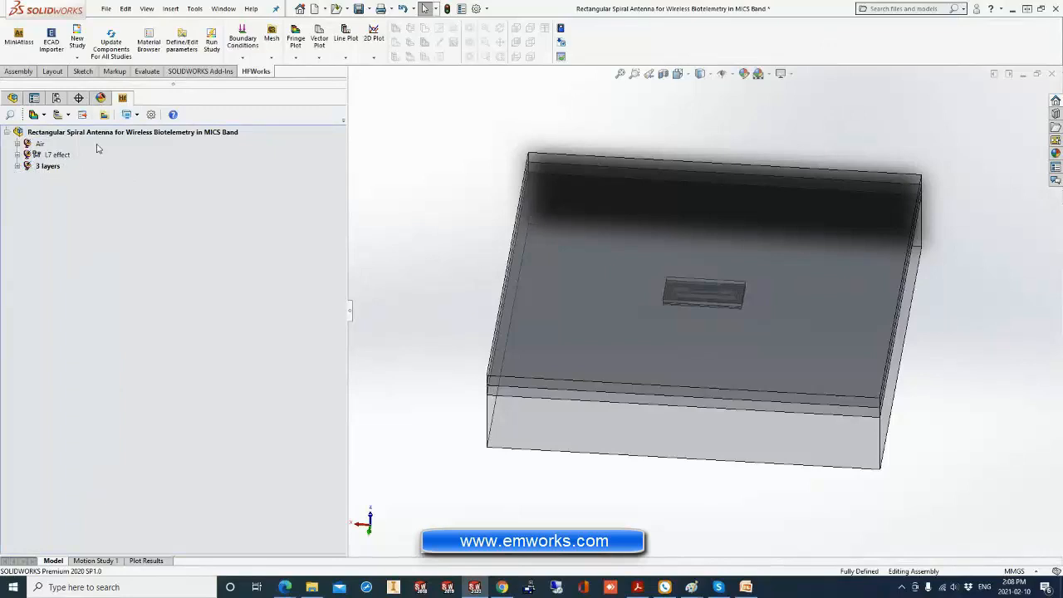
pyautogui.rightClick(193, 135)
pyautogui.moveTo(236, 139)
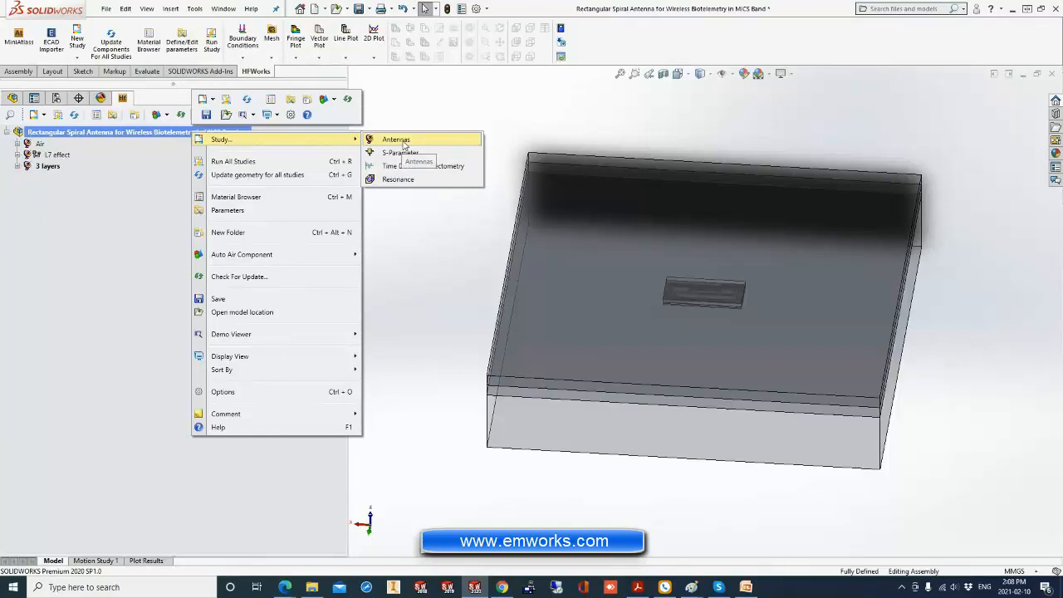
pyautogui.click(396, 139)
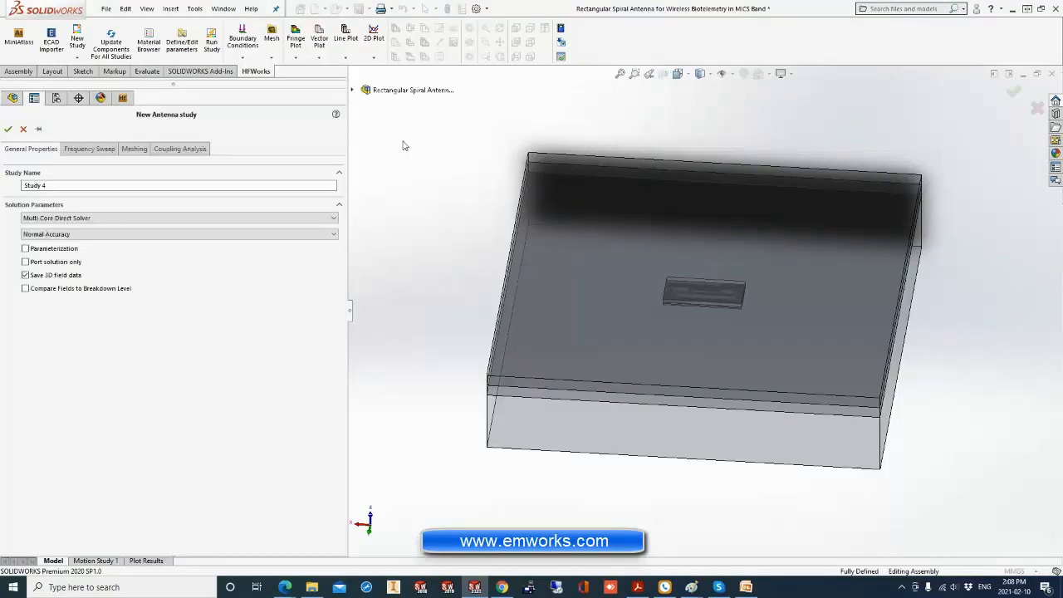
# Set the new antenna study's frequency sweep type to Fast Sweep.
pyautogui.click(91, 150)
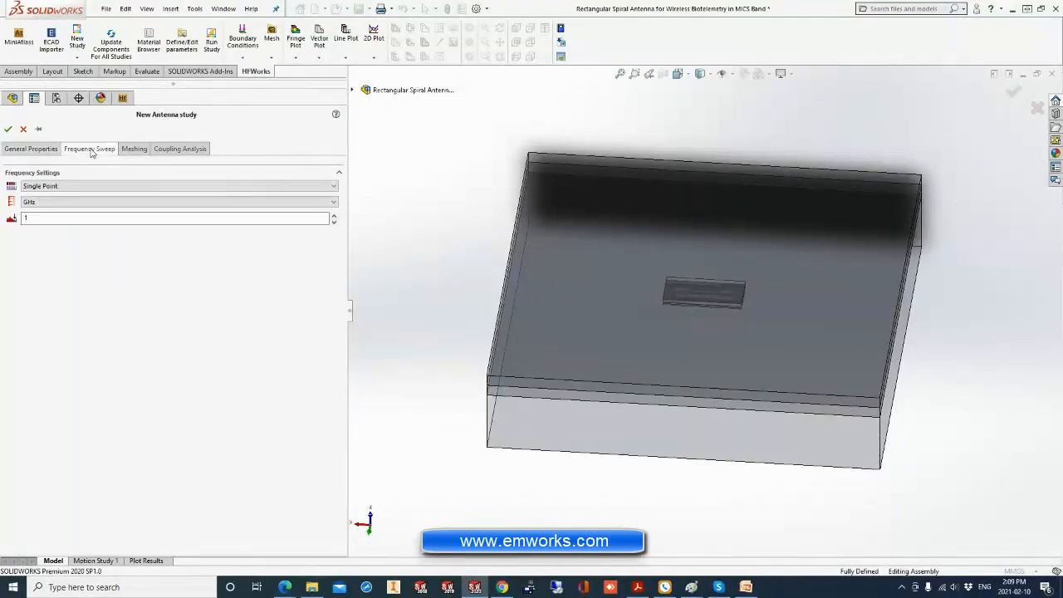
pyautogui.click(40, 151)
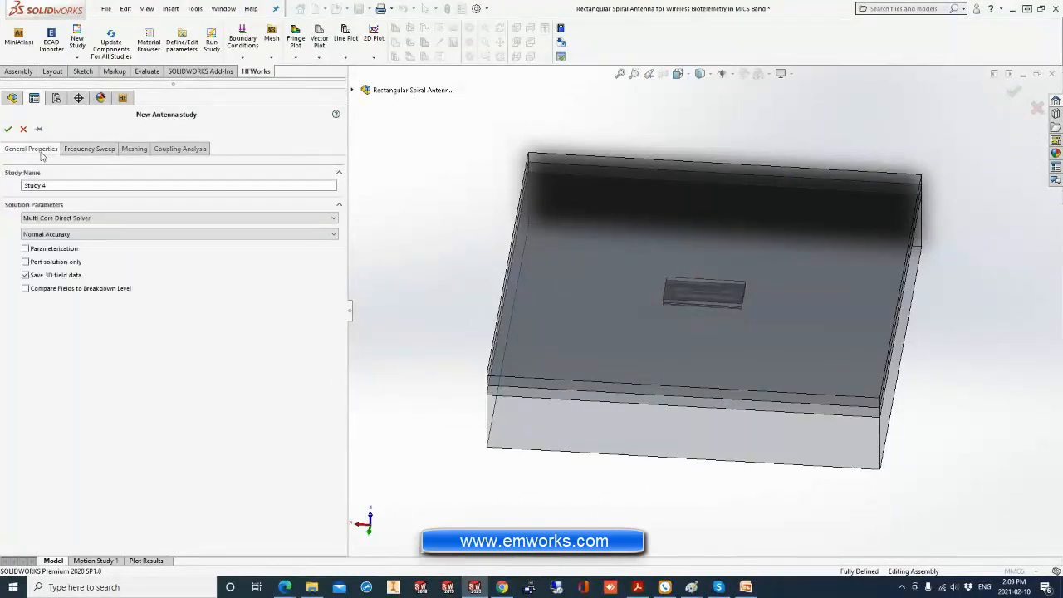
pyautogui.click(87, 149)
pyautogui.click(72, 186)
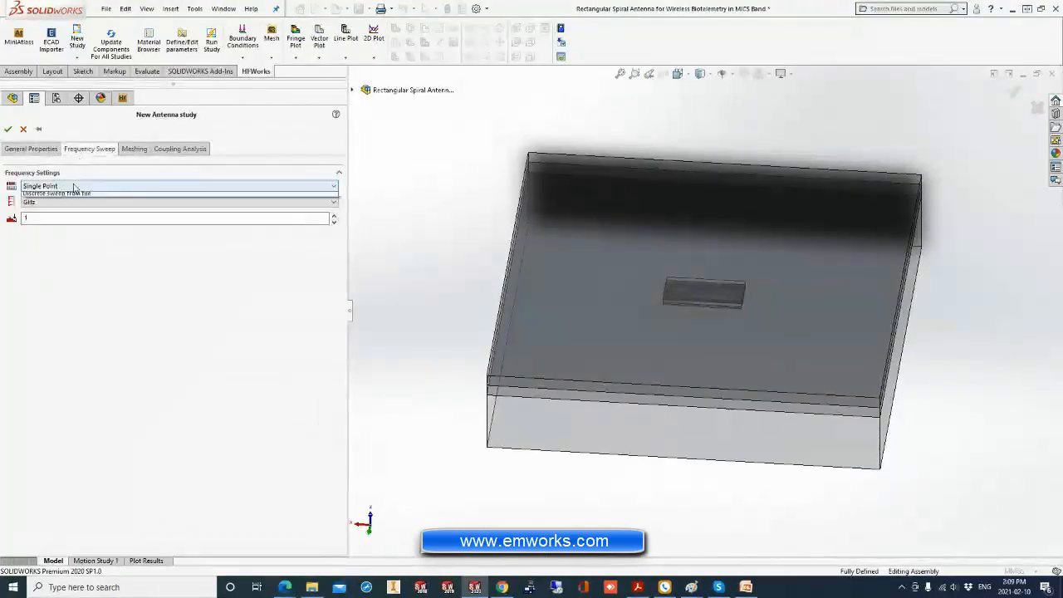
pyautogui.click(71, 197)
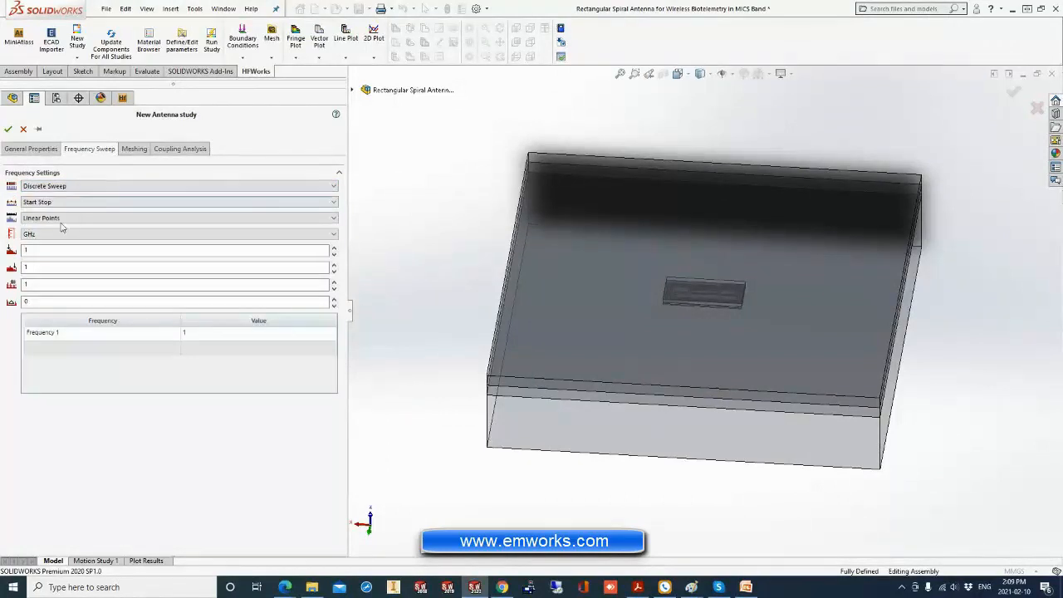
pyautogui.click(66, 188)
pyautogui.click(66, 207)
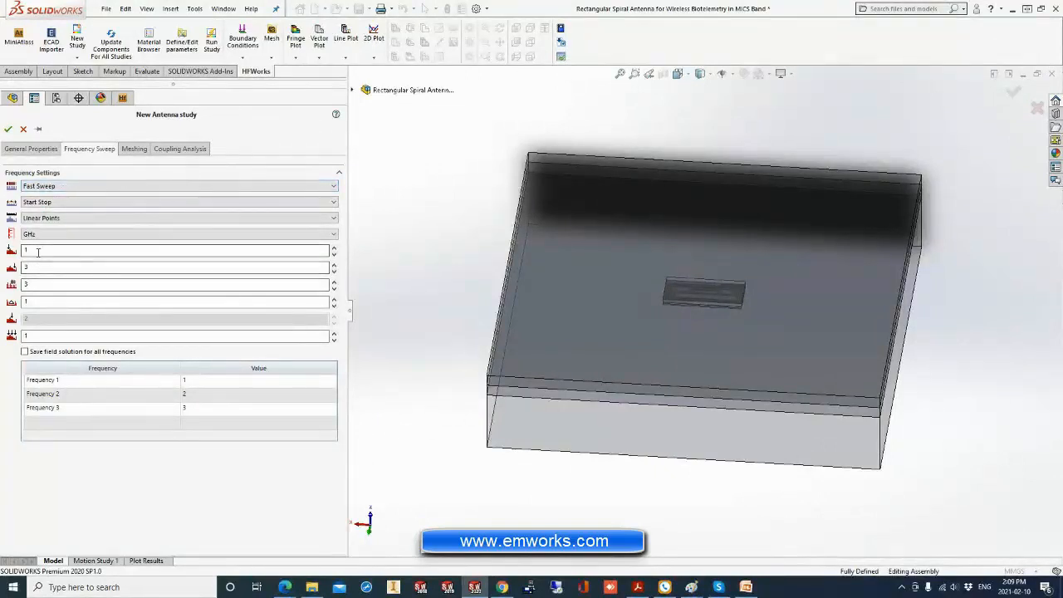
# Set the number of sweep frequencies to 100 and the last numeric sweep parameter to 3.
pyautogui.doubleClick(42, 303)
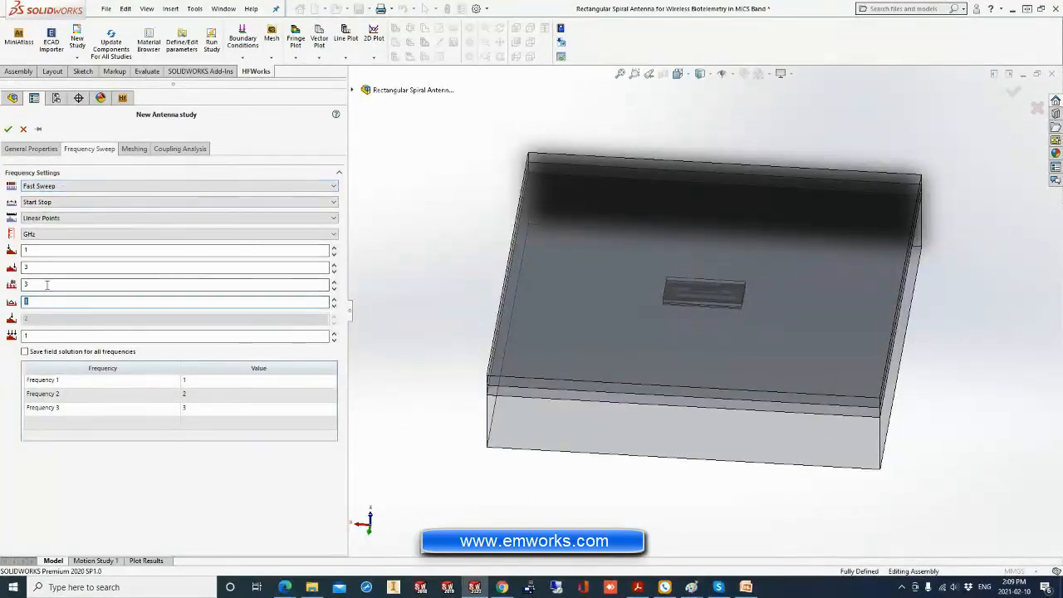
pyautogui.doubleClick(37, 283)
pyautogui.write('10')
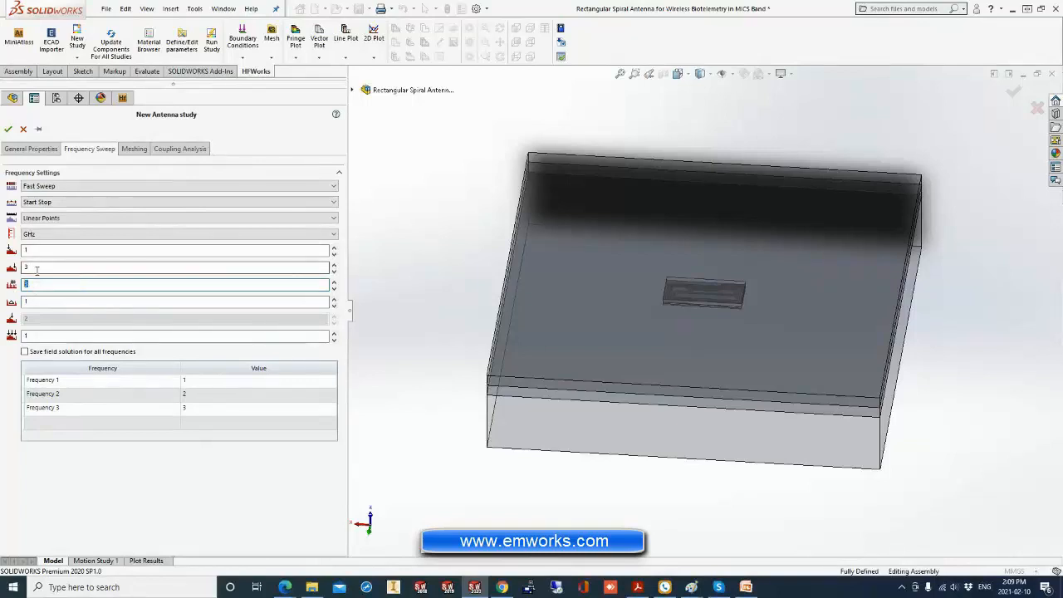
pyautogui.write('0')
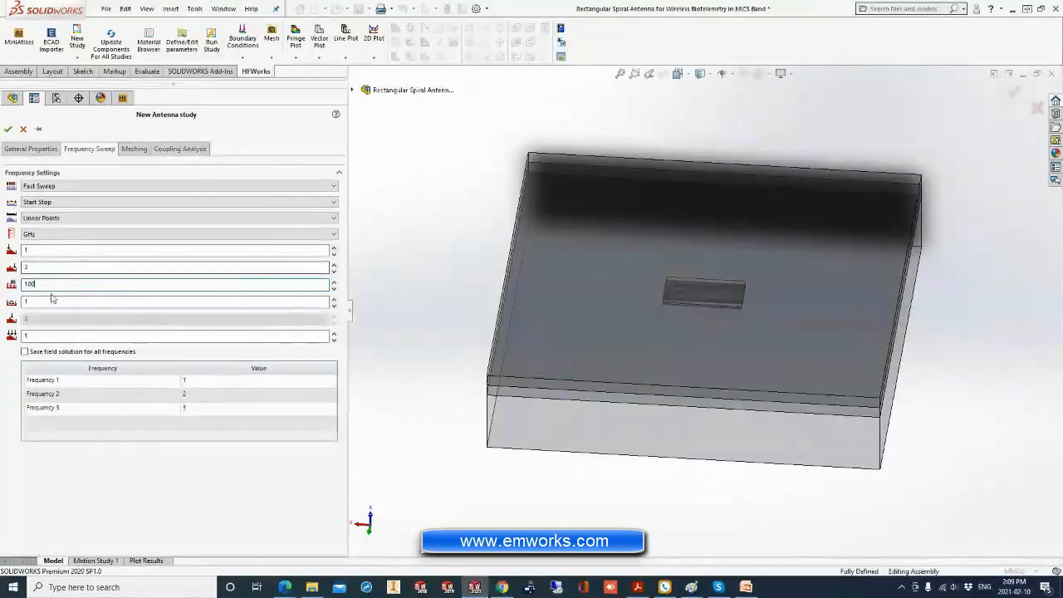
pyautogui.press('Tab')
pyautogui.doubleClick(25, 335)
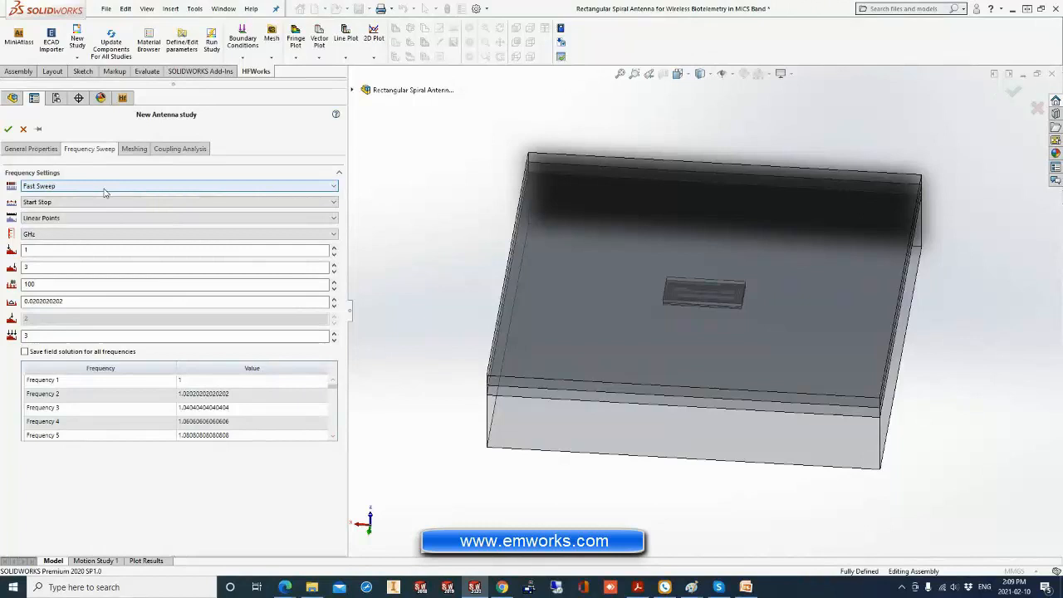
# Set the sweep's frequency unit to MHz, with a start frequency of 370 and an end frequency of 420.
pyautogui.click(49, 233)
pyautogui.click(48, 249)
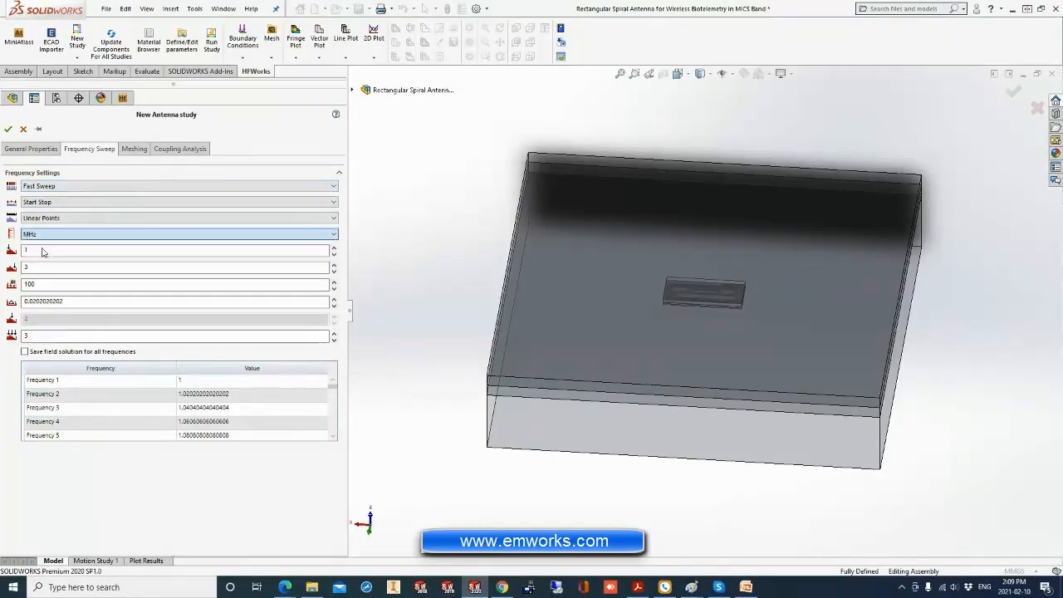
pyautogui.doubleClick(47, 250)
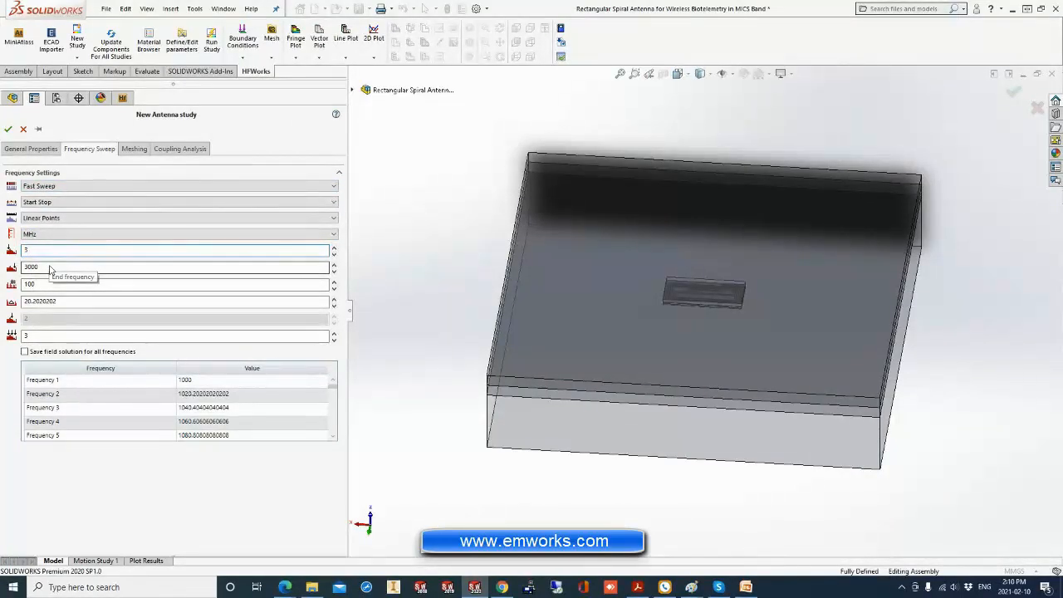
pyautogui.write('0')
pyautogui.press('Tab')
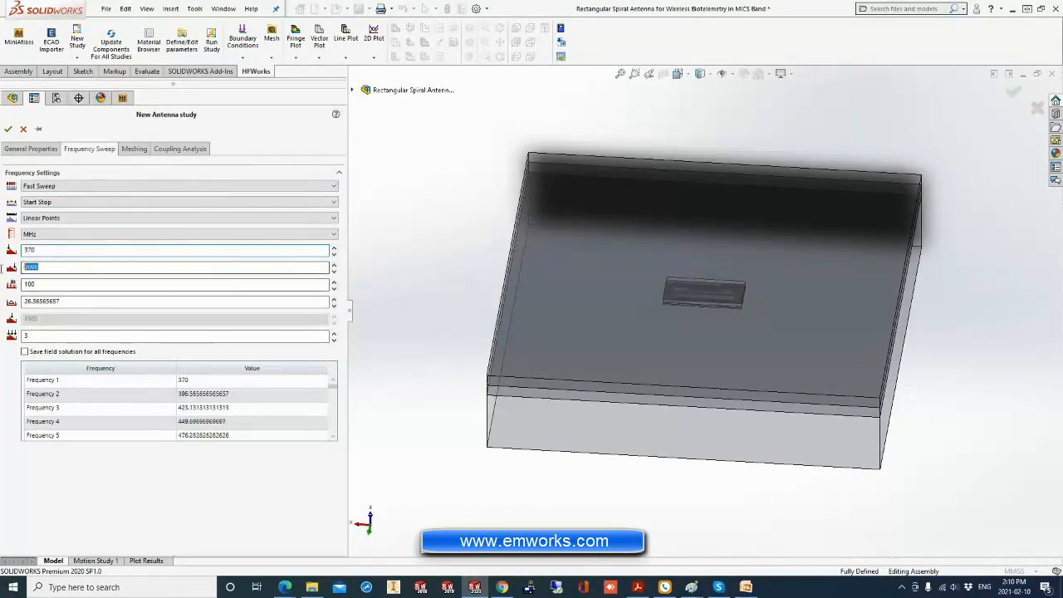
pyautogui.write('4')
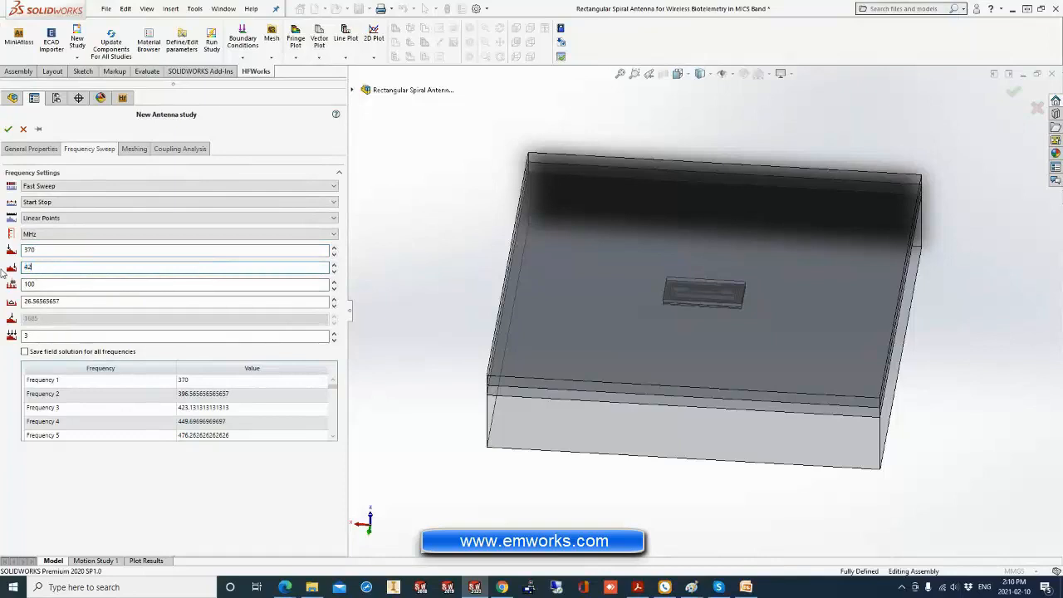
pyautogui.write('20')
pyautogui.click(101, 284)
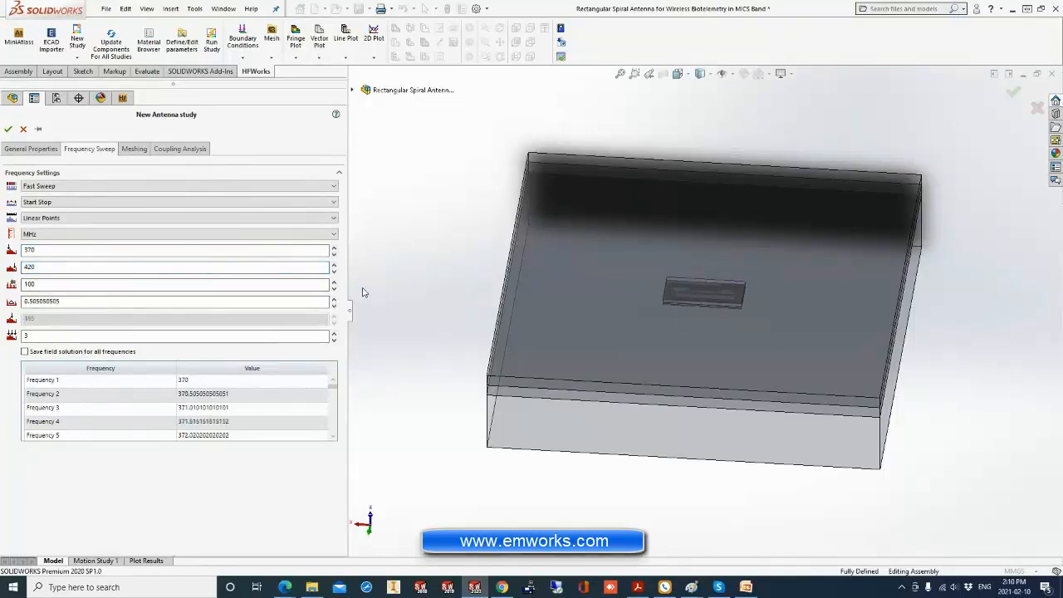
pyautogui.moveTo(35, 336); pyautogui.dragTo(2, 334)
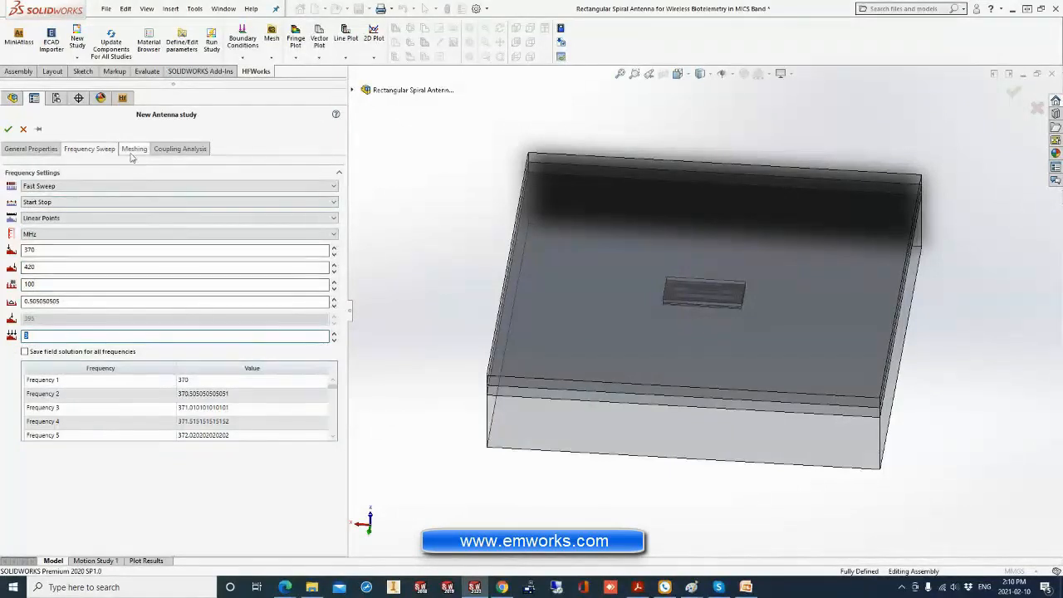
# Enable accurate curvature in the study's mesh control settings and set its value to 20.
pyautogui.click(129, 152)
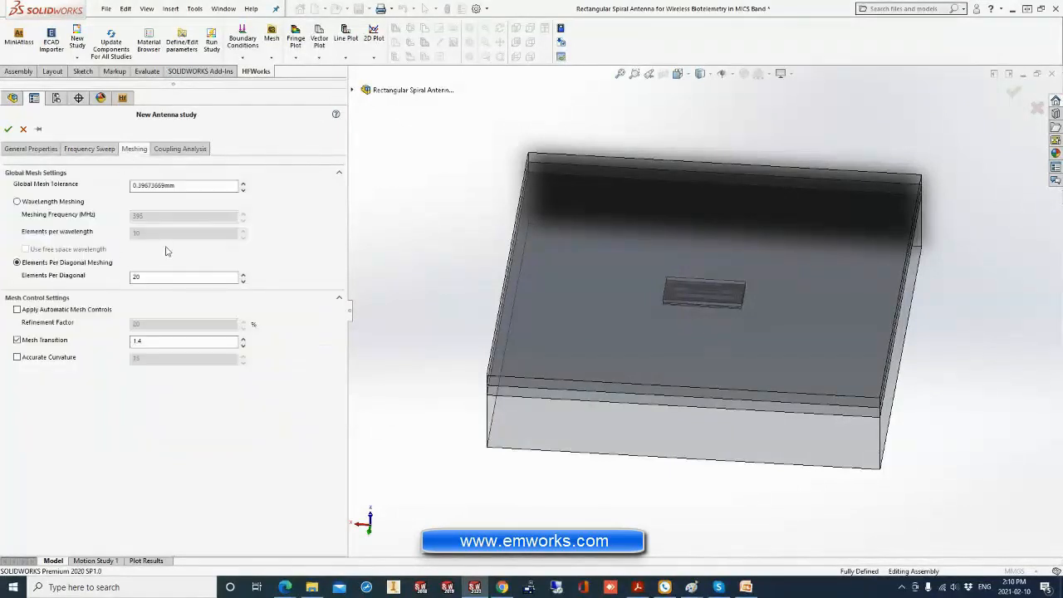
pyautogui.moveTo(148, 277); pyautogui.dragTo(128, 280)
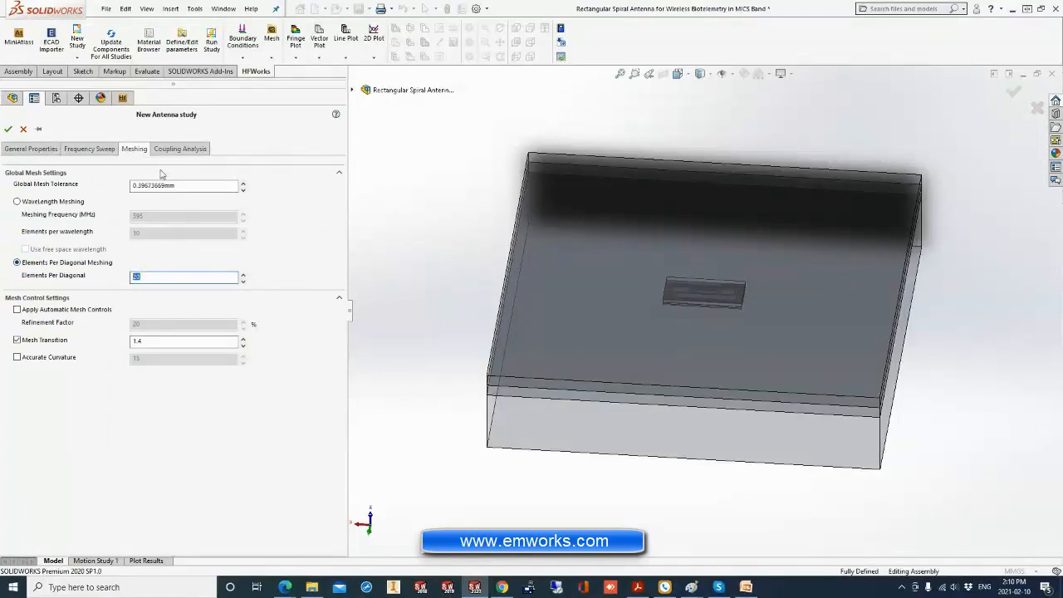
pyautogui.click(44, 363)
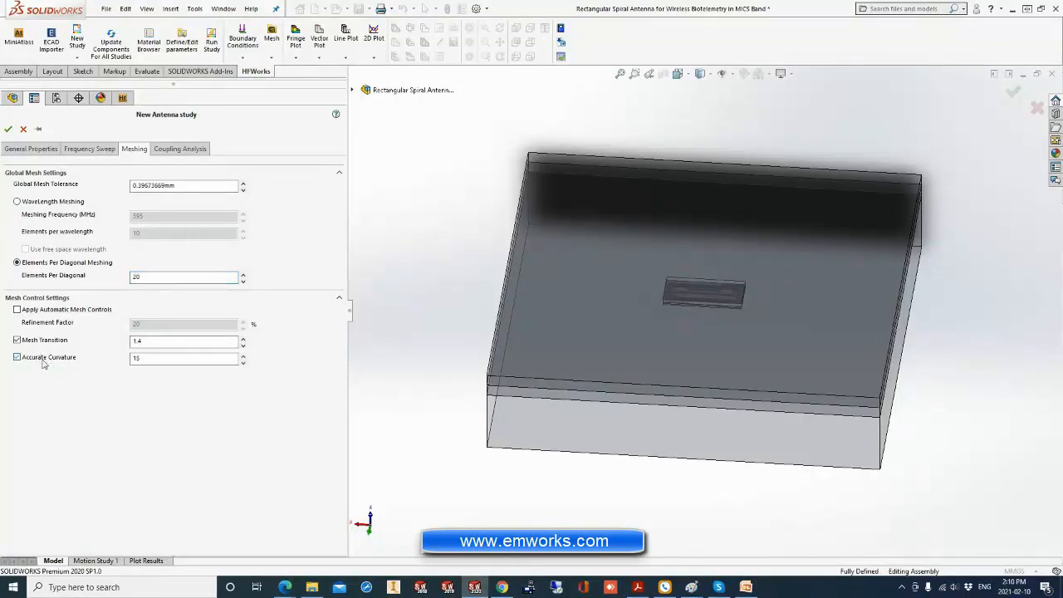
pyautogui.moveTo(151, 358); pyautogui.dragTo(131, 360)
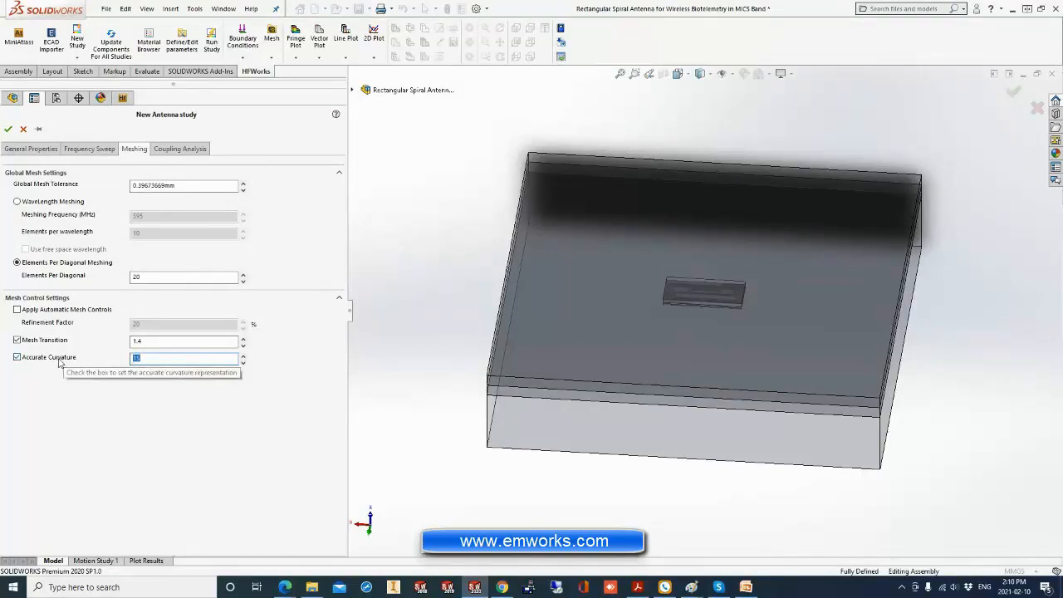
pyautogui.click(243, 357)
pyautogui.click(243, 357)
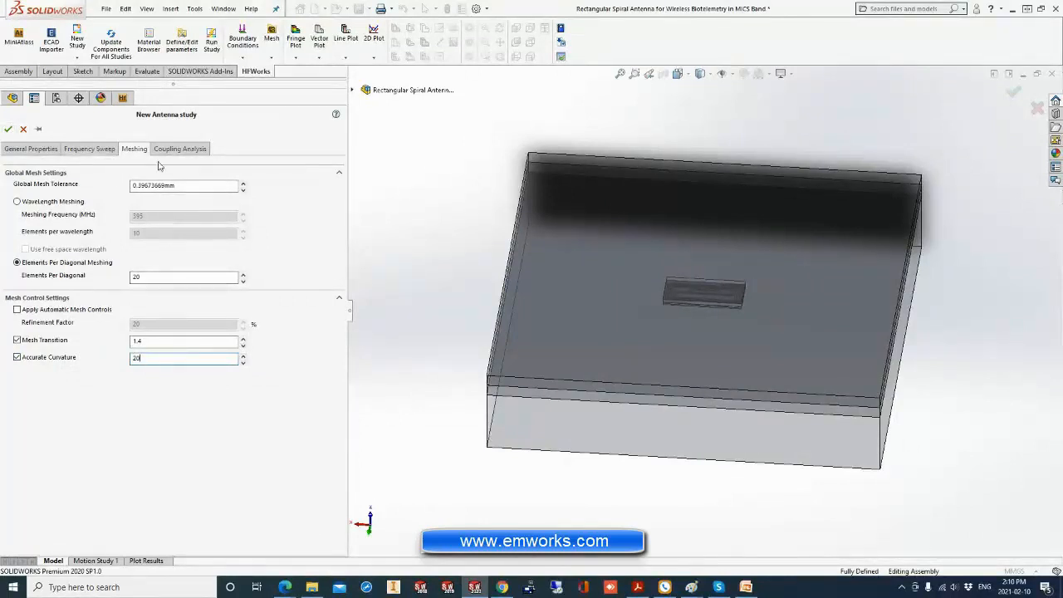
# Enable thermal coupling for the antenna study and create the study.
pyautogui.click(180, 149)
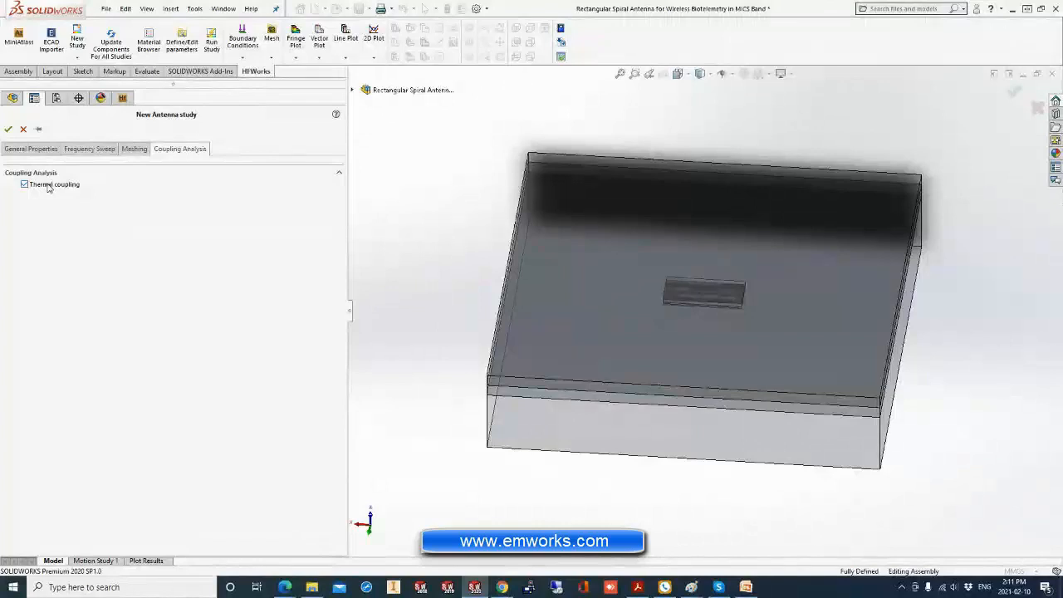
pyautogui.click(9, 129)
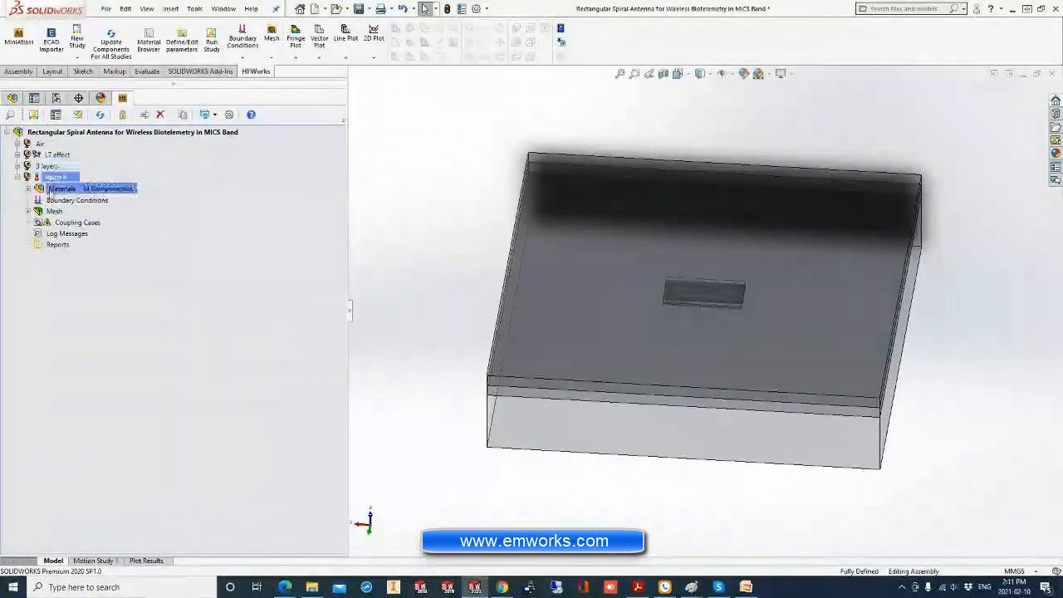
# Examine the new study's material components in the model: Air, Body, Substrate-1 and Superstrate.
pyautogui.click(29, 190)
pyautogui.click(63, 212)
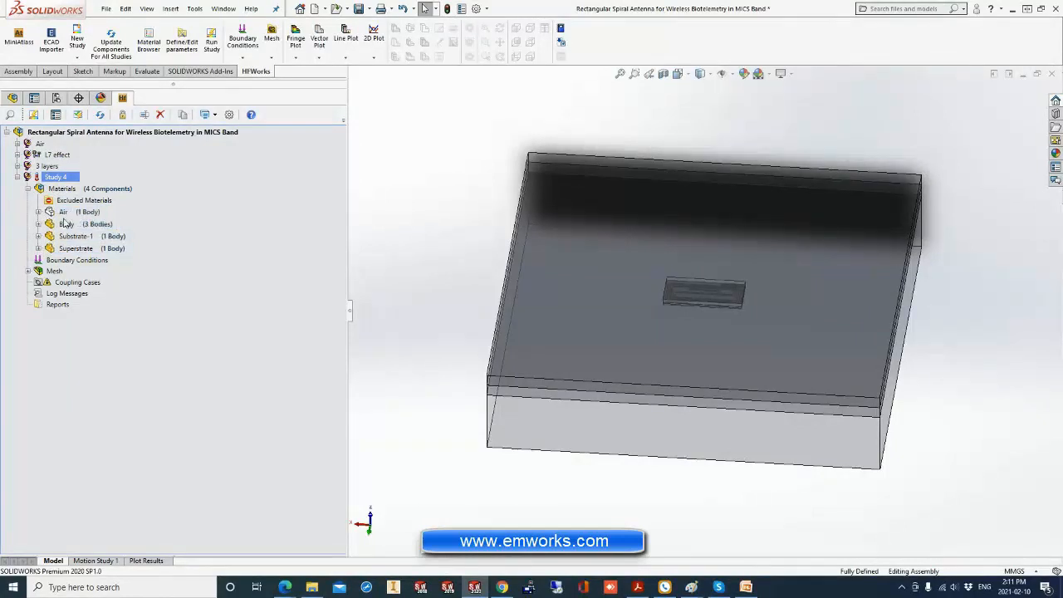
pyautogui.keyDown('ctrl'); pyautogui.click(67, 225); pyautogui.keyUp('ctrl')
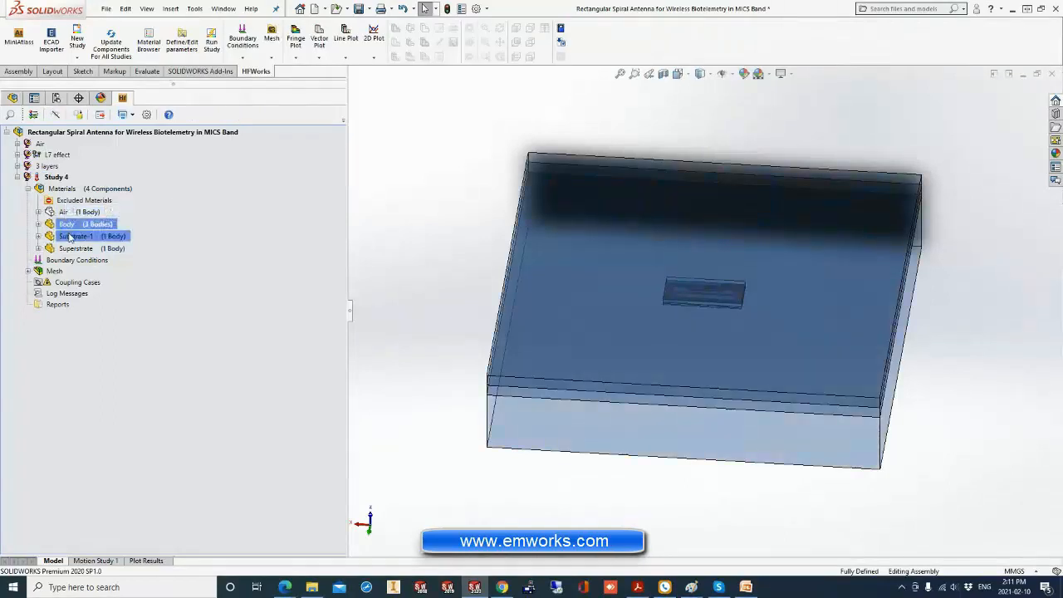
pyautogui.click(73, 236)
pyautogui.keyDown('ctrl'); pyautogui.click(72, 249); pyautogui.keyUp('ctrl')
pyautogui.keyDown('ctrl'); pyautogui.click(73, 236); pyautogui.keyUp('ctrl')
pyautogui.keyDown('ctrl'); pyautogui.click(67, 225); pyautogui.keyUp('ctrl')
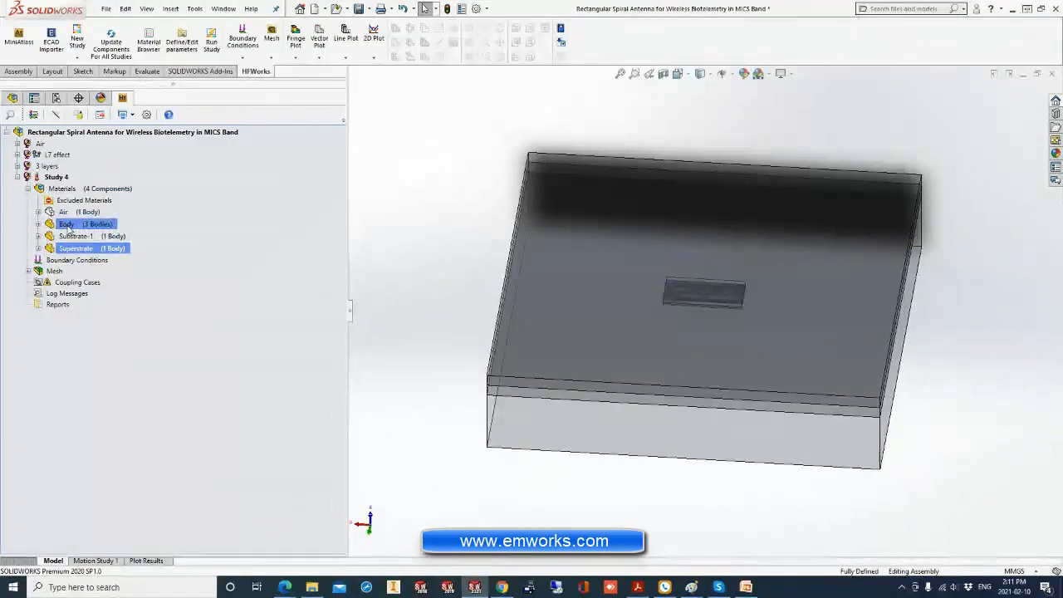
# Assign the general Air material from the HFW Materials database to the Air component.
pyautogui.rightClick(60, 213)
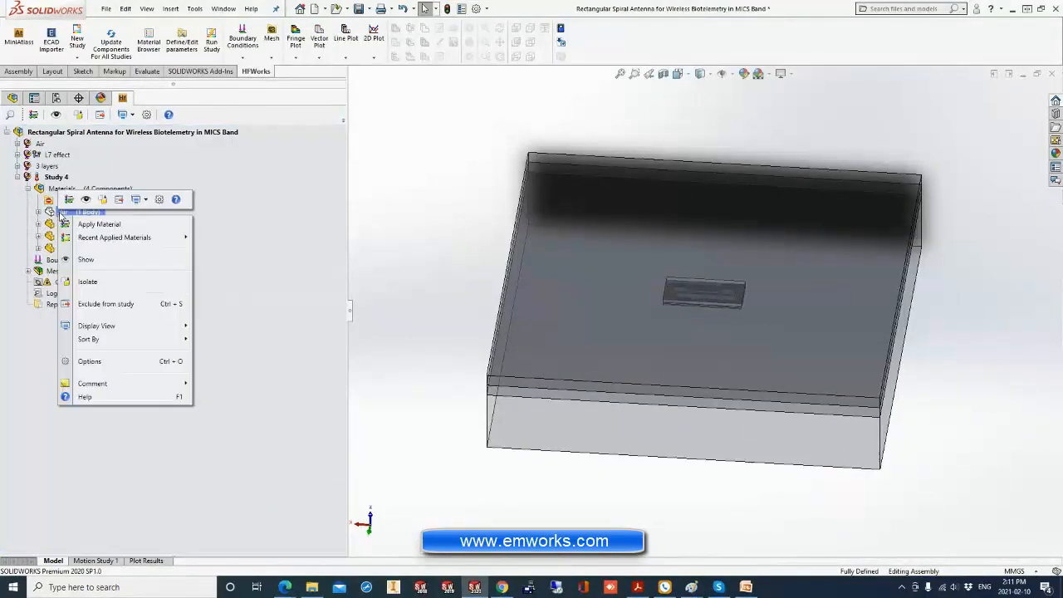
pyautogui.click(79, 221)
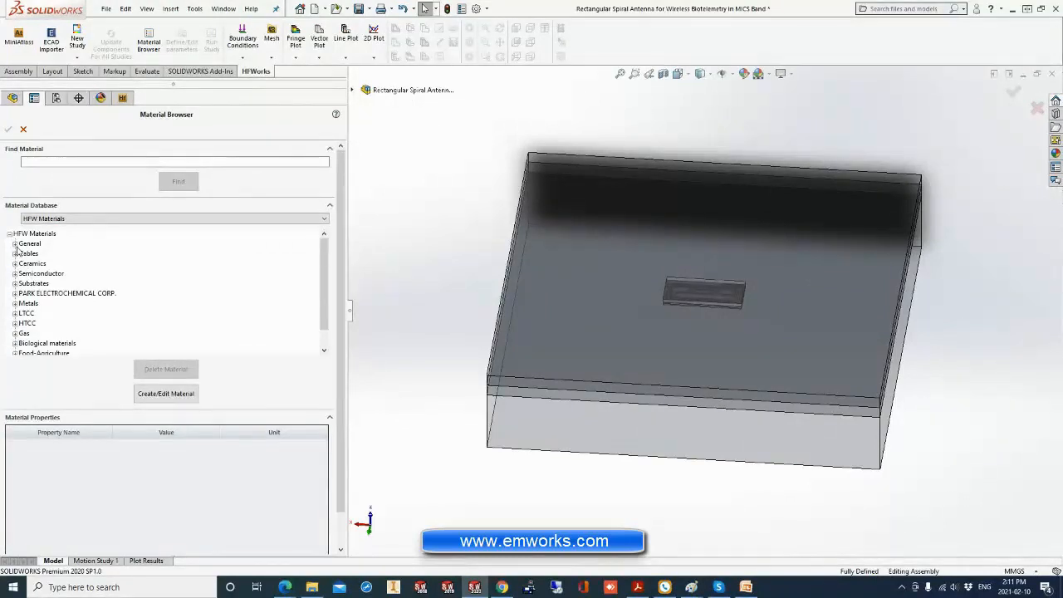
pyautogui.click(15, 243)
pyautogui.click(28, 254)
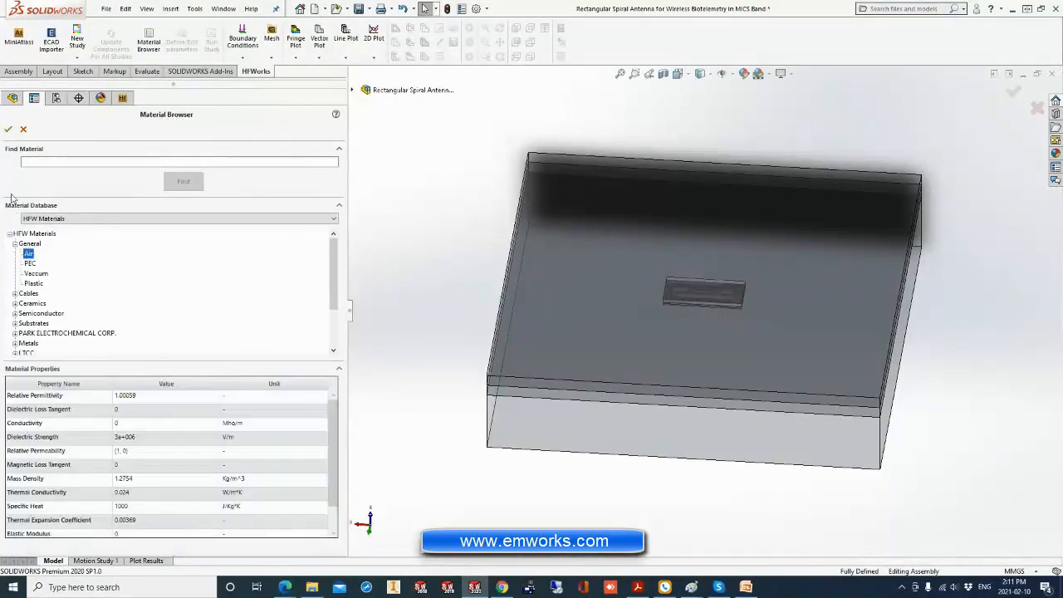
pyautogui.click(7, 130)
# Assign the biological material Dry skin-100 MHz from the HFW Materials database to the Body component's Skin layer.
pyautogui.click(71, 225)
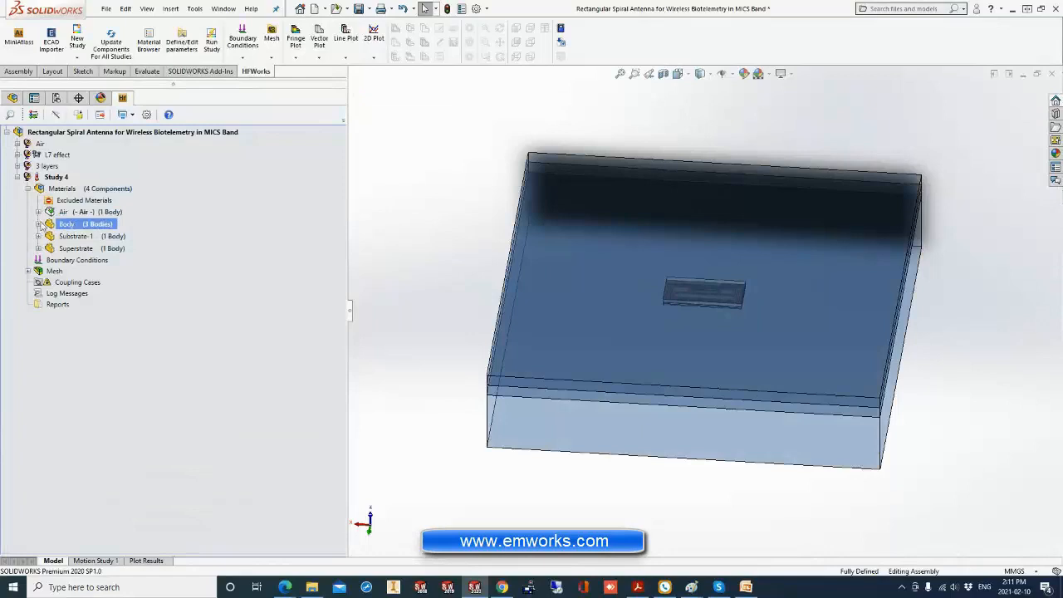
pyautogui.click(38, 224)
pyautogui.click(70, 237)
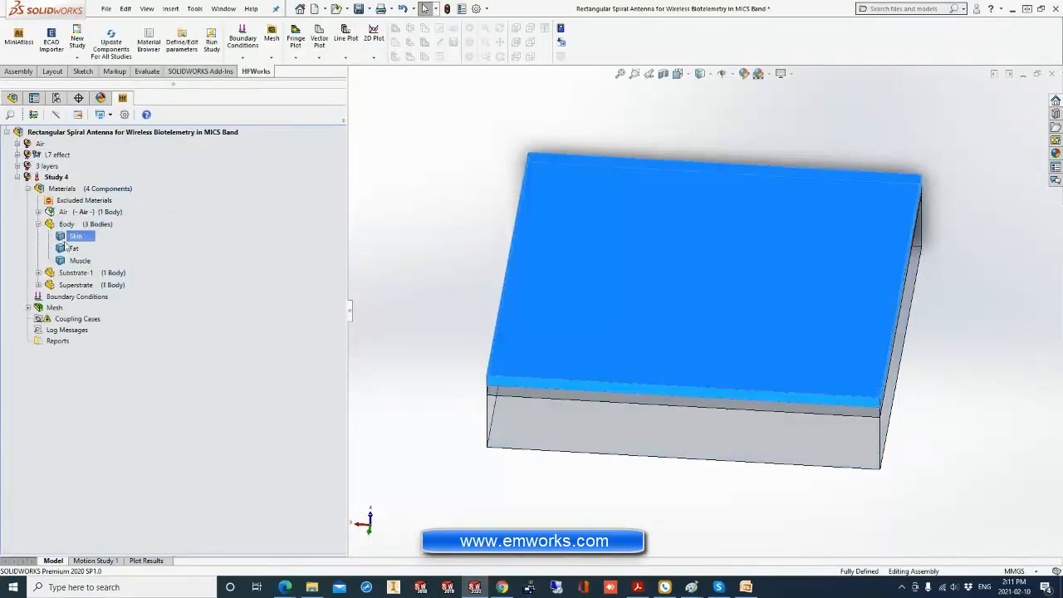
pyautogui.click(66, 248)
pyautogui.click(68, 236)
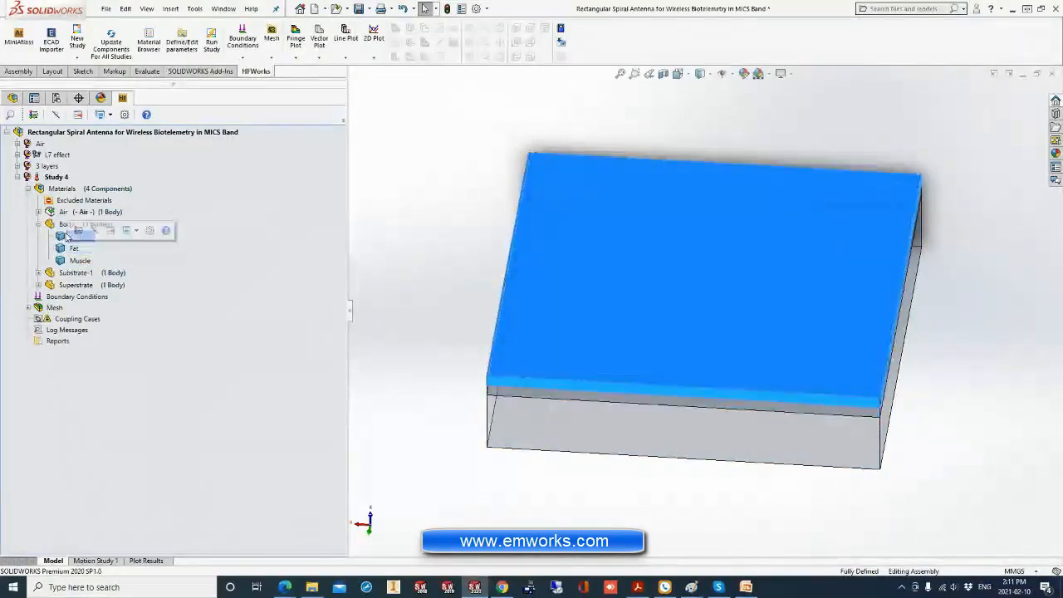
pyautogui.rightClick(70, 237)
pyautogui.click(84, 243)
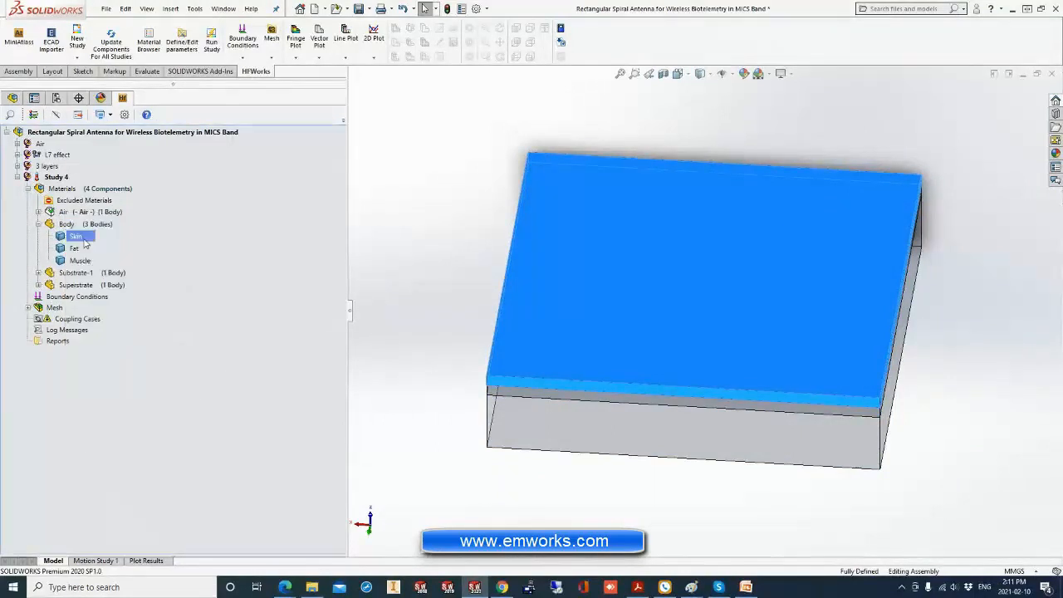
pyautogui.scroll(-1, 27, 299)
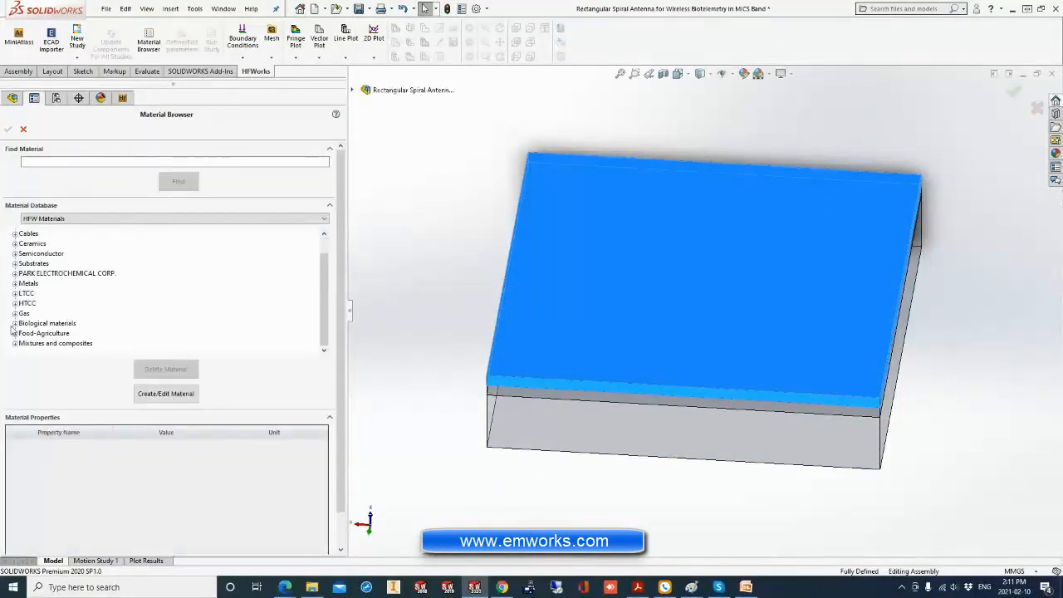
pyautogui.click(14, 324)
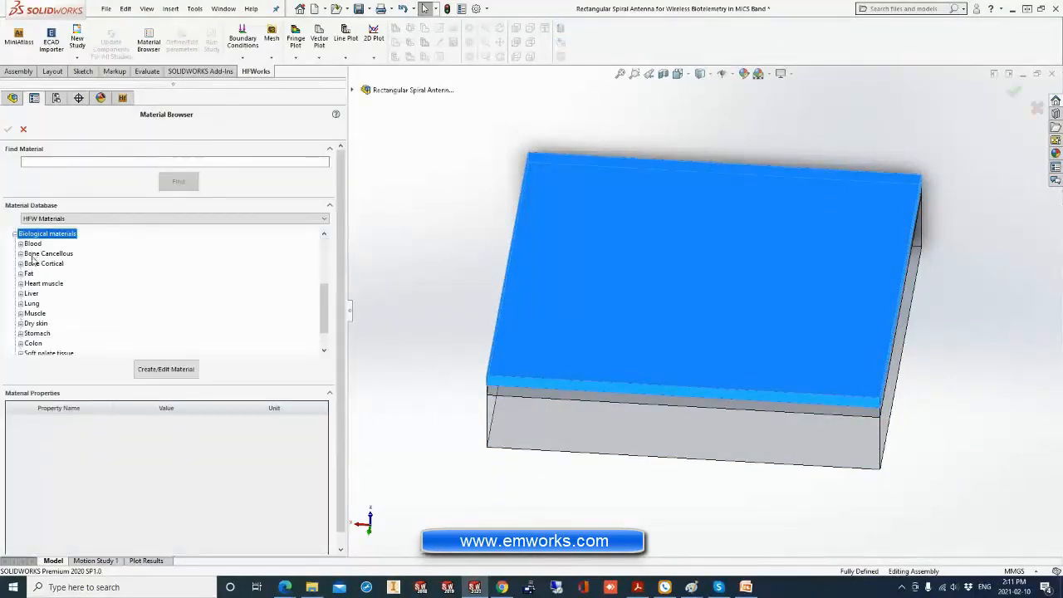
pyautogui.click(21, 324)
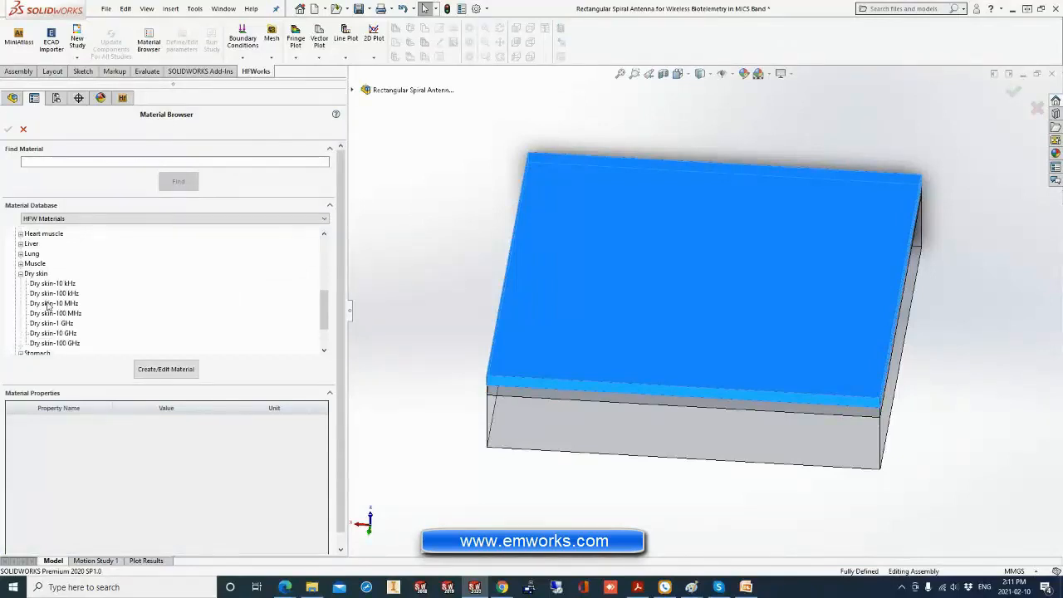
pyautogui.click(54, 313)
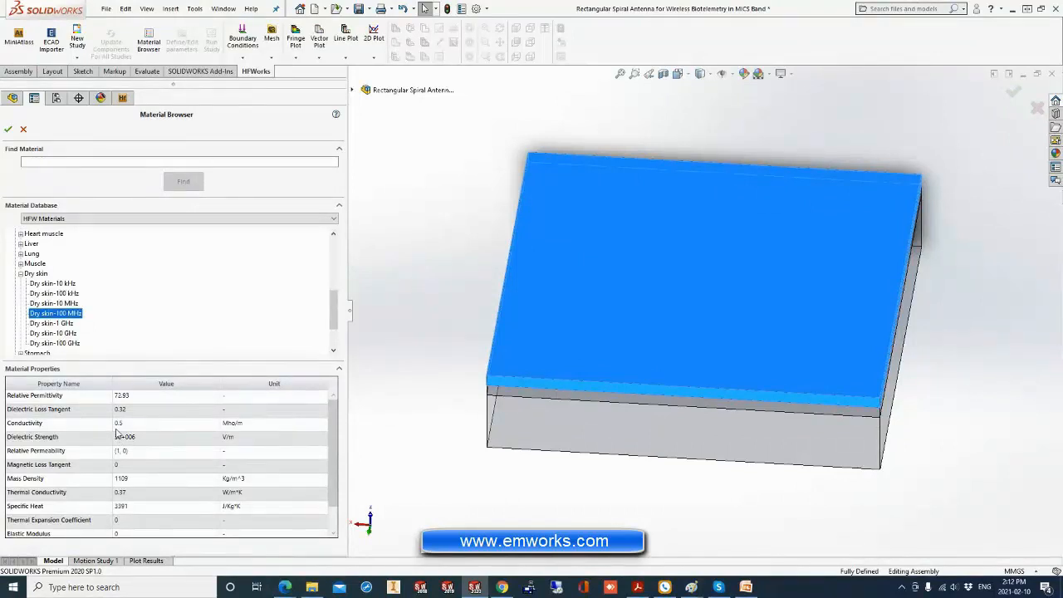
pyautogui.click(8, 128)
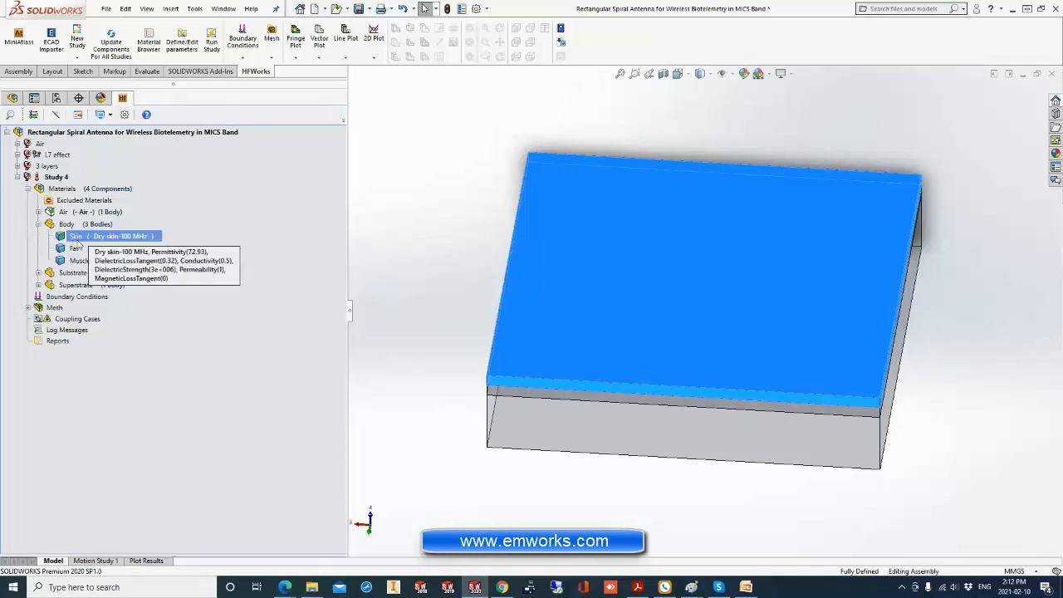
# Inspect the relative permittivity and dielectric loss tangent of the Skin layer's material in the Material Editor, leaving without edits.
pyautogui.rightClick(78, 238)
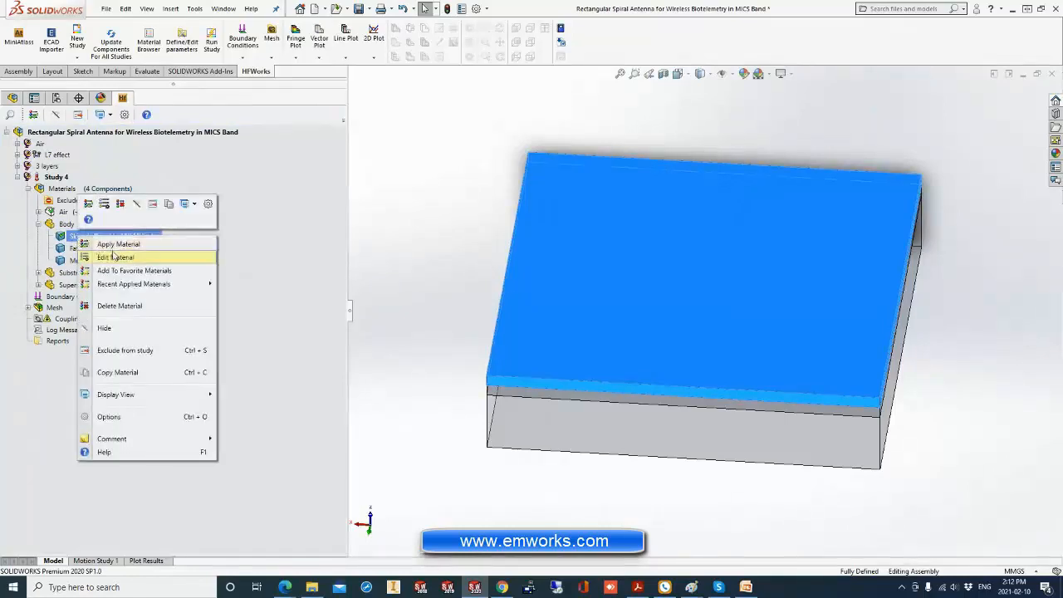
pyautogui.click(114, 236)
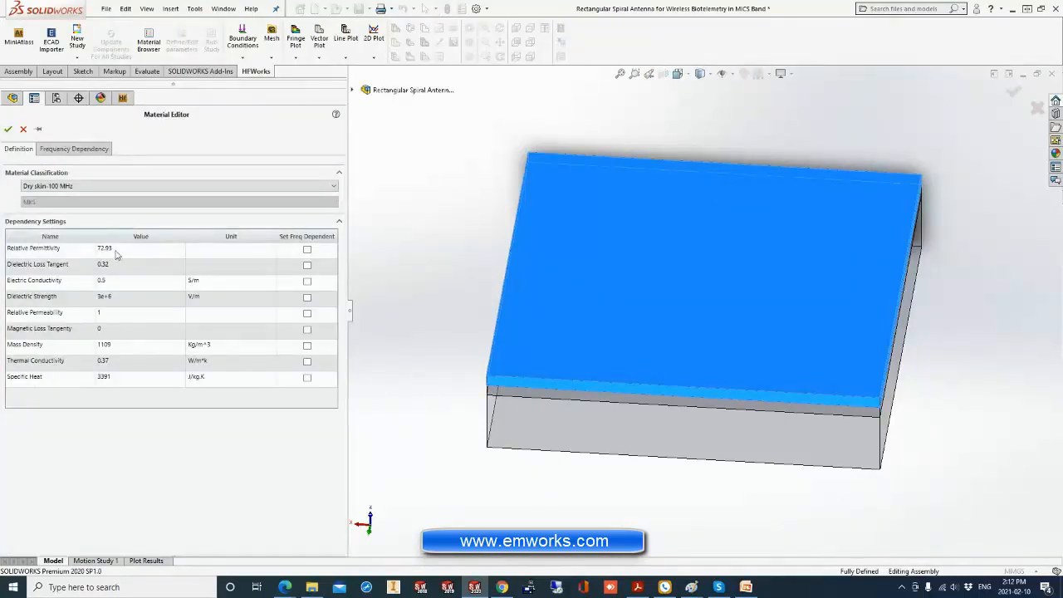
pyautogui.doubleClick(116, 250)
pyautogui.doubleClick(116, 266)
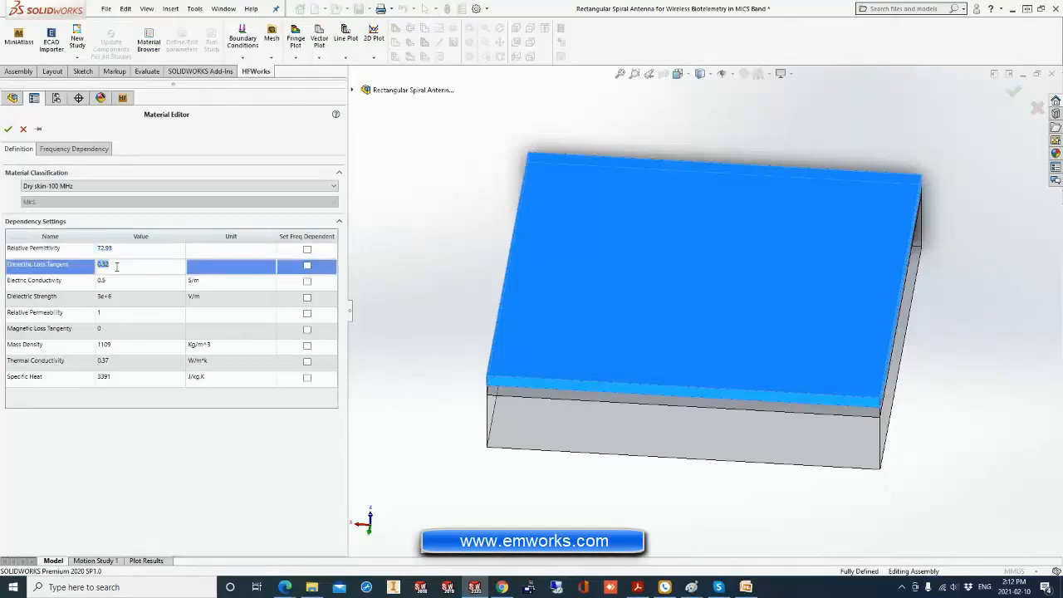
pyautogui.click(23, 130)
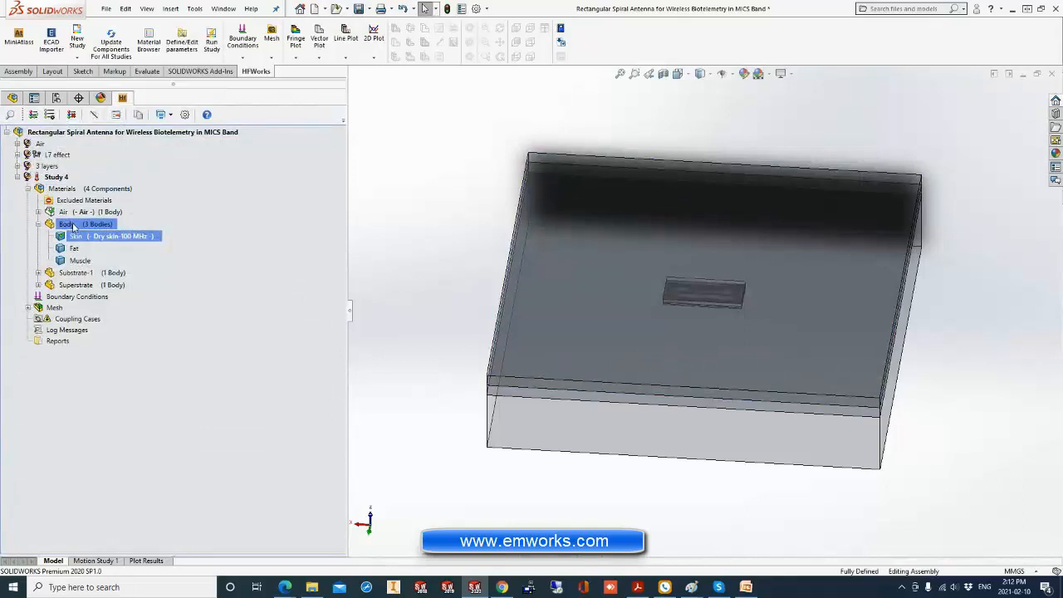
# Create a custom material library file named New Material Library while assigning a material to the Body's Skin layer.
pyautogui.moveTo(77, 238)
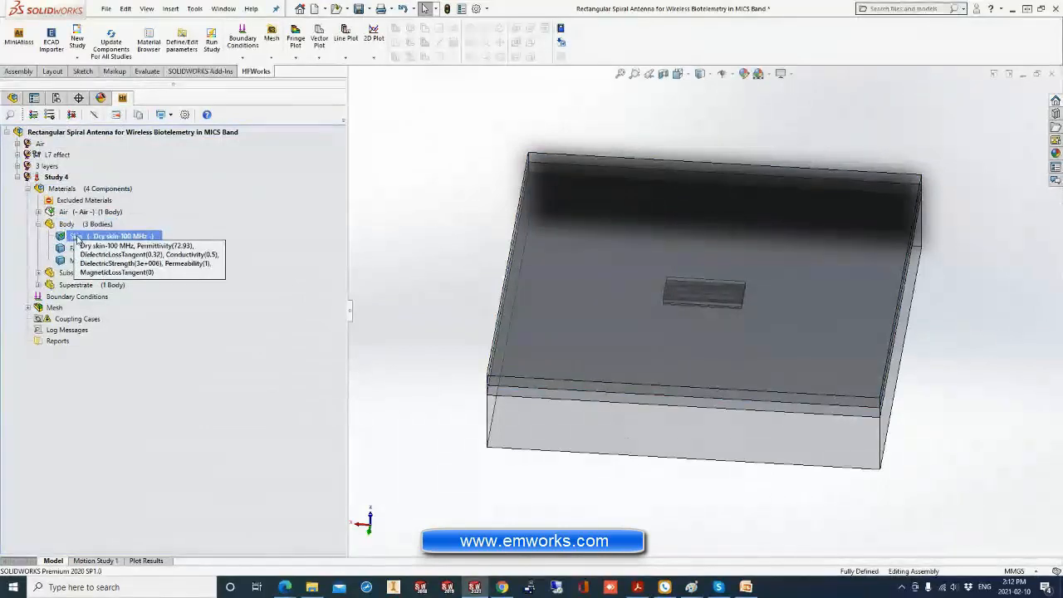
pyautogui.rightClick(78, 238)
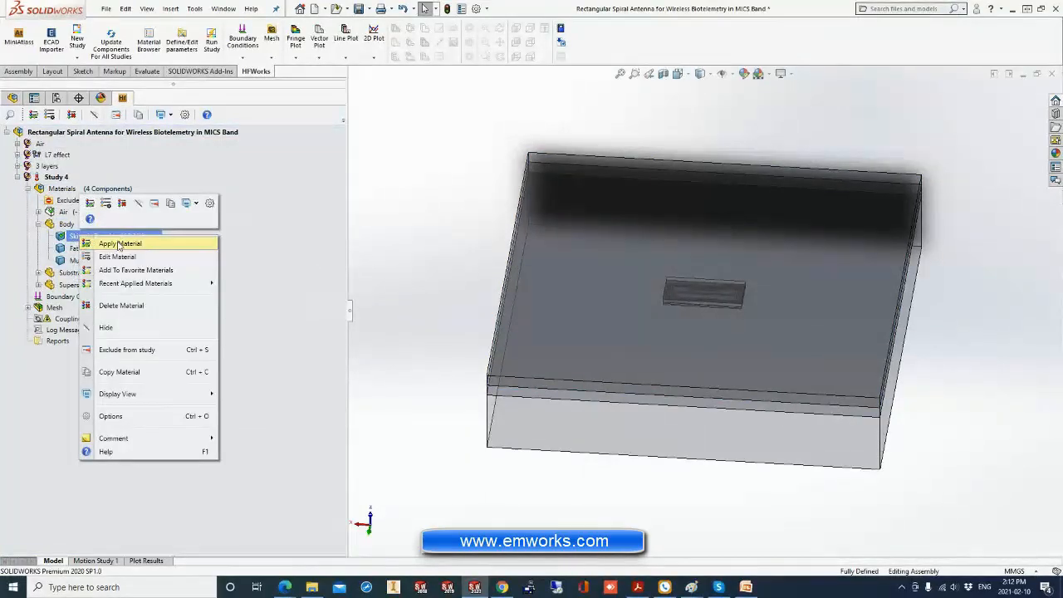
pyautogui.click(119, 246)
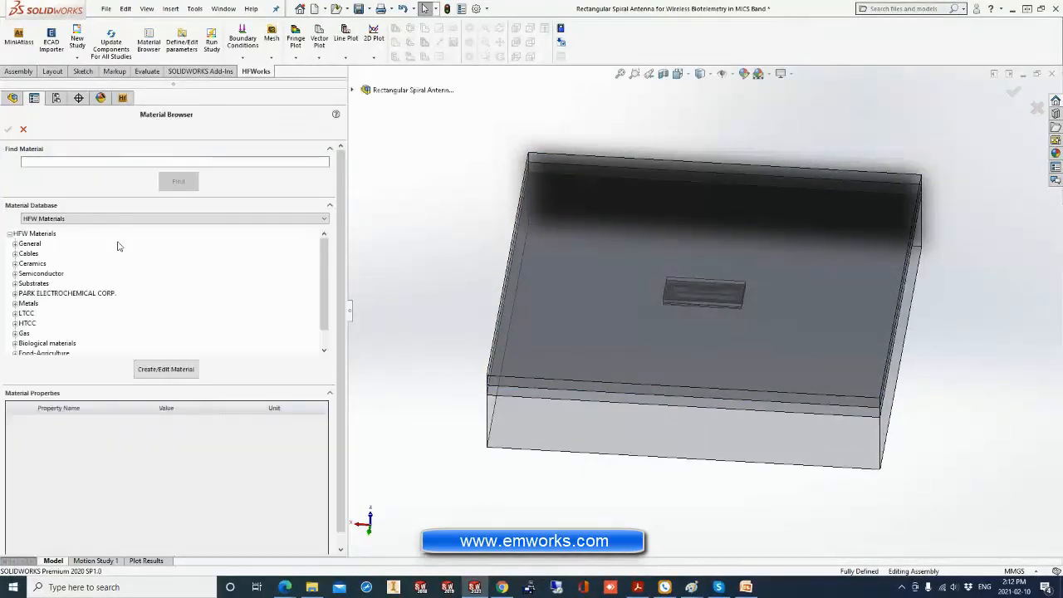
pyautogui.click(57, 219)
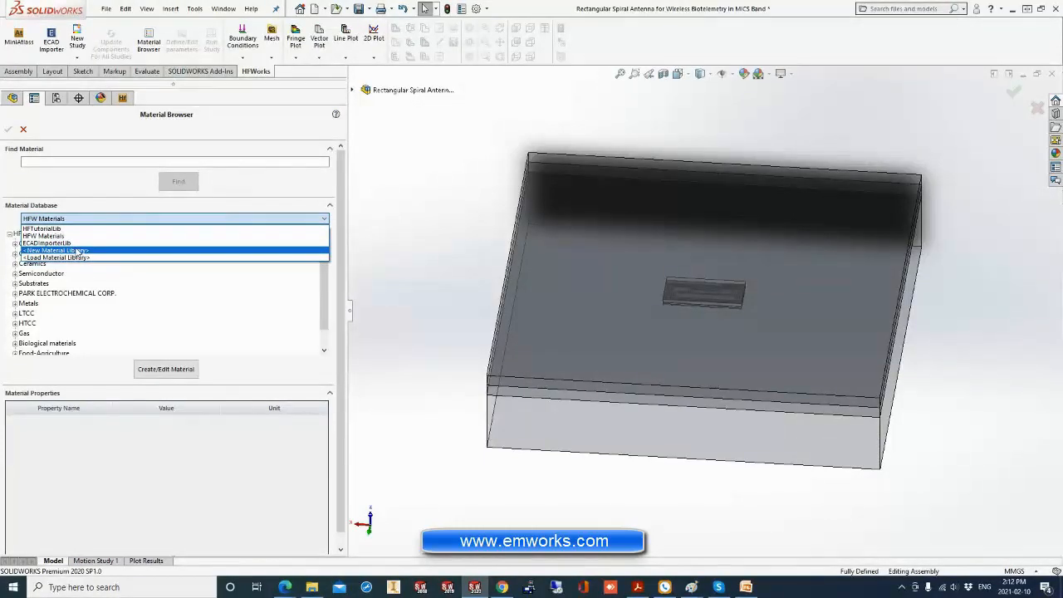
pyautogui.click(79, 253)
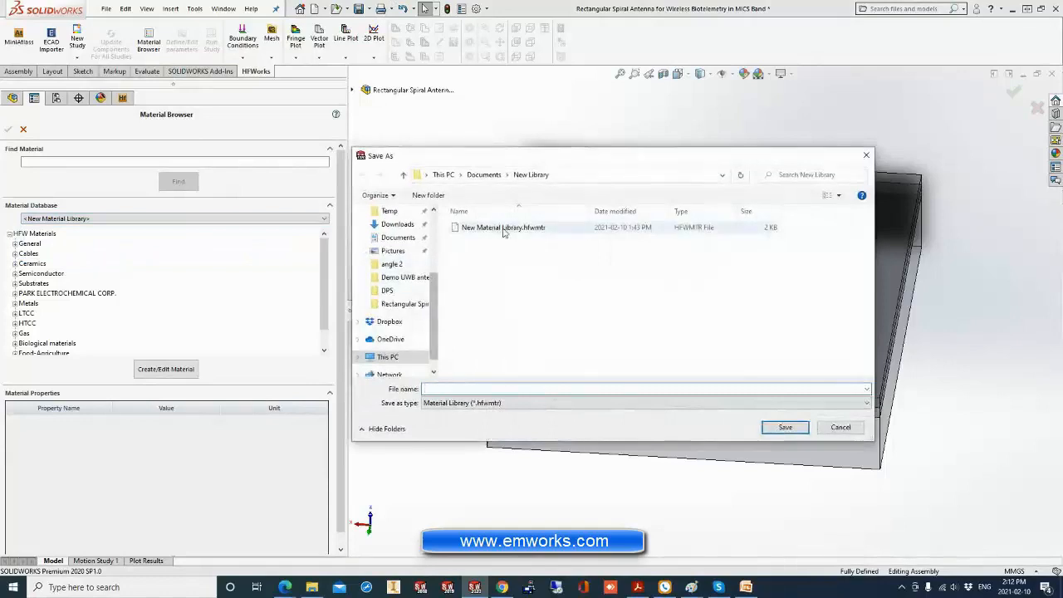
pyautogui.doubleClick(502, 229)
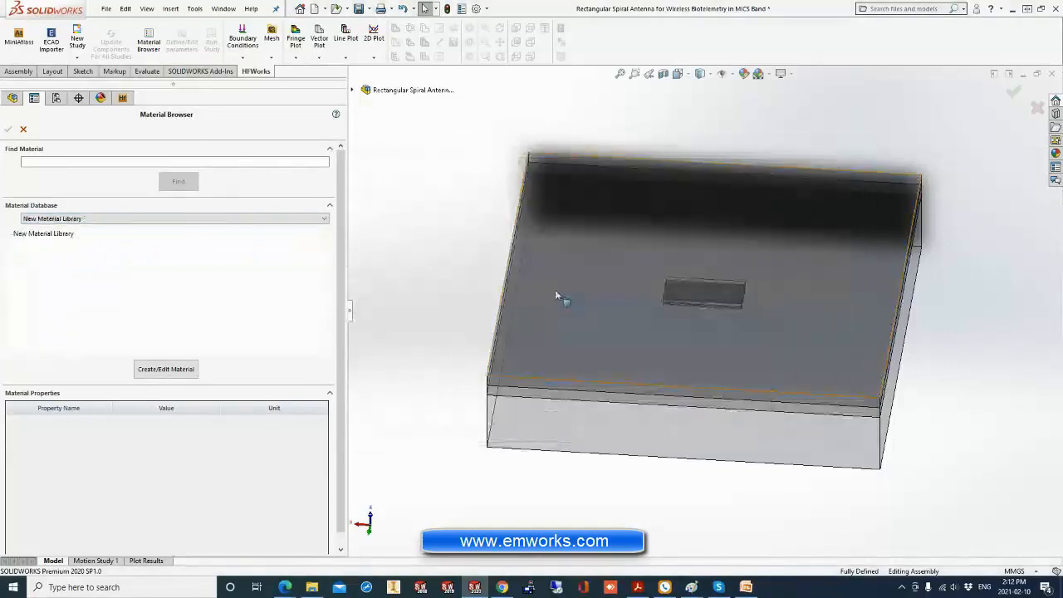
pyautogui.click(559, 293)
# Create the material new mat in category new cat of New Material Library with default properties, and apply it to the Skin layer.
pyautogui.click(66, 235)
pyautogui.click(166, 369)
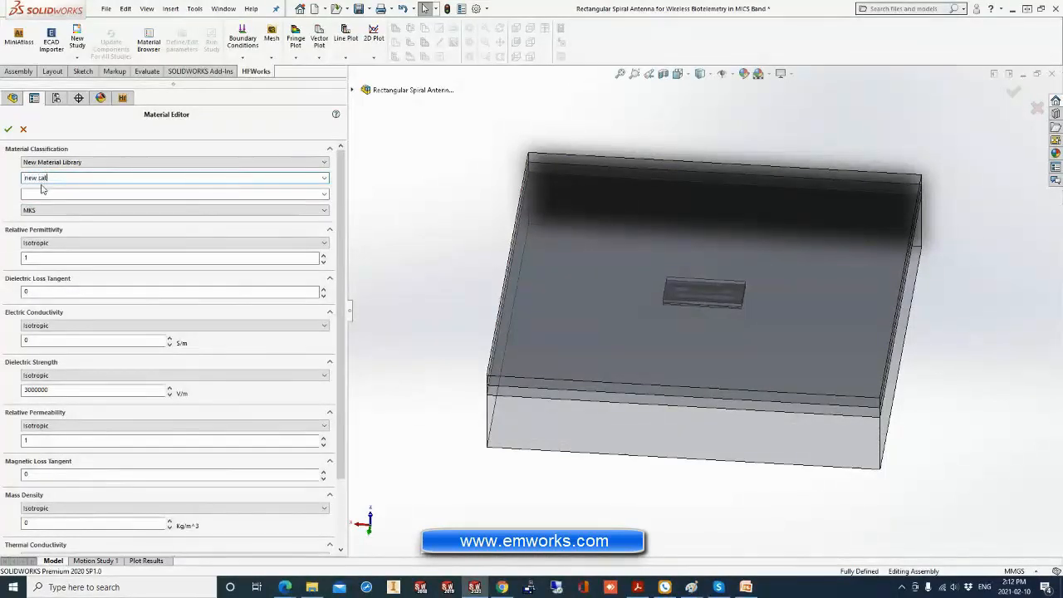
pyautogui.click(152, 195)
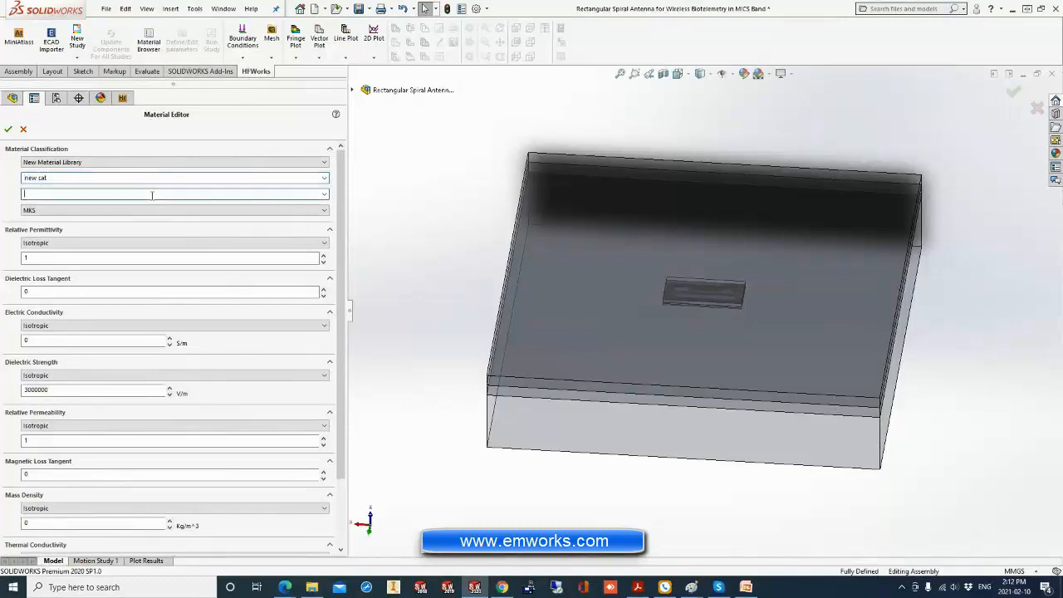
pyautogui.write('new mat')
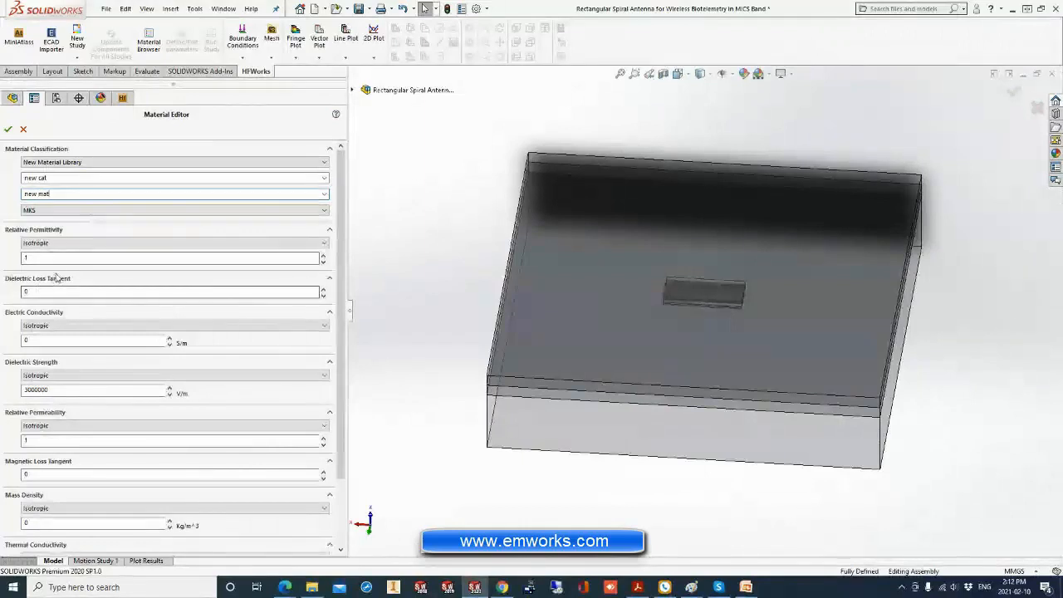
pyautogui.moveTo(41, 258); pyautogui.dragTo(2, 256)
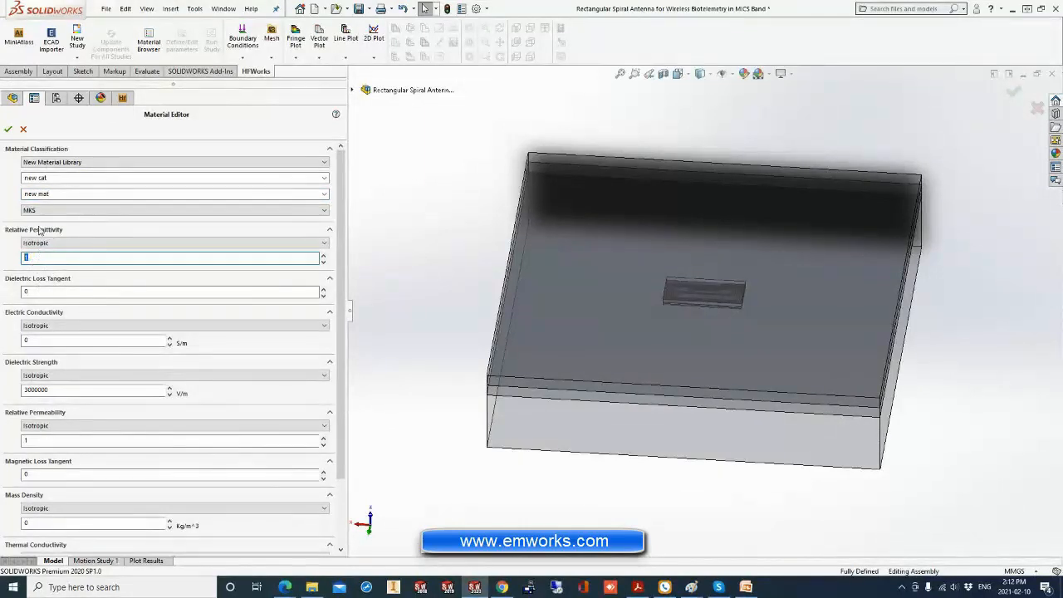
pyautogui.click(38, 293)
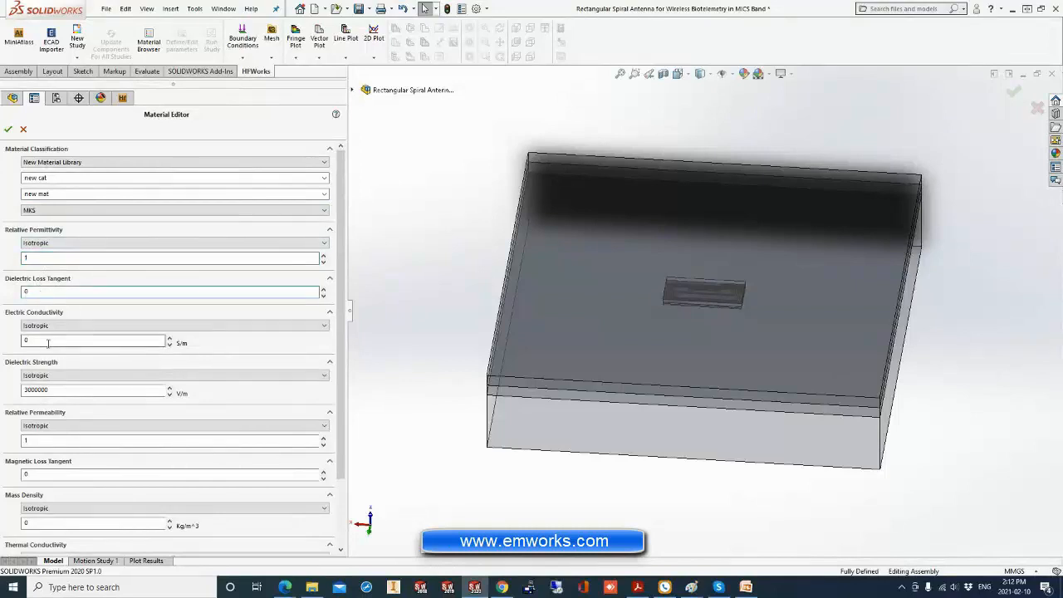
pyautogui.scroll(-2, 83, 399)
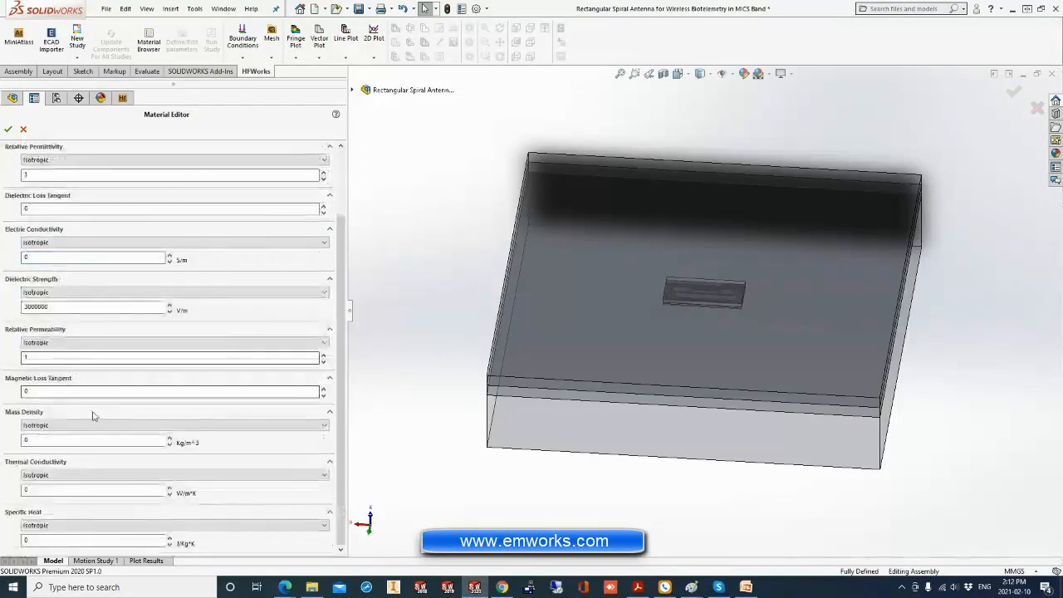
pyautogui.click(9, 131)
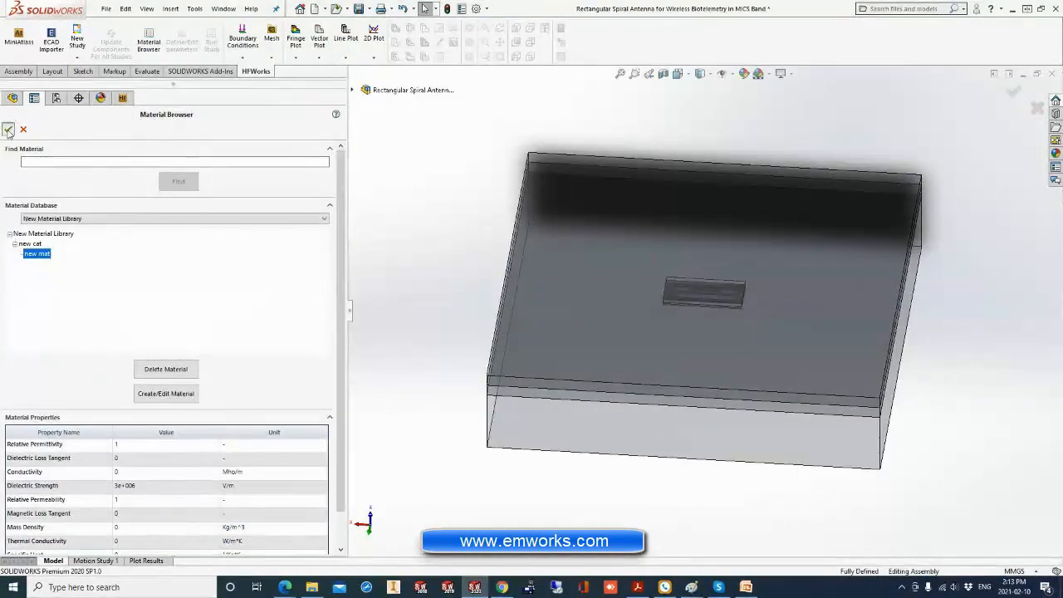
pyautogui.click(9, 130)
pyautogui.click(513, 323)
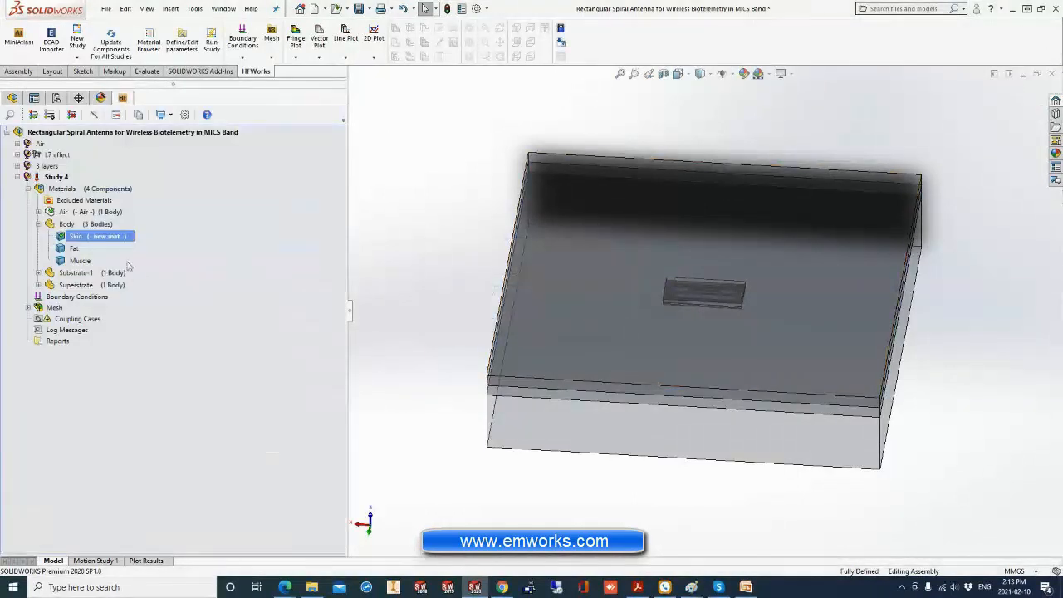
# Copy the full set of material assignments from the 3 layers study into Study 4.
pyautogui.keyDown('ctrl'); pyautogui.click(98, 262); pyautogui.keyUp('ctrl')
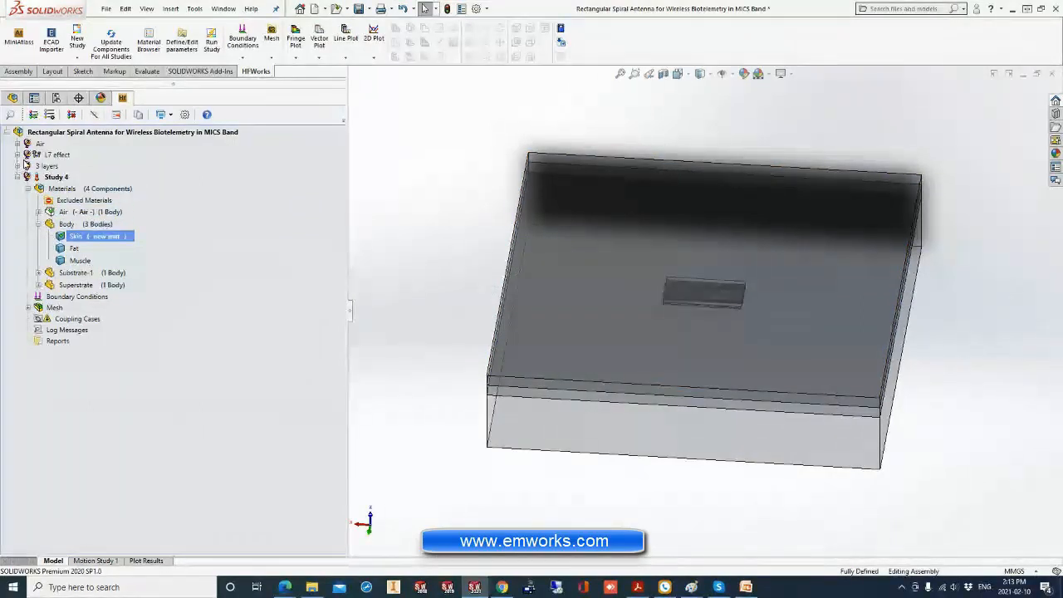
pyautogui.click(18, 166)
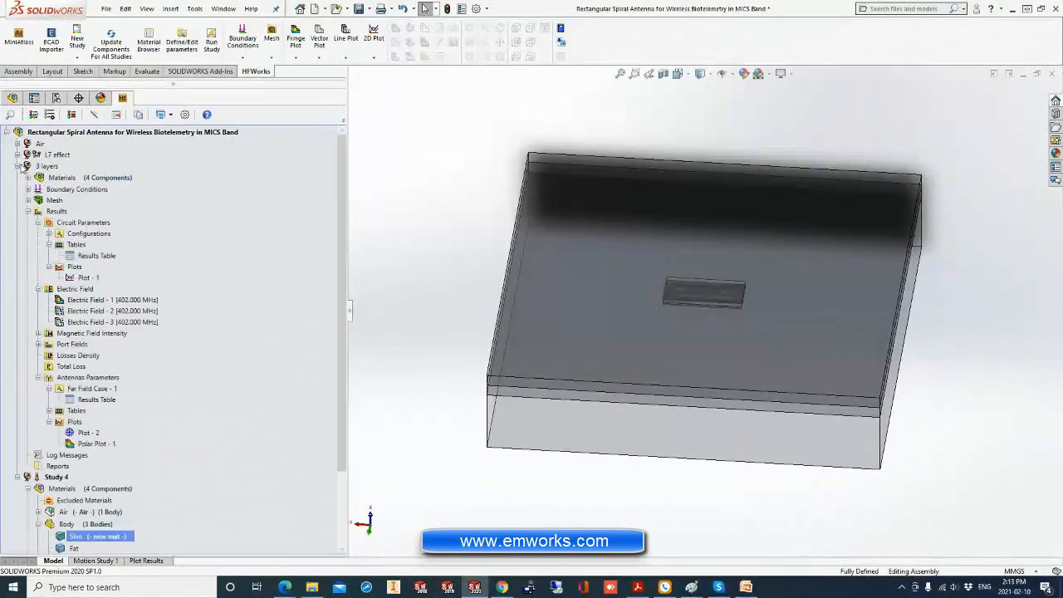
pyautogui.click(28, 211)
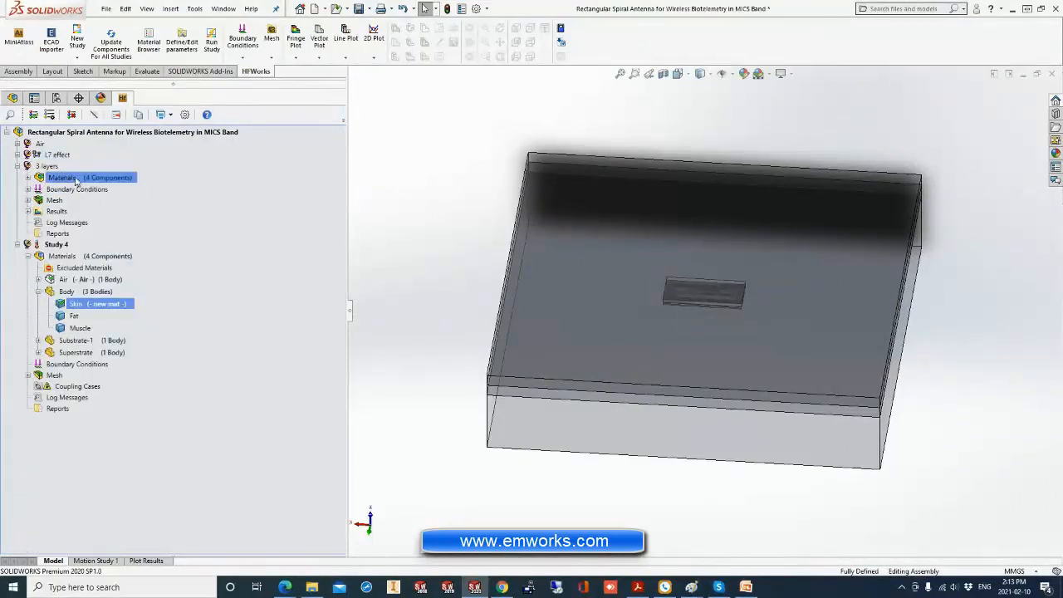
pyautogui.moveTo(64, 175); pyautogui.dragTo(47, 257)
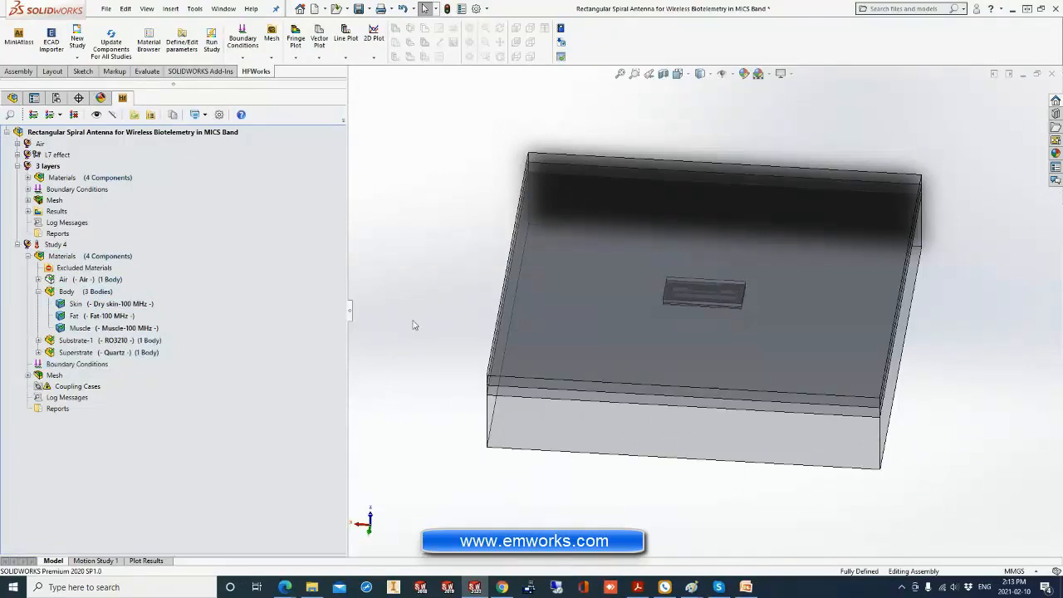
# Isolate the Substrate-1 component so that only the substrate with the spiral trace is shown.
pyautogui.moveTo(434, 275); pyautogui.dragTo(441, 241, button='middle')
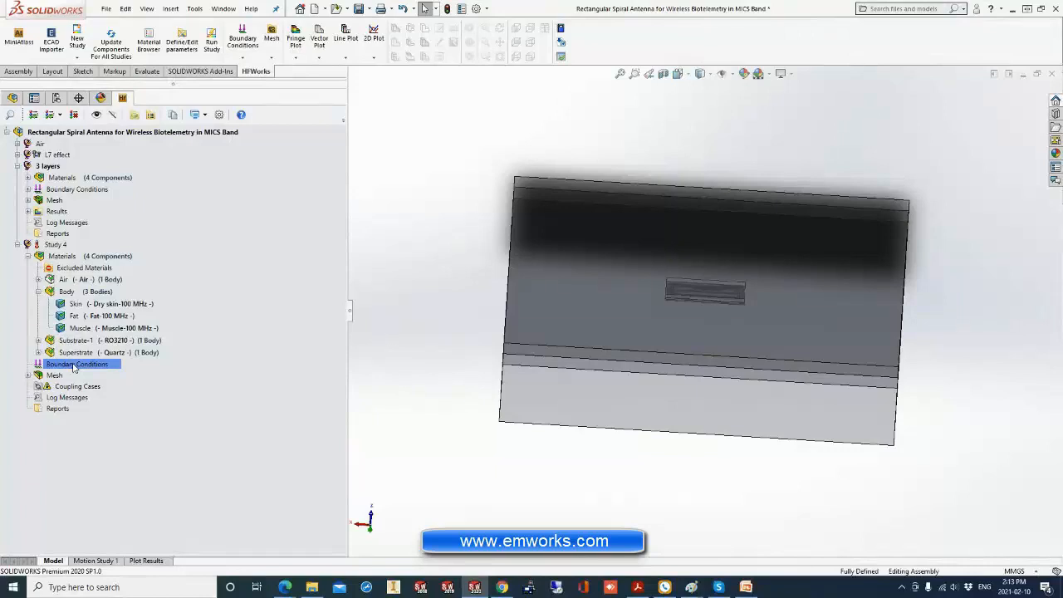
pyautogui.moveTo(690, 303); pyautogui.dragTo(699, 350, button='middle')
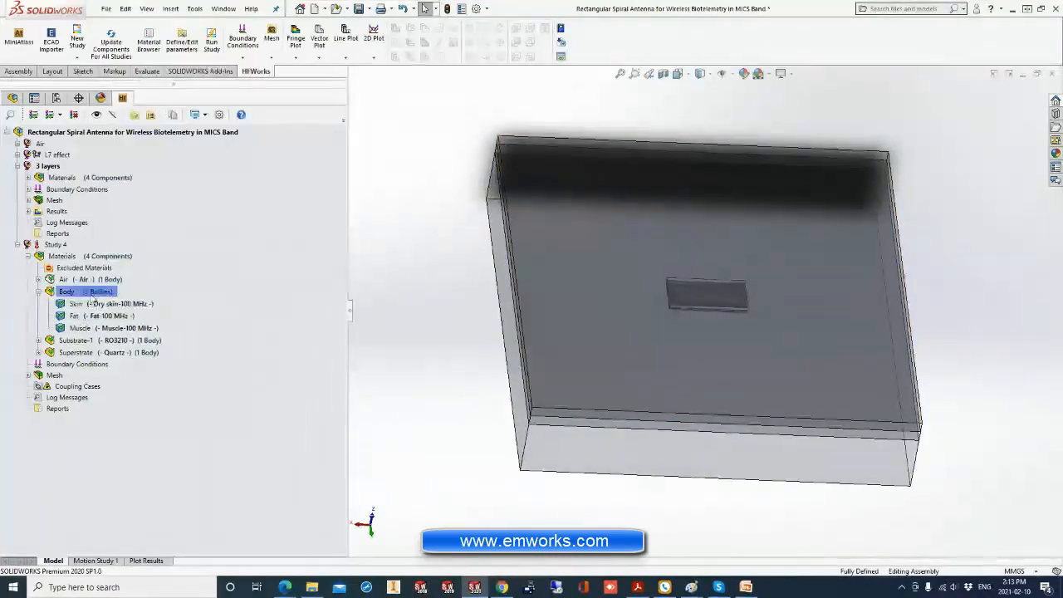
pyautogui.click(96, 341)
pyautogui.rightClick(95, 342)
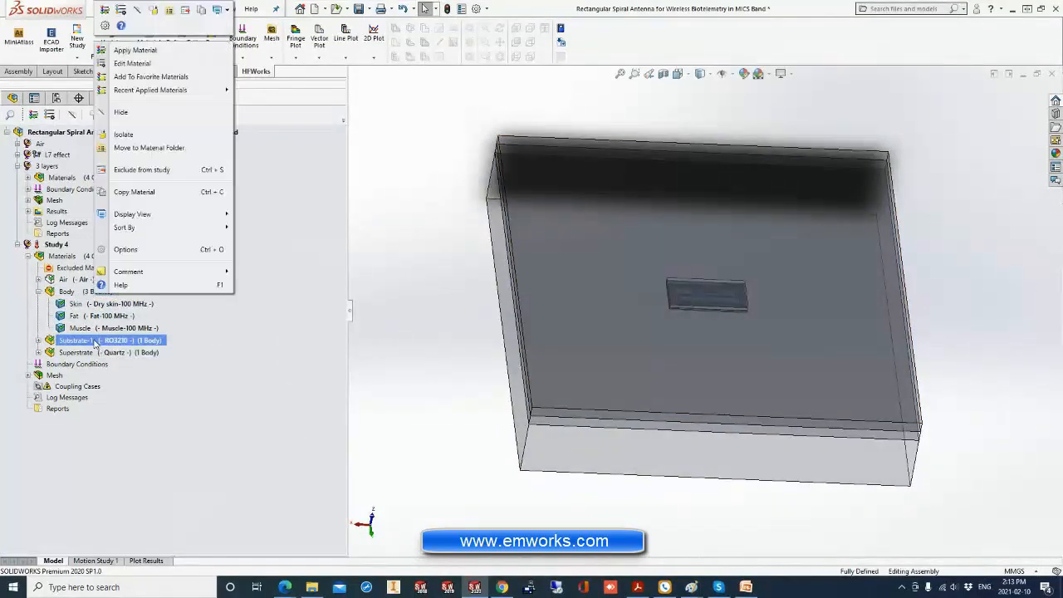
pyautogui.click(133, 137)
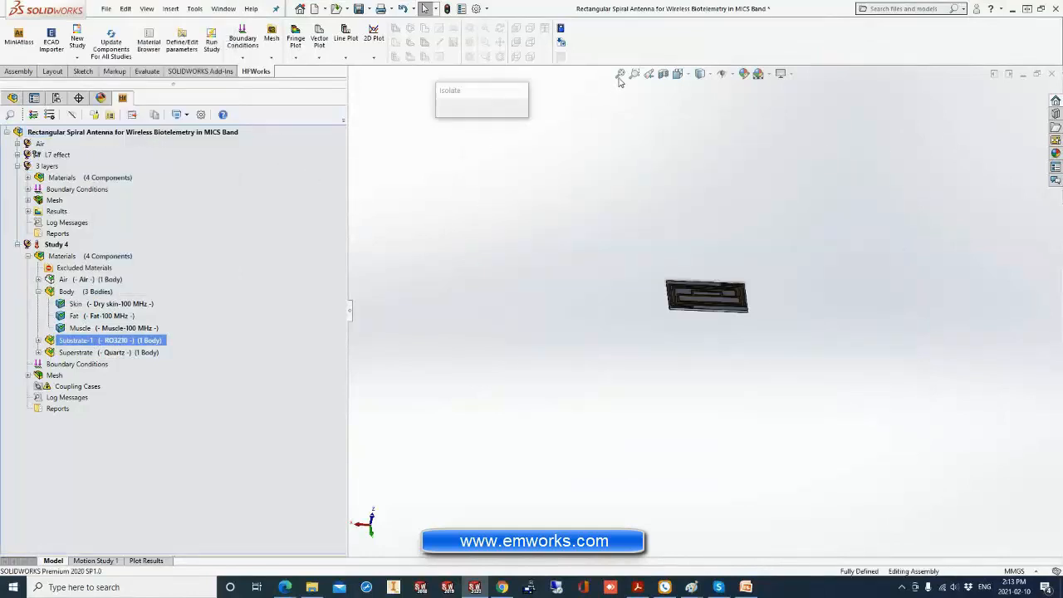
# Define an internal lumped port on Substrate-1's small feed face in the middle of the spiral trace, with 50 ohms resistance.
pyautogui.rightClick(69, 368)
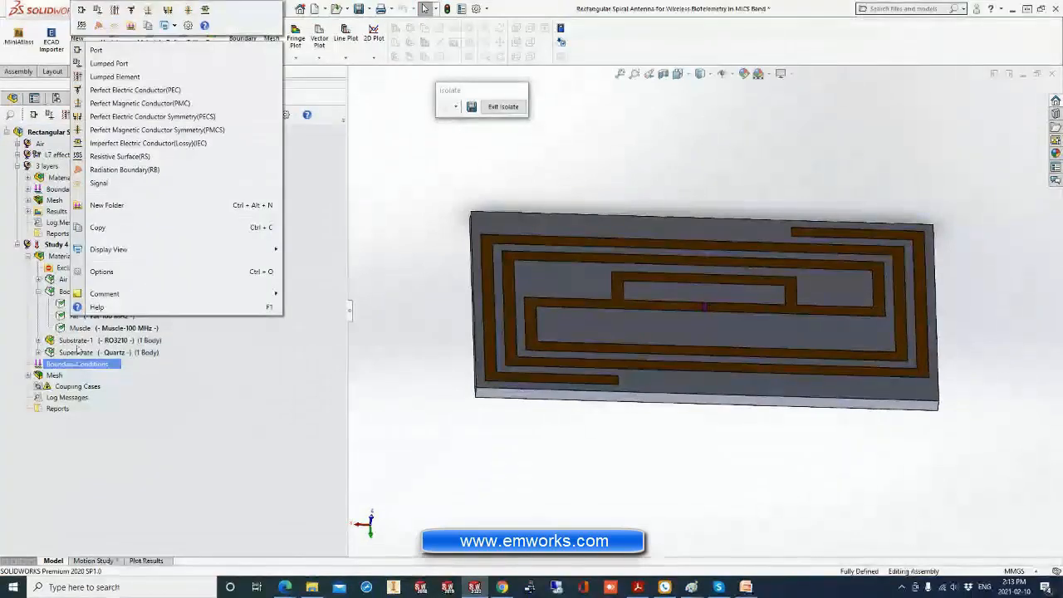
pyautogui.click(109, 64)
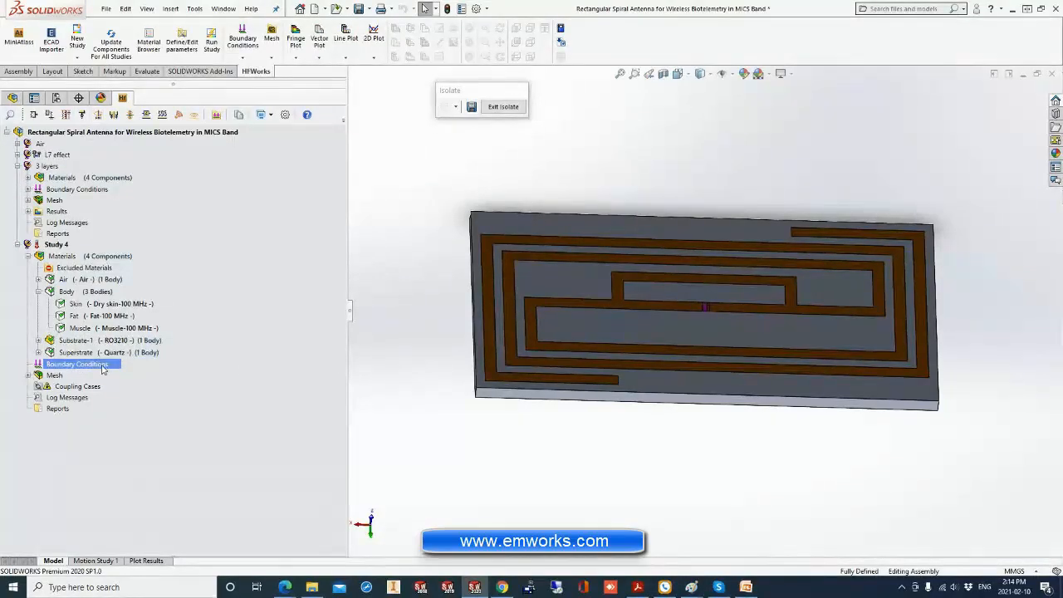
pyautogui.rightClick(103, 366)
pyautogui.click(140, 63)
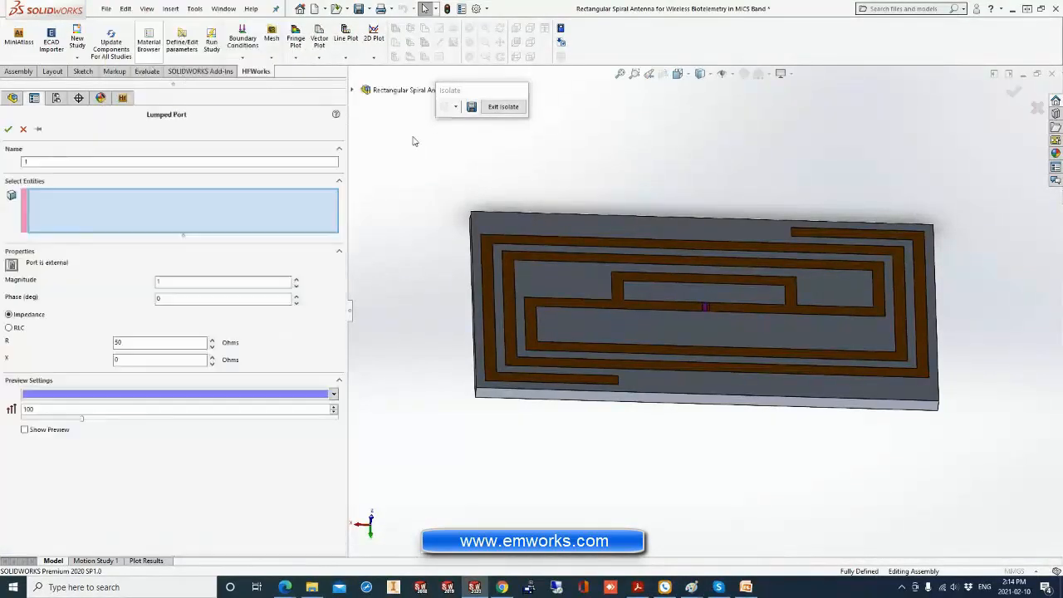
pyautogui.scroll(-4, 704, 308)
pyautogui.click(711, 318)
pyautogui.scroll(5, 706, 318)
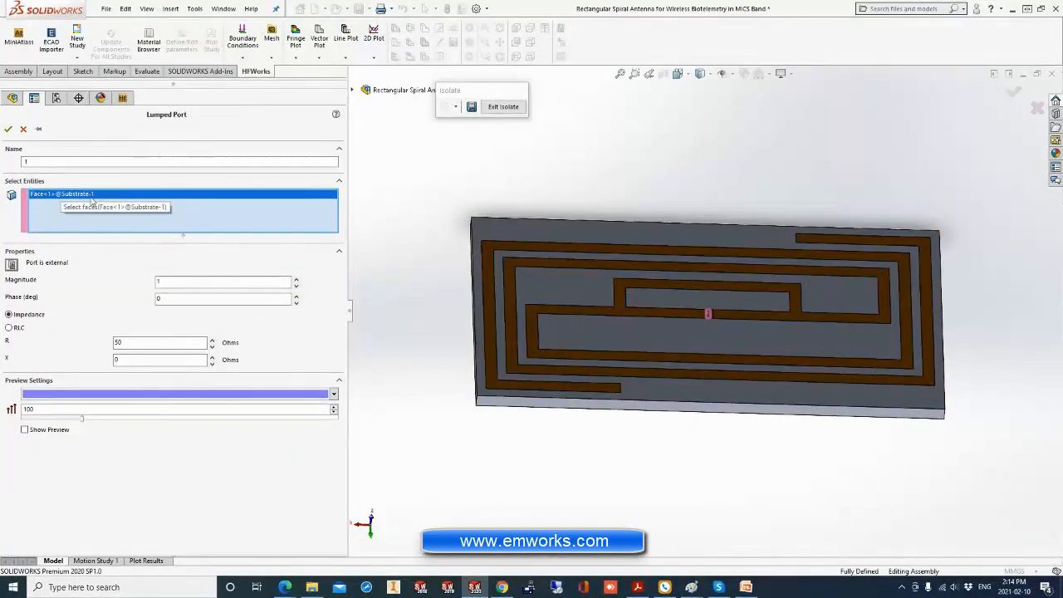
pyautogui.click(12, 264)
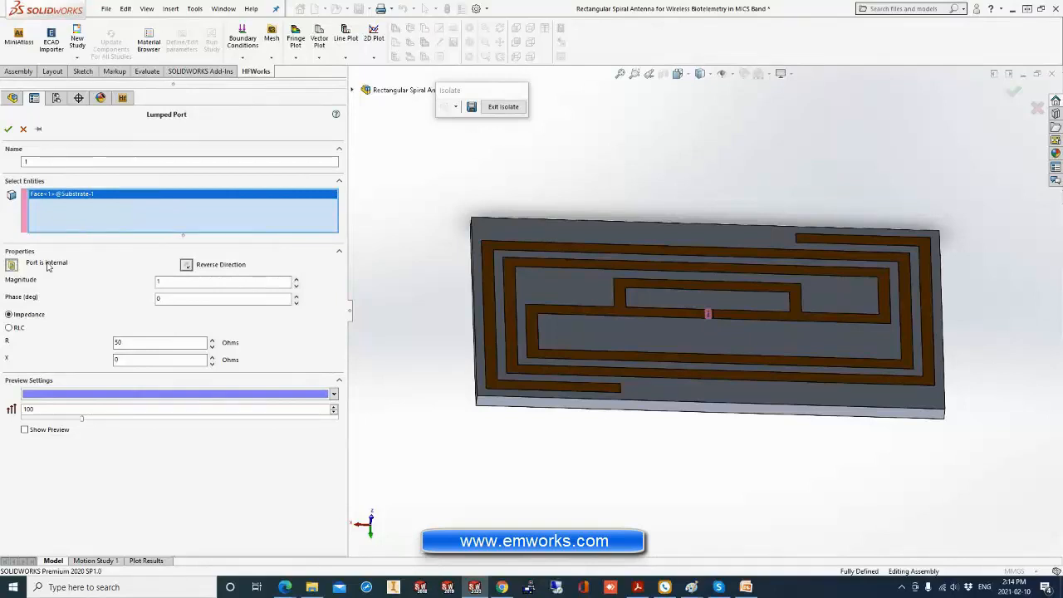
pyautogui.doubleClick(122, 343)
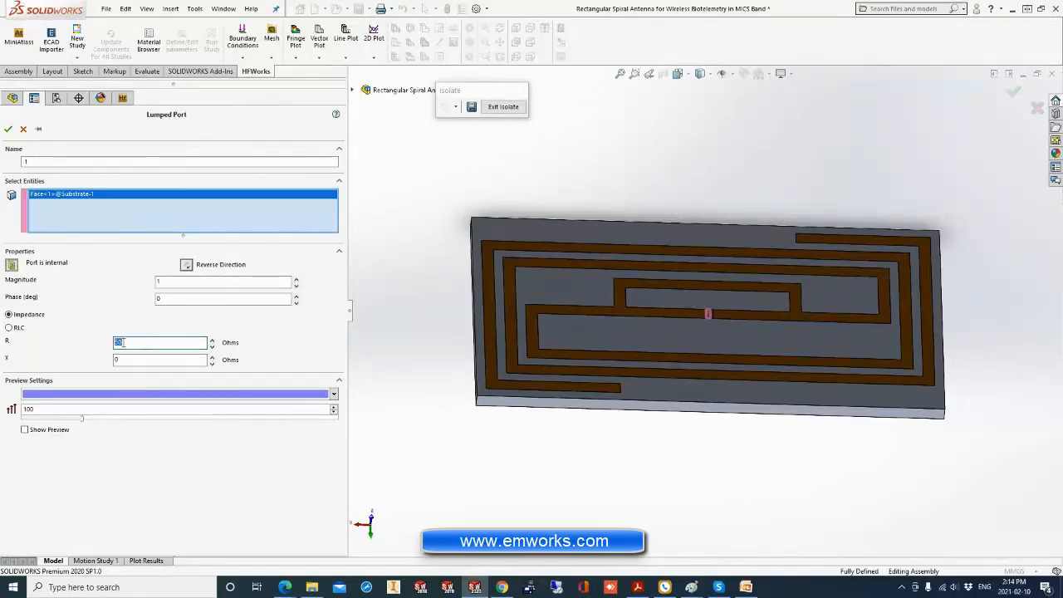
pyautogui.click(8, 129)
# Assign an imperfect electric conductor boundary with copper surface conductivity to the spiral trace face on Substrate-1.
pyautogui.moveTo(397, 272); pyautogui.dragTo(424, 277, button='middle')
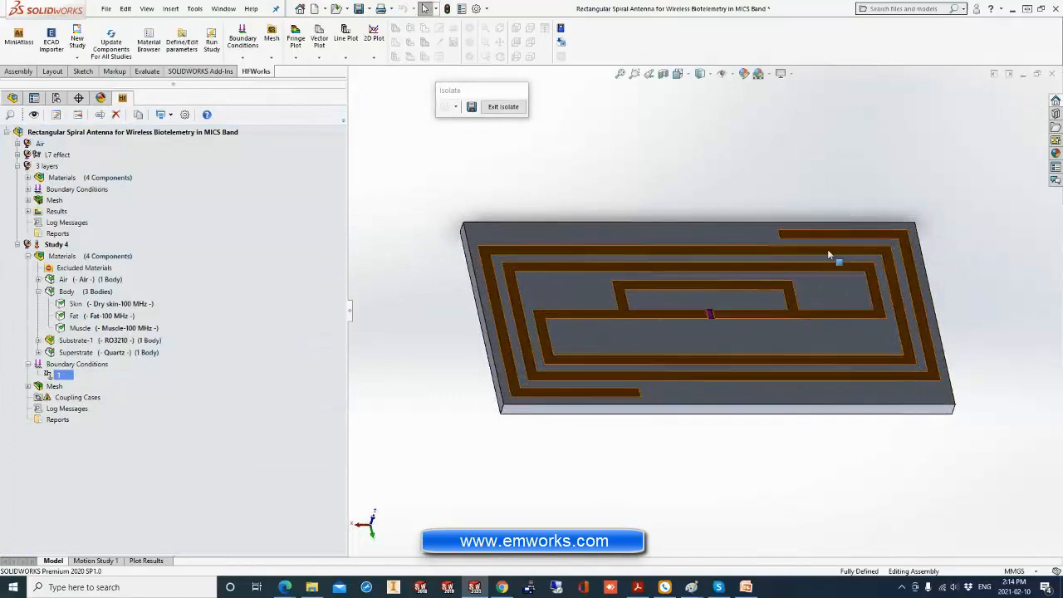
pyautogui.rightClick(75, 364)
pyautogui.click(398, 274)
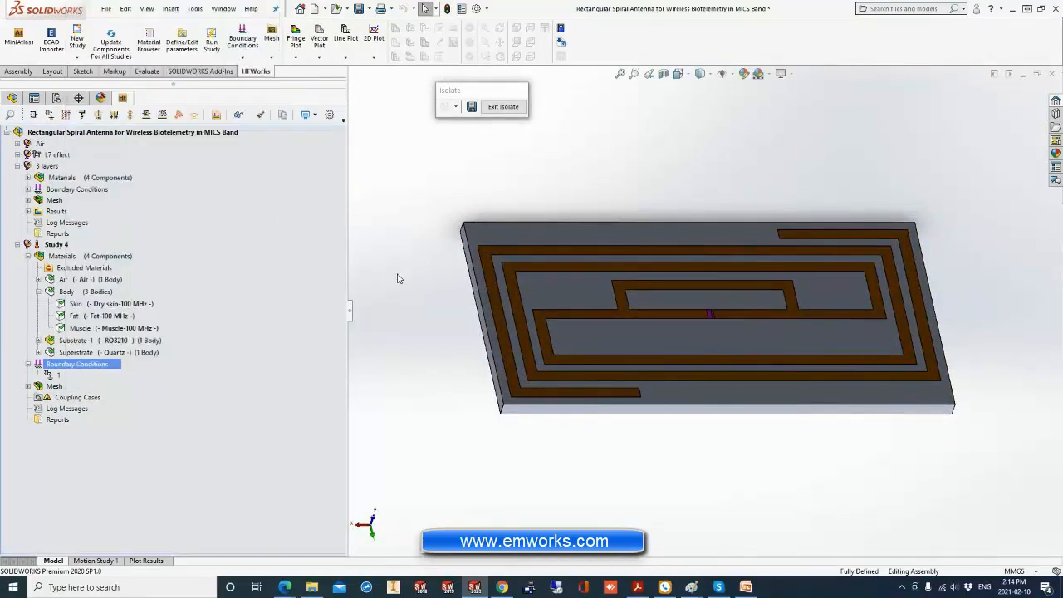
pyautogui.click(489, 276)
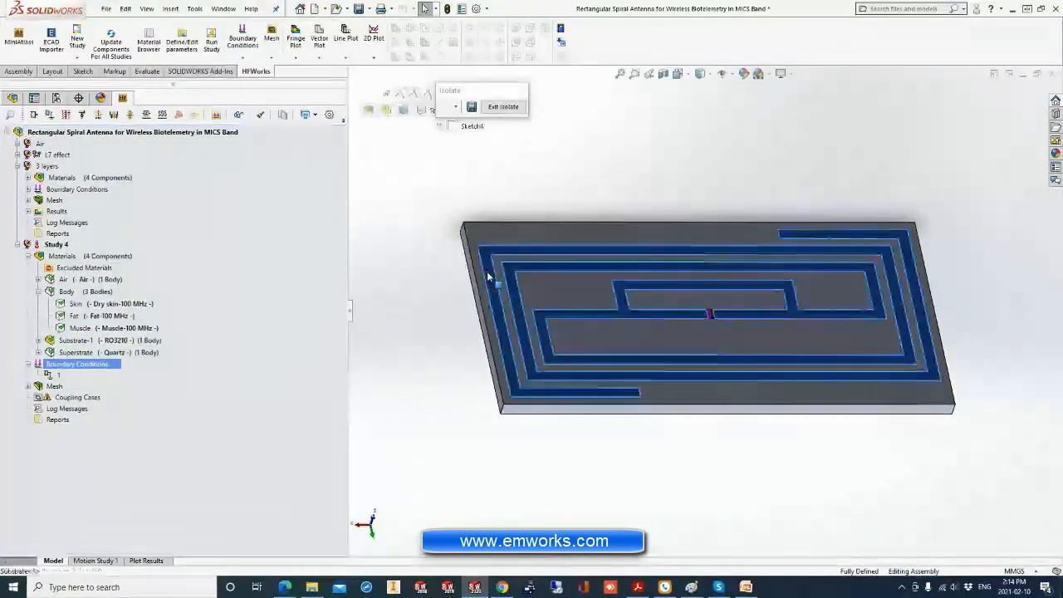
pyautogui.click(412, 287)
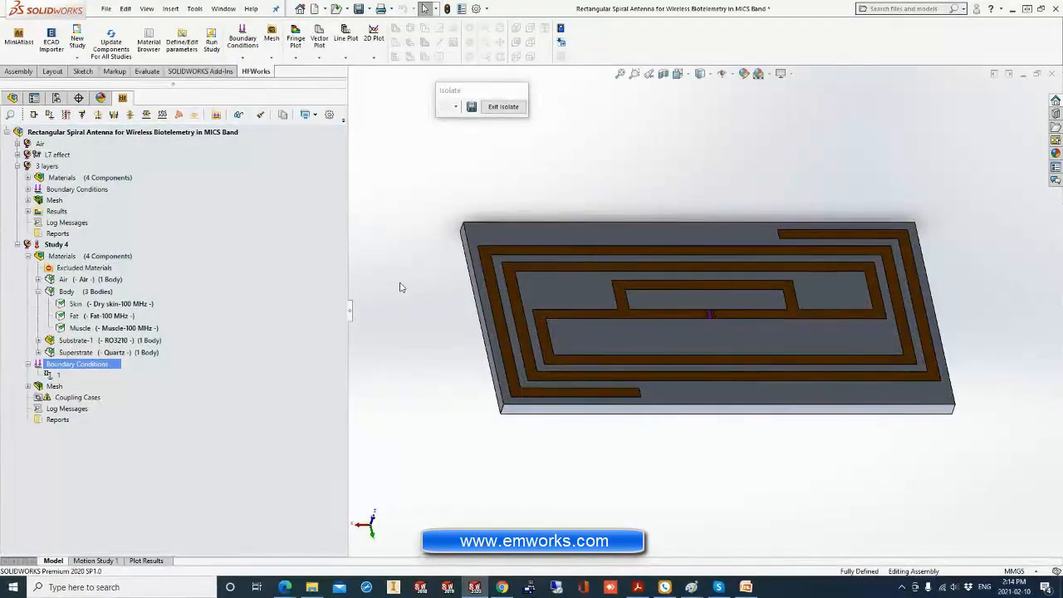
pyautogui.rightClick(94, 365)
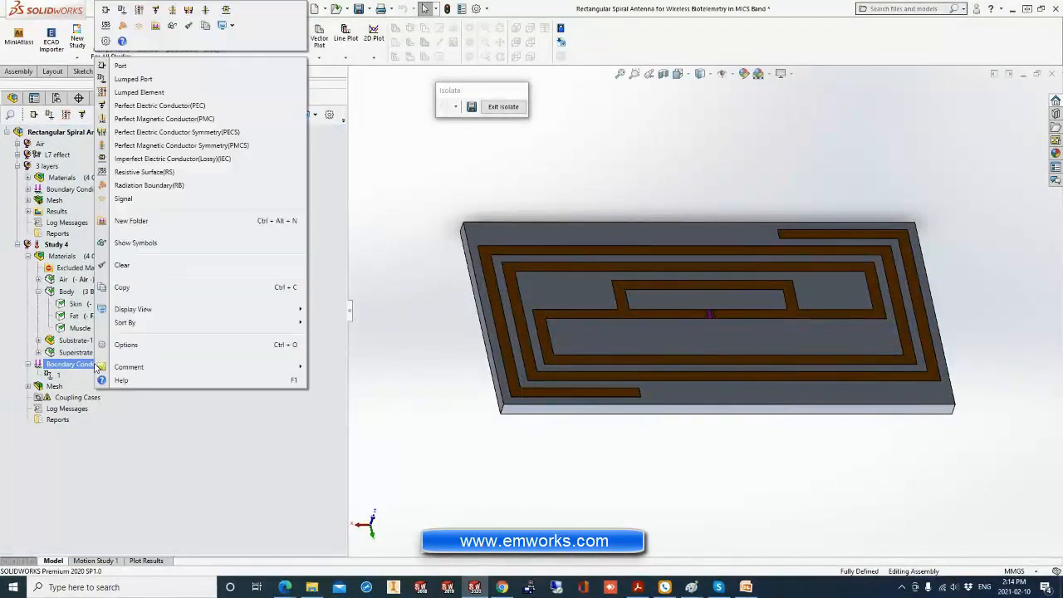
pyautogui.click(172, 159)
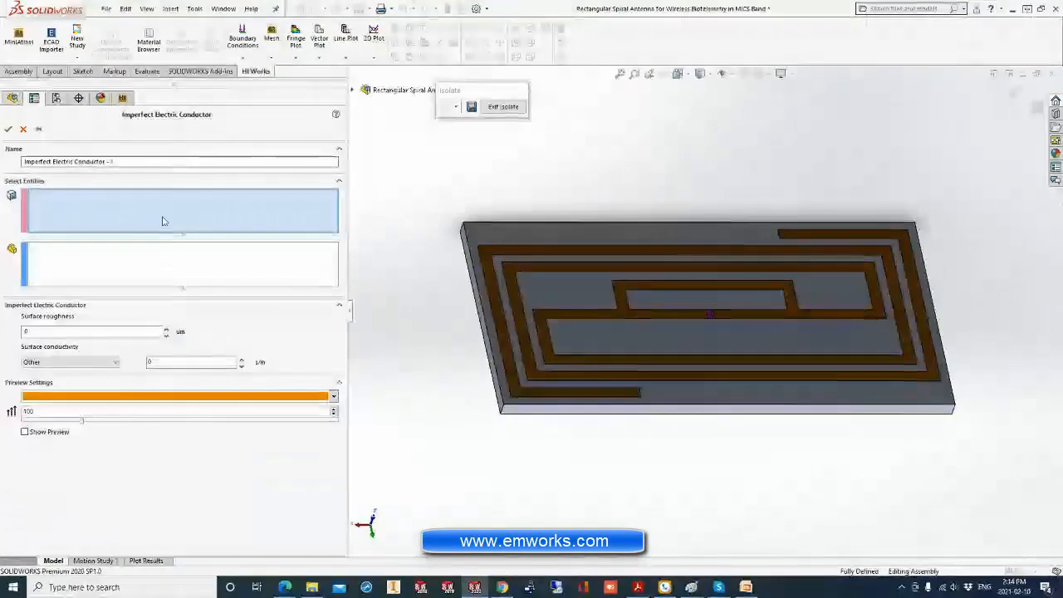
pyautogui.click(597, 312)
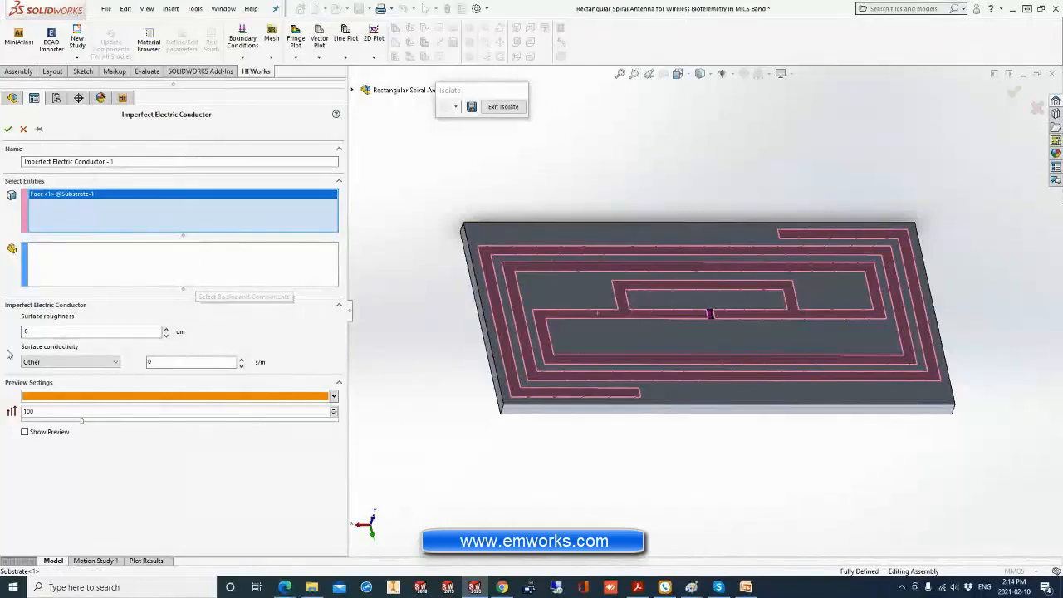
pyautogui.click(69, 362)
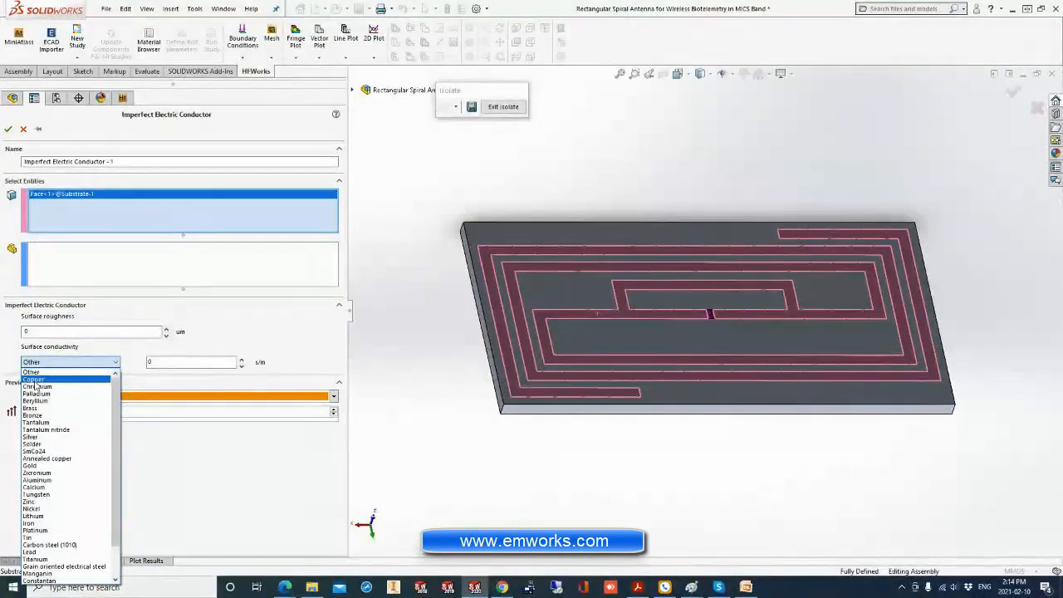
pyautogui.click(34, 380)
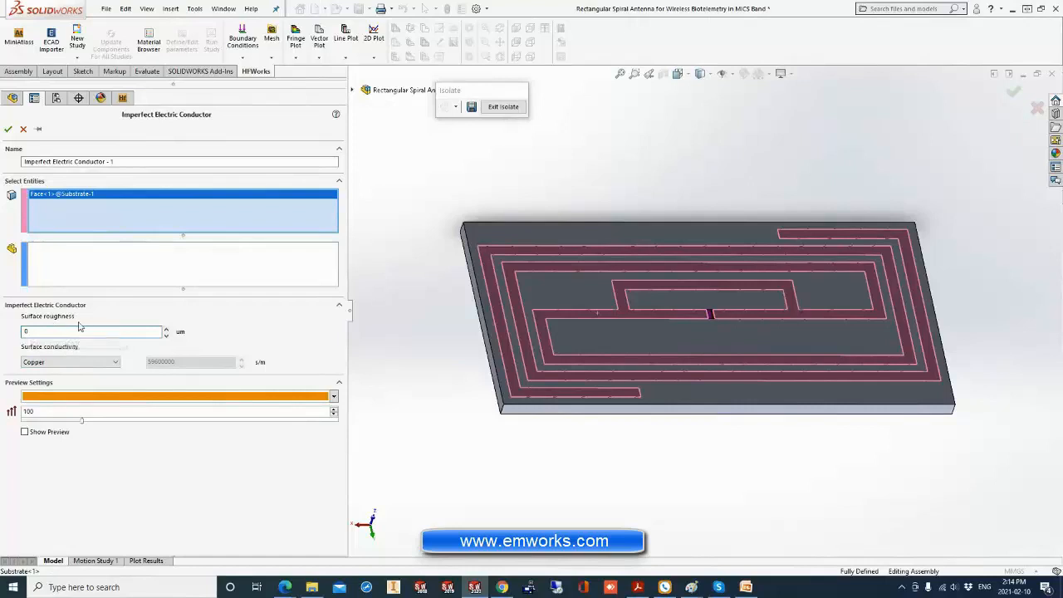
pyautogui.click(8, 128)
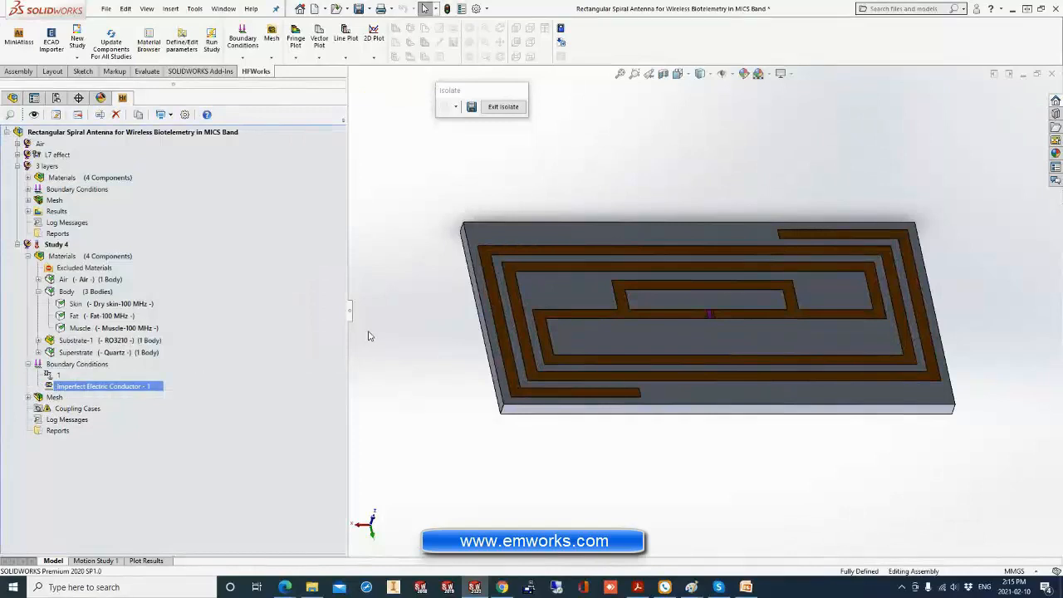
# Exit the isolated substrate view and show the Air component of Study 4 around the body layers.
pyautogui.click(503, 108)
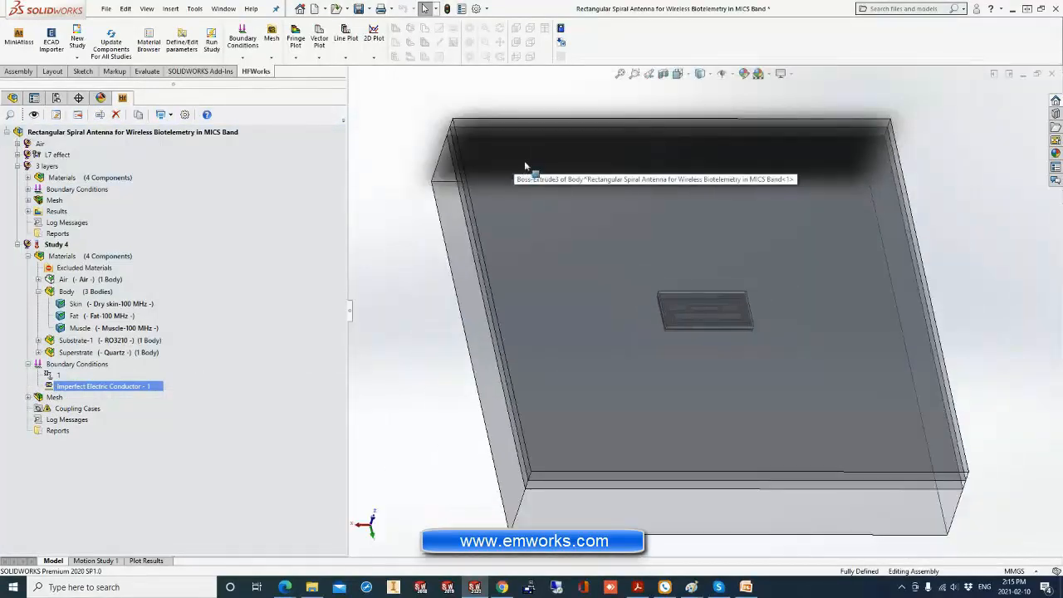
pyautogui.click(74, 280)
pyautogui.rightClick(74, 280)
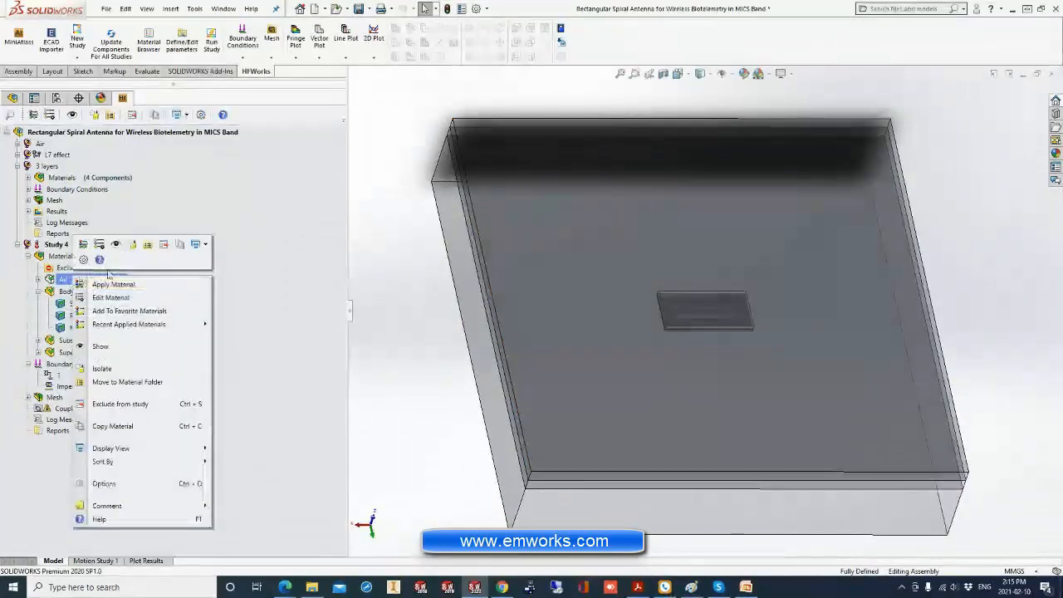
pyautogui.click(123, 242)
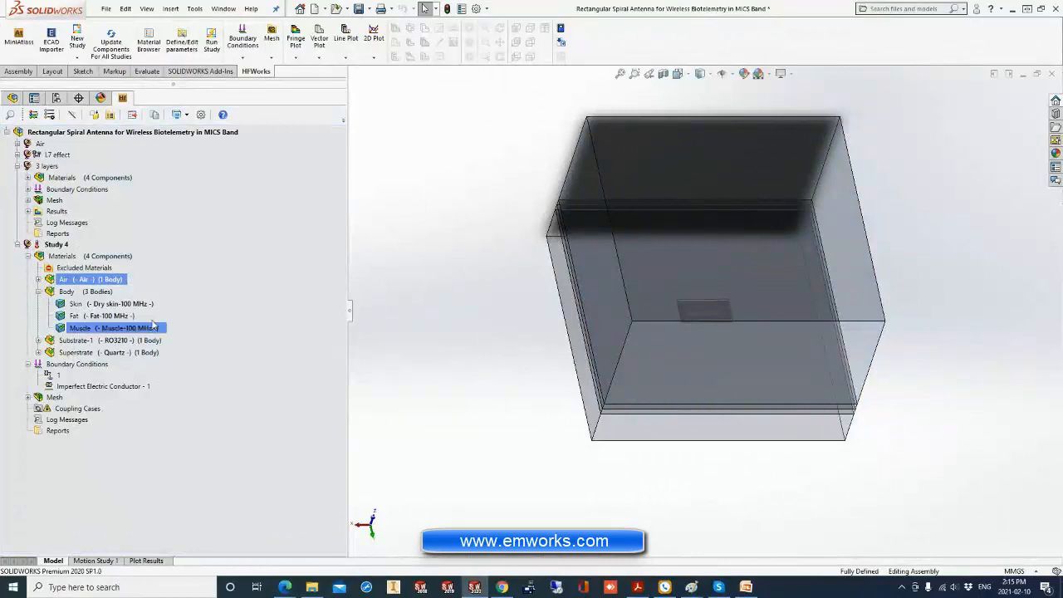
# Start a radiation boundary and select the outer faces of the air box and the body layers on one side of the model.
pyautogui.moveTo(630, 264); pyautogui.dragTo(593, 222, button='middle')
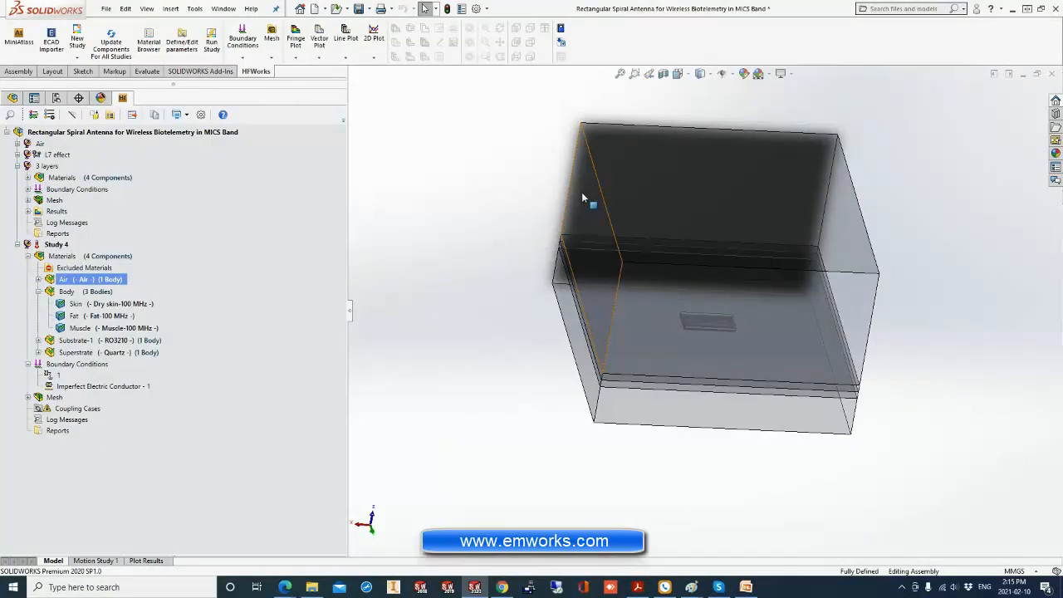
pyautogui.click(582, 198)
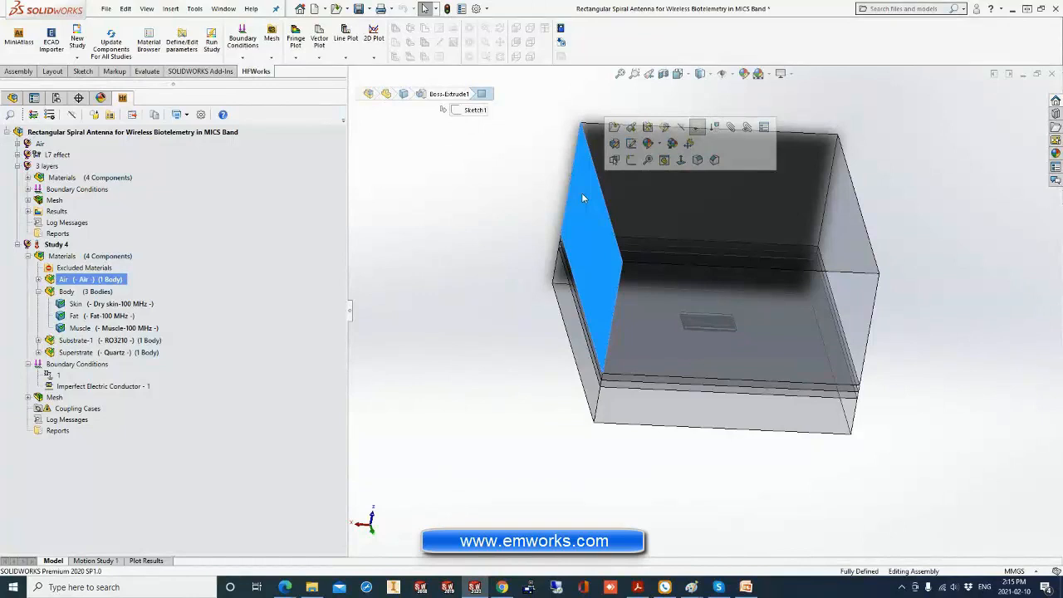
pyautogui.rightClick(66, 365)
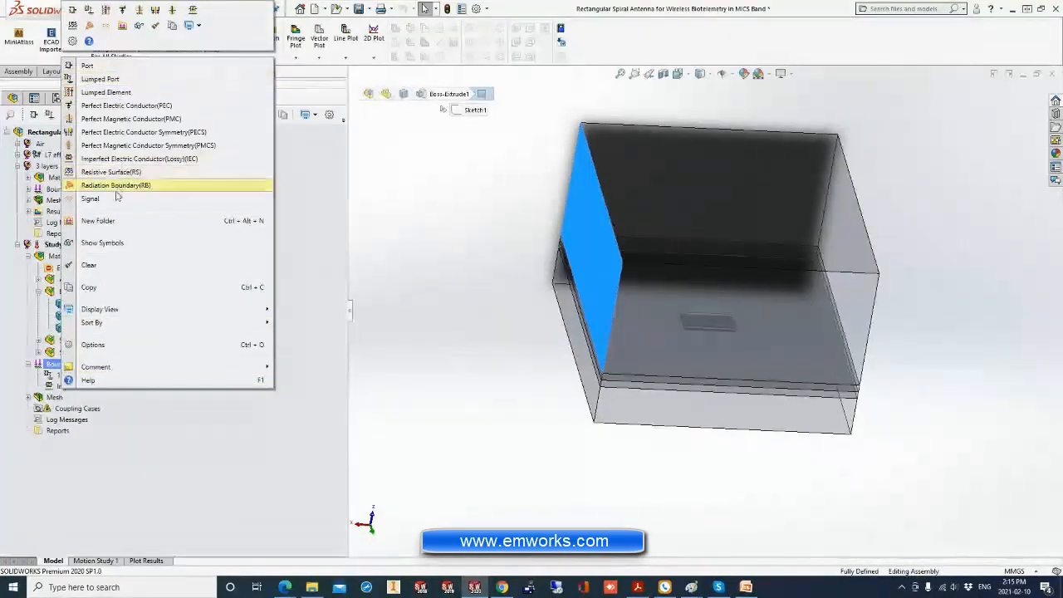
pyautogui.click(137, 187)
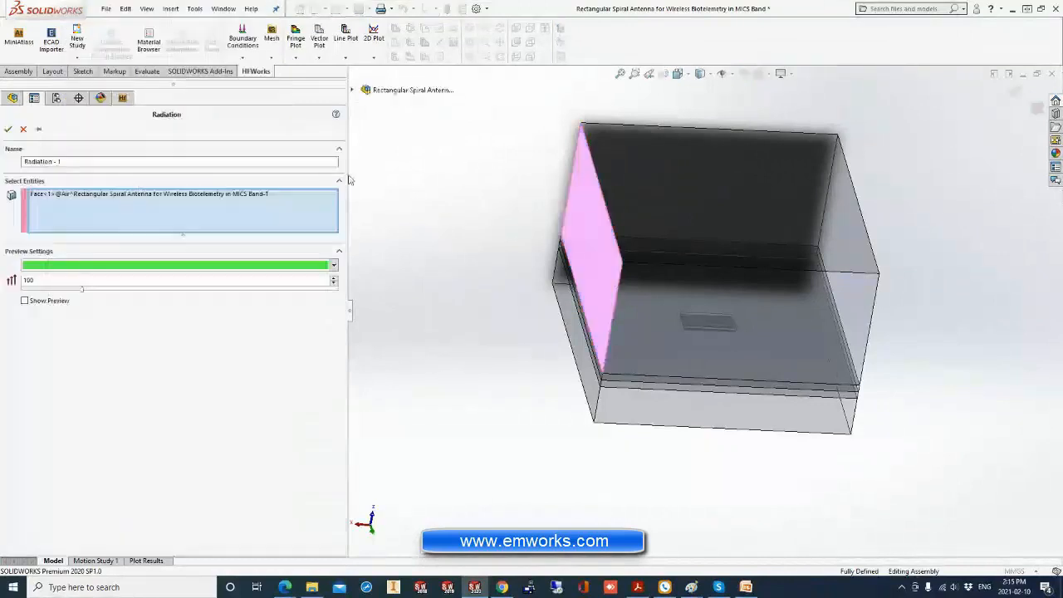
pyautogui.rightClick(204, 208)
pyautogui.click(70, 221)
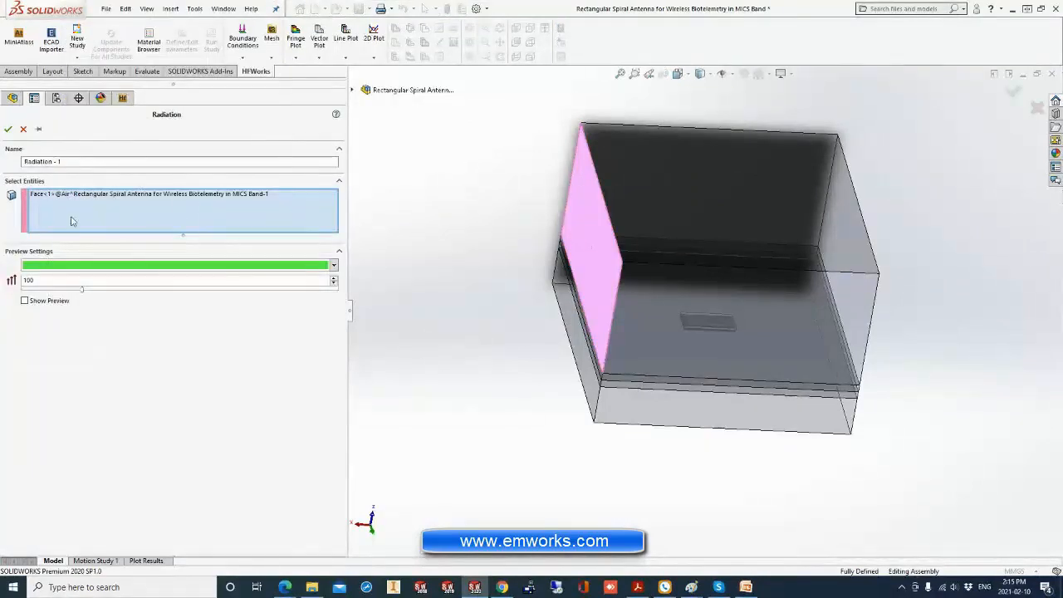
pyautogui.click(583, 299)
pyautogui.scroll(-3, 585, 301)
pyautogui.click(633, 349)
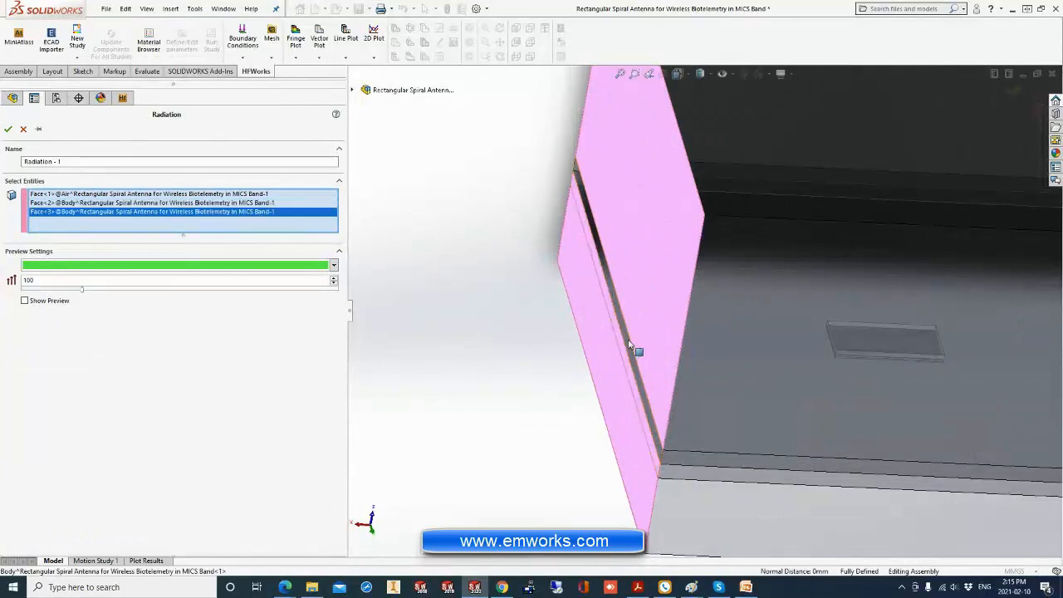
pyautogui.click(652, 349)
# Add the air box's front and top faces and the remaining outer body-layer faces to the radiation boundary, and apply it.
pyautogui.click(731, 348)
pyautogui.click(769, 181)
pyautogui.scroll(3, 784, 171)
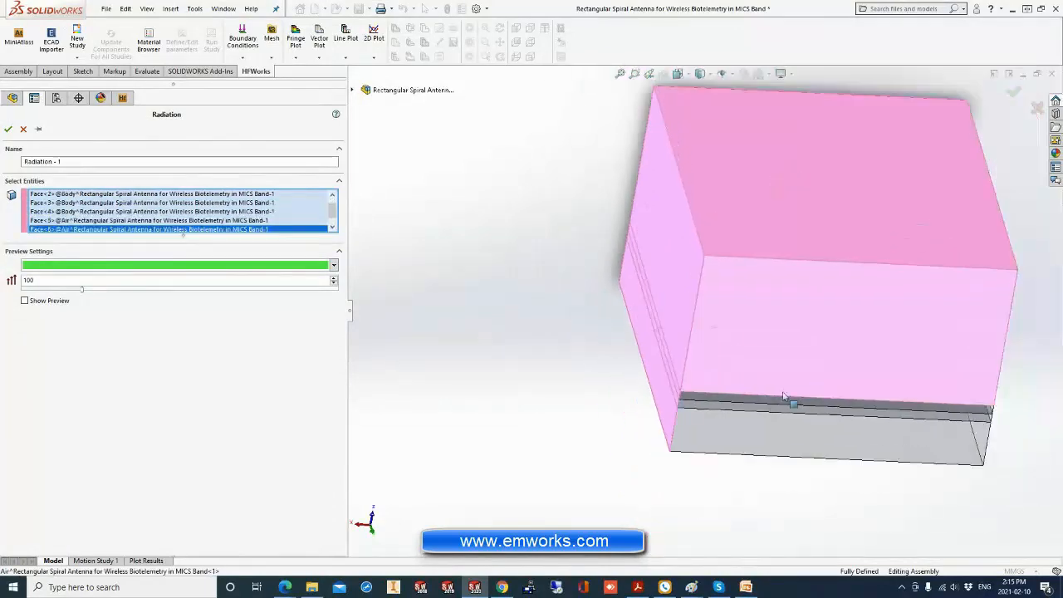
pyautogui.click(763, 447)
pyautogui.click(744, 408)
pyautogui.click(744, 399)
pyautogui.moveTo(744, 403); pyautogui.dragTo(644, 380, button='middle')
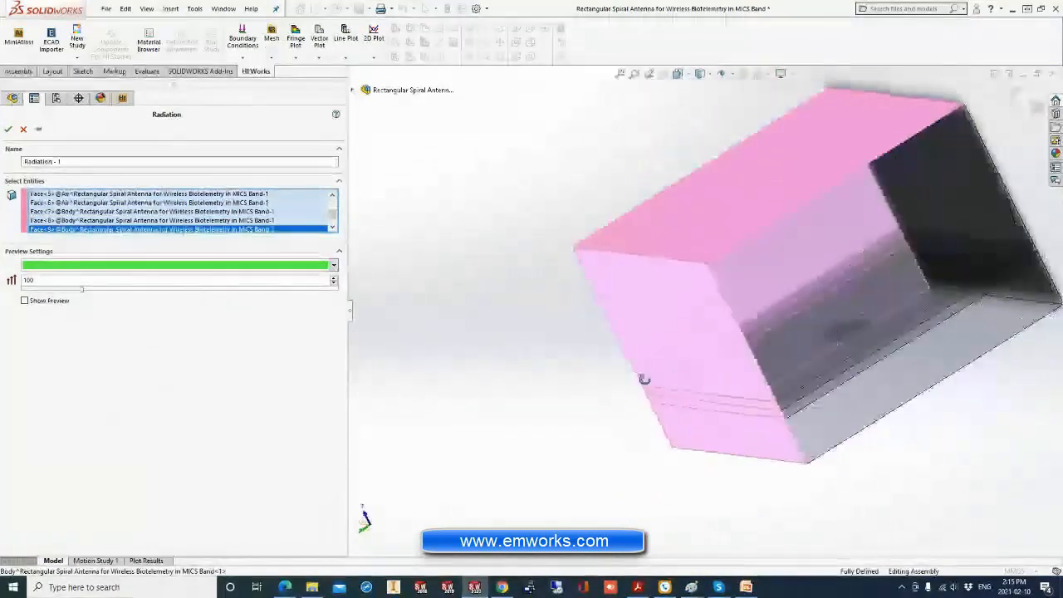
pyautogui.click(944, 374)
pyautogui.click(9, 131)
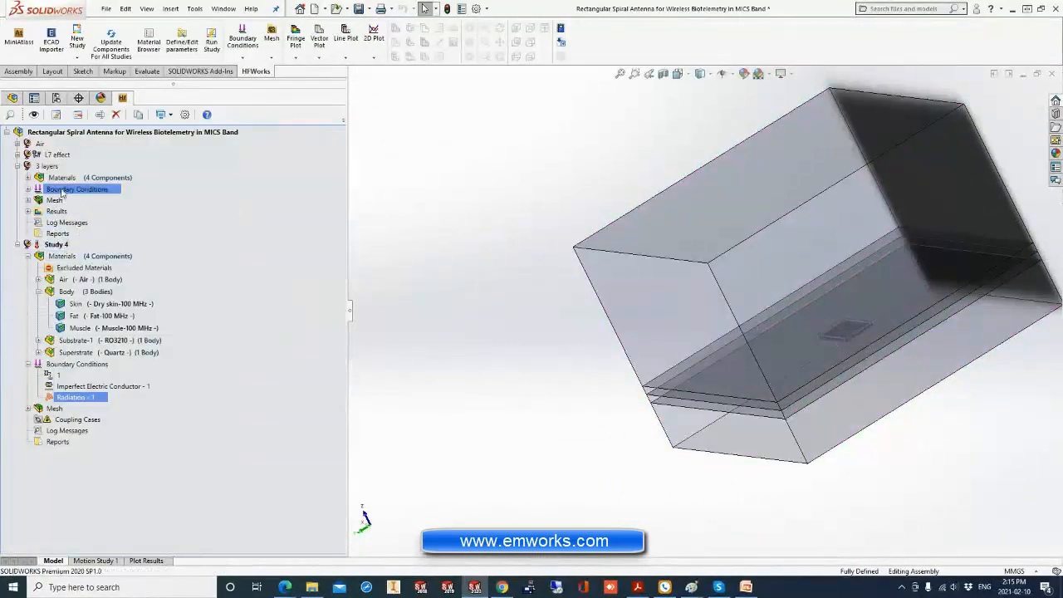
# Copy the full set of boundary conditions from the 3 layers study into Study 4.
pyautogui.moveTo(64, 190); pyautogui.dragTo(71, 364)
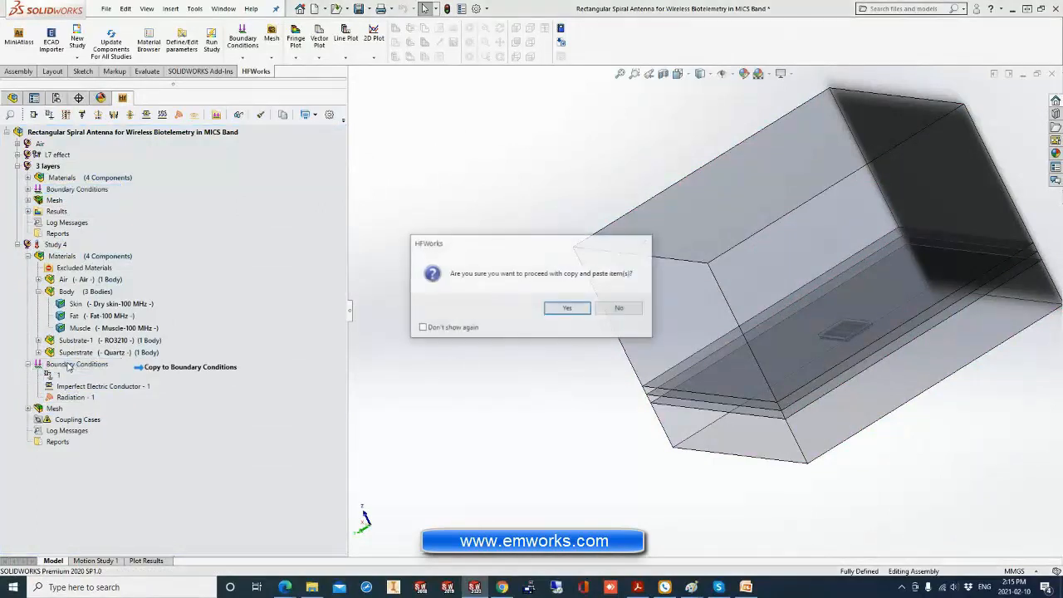
pyautogui.click(555, 309)
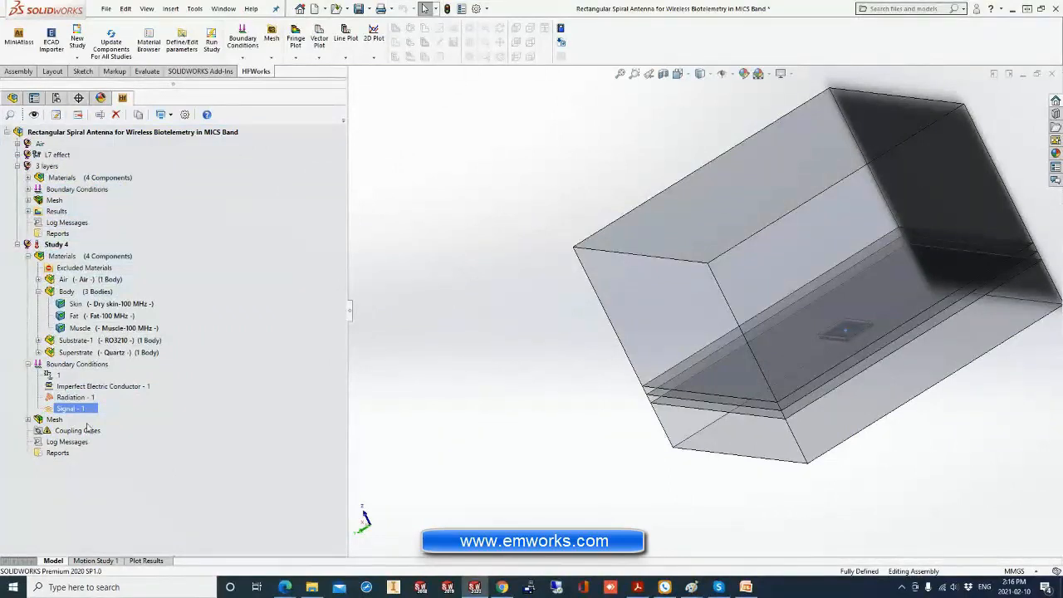
pyautogui.moveTo(52, 189); pyautogui.dragTo(57, 366)
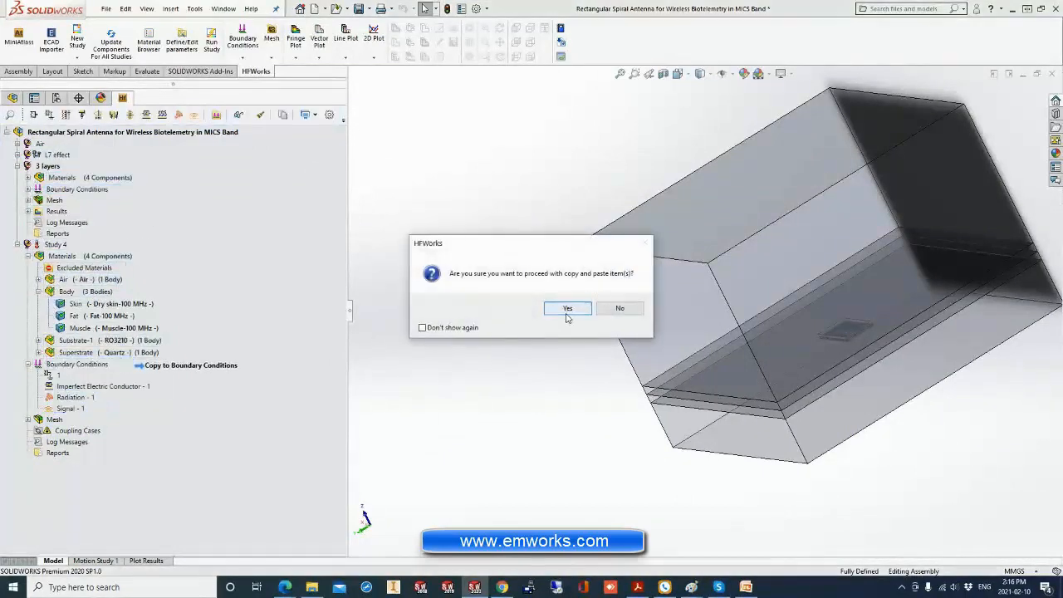
pyautogui.click(569, 305)
pyautogui.click(28, 365)
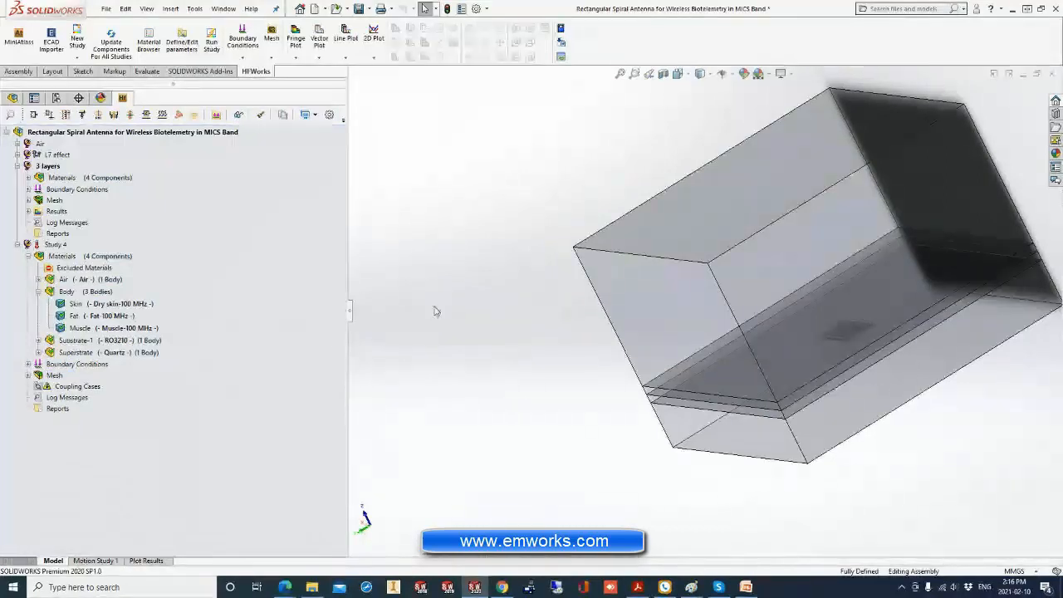
# Isolate the Substrate-1 component again and fit the spiral trace substrate in the view.
pyautogui.moveTo(390, 317); pyautogui.dragTo(476, 289, button='middle')
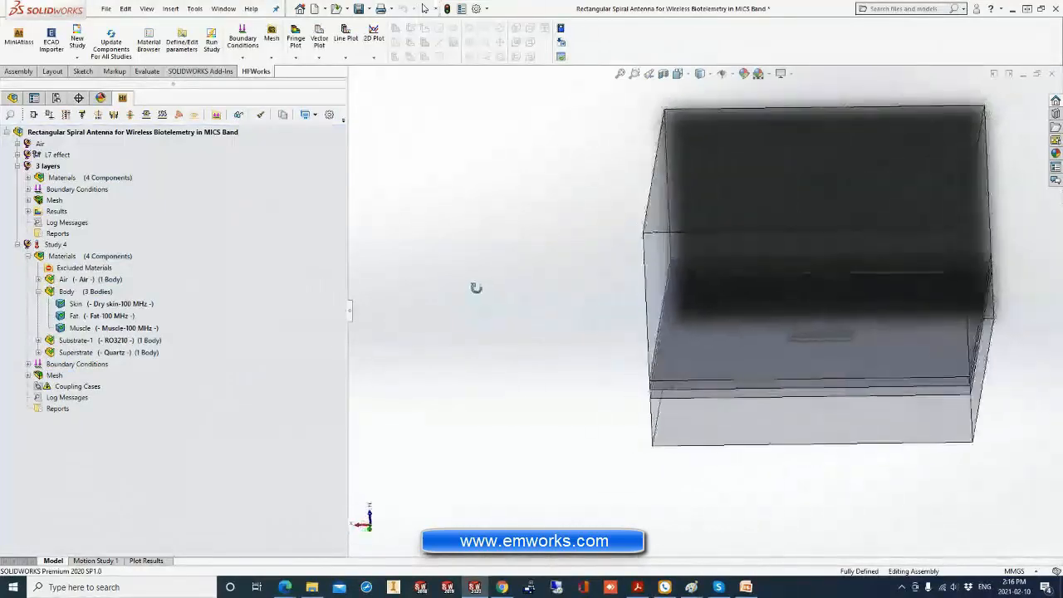
pyautogui.click(29, 376)
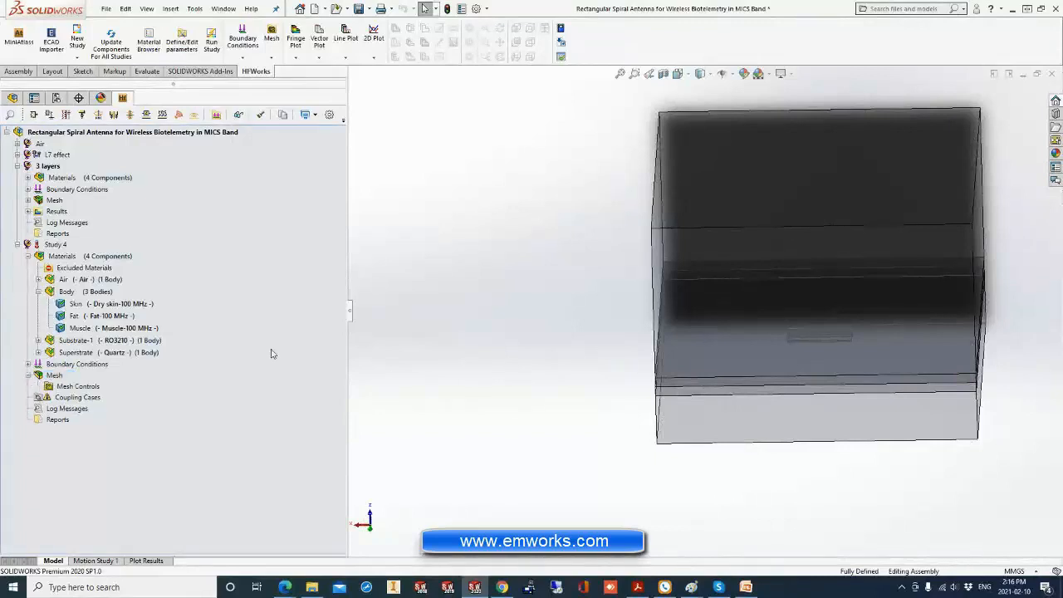
pyautogui.click(80, 305)
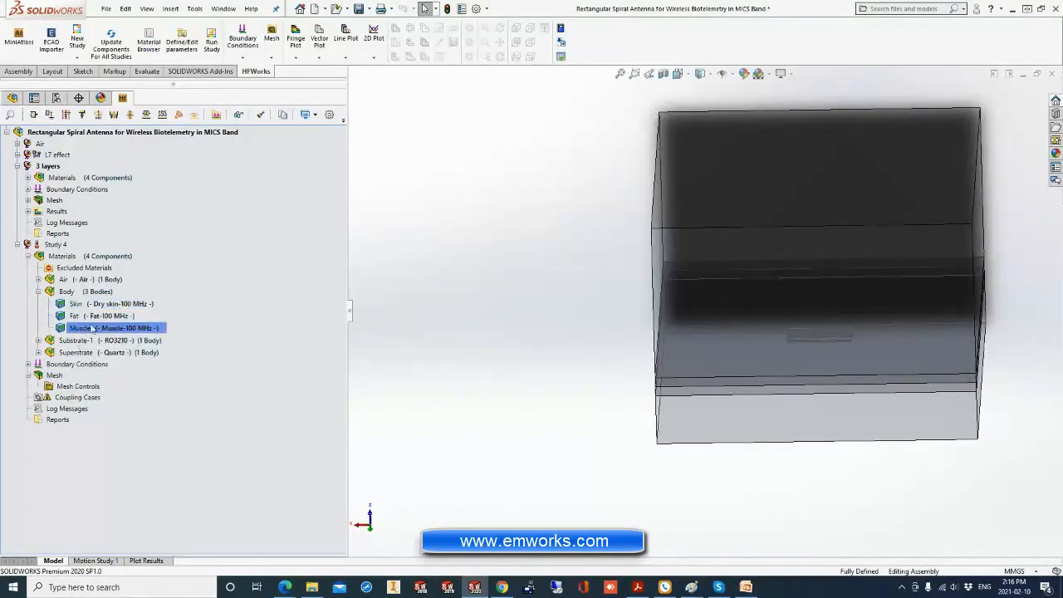
pyautogui.rightClick(103, 338)
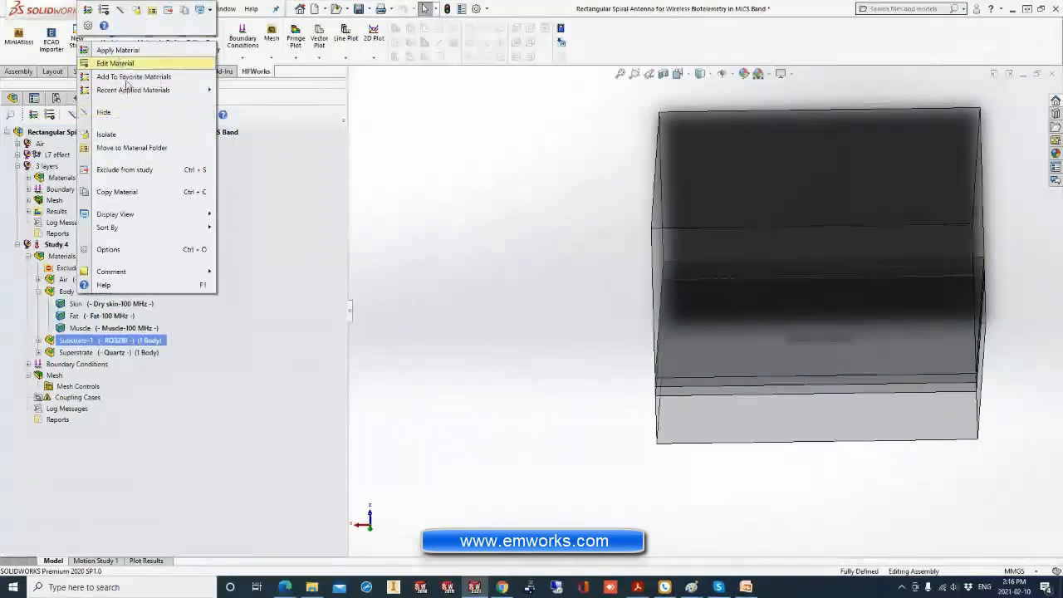
pyautogui.click(108, 135)
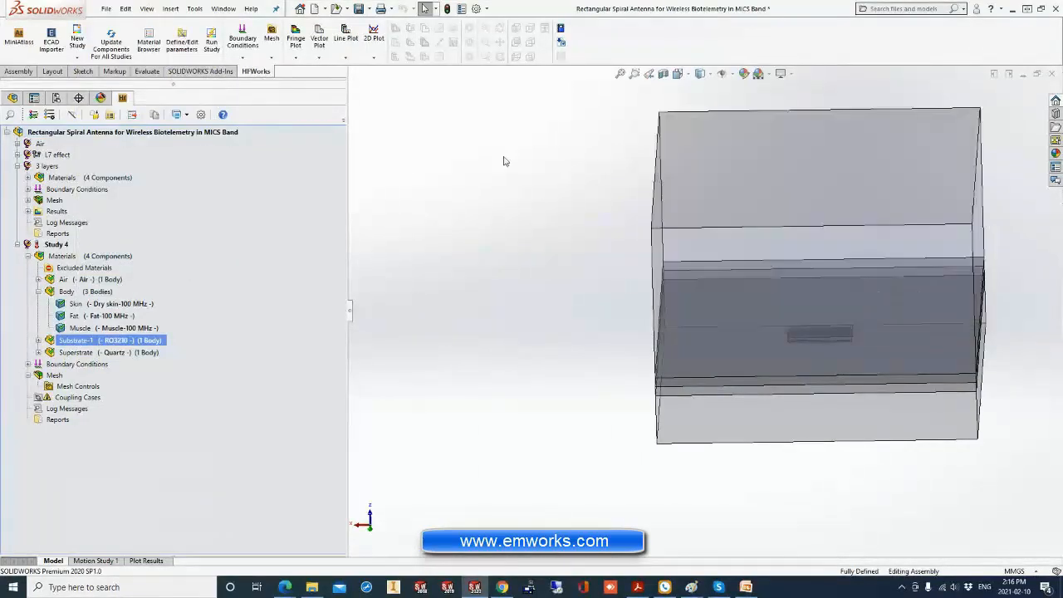
pyautogui.click(619, 74)
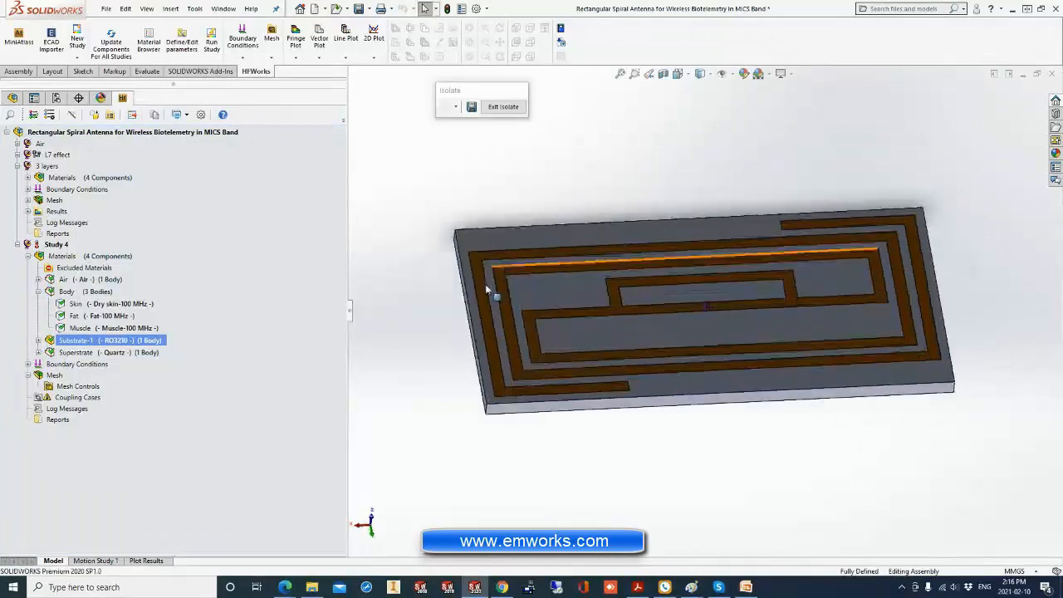
# Review Study 4's global mesh and mesh control settings, and close them without making changes.
pyautogui.rightClick(53, 376)
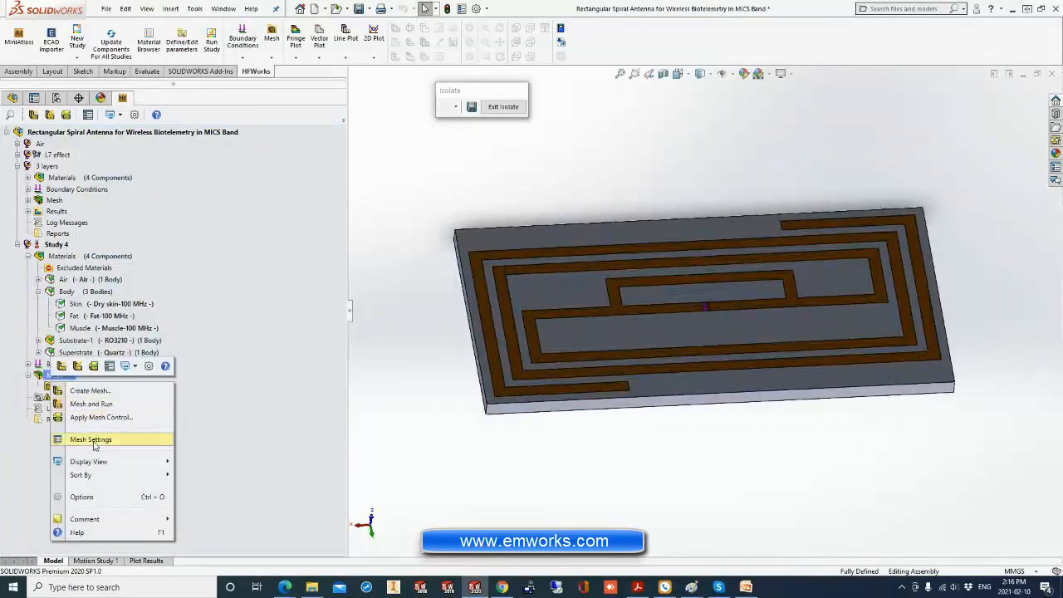
pyautogui.click(93, 440)
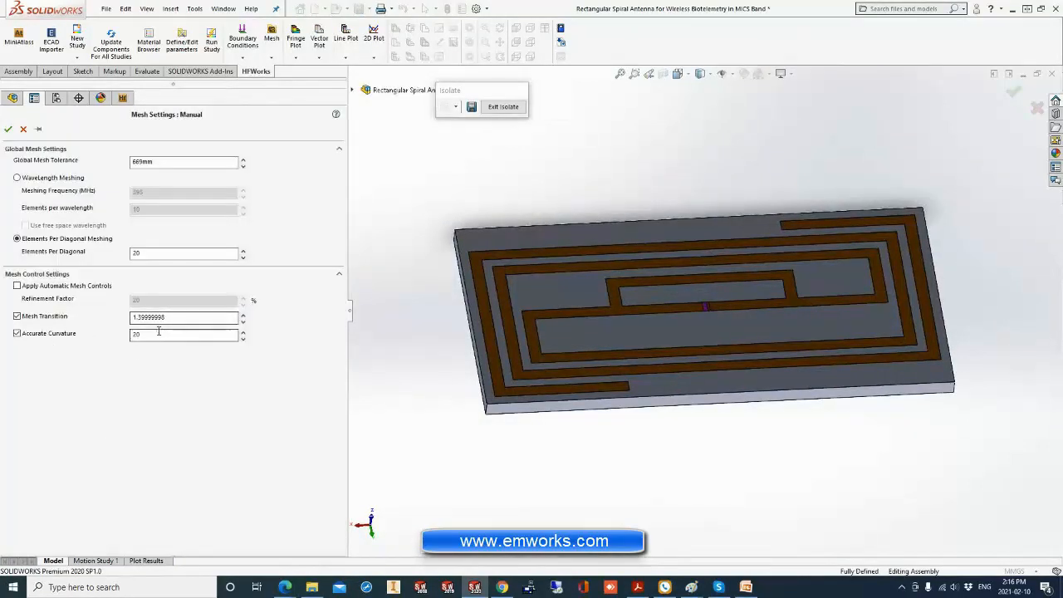
pyautogui.click(24, 131)
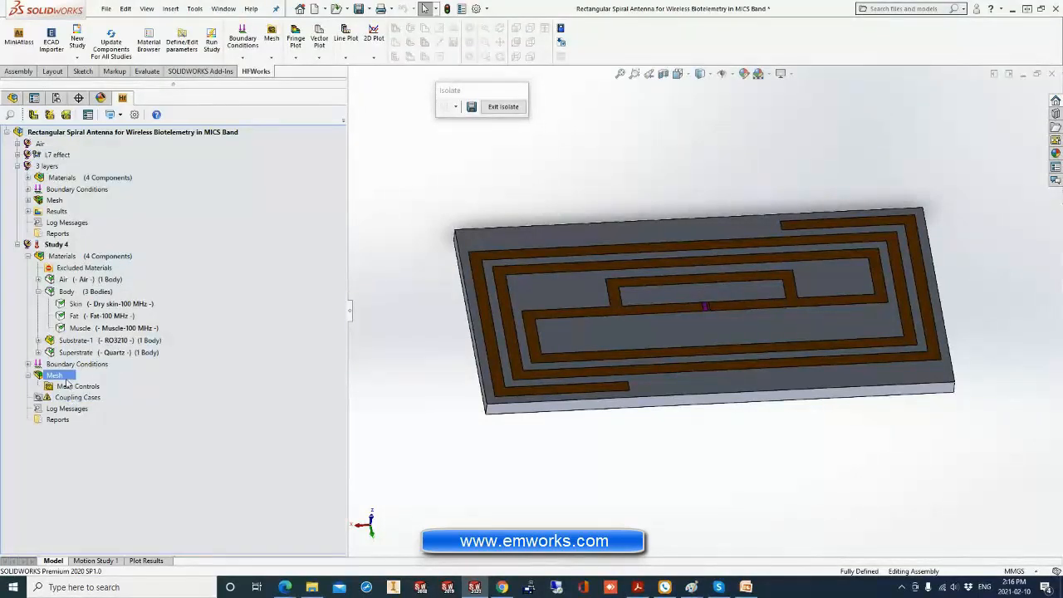
# Start a mesh control in Study 4 on the spiral trace face of Substrate-1 and extract the face's edges as the selection.
pyautogui.rightClick(67, 378)
pyautogui.click(116, 416)
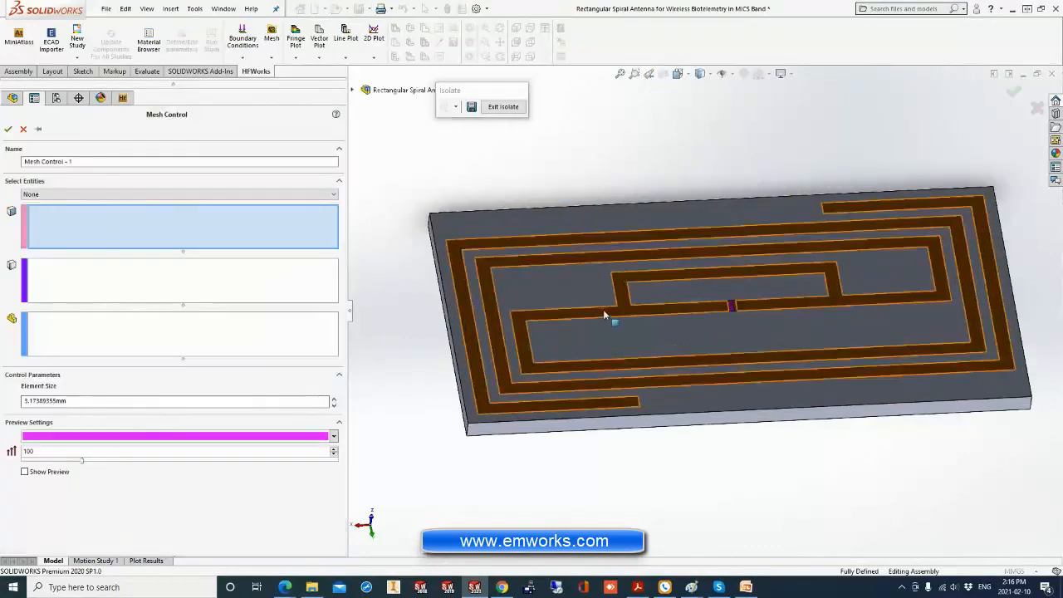
pyautogui.scroll(-3, 648, 304)
pyautogui.click(633, 312)
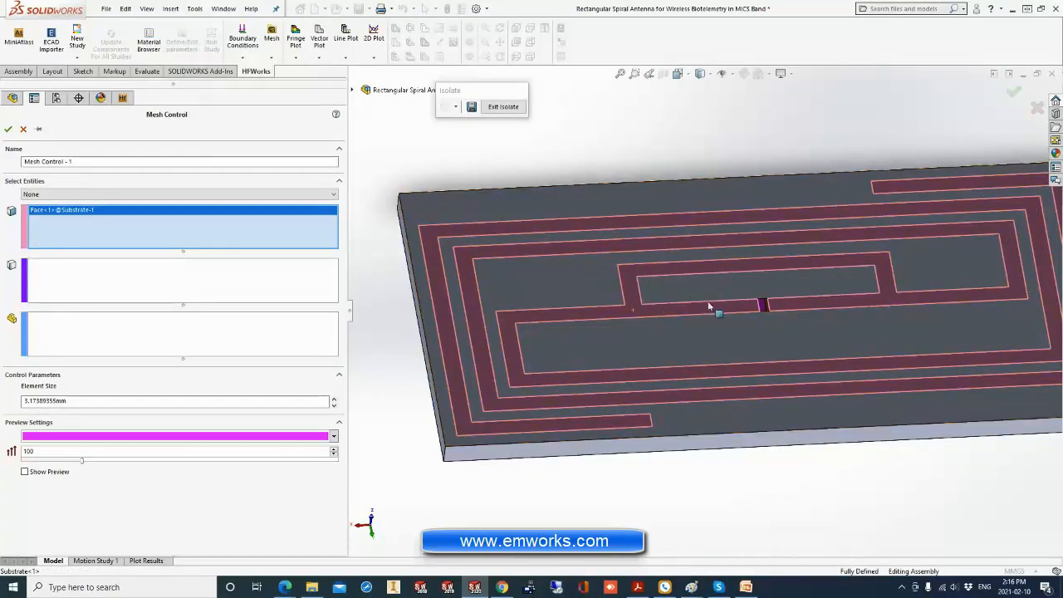
pyautogui.press('f')
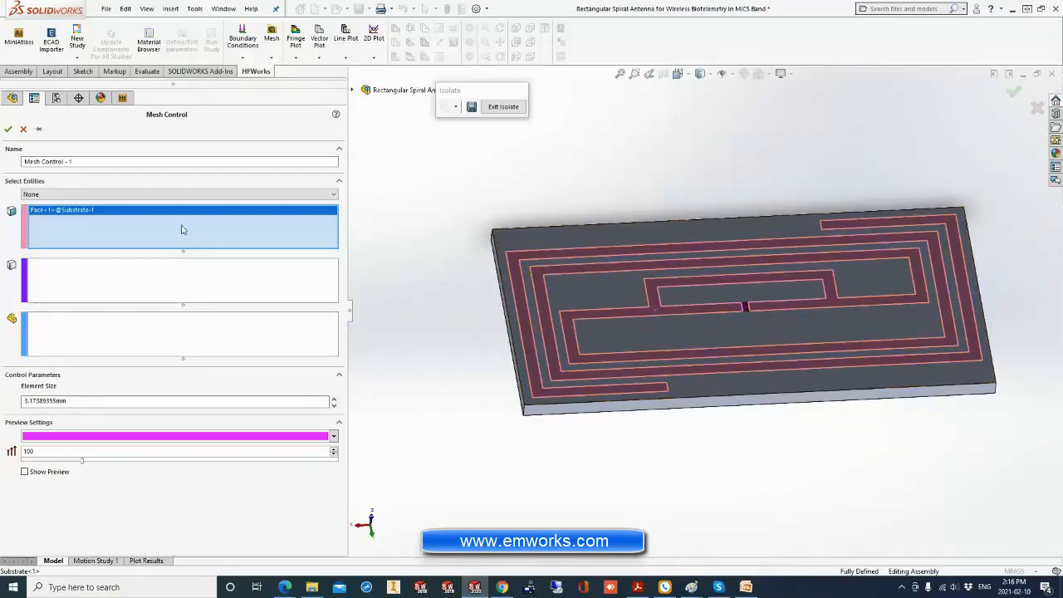
pyautogui.rightClick(72, 229)
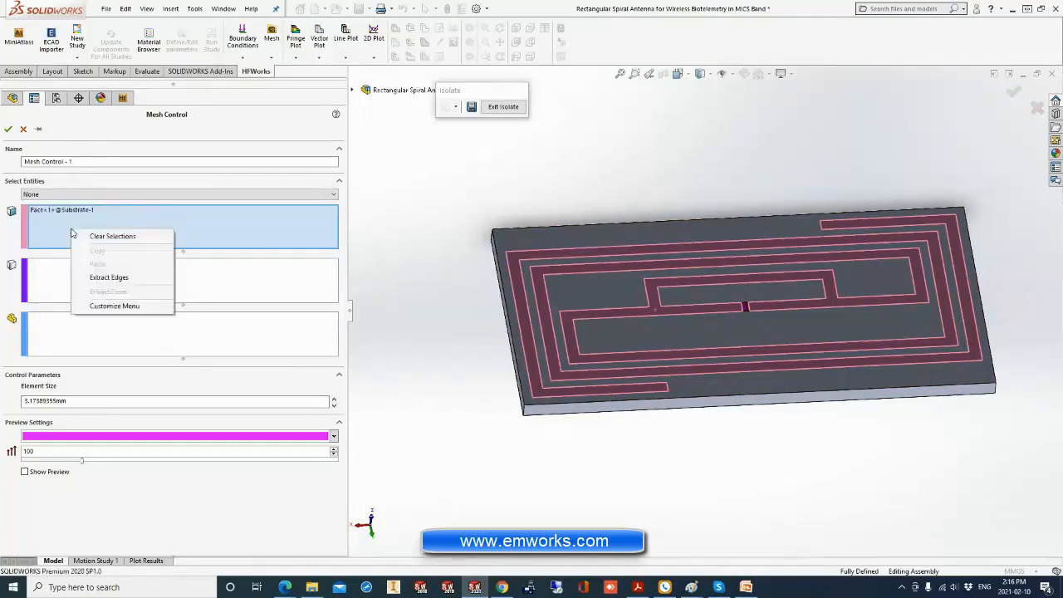
pyautogui.click(109, 278)
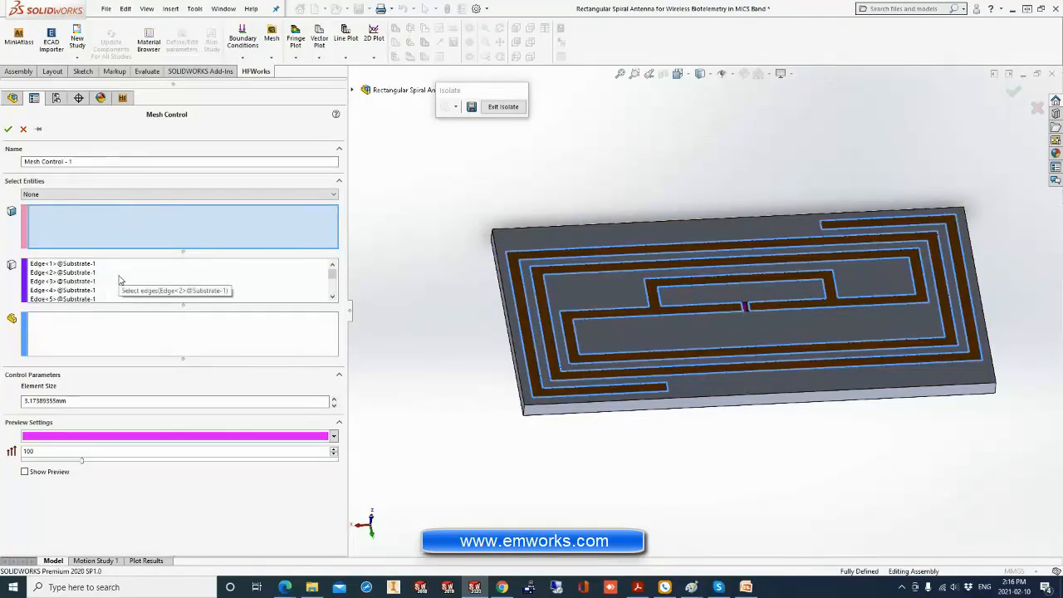
# Set the mesh control's element size to 0.20 mm on the spiral trace edges and apply it.
pyautogui.doubleClick(42, 400)
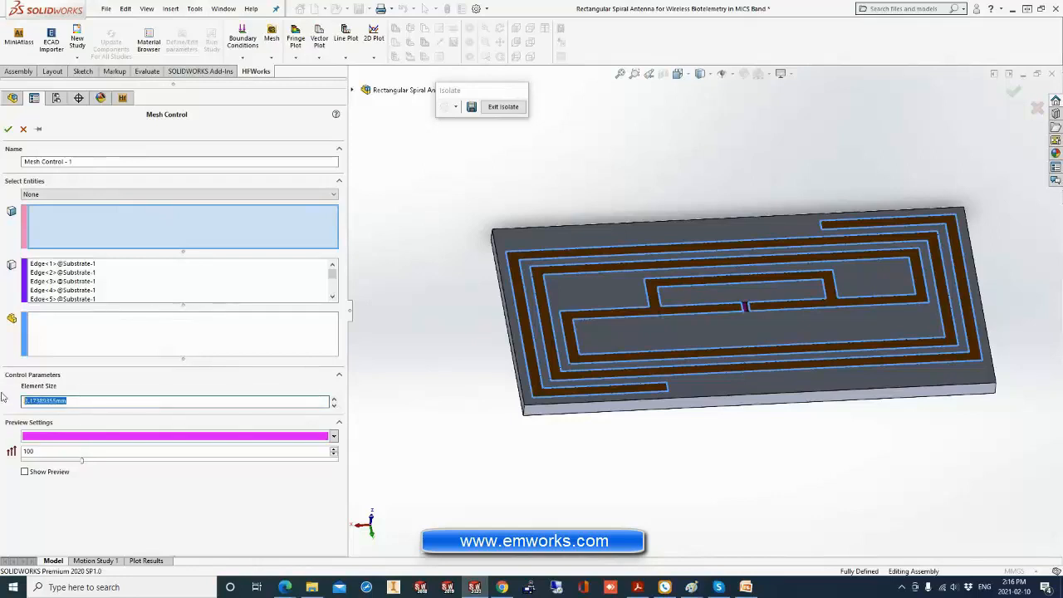
pyautogui.write('8')
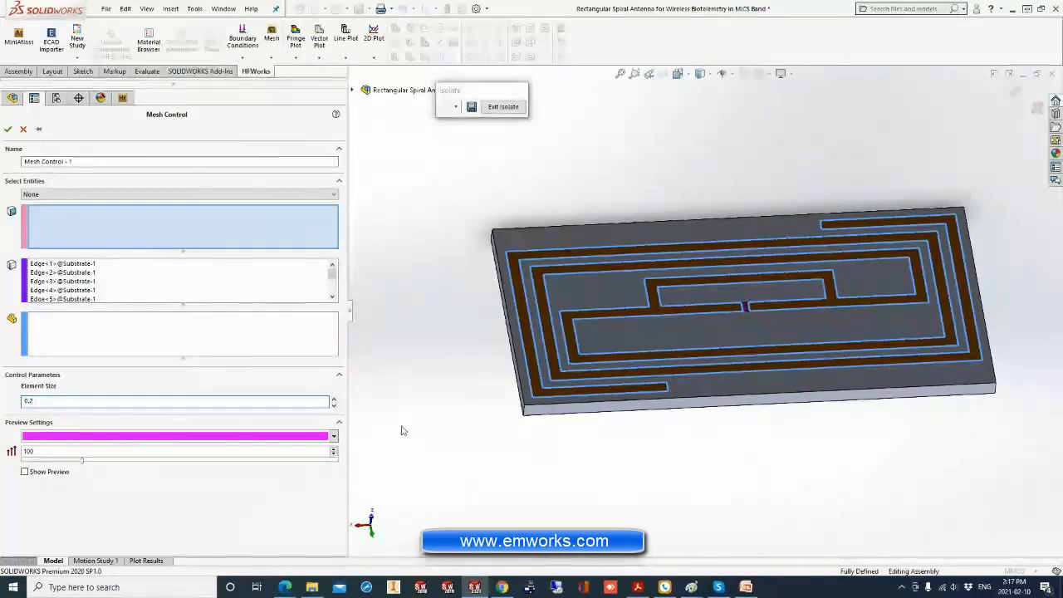
pyautogui.click(8, 130)
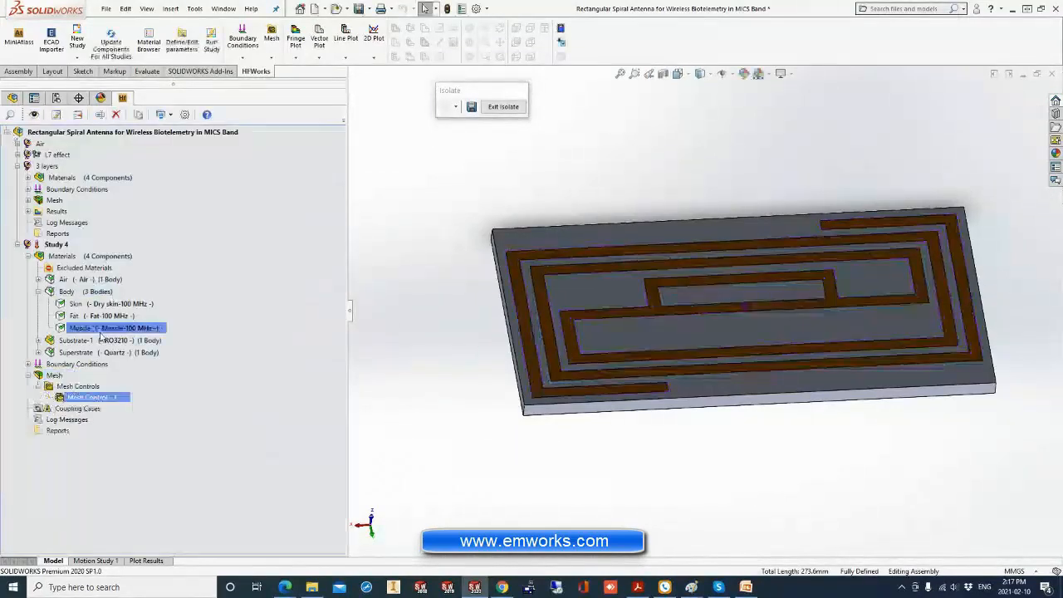
# Show the 3 layers study's mesh on the isolated substrate, and exit isolation to inspect the mesh of the whole model.
pyautogui.rightClick(53, 380)
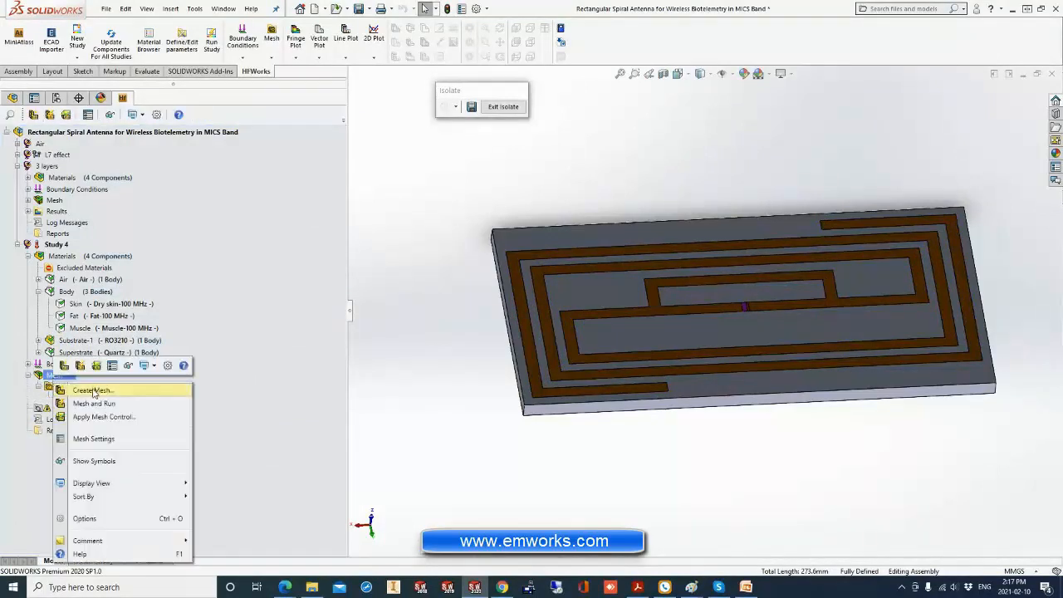
pyautogui.click(389, 360)
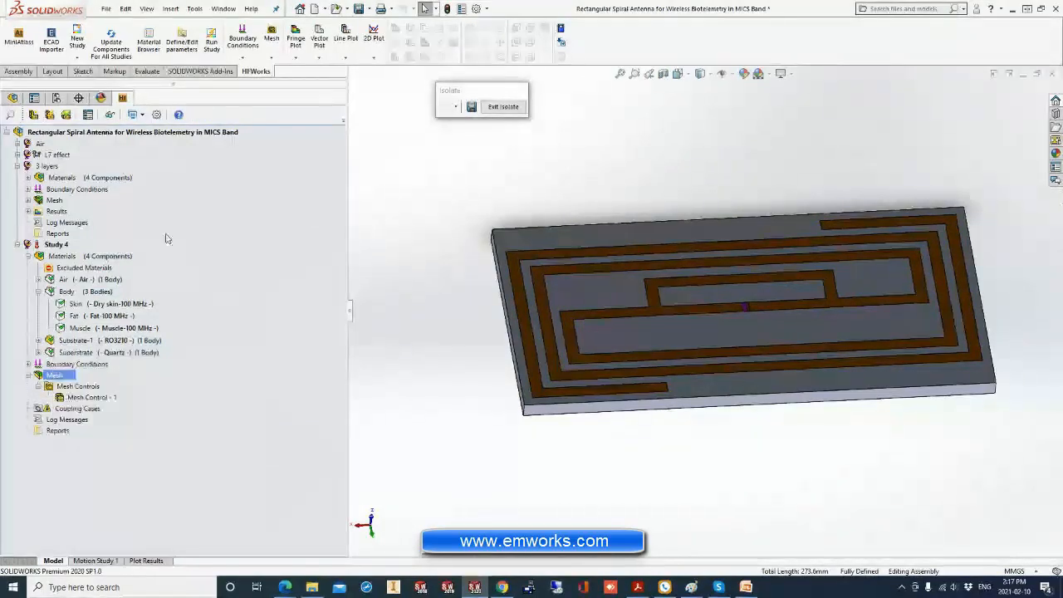
pyautogui.rightClick(48, 206)
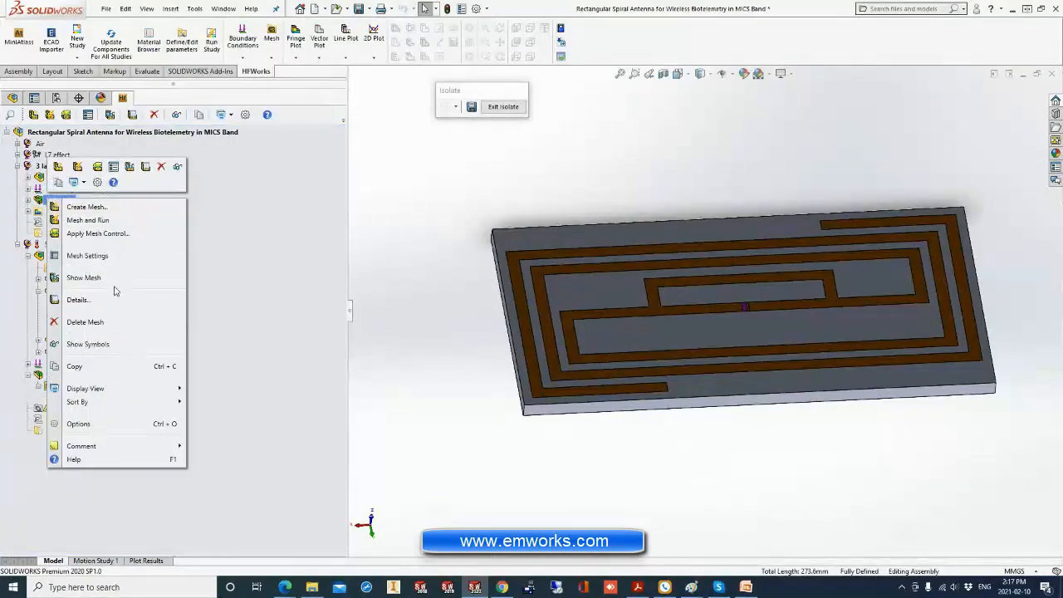
pyautogui.click(102, 279)
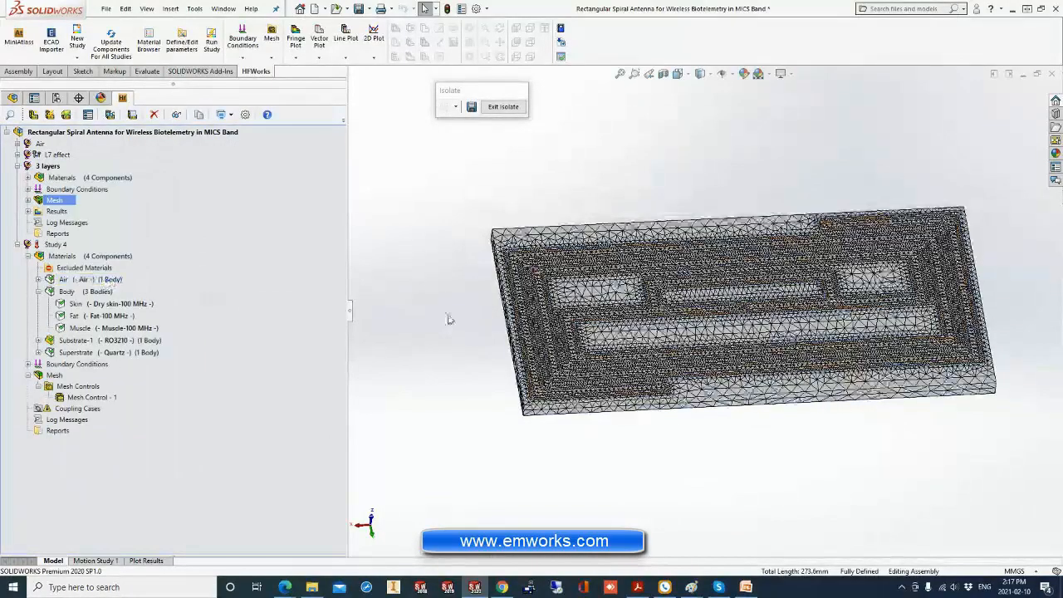
pyautogui.moveTo(446, 315); pyautogui.dragTo(449, 264, button='middle')
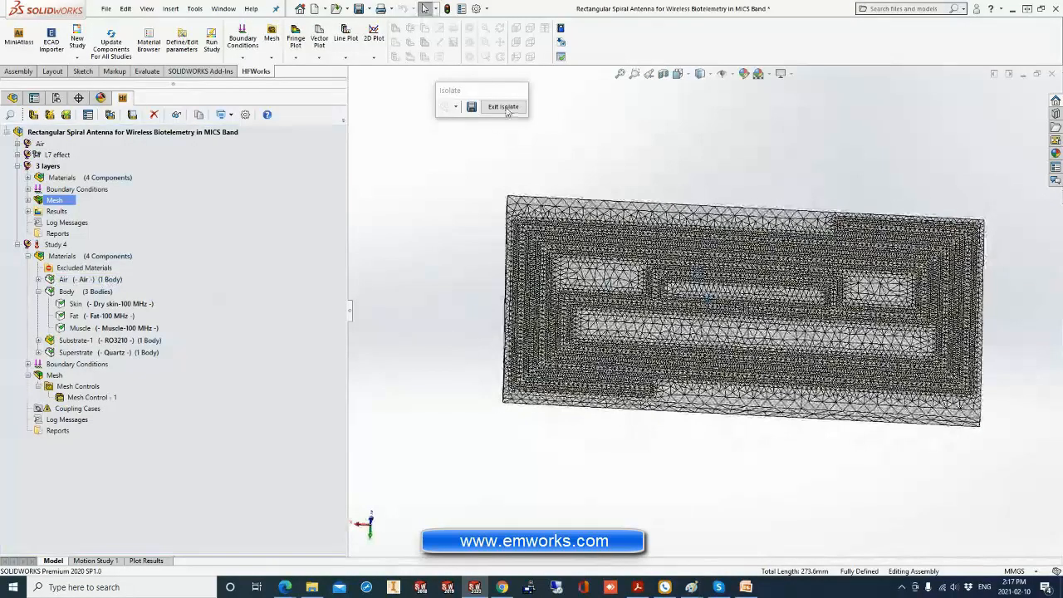
pyautogui.click(504, 107)
pyautogui.scroll(5, 584, 197)
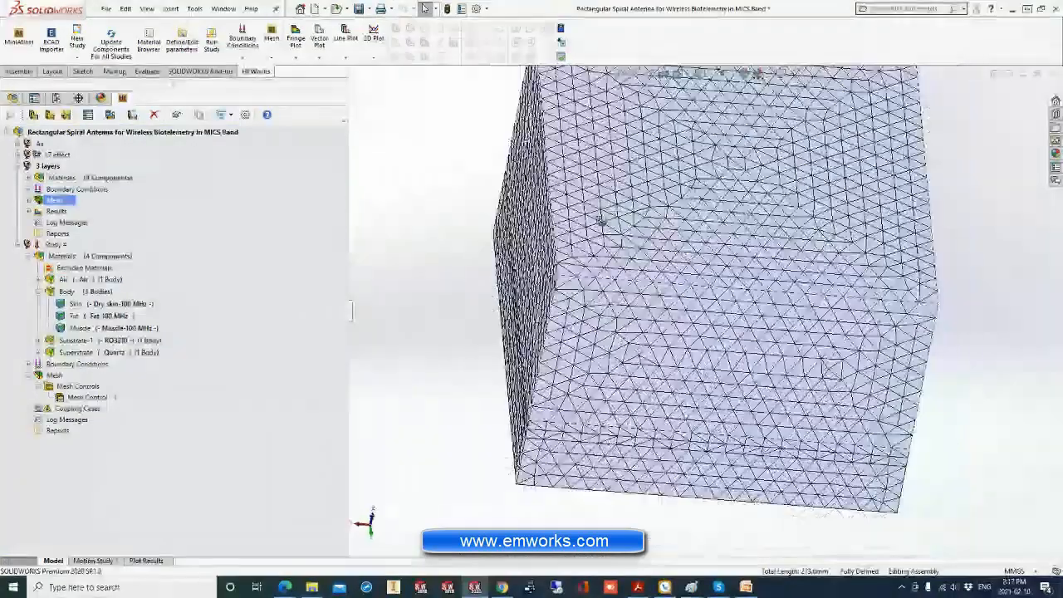
pyautogui.moveTo(600, 221); pyautogui.dragTo(653, 163, button='middle')
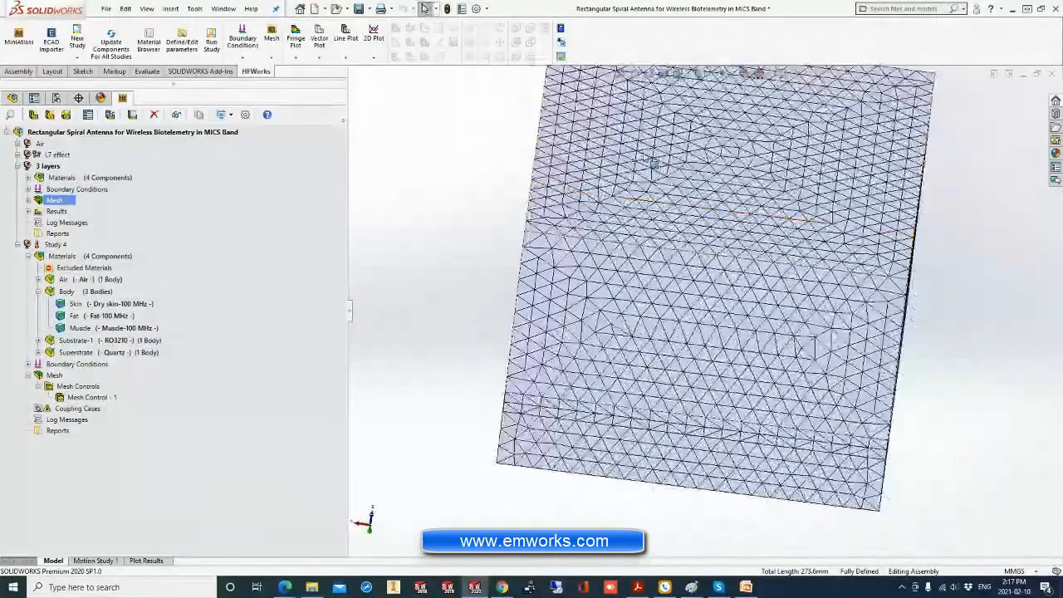
# Open the 3 layers study's mesh details and expand them to the full per-part breakdown.
pyautogui.rightClick(54, 200)
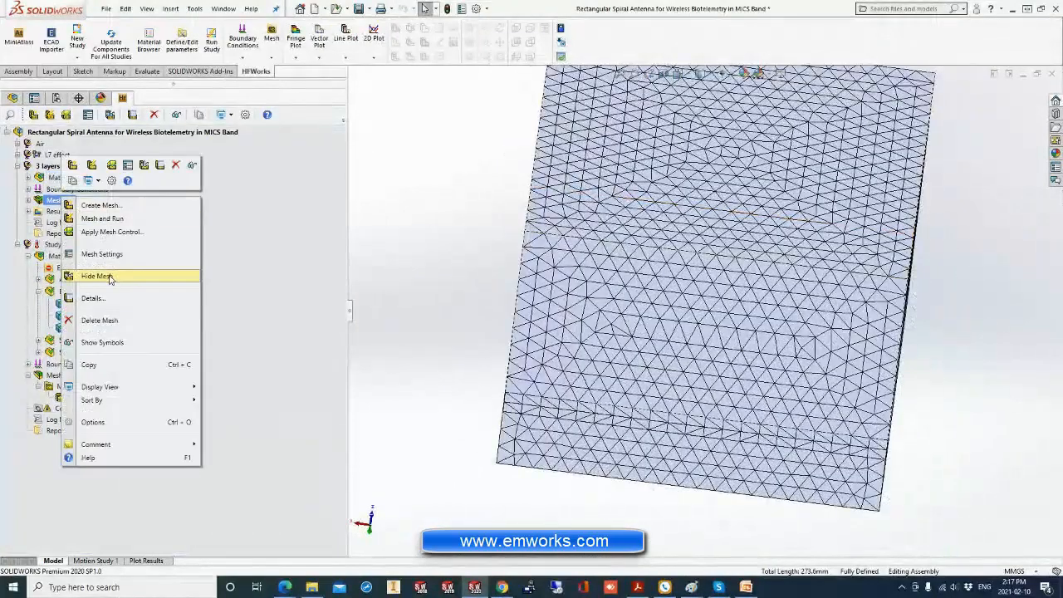
pyautogui.click(98, 296)
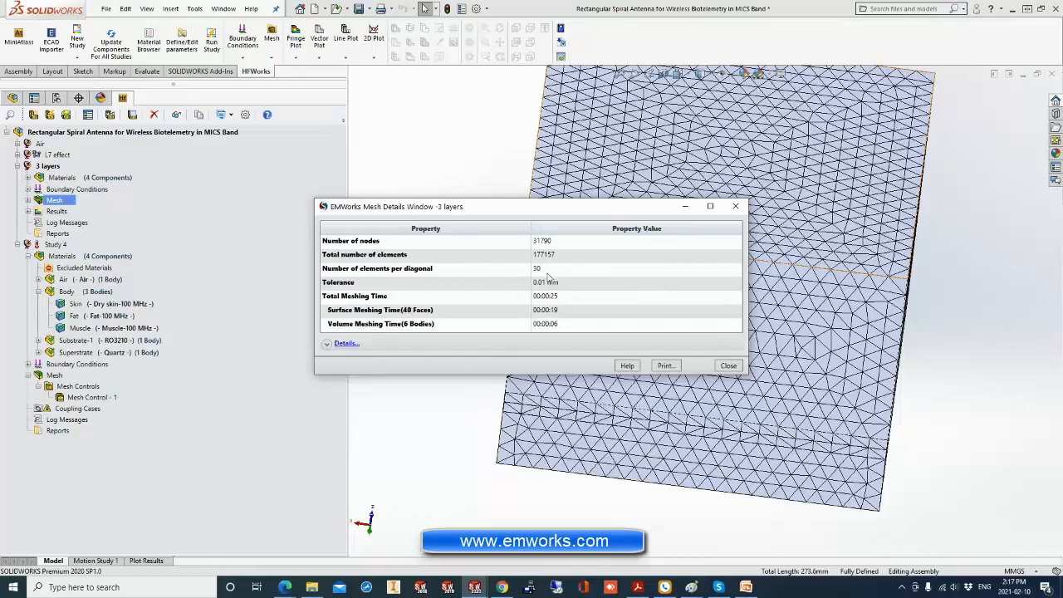
pyautogui.click(347, 344)
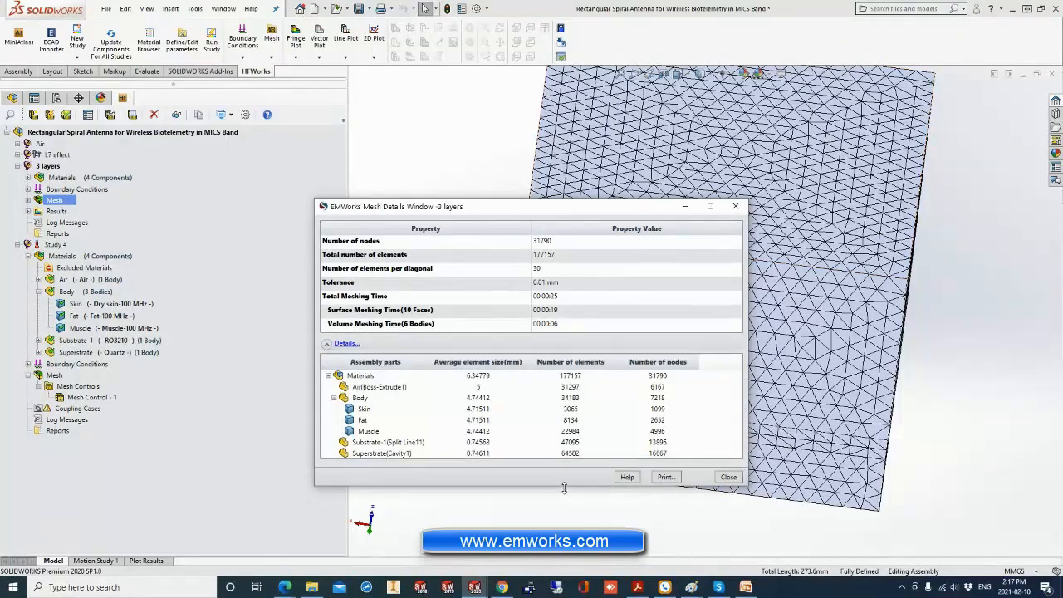
pyautogui.moveTo(565, 487); pyautogui.dragTo(563, 517)
pyautogui.moveTo(536, 201); pyautogui.dragTo(514, 157)
# Examine the mesh statistics of the skin, fat, muscle, Substrate-1 and Superstrate parts, and close the mesh details.
pyautogui.click(362, 367)
pyautogui.click(370, 378)
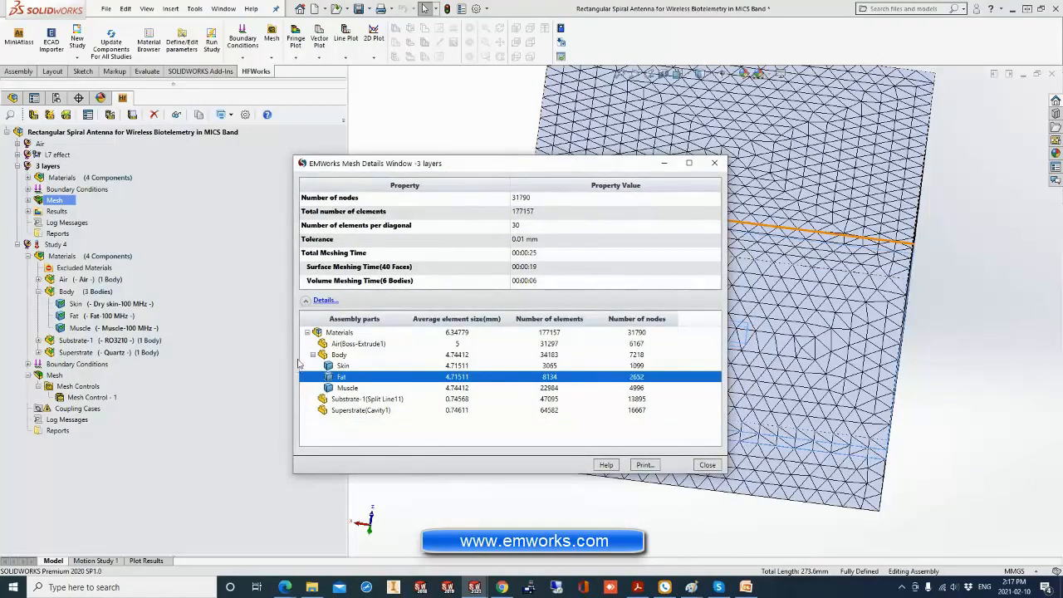
pyautogui.click(348, 388)
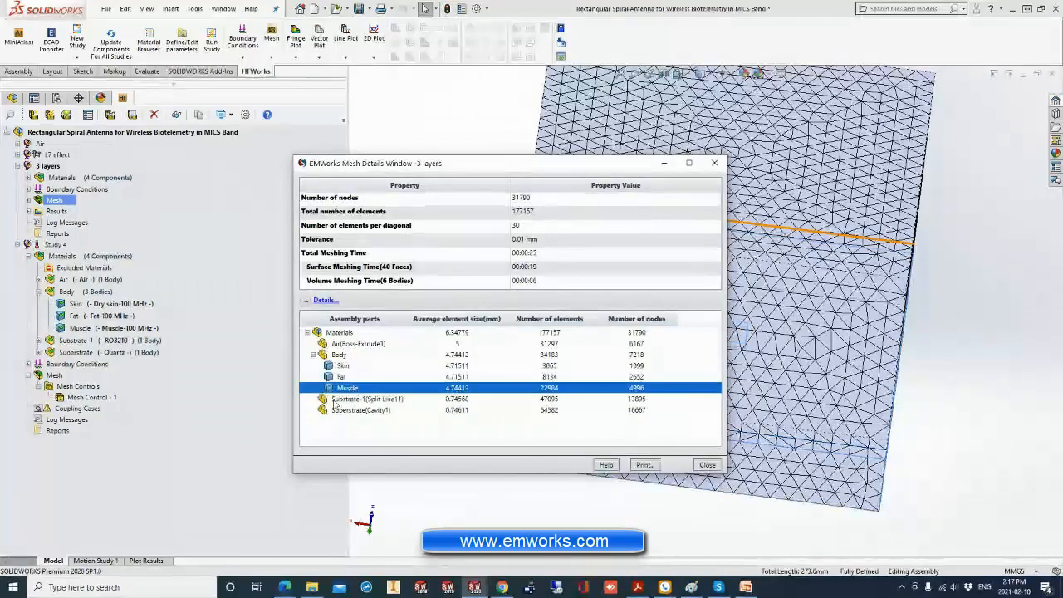
pyautogui.click(366, 399)
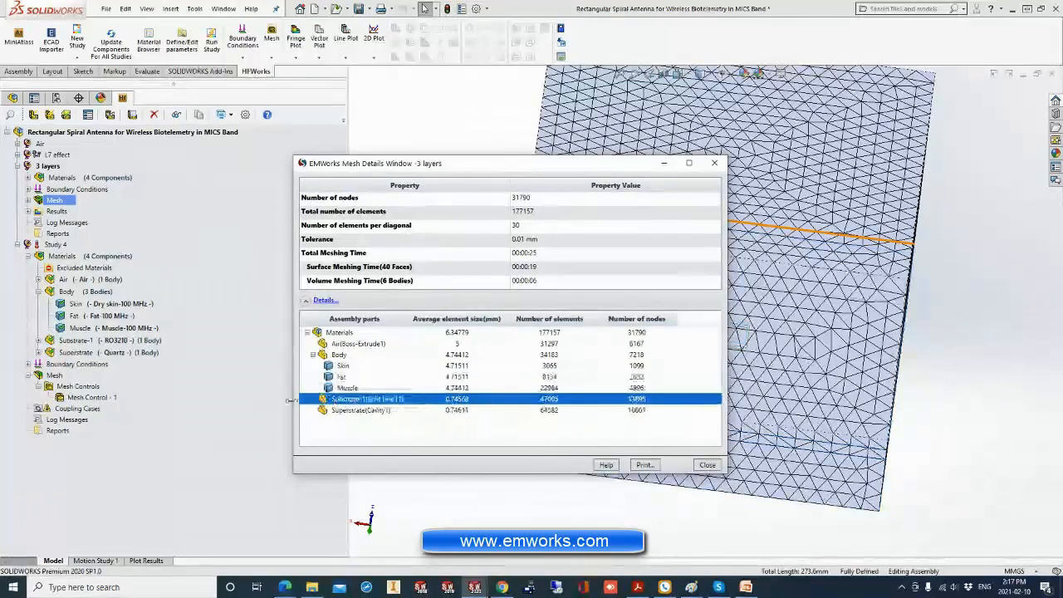
pyautogui.click(354, 411)
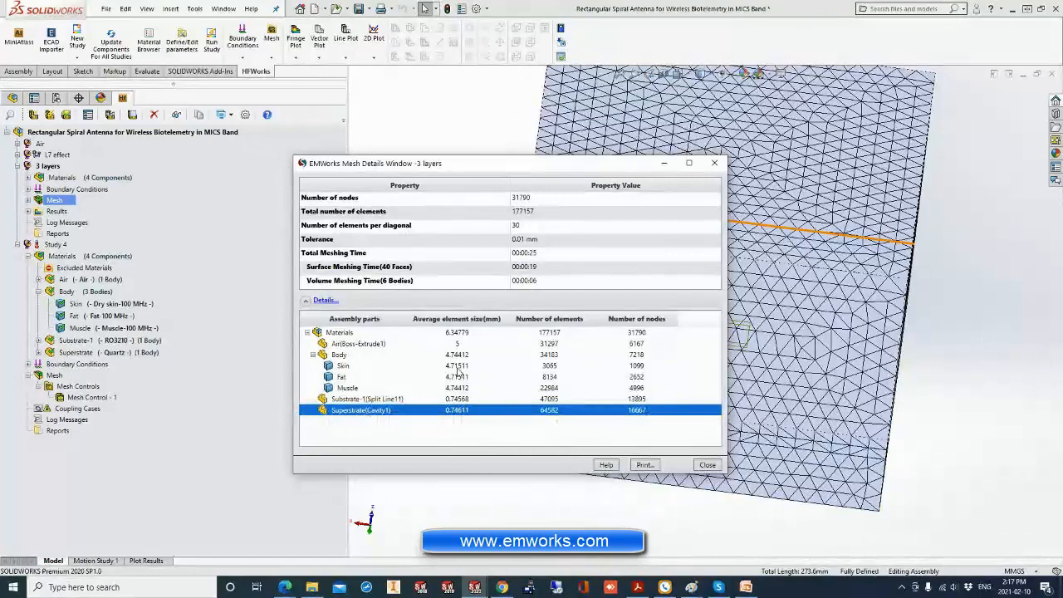
pyautogui.click(540, 398)
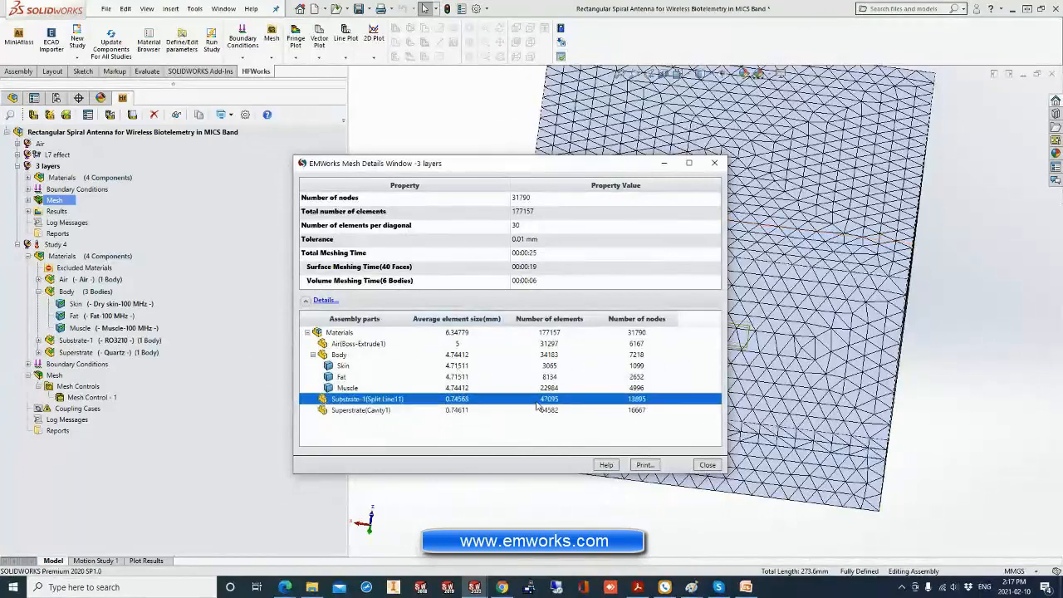
pyautogui.click(707, 466)
# Activate Study 4 without running it, and collapse its materials list.
pyautogui.click(56, 244)
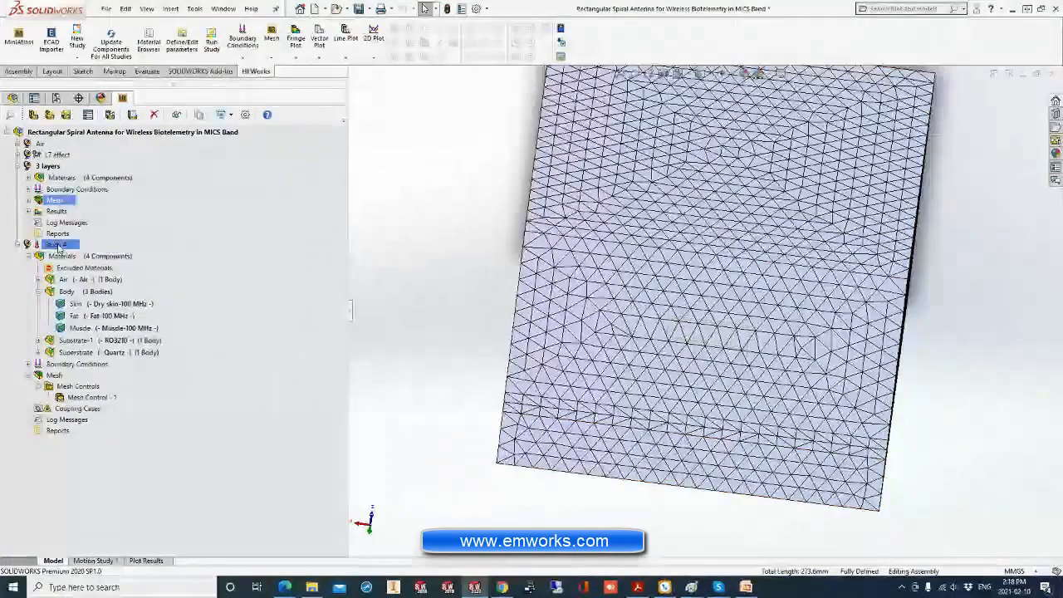
pyautogui.rightClick(56, 246)
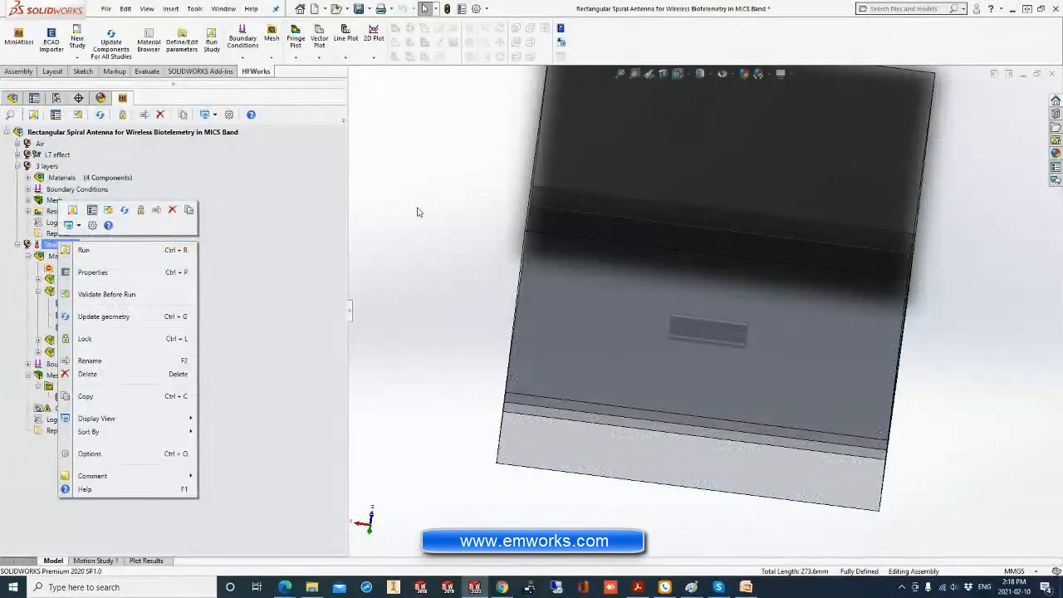
pyautogui.click(365, 212)
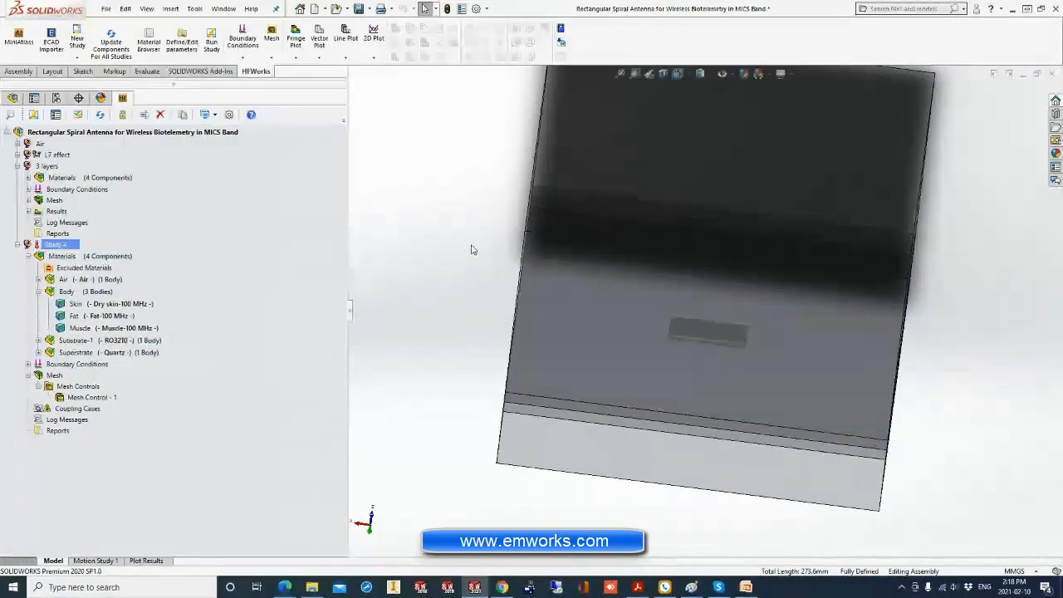
pyautogui.moveTo(471, 249); pyautogui.dragTo(481, 256, button='middle')
pyautogui.click(28, 256)
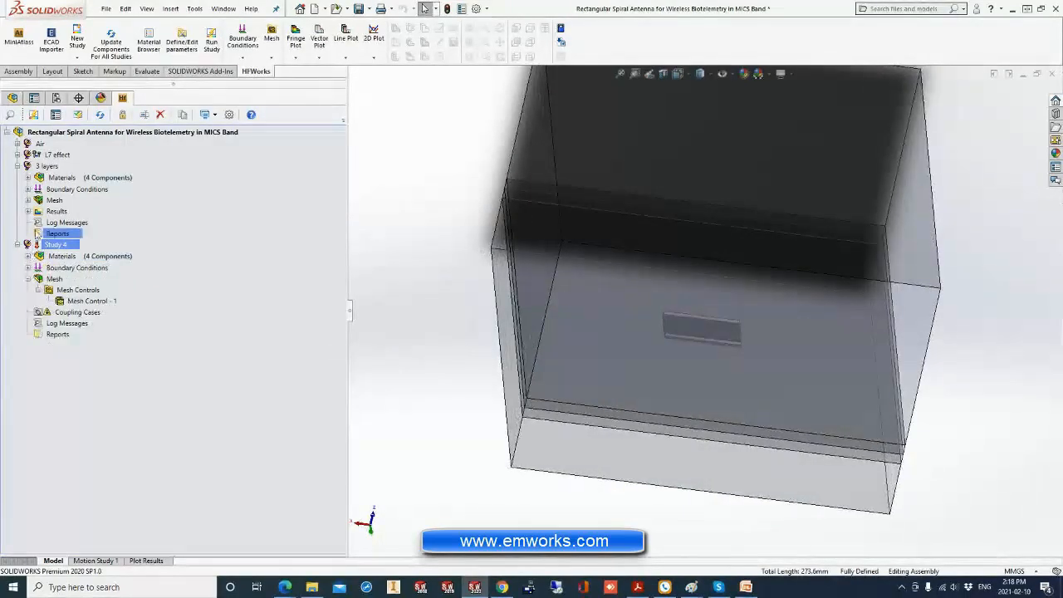
# Expand the 3 layers study's results, including the magnetic field intensity and port fields, to review the available outputs.
pyautogui.click(28, 211)
pyautogui.click(51, 224)
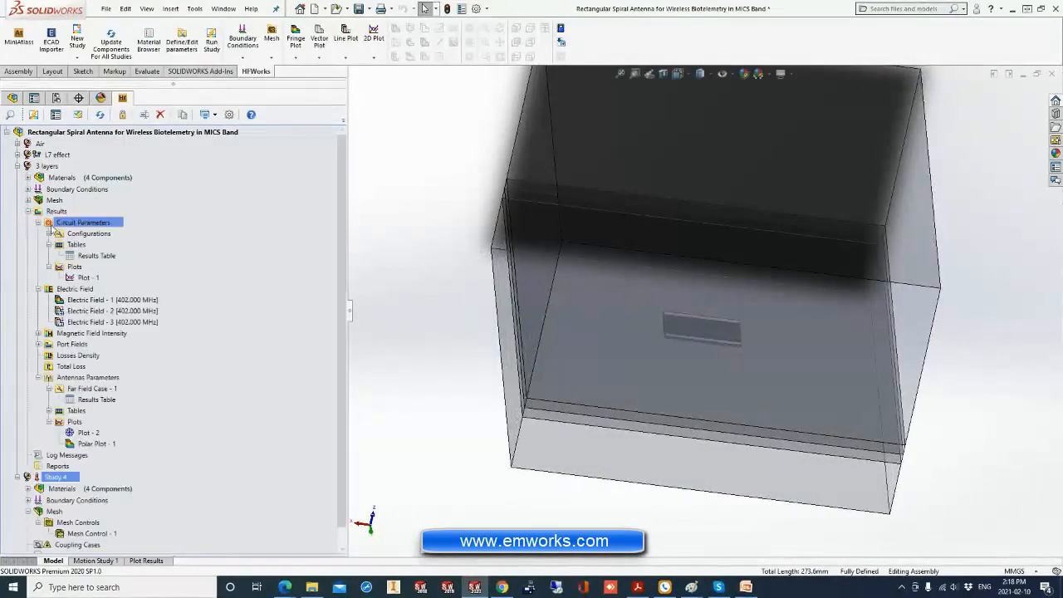
pyautogui.click(56, 212)
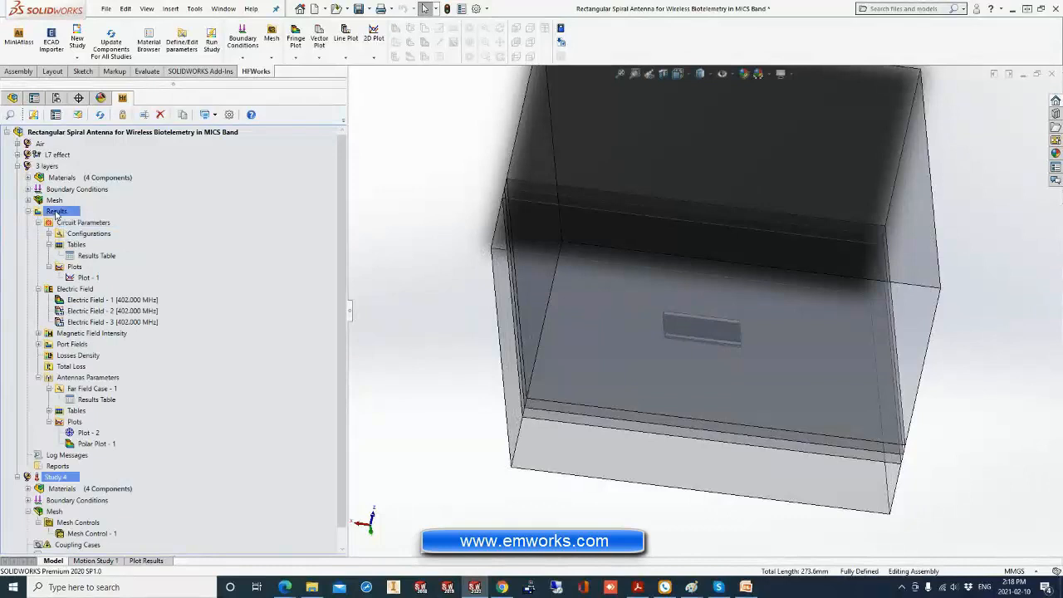
pyautogui.click(77, 256)
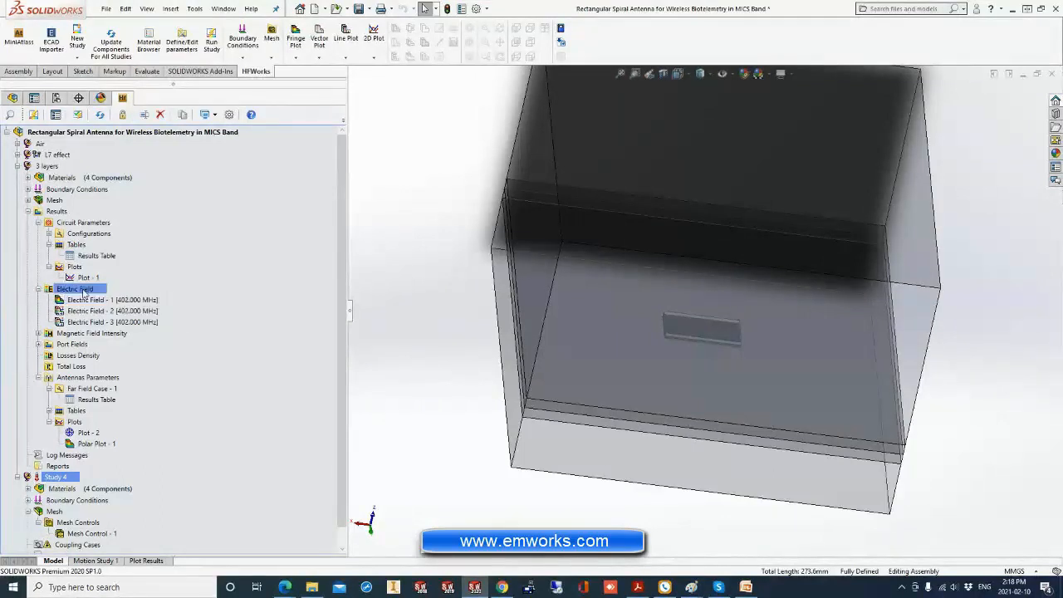
pyautogui.click(40, 333)
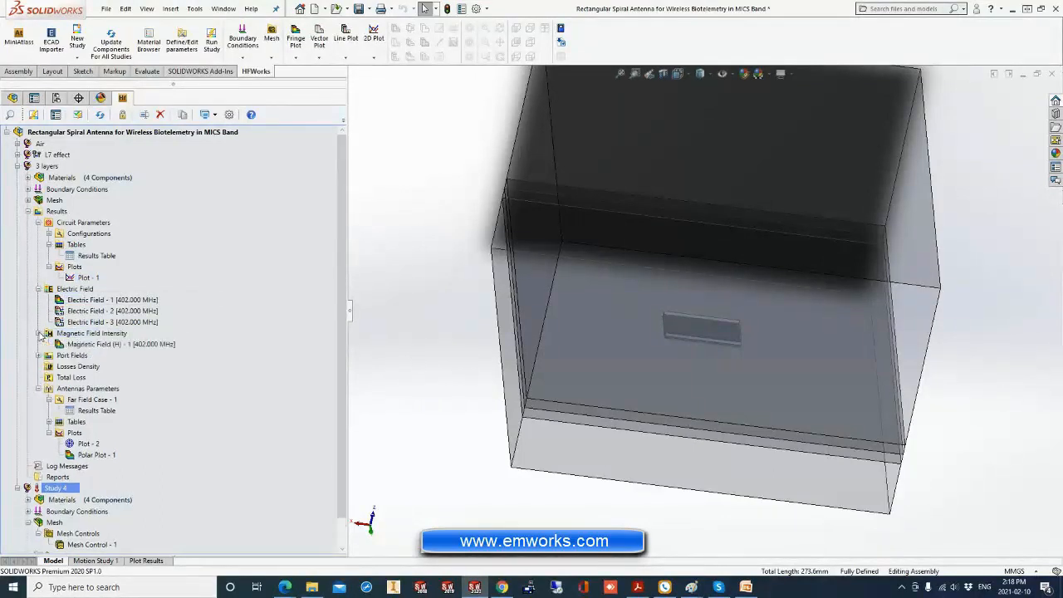
pyautogui.click(38, 356)
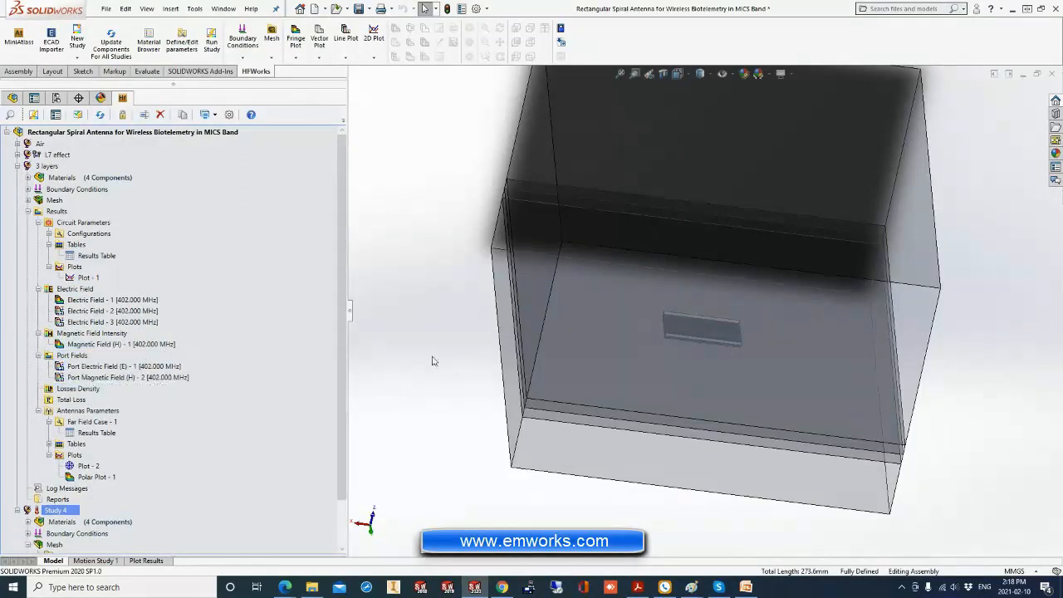
pyautogui.scroll(2, 436, 360)
pyautogui.moveTo(500, 349); pyautogui.dragTo(474, 339, button='middle')
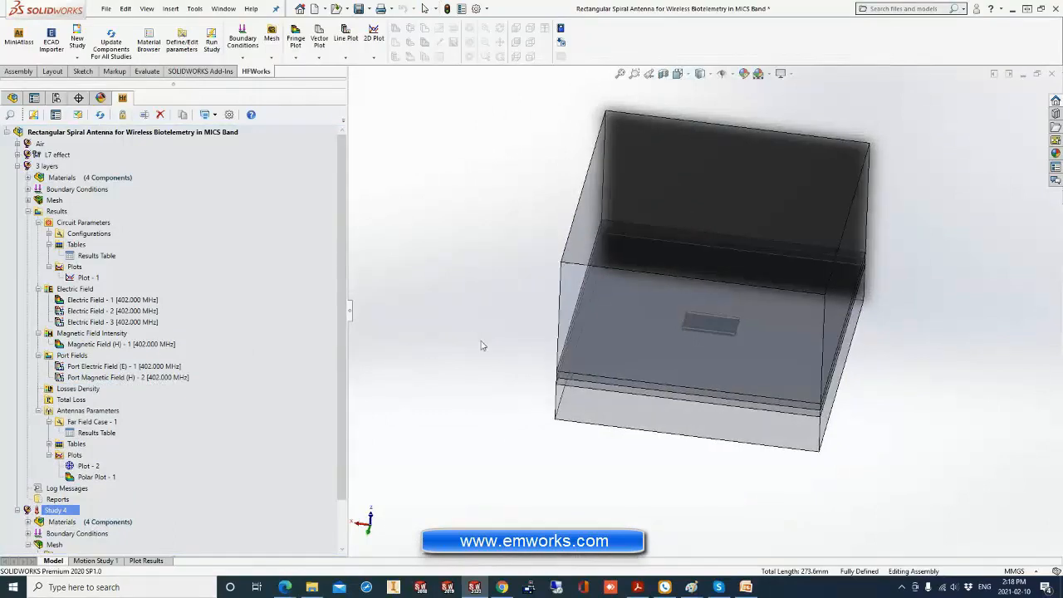
pyautogui.scroll(-2, 474, 339)
pyautogui.scroll(1, 490, 338)
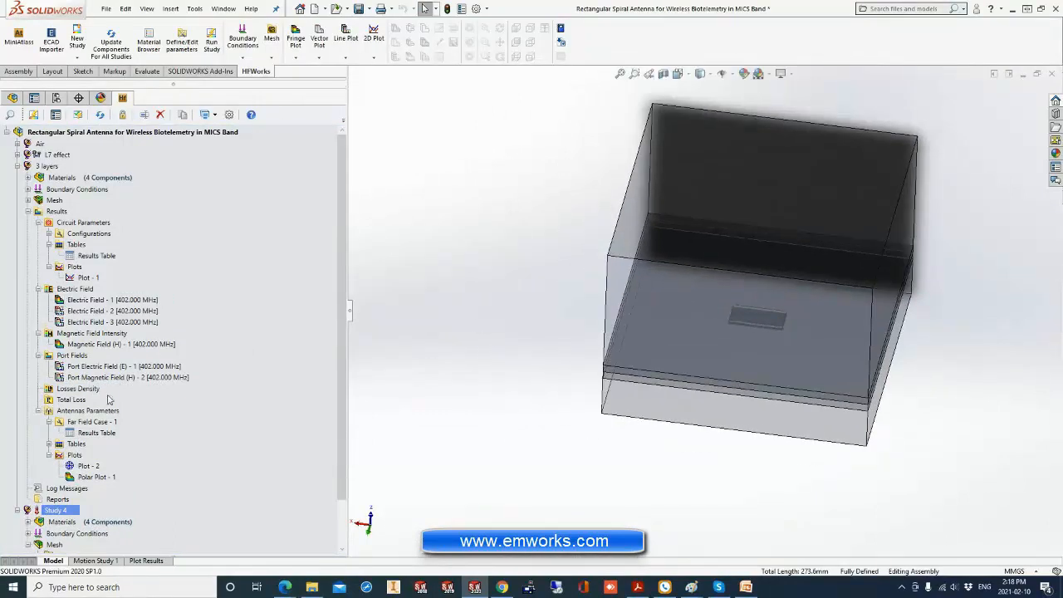
# Open the 3 layers study's circuit parameters results table and examine the generalized S-matrix at several frequencies, including 420, 417 and 384 MHz.
pyautogui.click(98, 256)
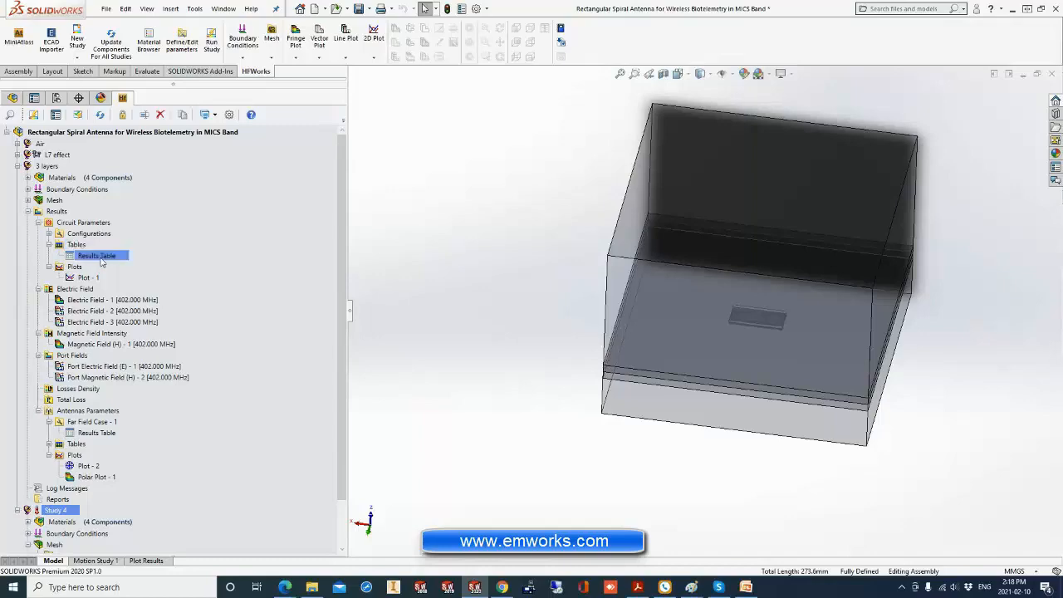
pyautogui.doubleClick(100, 257)
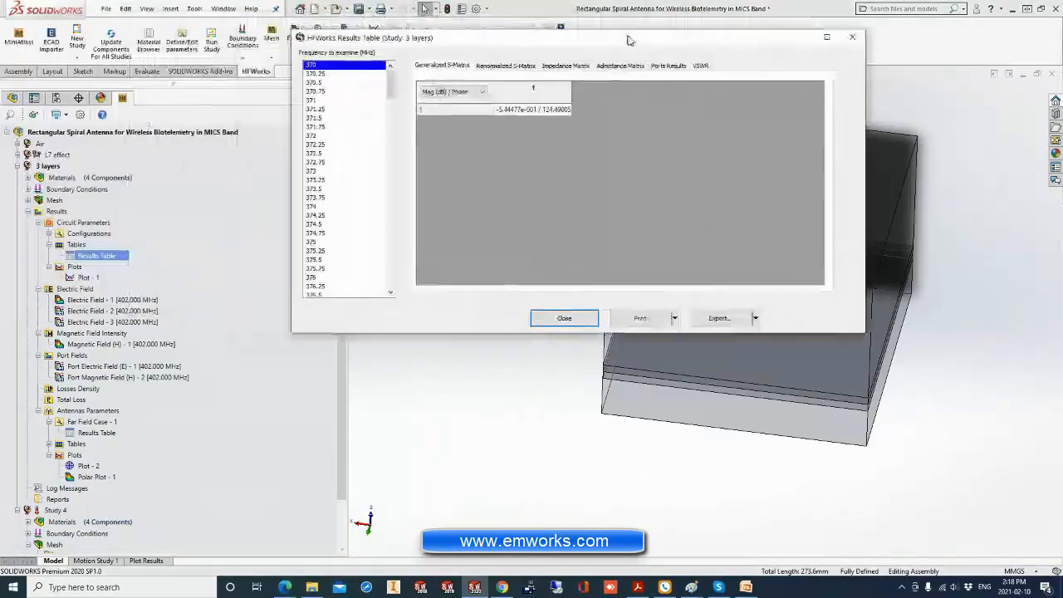
pyautogui.click(336, 108)
pyautogui.click(335, 115)
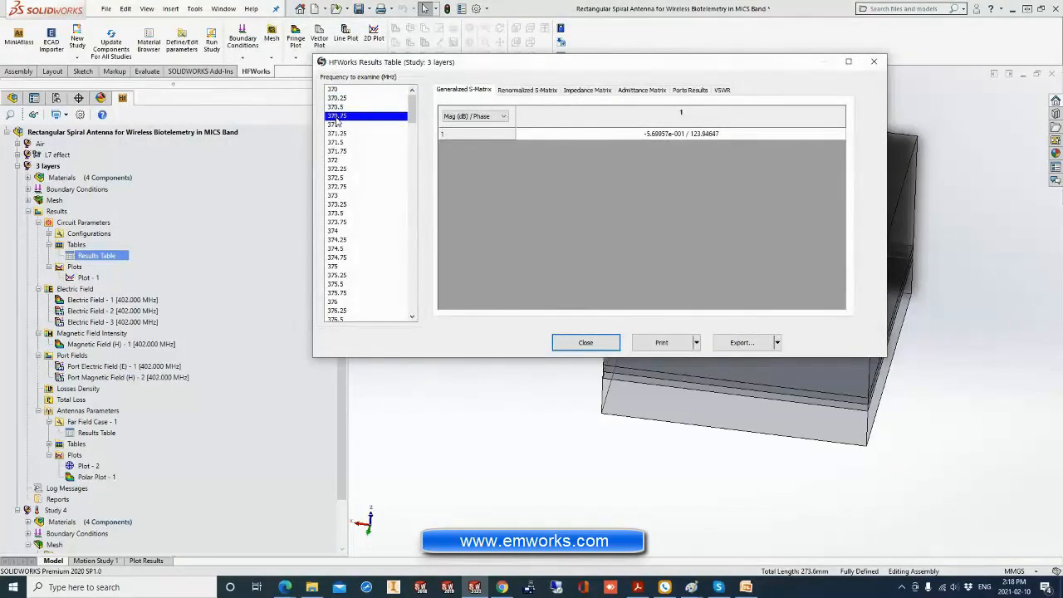
pyautogui.click(335, 125)
pyautogui.moveTo(333, 90); pyautogui.dragTo(413, 300)
pyautogui.click(337, 89)
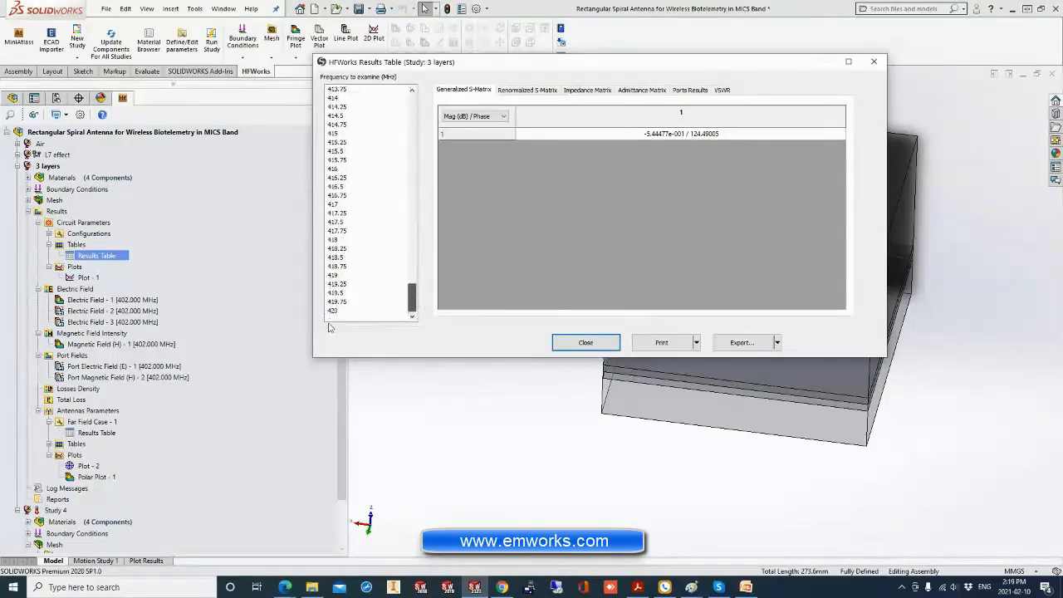
pyautogui.click(349, 310)
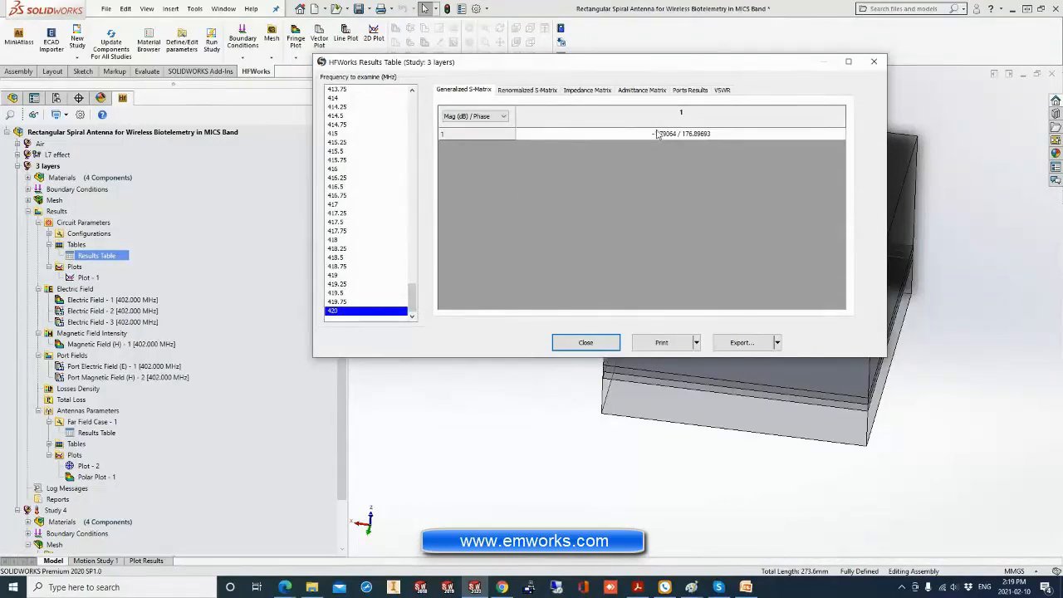
pyautogui.click(366, 196)
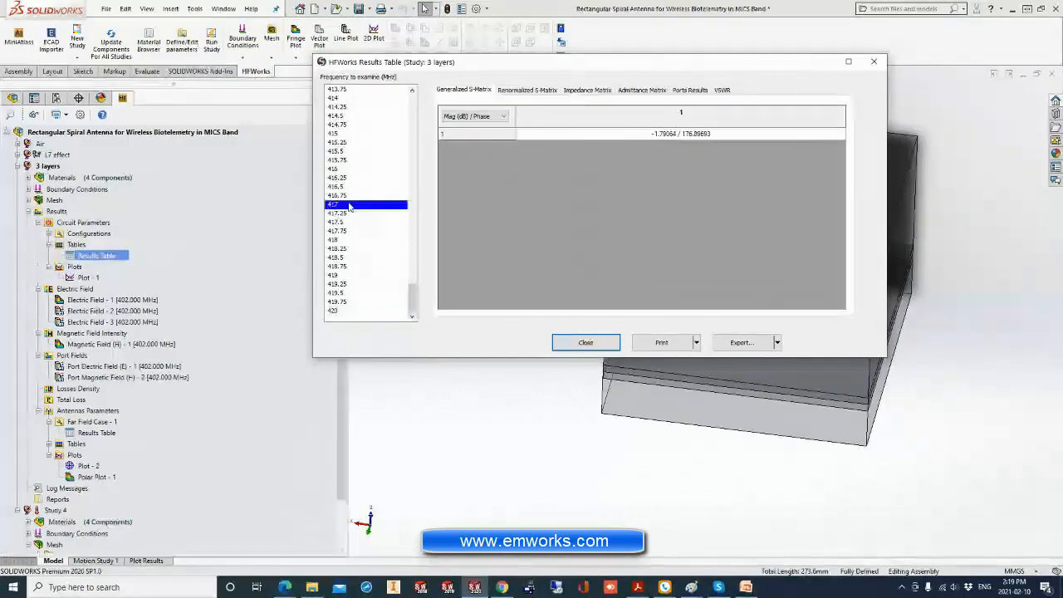
pyautogui.moveTo(412, 302); pyautogui.dragTo(355, 128)
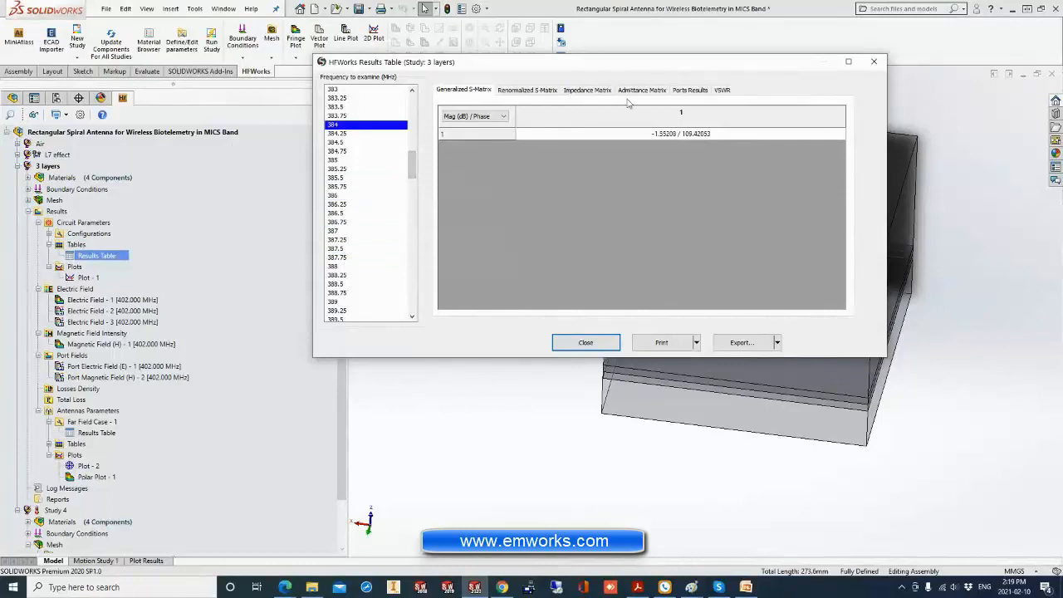
# Review the renormalized S-matrix, impedance matrix, ports results and VSWR in the results table, including VSWR at 385 MHz, and close it.
pyautogui.click(517, 92)
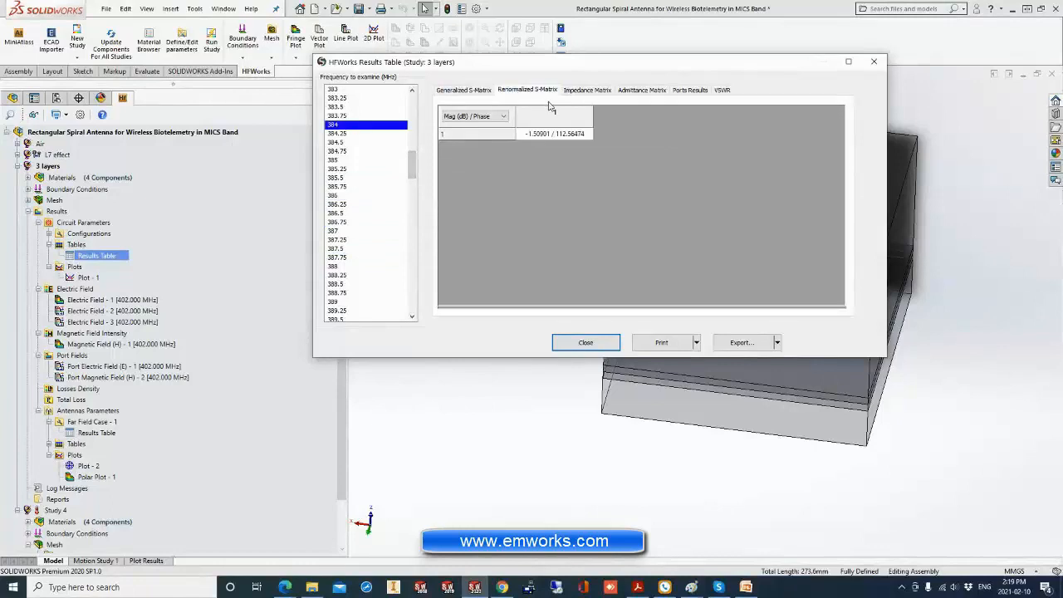
pyautogui.click(594, 93)
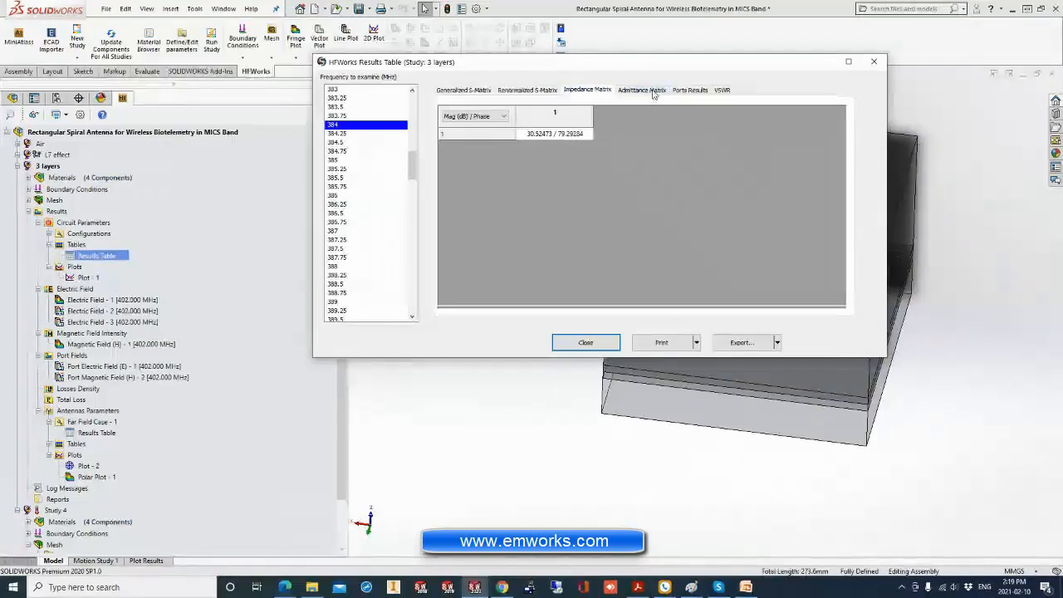
pyautogui.click(689, 91)
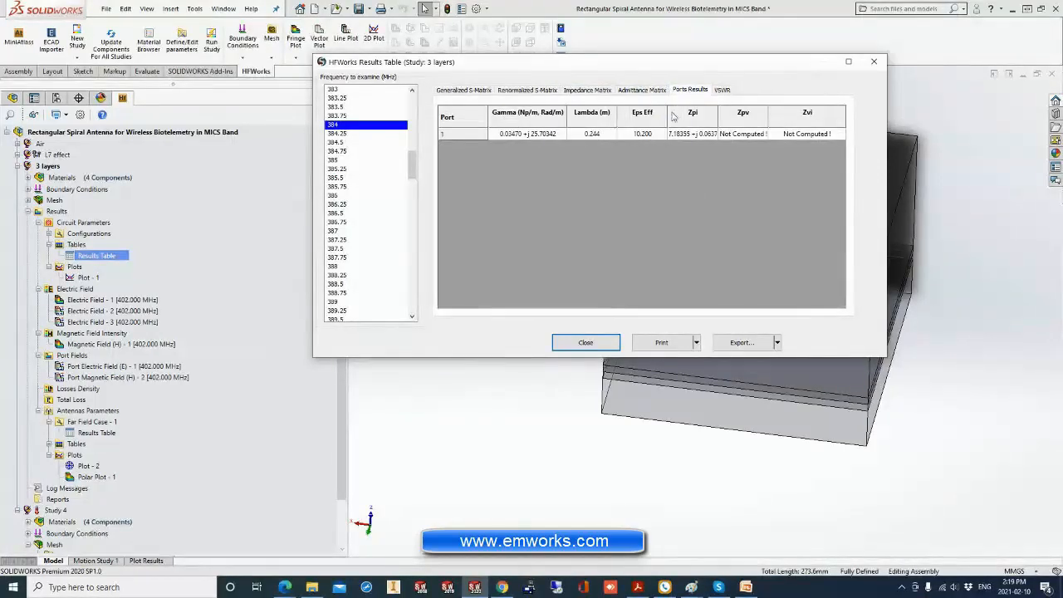
pyautogui.click(721, 91)
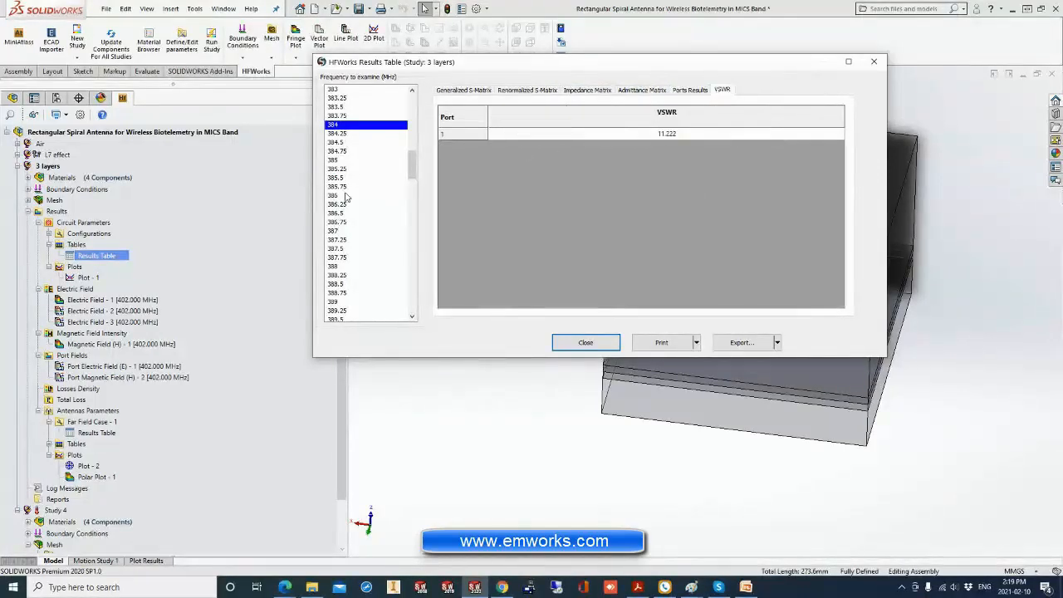
pyautogui.moveTo(347, 197); pyautogui.dragTo(361, 166)
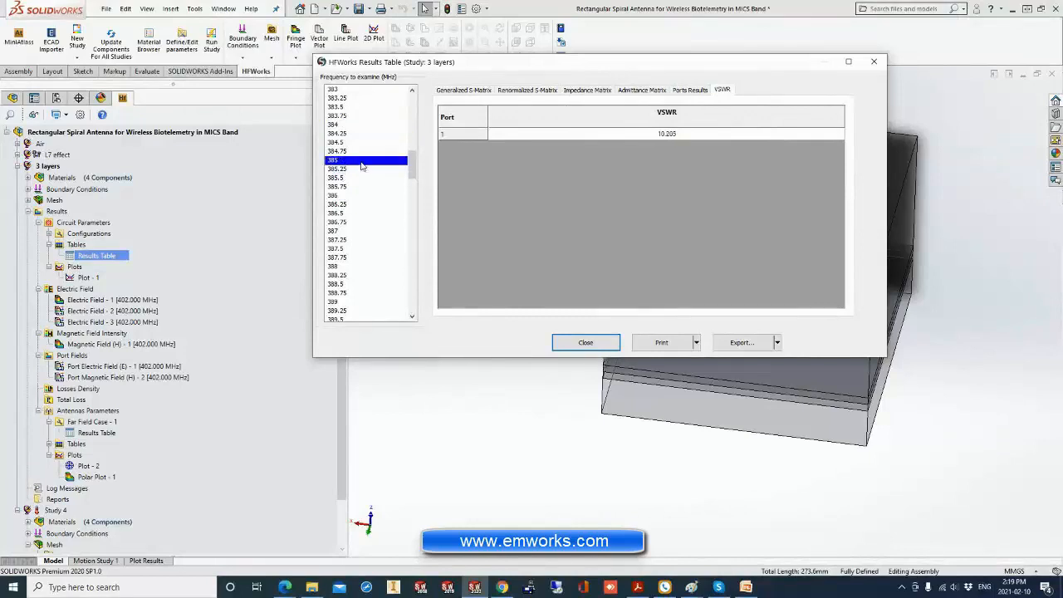
pyautogui.click(588, 342)
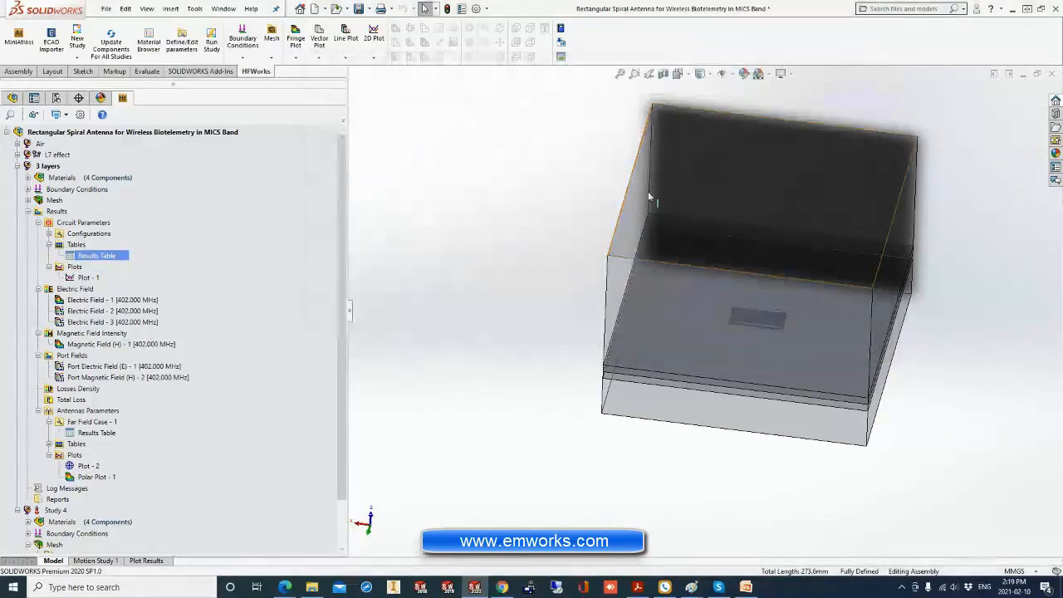
# Create a 2D plot of the 3 layers study's S(1,1) parameter in dB.
pyautogui.rightClick(73, 271)
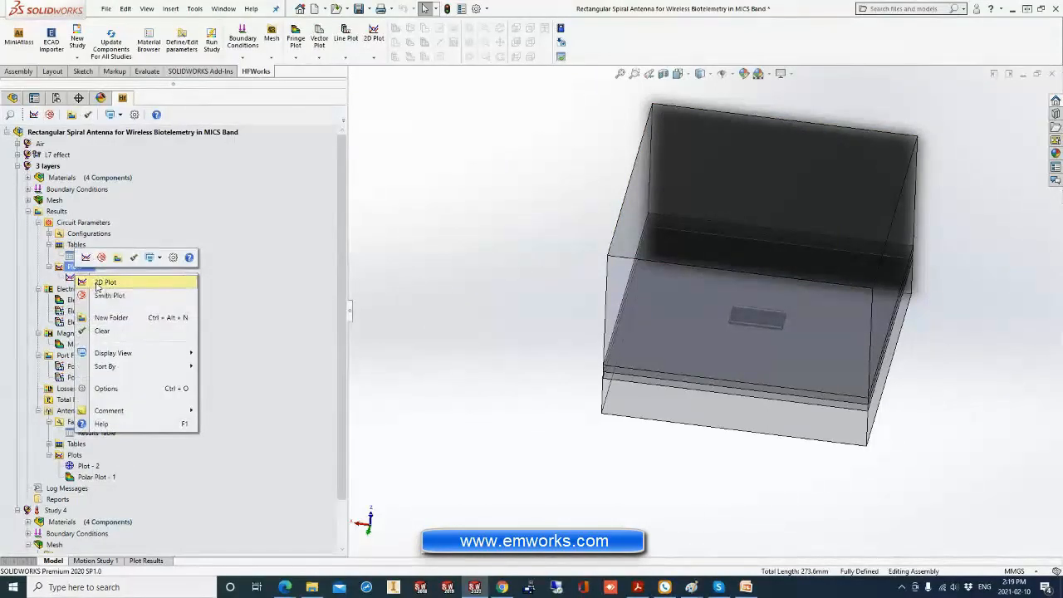
pyautogui.click(93, 283)
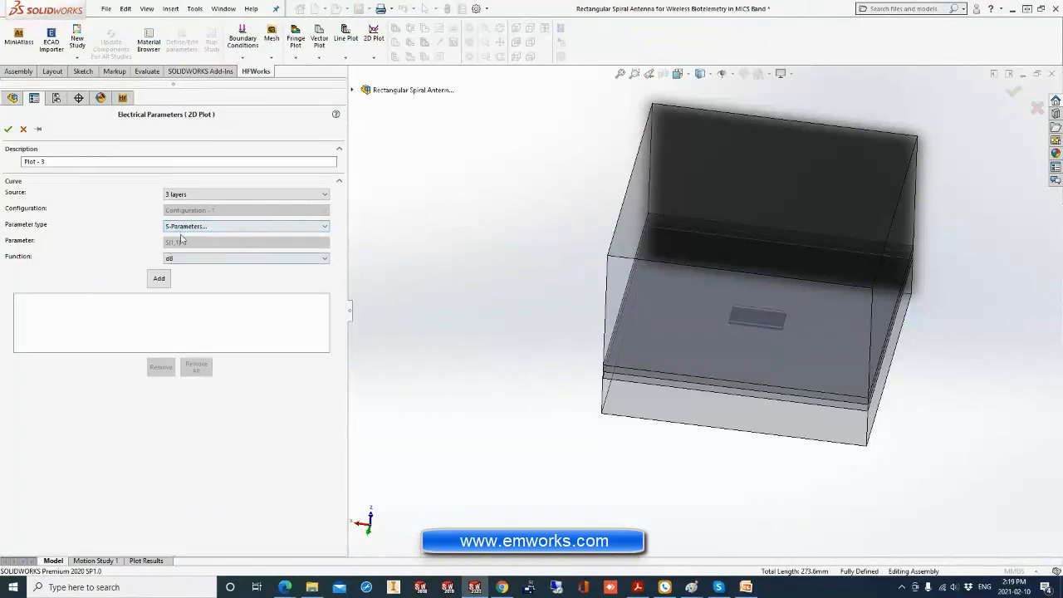
pyautogui.click(158, 278)
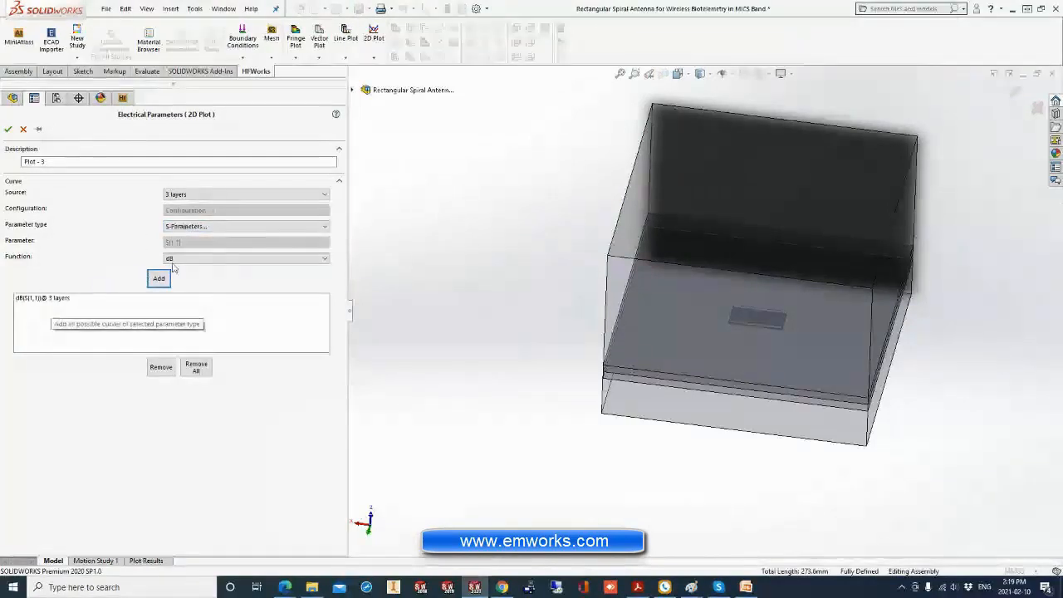
pyautogui.click(8, 129)
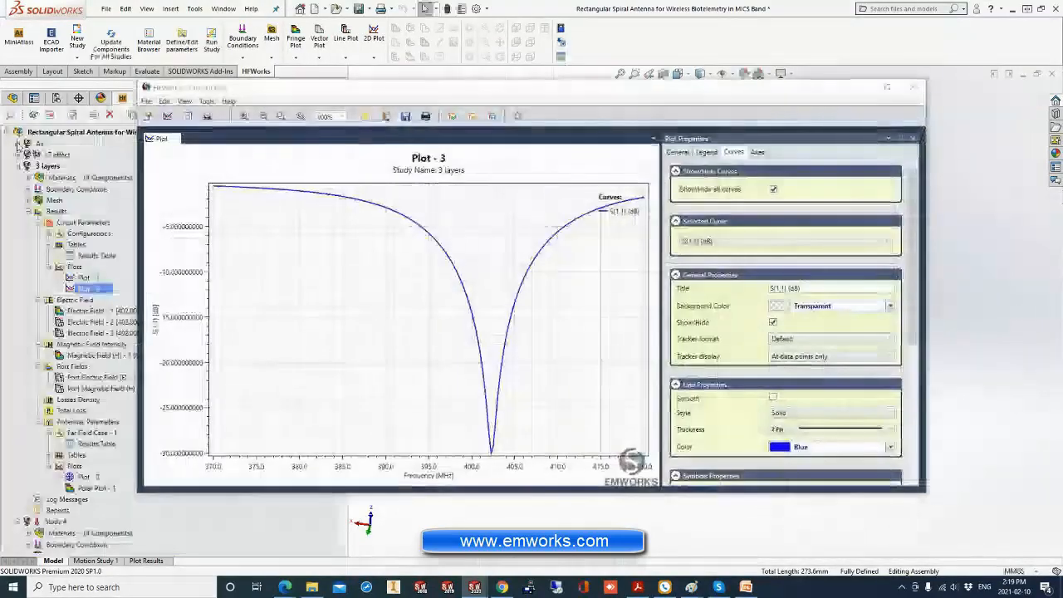
# Probe the S(1,1) curve at its resonance dip, list its data points with the 372.5 MHz point highlighted, and close the chart.
pyautogui.click(495, 452)
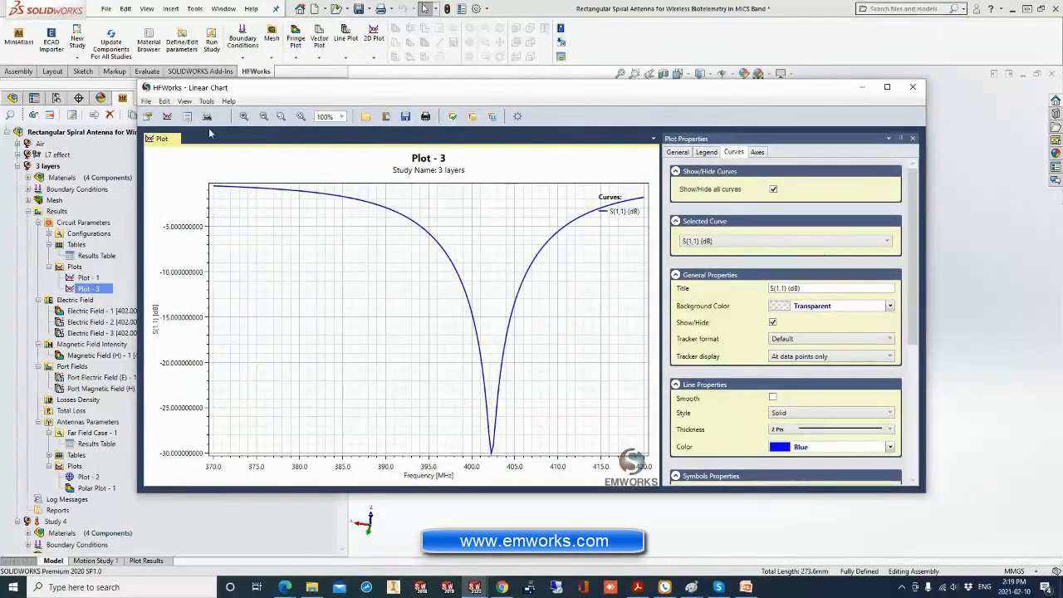
pyautogui.click(187, 116)
pyautogui.moveTo(861, 254); pyautogui.dragTo(840, 392)
pyautogui.moveTo(915, 242); pyautogui.dragTo(899, 208)
pyautogui.click(752, 365)
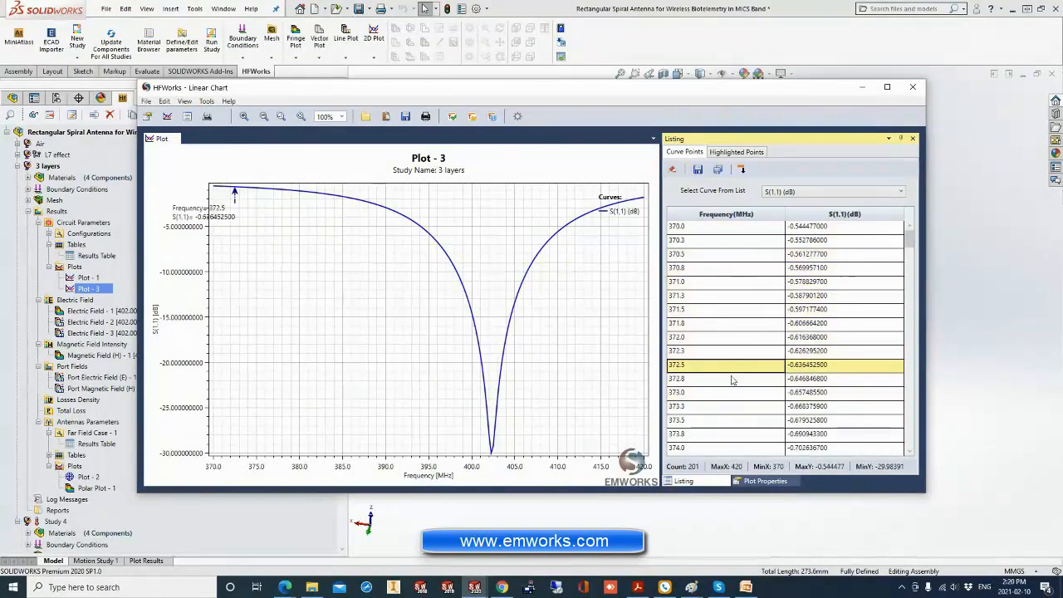
pyautogui.click(910, 93)
# Create a 2D plot of the 3 layers study's VSWR at port 1.
pyautogui.rightClick(79, 273)
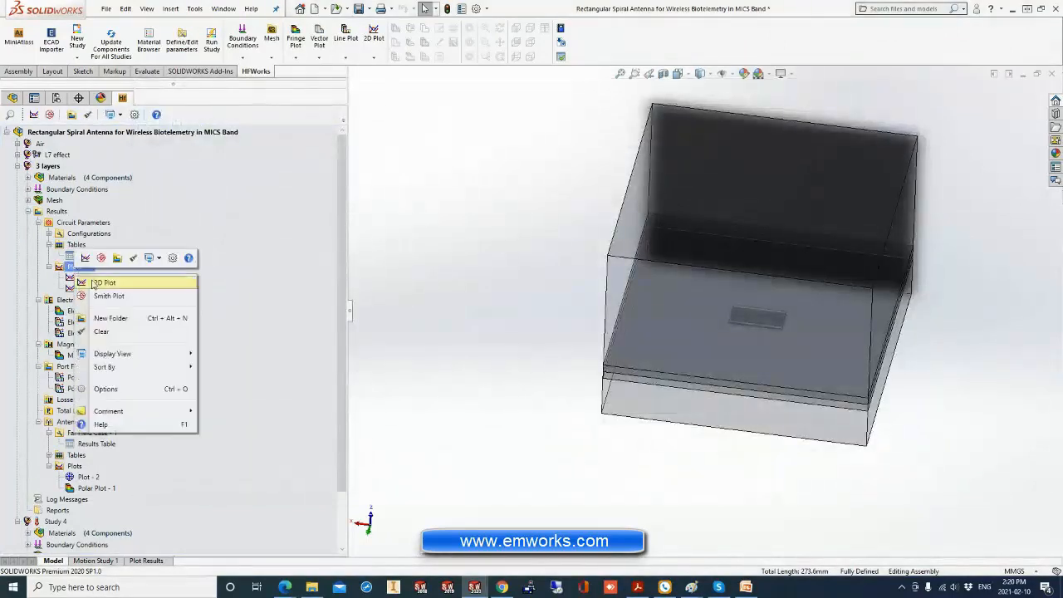
pyautogui.click(93, 285)
pyautogui.click(182, 229)
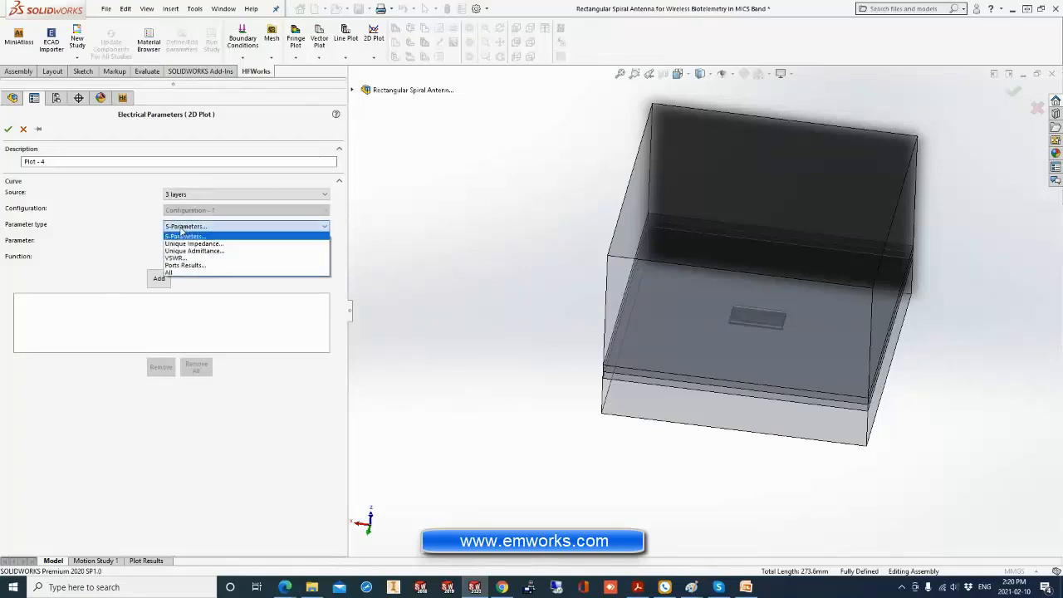
pyautogui.click(175, 264)
pyautogui.click(158, 279)
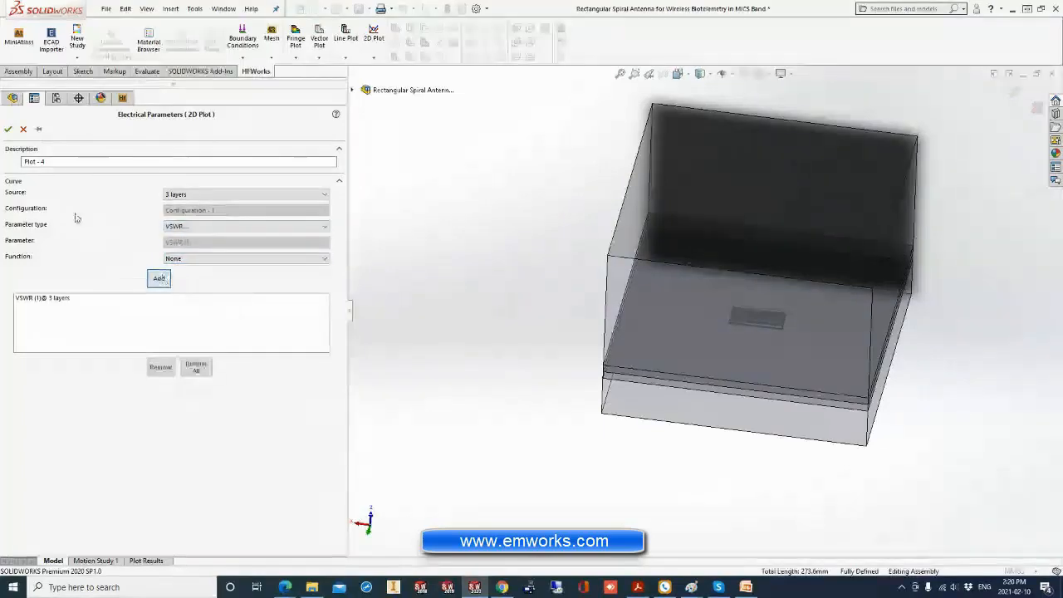
pyautogui.click(8, 129)
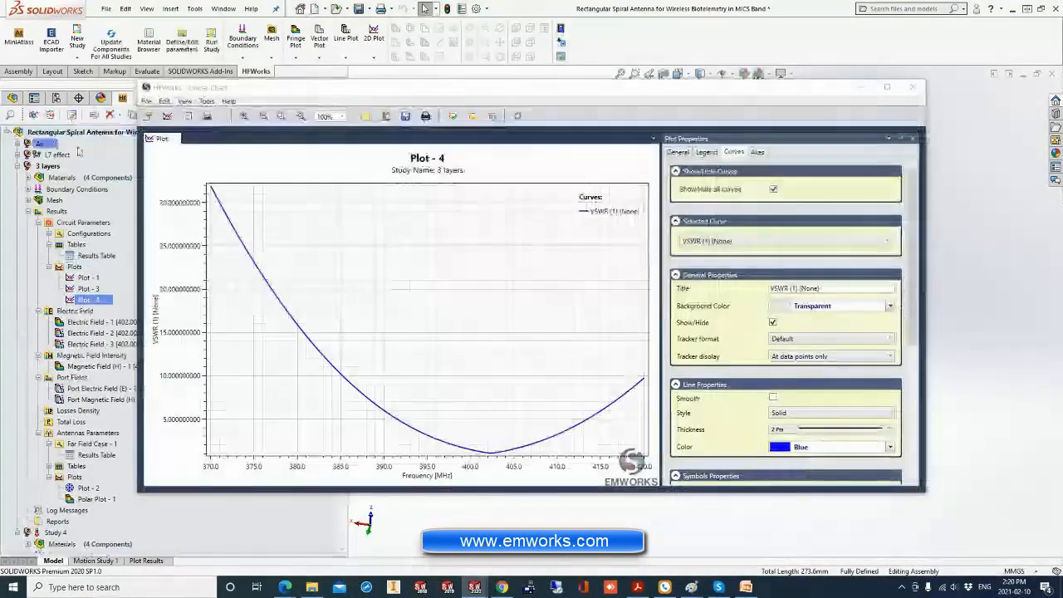
# Probe the VSWR curve around its minimum, and list its data points with those from 371.3 to 372.5 MHz highlighted.
pyautogui.click(487, 457)
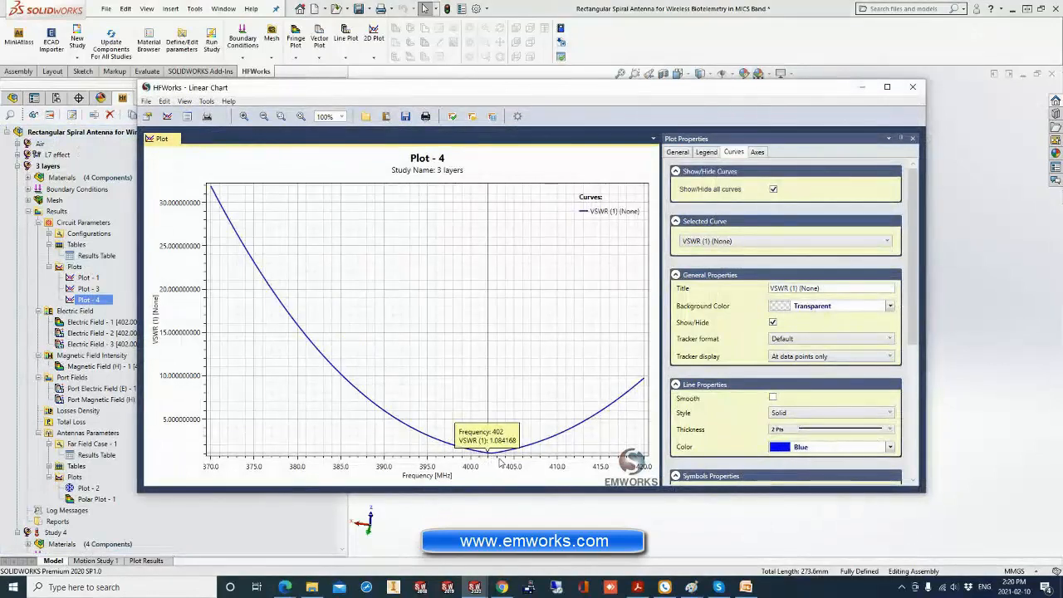
pyautogui.moveTo(500, 464); pyautogui.dragTo(489, 458)
pyautogui.click(540, 447)
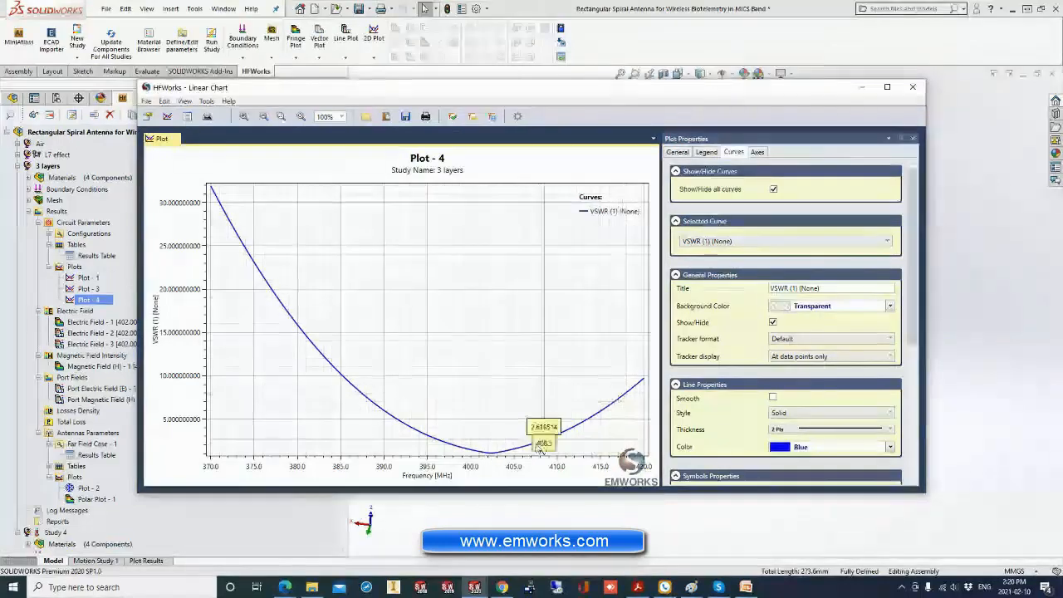
pyautogui.click(188, 117)
pyautogui.moveTo(733, 299); pyautogui.dragTo(760, 366)
pyautogui.click(610, 334)
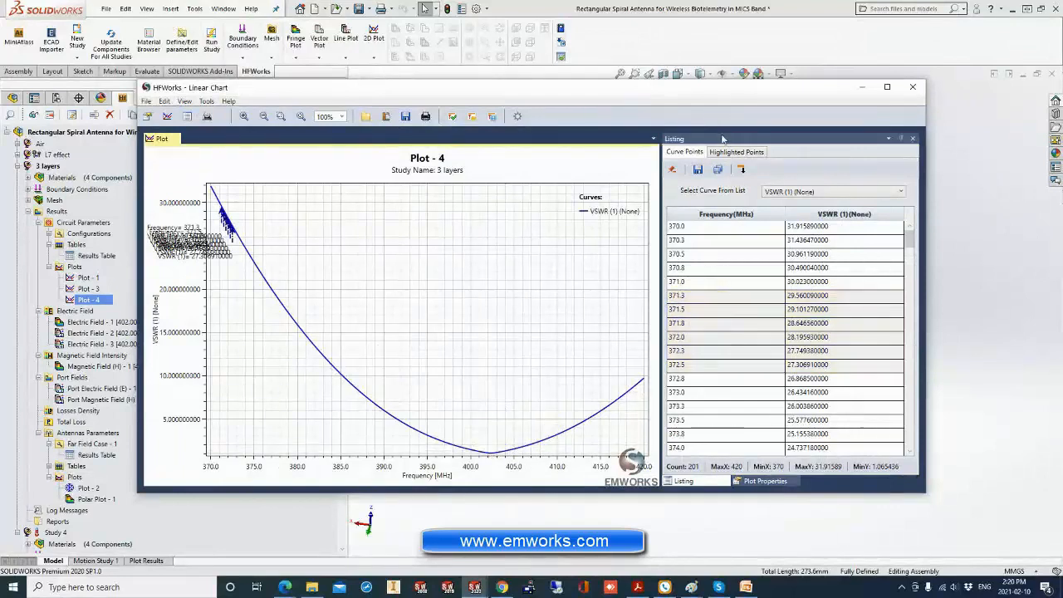
# Check the file formats available for exporting the listed VSWR curve points, and leave the export without saving.
pyautogui.click(699, 170)
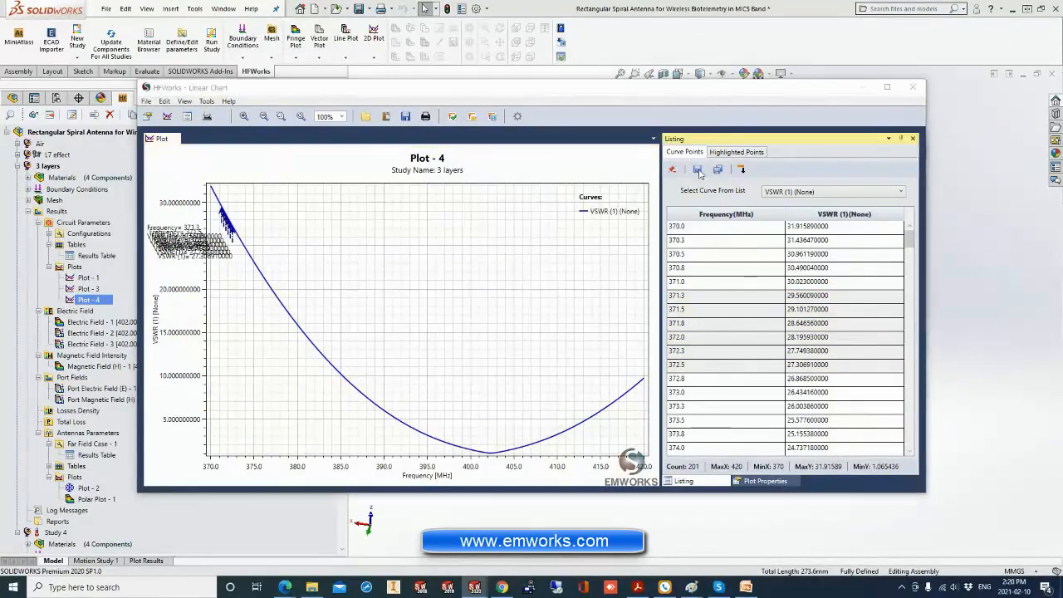
pyautogui.click(614, 380)
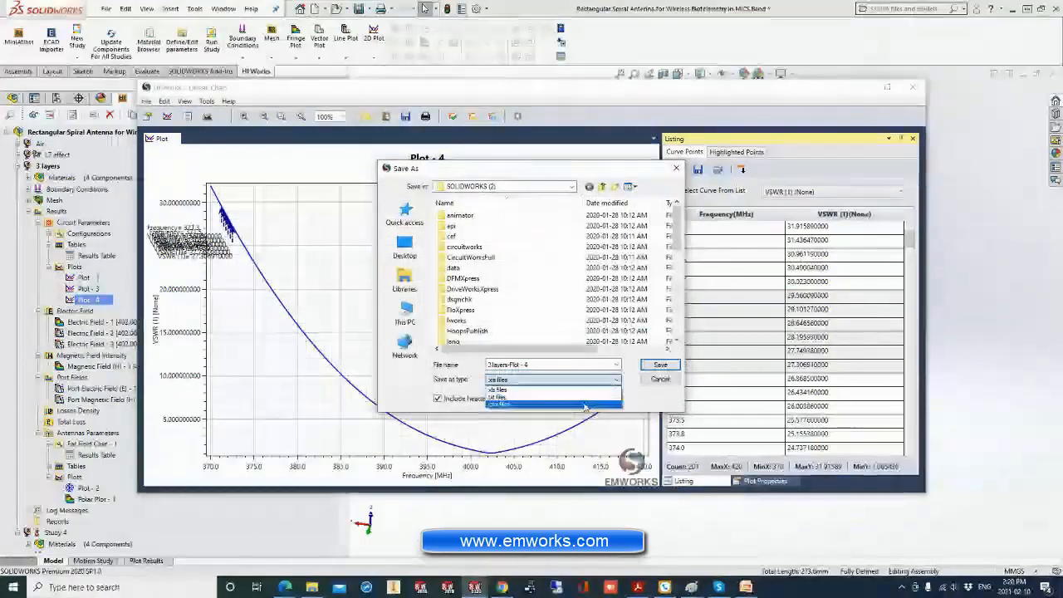
pyautogui.click(664, 380)
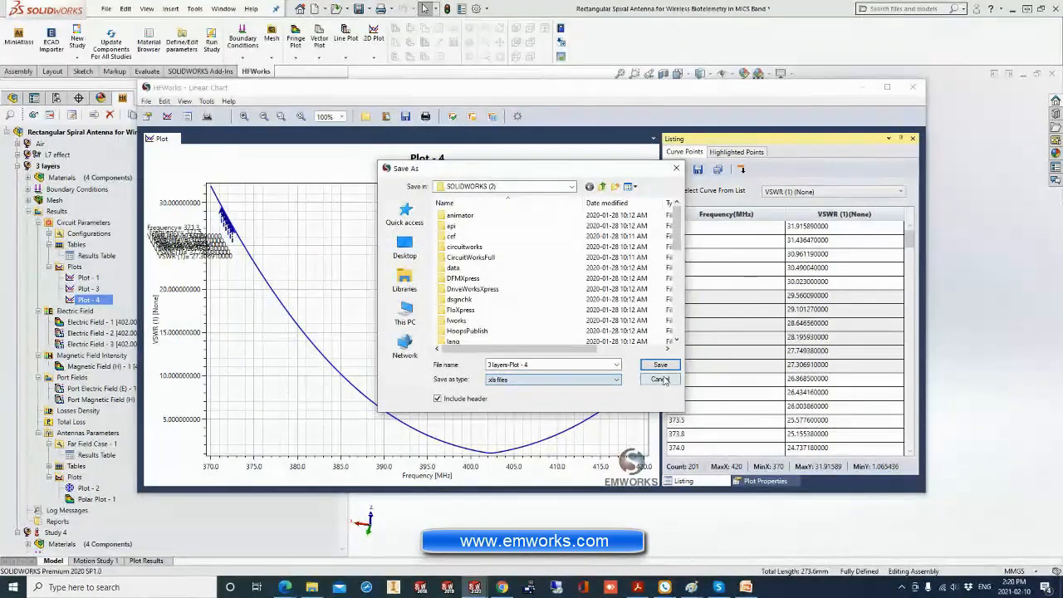
pyautogui.click(664, 380)
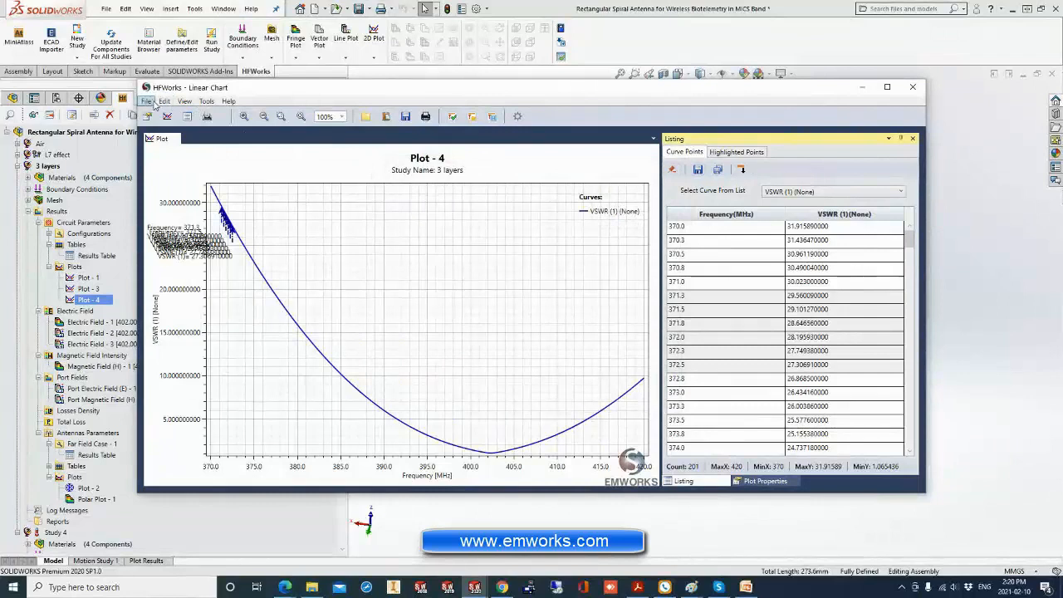
# Check the image and document formats available for saving the VSWR chart, cancel the save, and close the chart.
pyautogui.click(405, 116)
pyautogui.click(539, 382)
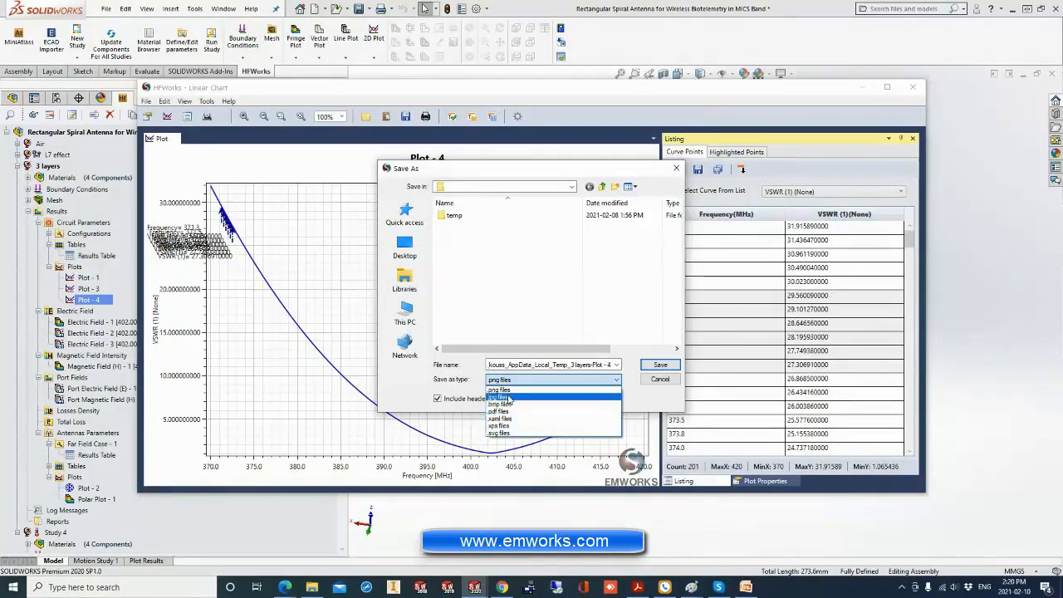
pyautogui.click(665, 384)
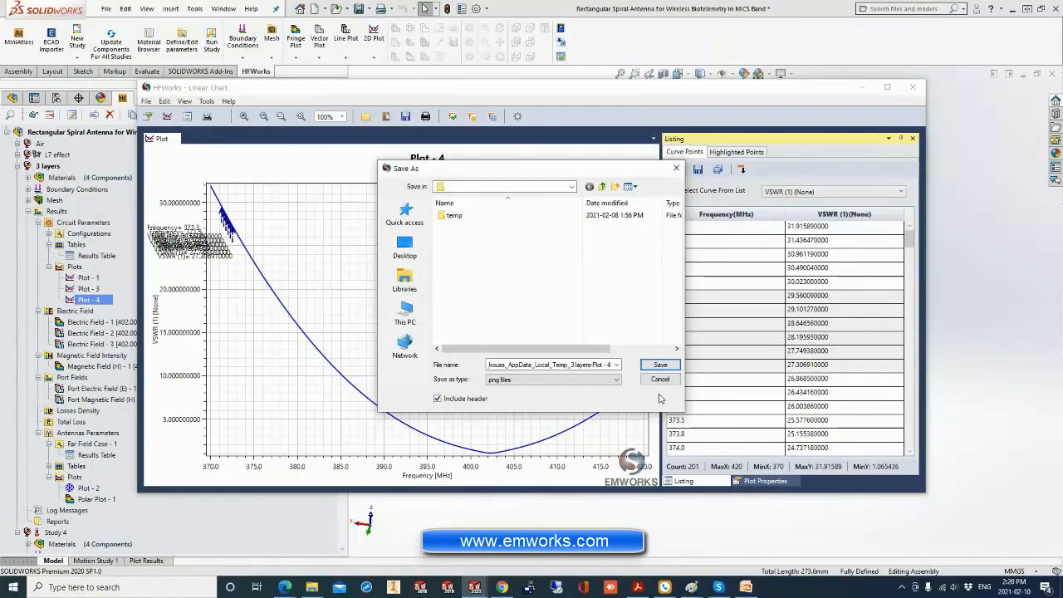
pyautogui.click(661, 380)
pyautogui.click(913, 88)
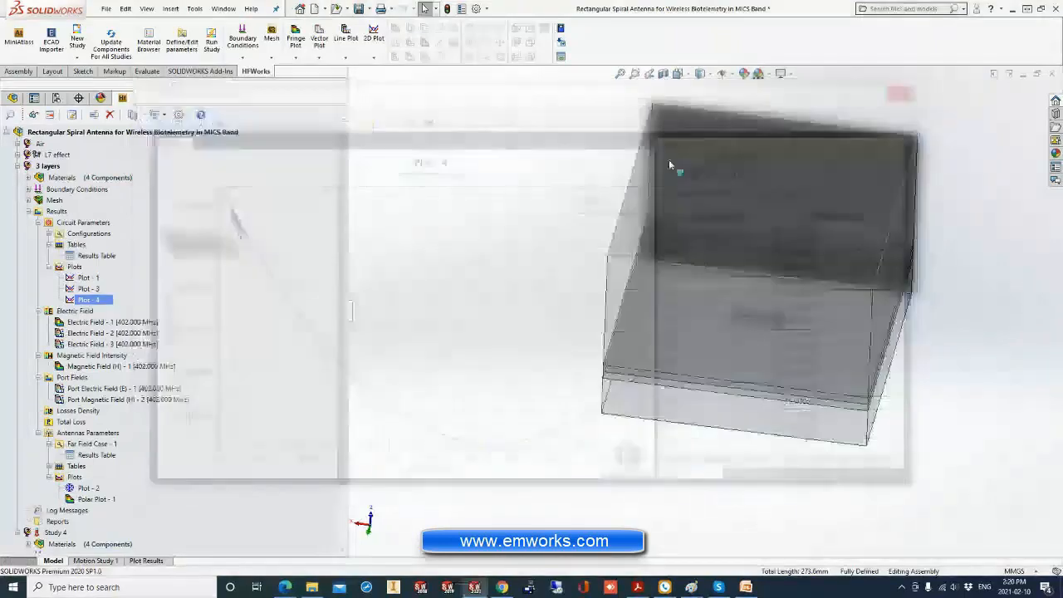
# Display the 3 layers study's existing Electric Field - 1 plot at 402 MHz.
pyautogui.moveTo(439, 287); pyautogui.dragTo(499, 249, button='middle')
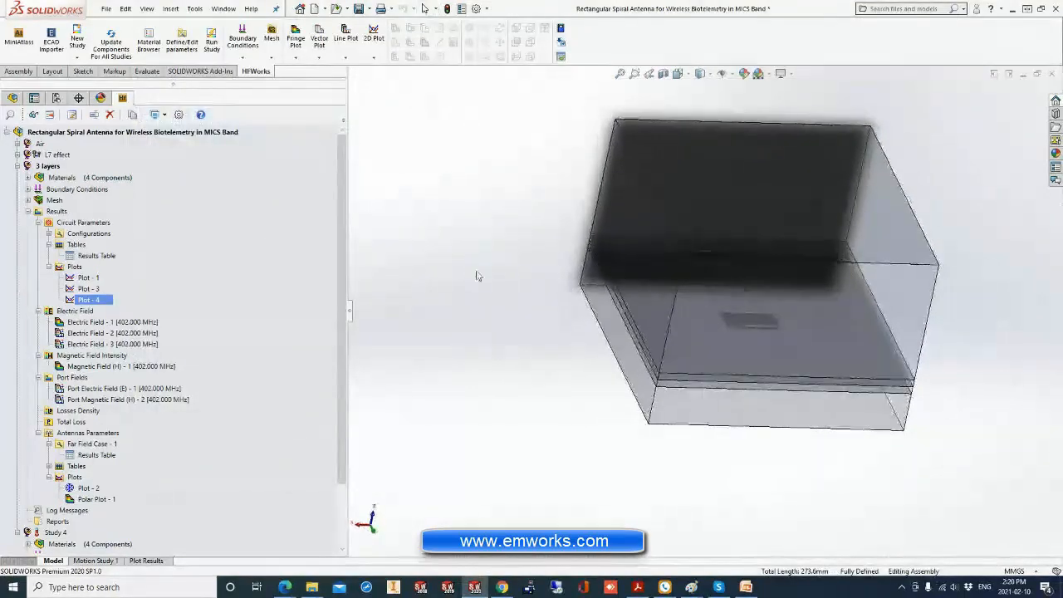
pyautogui.click(78, 322)
pyautogui.click(76, 311)
pyautogui.click(83, 322)
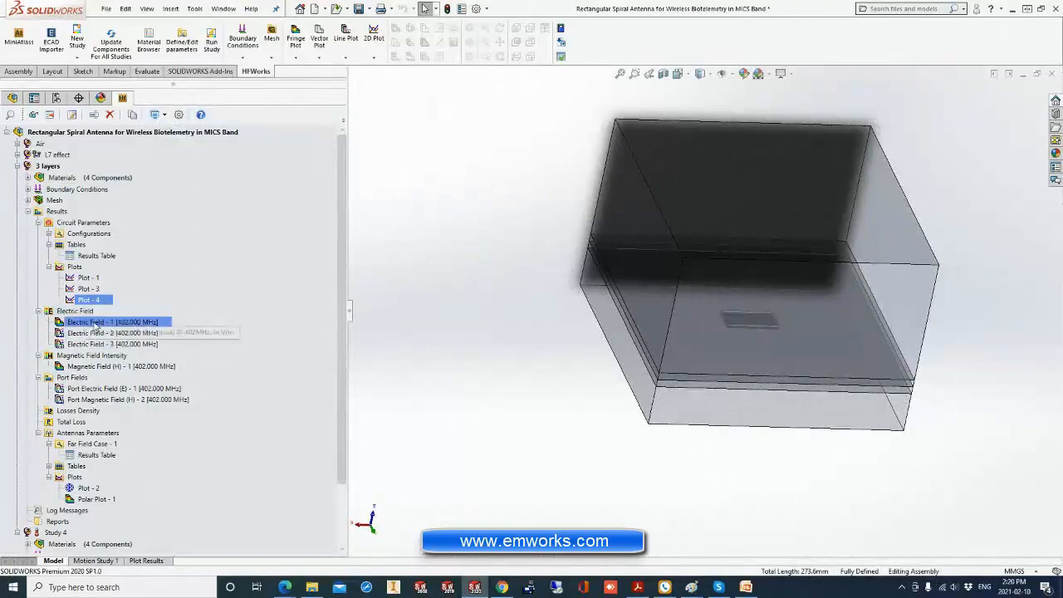
pyautogui.doubleClick(84, 323)
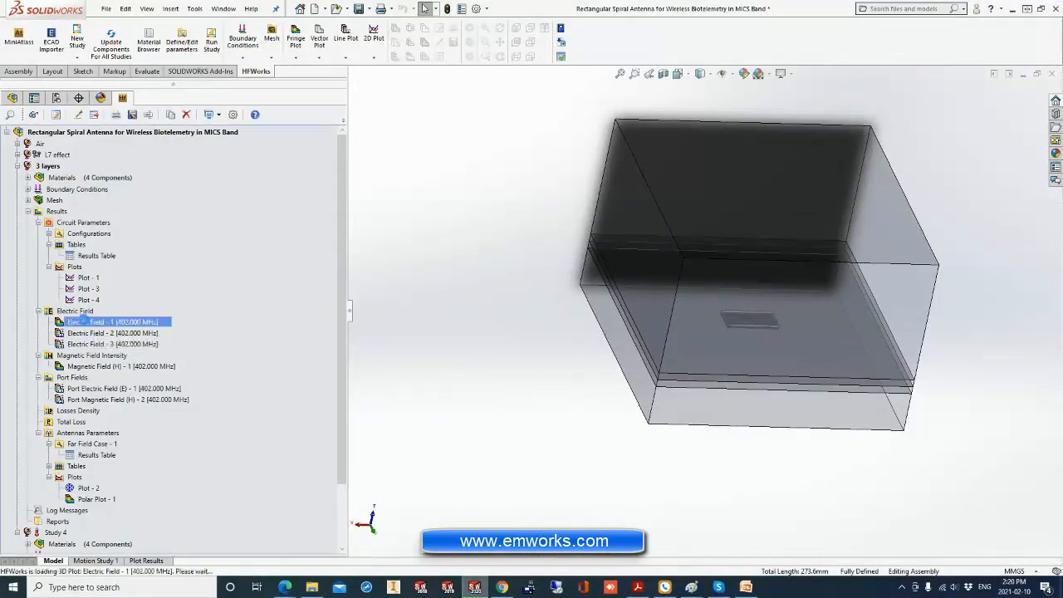
# Start a new unclipped 3D fringe plot of the 3 layers study's electric field at 402 MHz.
pyautogui.rightClick(106, 324)
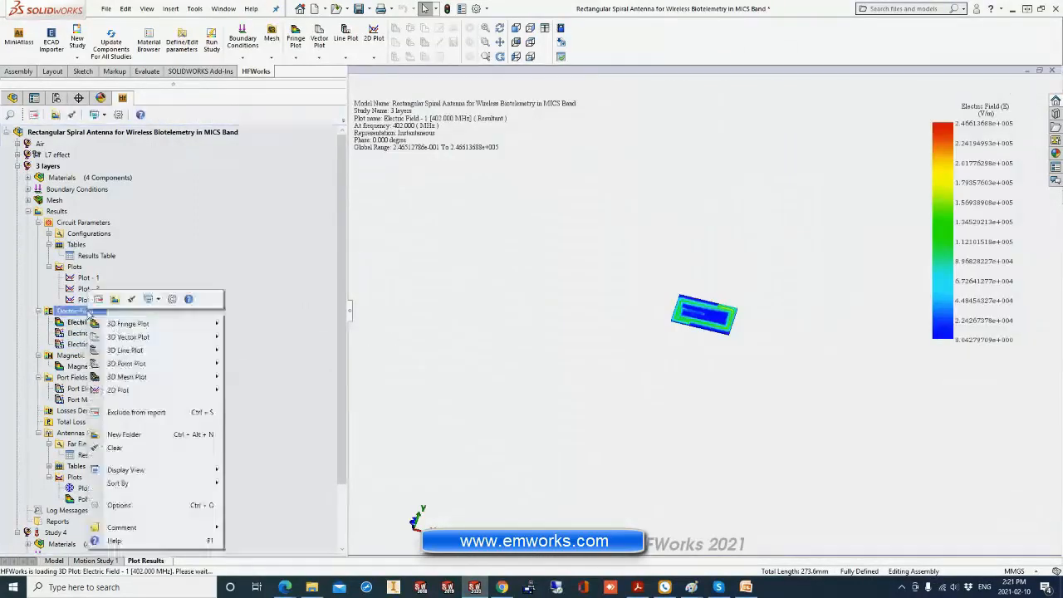
pyautogui.moveTo(191, 325)
pyautogui.click(271, 325)
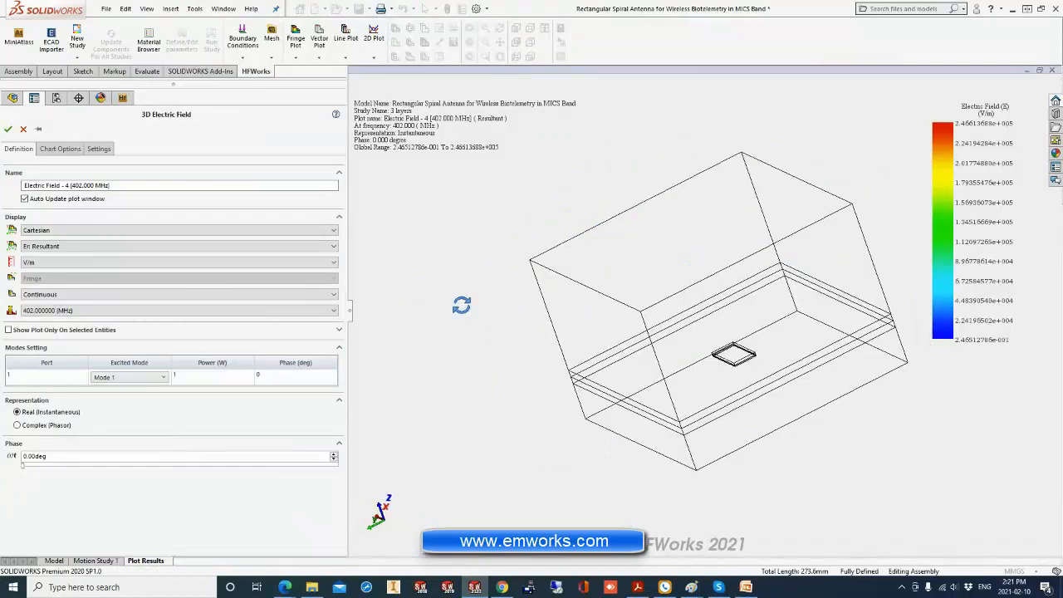
pyautogui.moveTo(462, 305); pyautogui.dragTo(758, 305, button='middle')
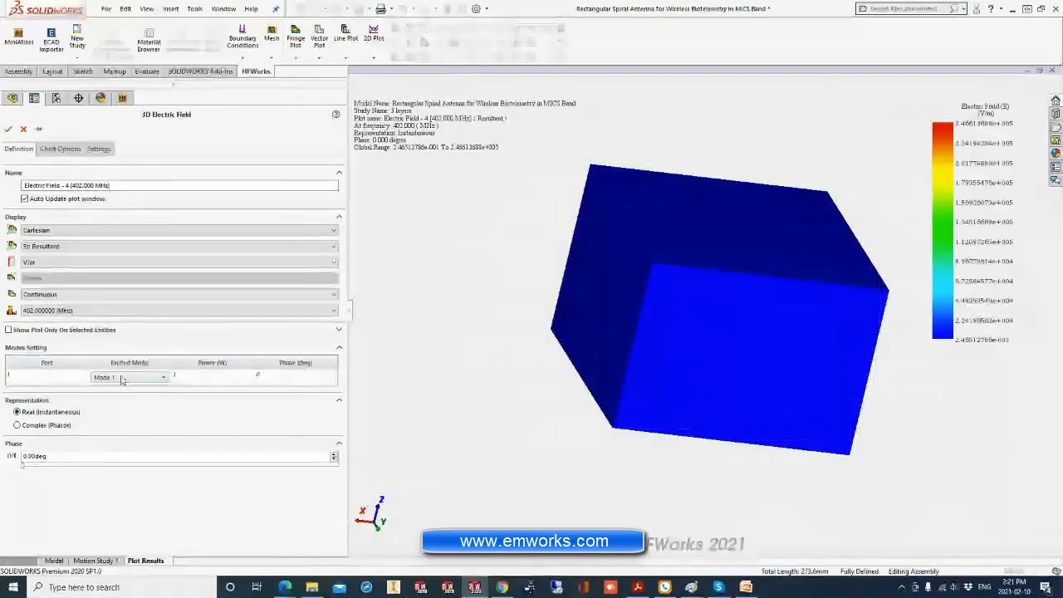
# Restrict the electric field fringe plot to the Substrate component.
pyautogui.click(8, 331)
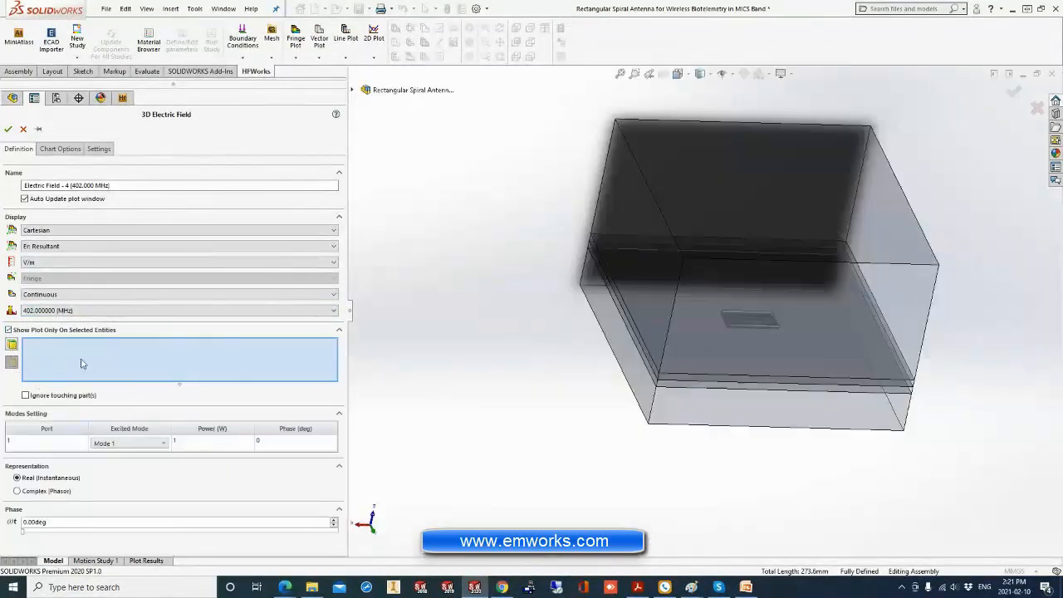
pyautogui.click(351, 90)
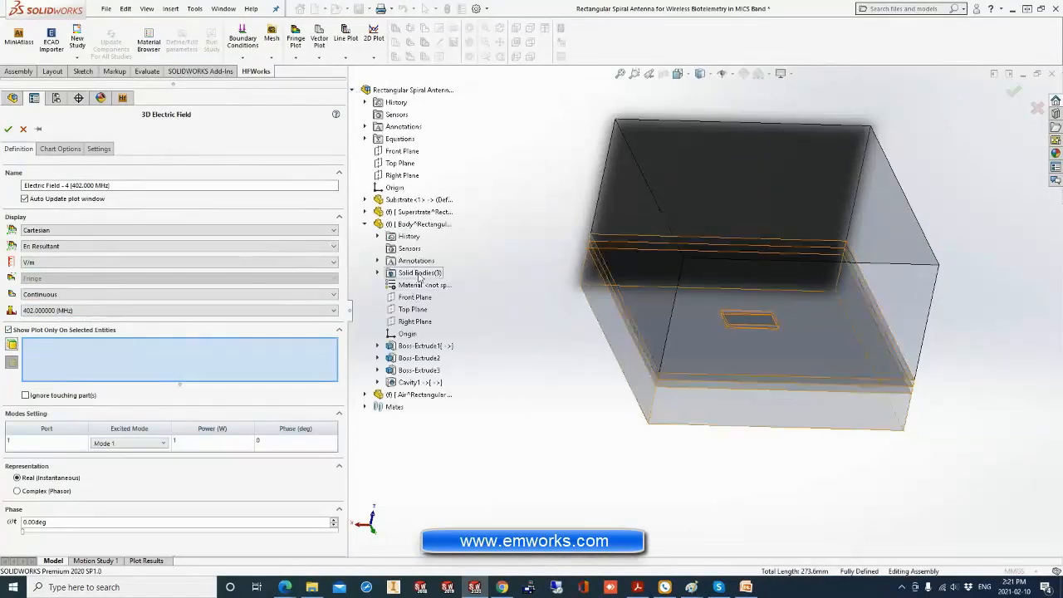
pyautogui.click(421, 212)
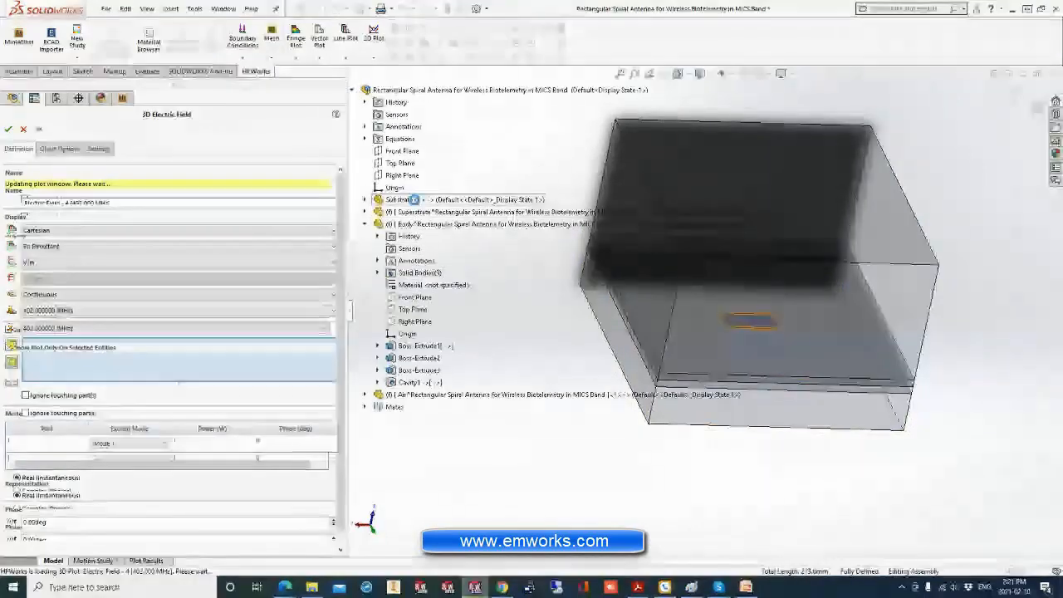
pyautogui.moveTo(665, 344); pyautogui.dragTo(670, 373, button='middle')
pyautogui.scroll(-4, 716, 322)
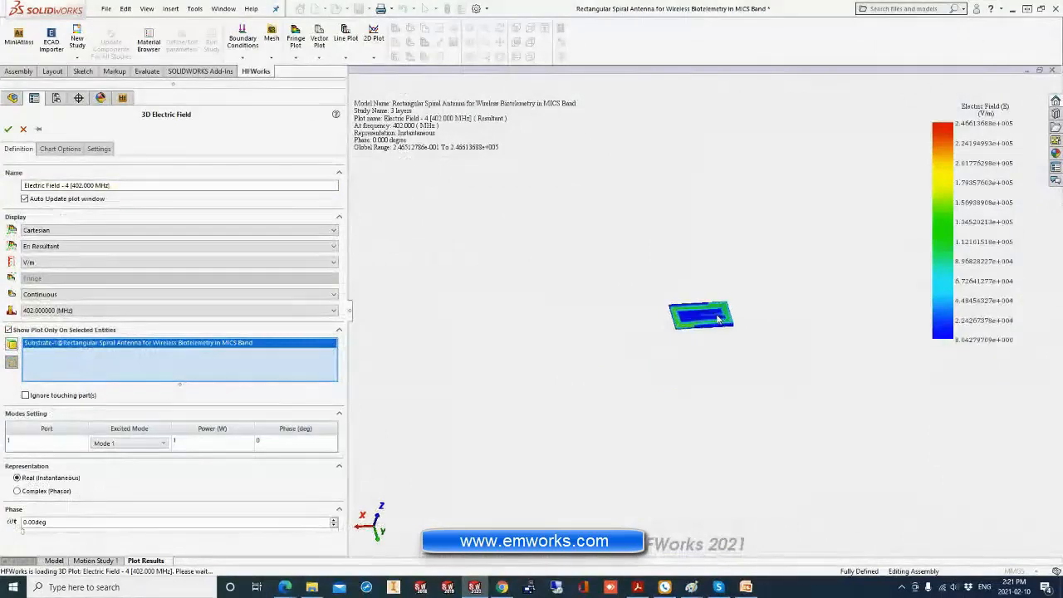
pyautogui.scroll(-4, 715, 322)
pyautogui.moveTo(712, 322); pyautogui.dragTo(719, 374, button='middle')
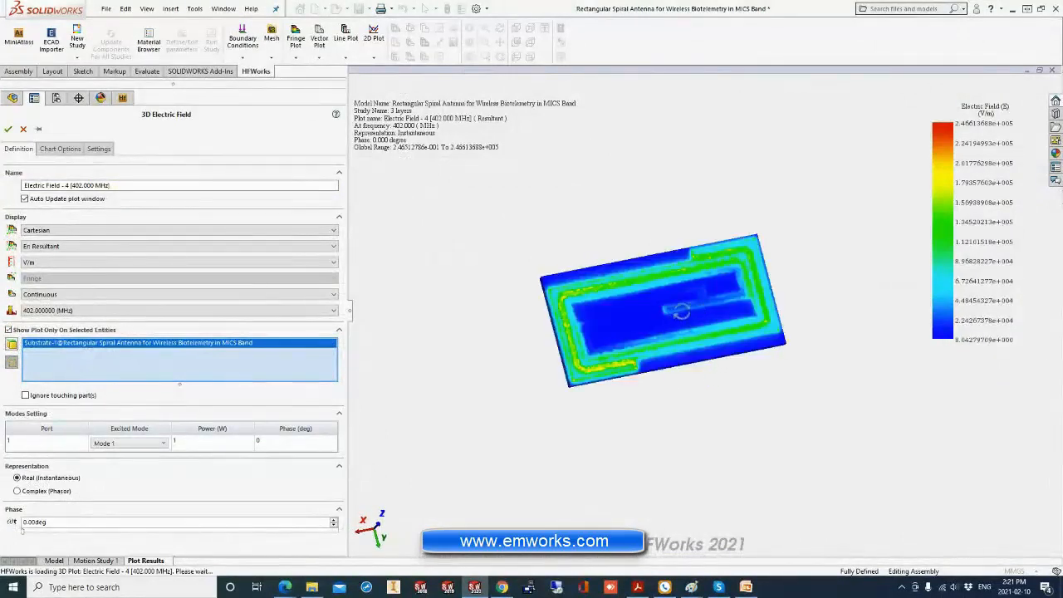
pyautogui.moveTo(681, 311); pyautogui.dragTo(656, 312, button='middle')
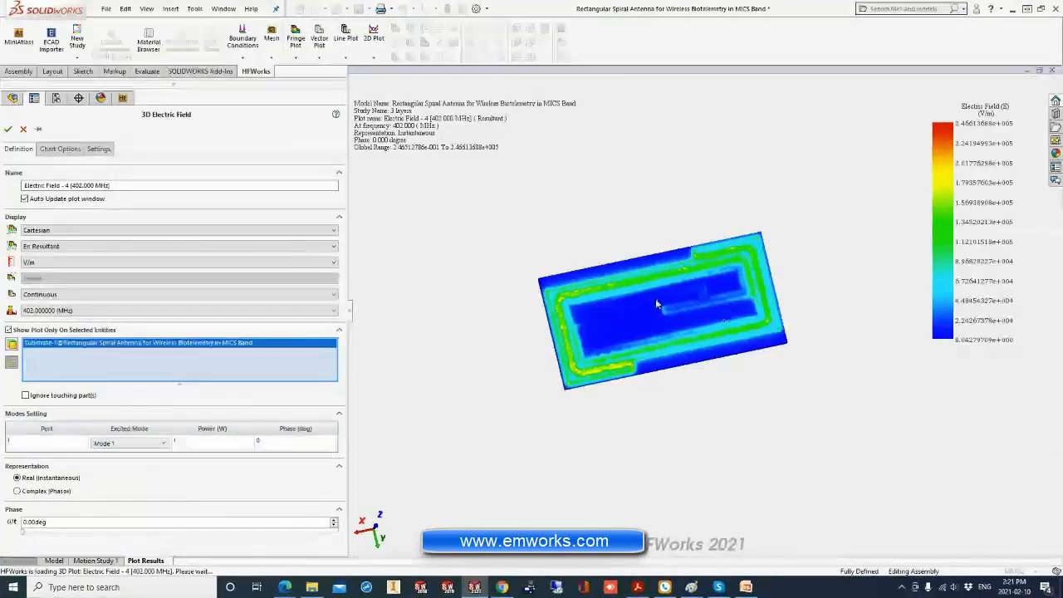
# Set the port 1 excitation power to 0.1 W for the fringe plot and accept the plot definition.
pyautogui.click(188, 441)
pyautogui.click(168, 418)
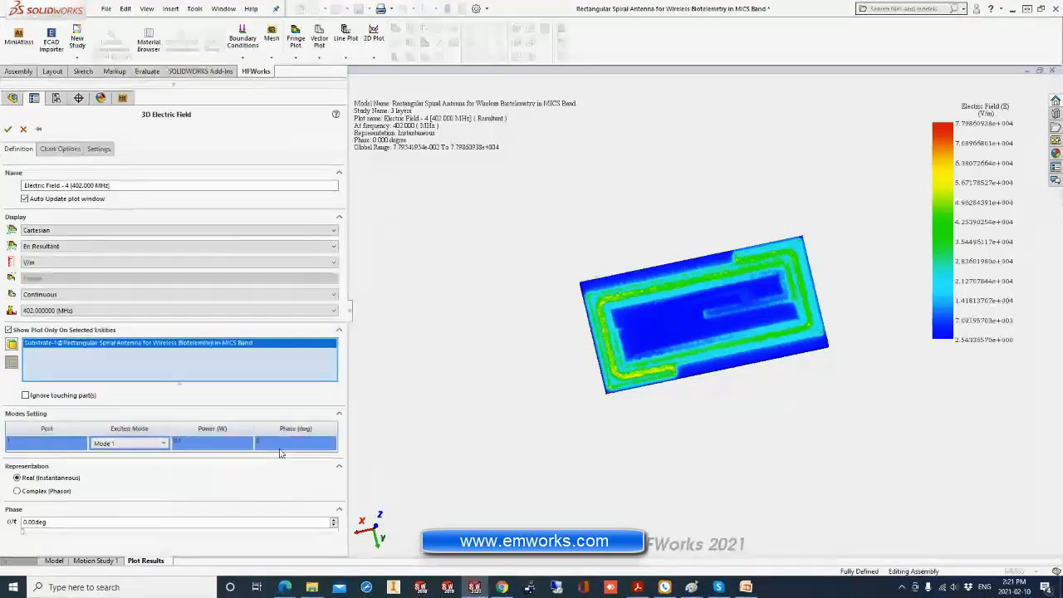
pyautogui.click(209, 442)
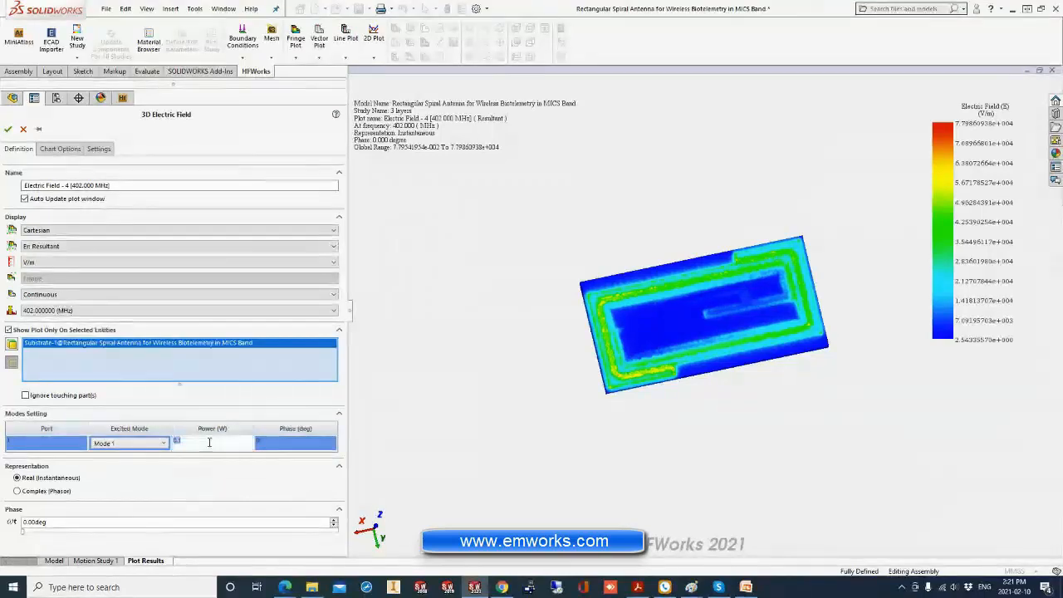
pyautogui.click(260, 451)
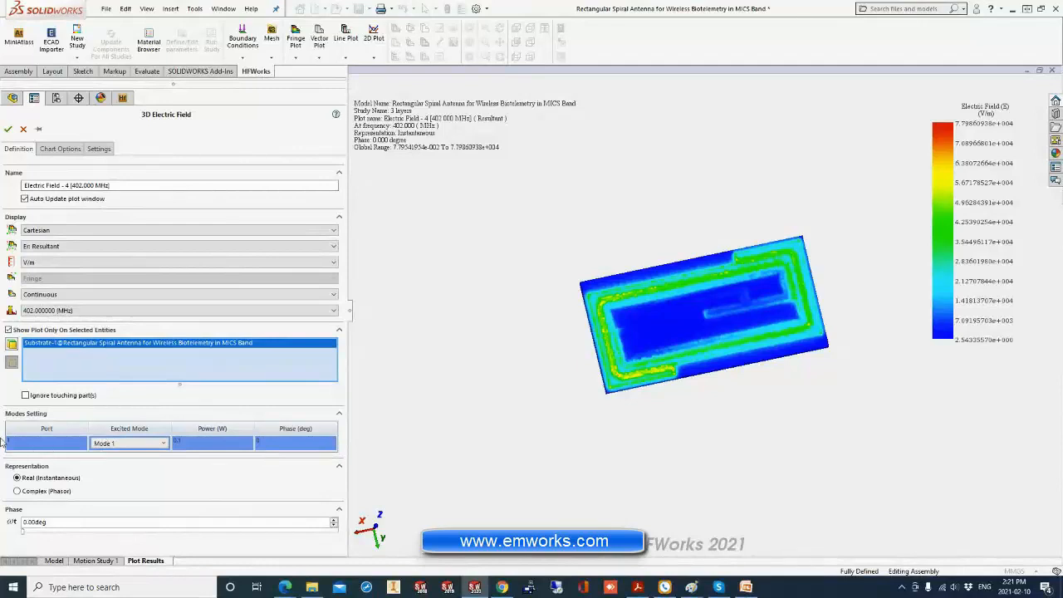
pyautogui.click(6, 130)
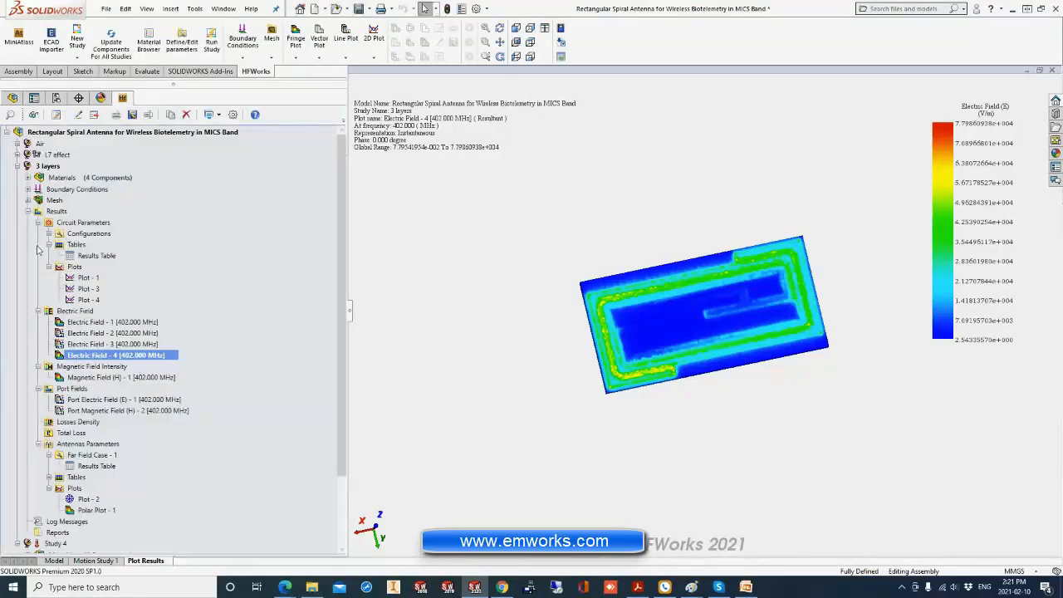
# Animate the substrate's electric field fringe plot versus phase, stop the playback, and close the animation settings.
pyautogui.rightClick(93, 359)
pyautogui.moveTo(166, 134)
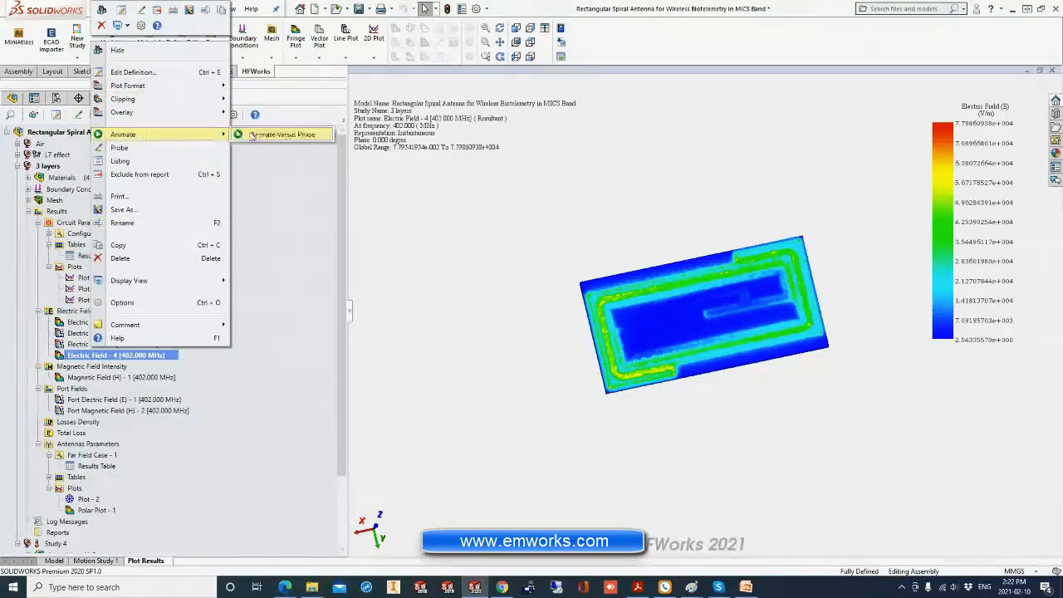
pyautogui.click(275, 135)
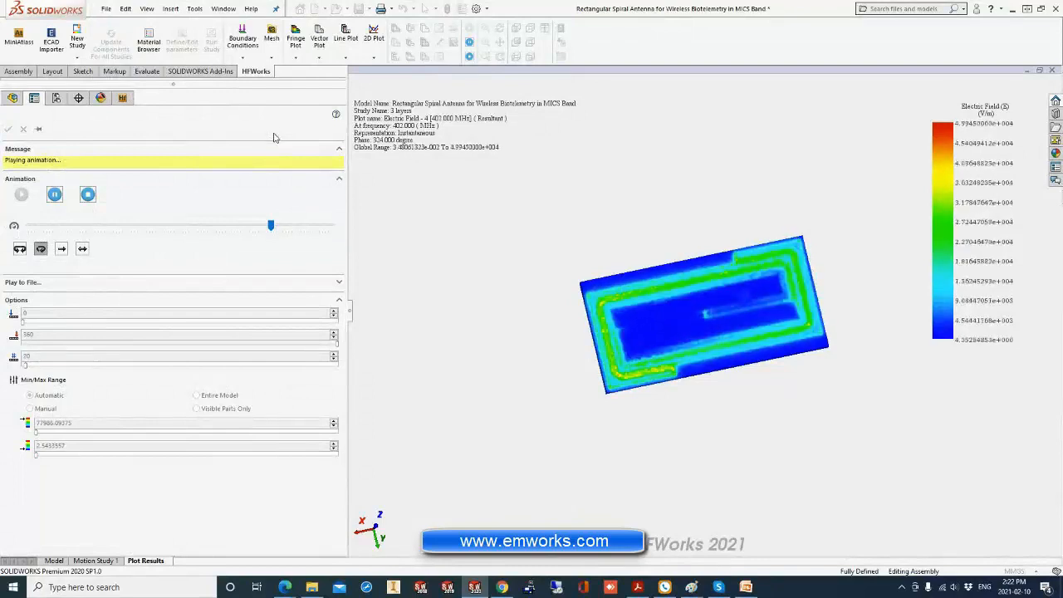
pyautogui.click(87, 195)
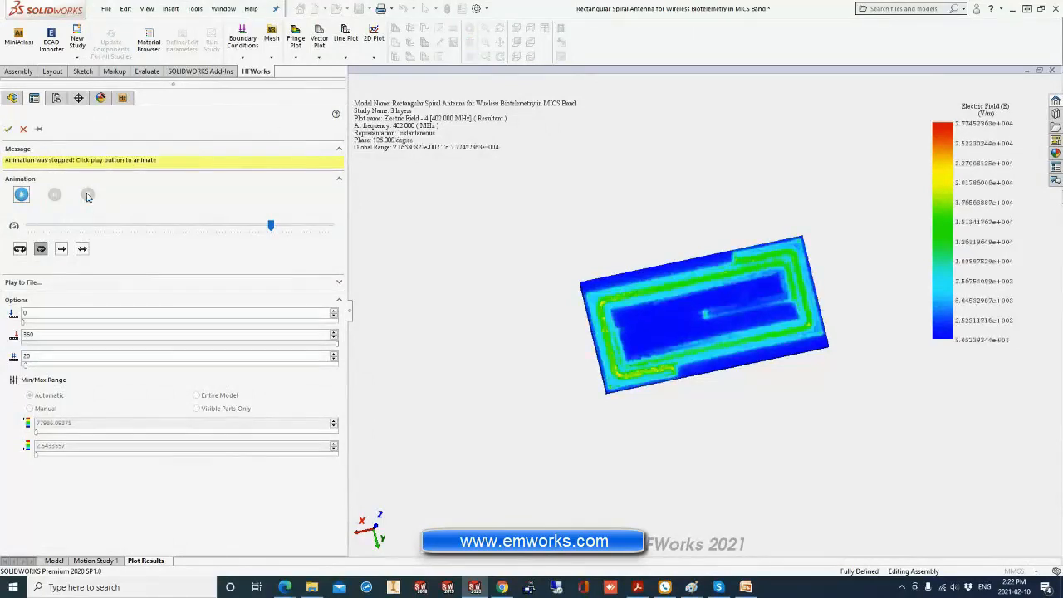
pyautogui.click(7, 130)
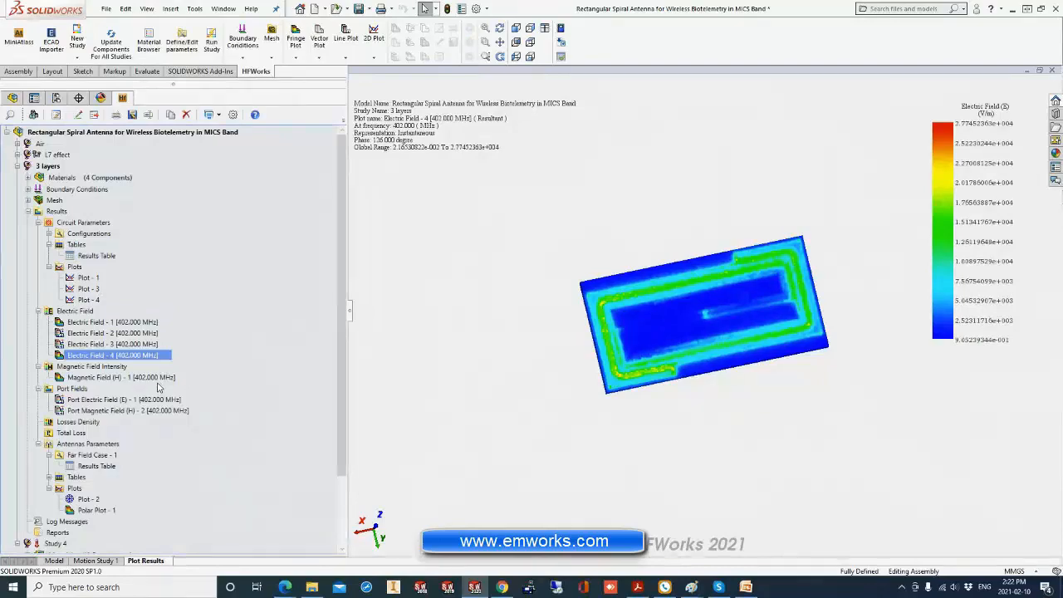
# Start a new unclipped 3D vector plot of the 3 layers study's electric field at 402 MHz.
pyautogui.rightClick(83, 316)
pyautogui.moveTo(139, 341)
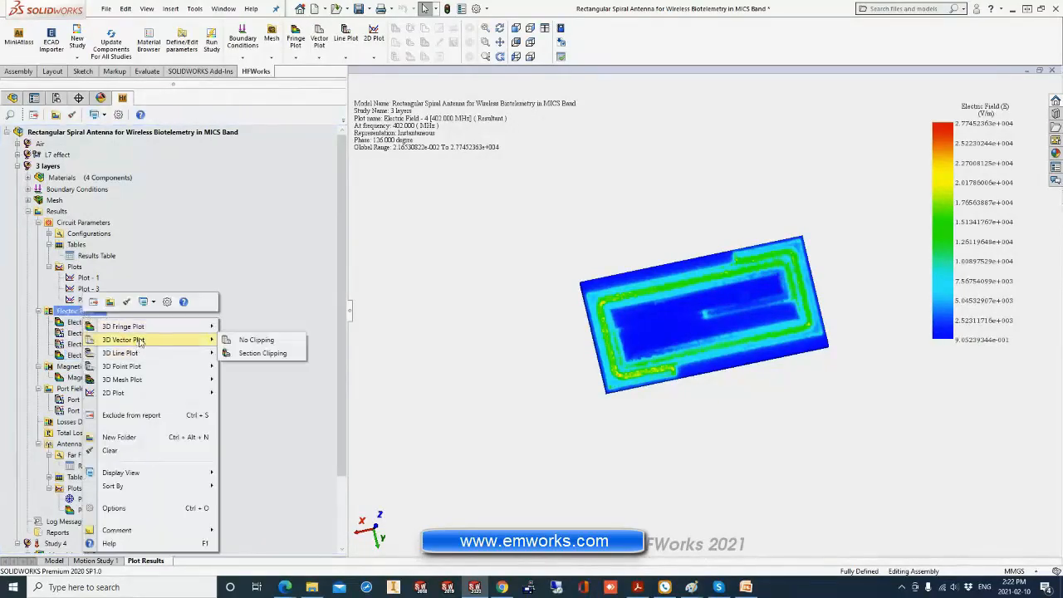
pyautogui.click(257, 340)
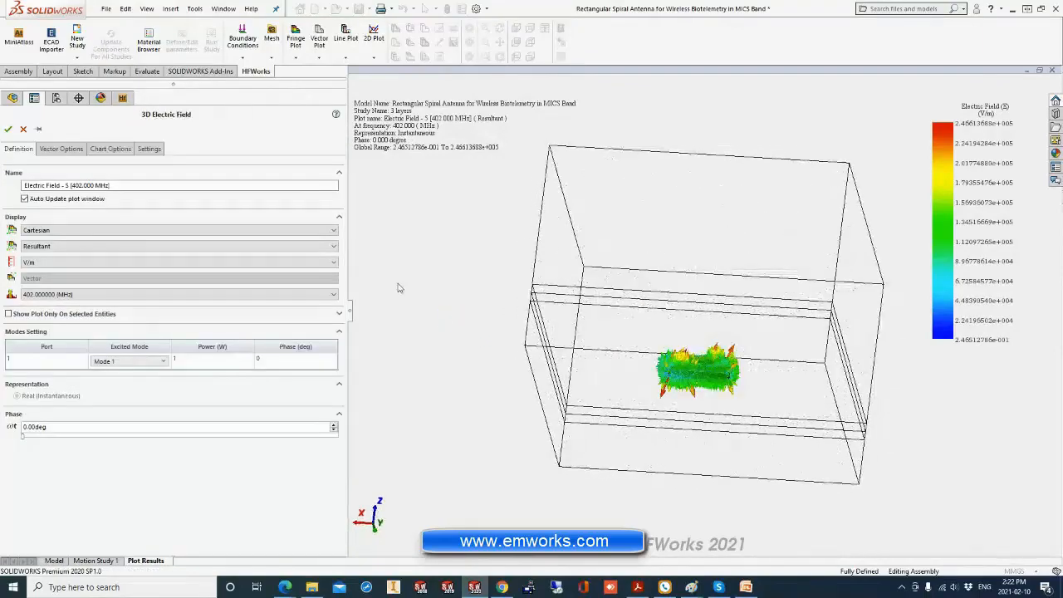
# Reduce the electric field plot's vector size to 30 and inspect the arrows around the antenna.
pyautogui.click(61, 148)
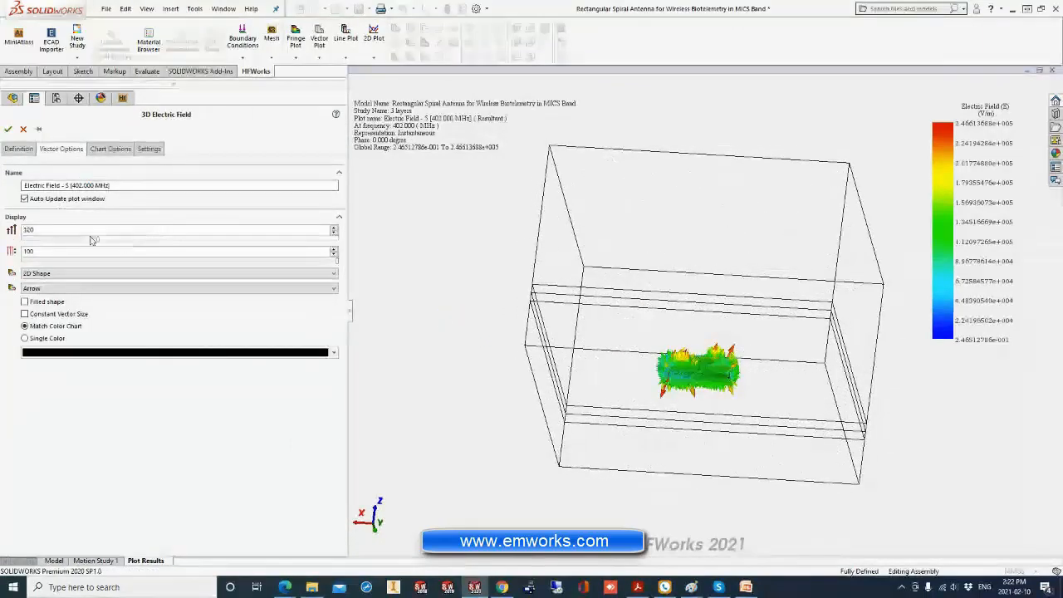
pyautogui.moveTo(91, 240); pyautogui.dragTo(52, 242)
pyautogui.scroll(-4, 749, 382)
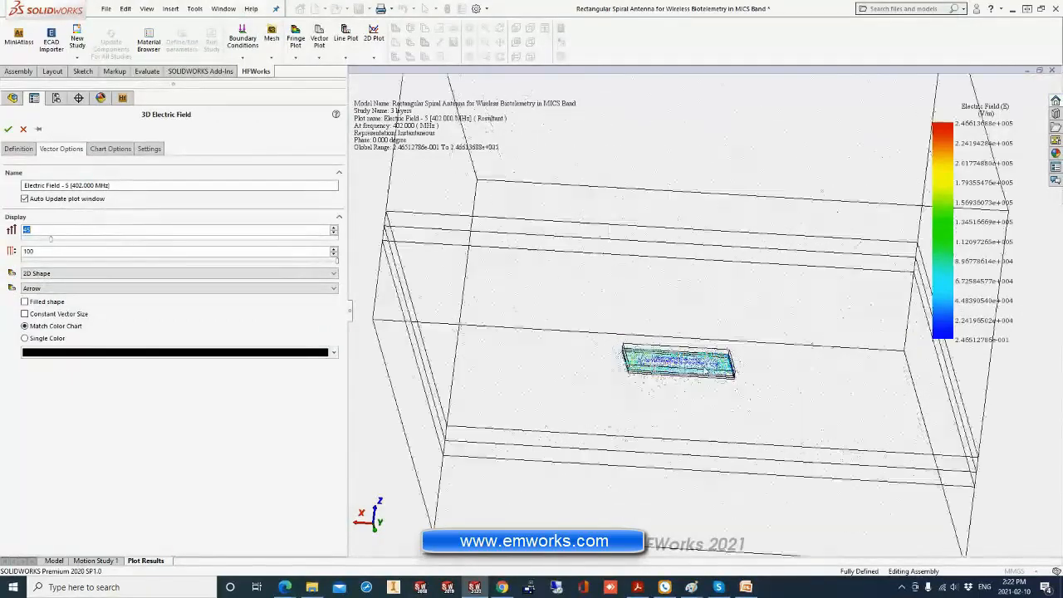
pyautogui.moveTo(696, 368); pyautogui.dragTo(693, 351, button='middle')
pyautogui.scroll(-2, 696, 379)
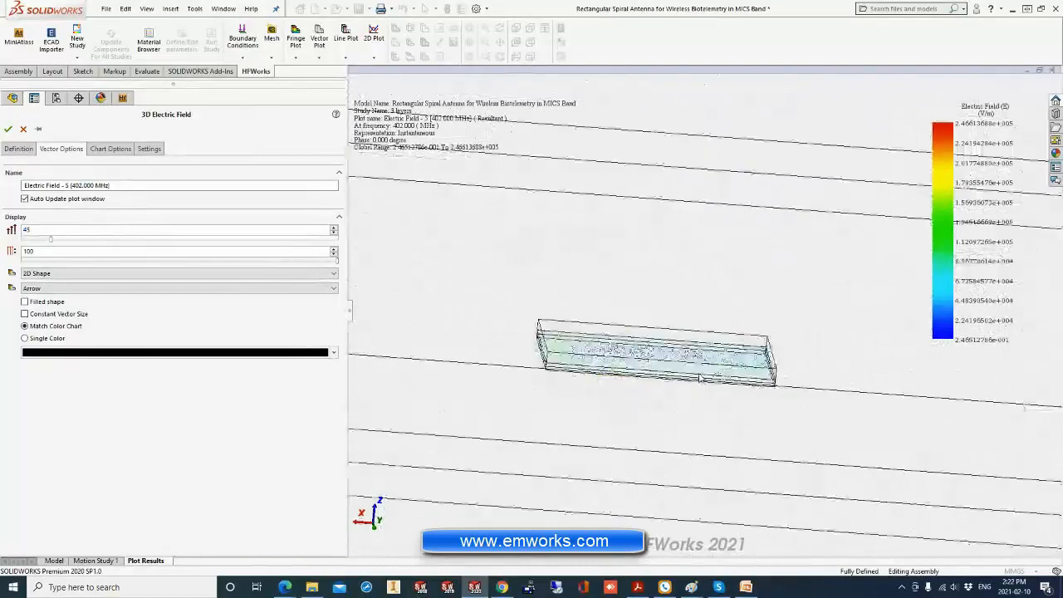
pyautogui.moveTo(643, 382); pyautogui.dragTo(652, 416, button='middle')
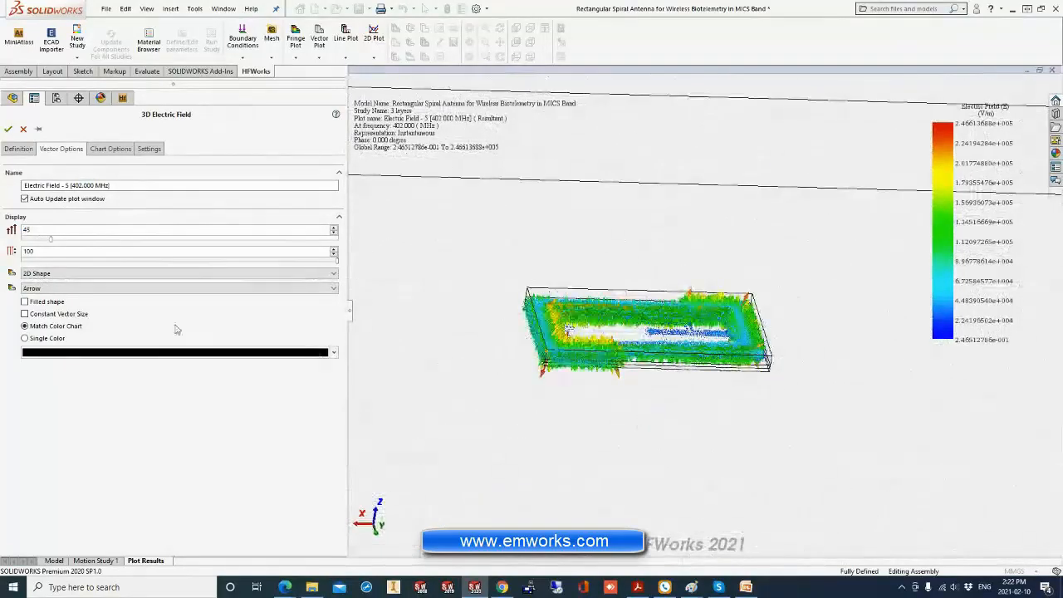
# Restrict the electric field vector plot to the Air component.
pyautogui.click(26, 149)
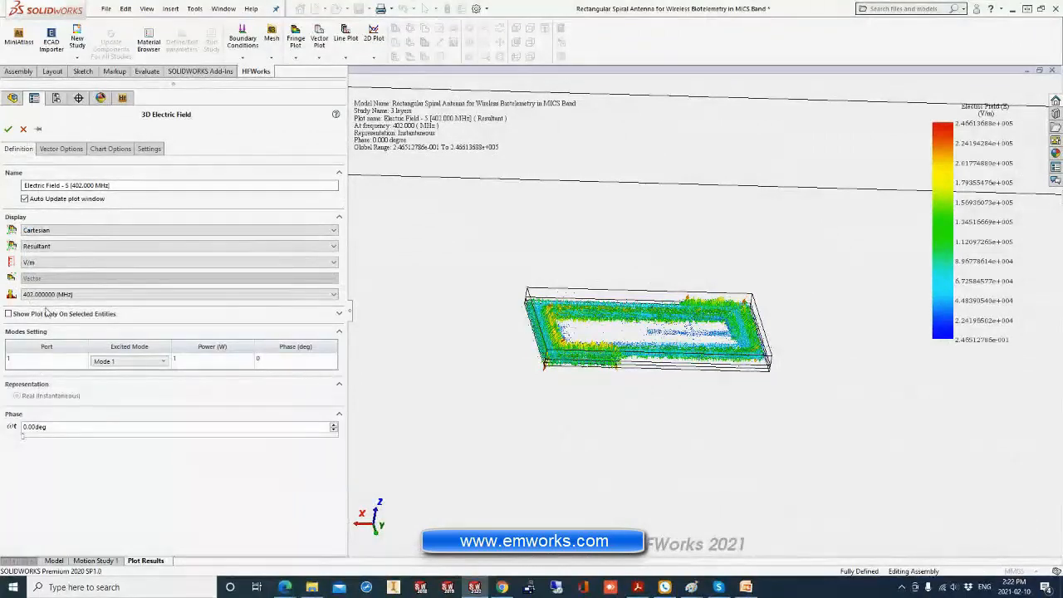
pyautogui.click(9, 314)
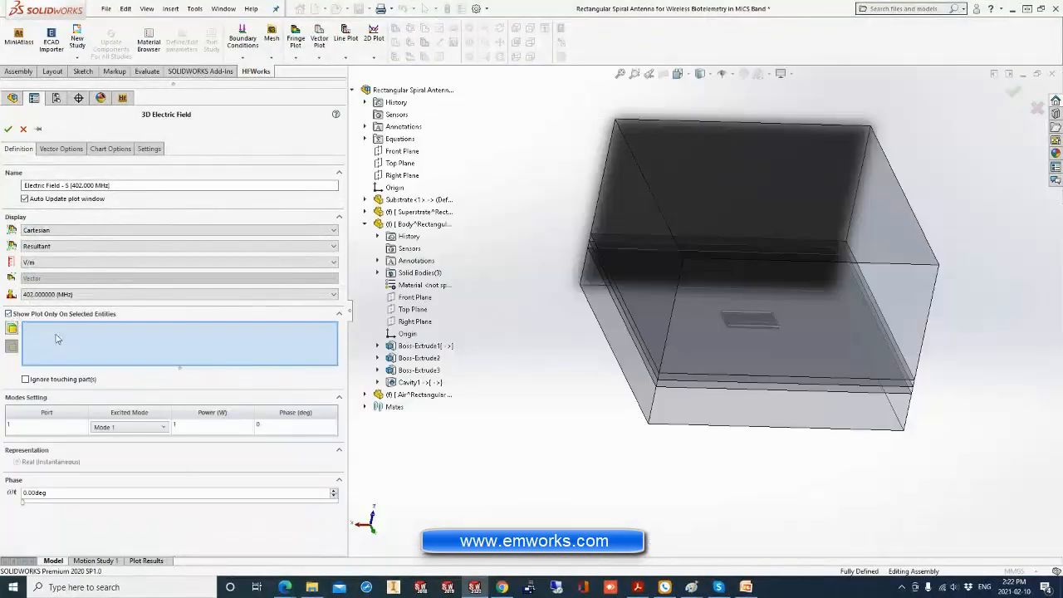
pyautogui.scroll(-2, 715, 368)
pyautogui.moveTo(728, 357); pyautogui.dragTo(745, 324, button='middle')
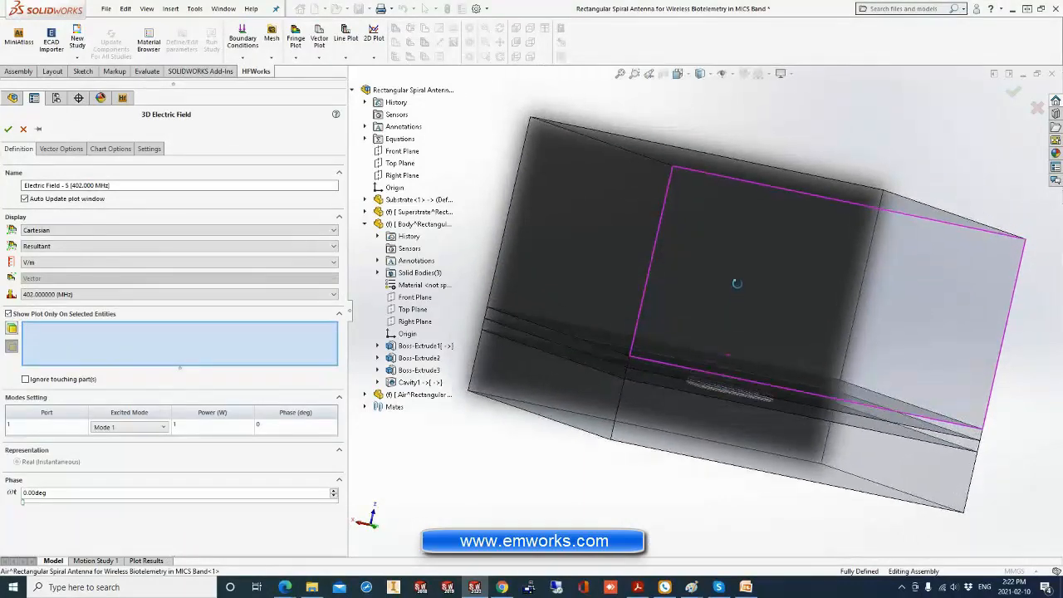
pyautogui.click(875, 281)
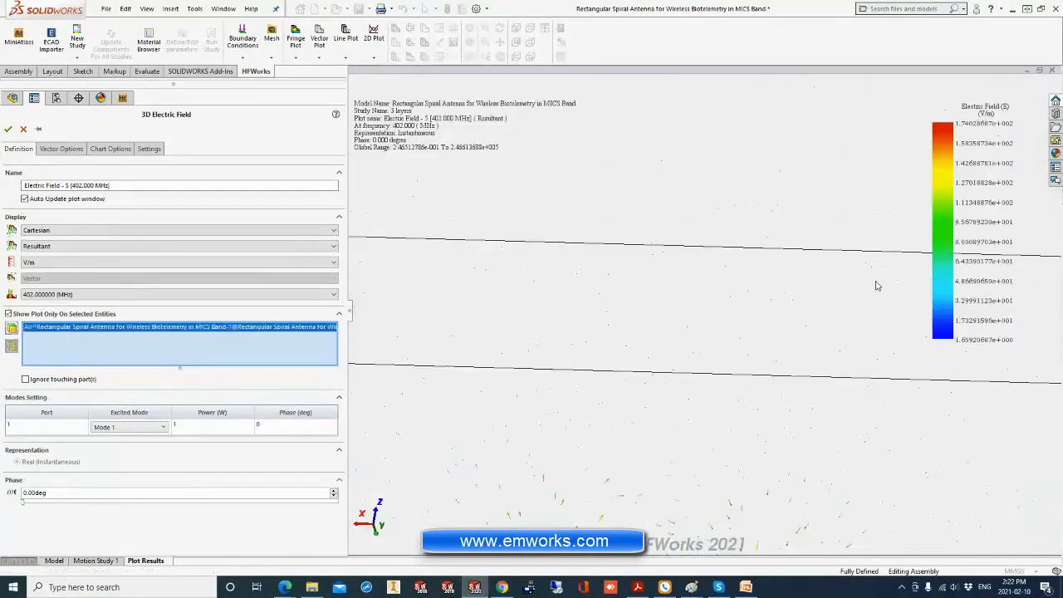
pyautogui.rightClick(758, 284)
pyautogui.click(781, 287)
pyautogui.moveTo(686, 361); pyautogui.dragTo(670, 308, button='middle')
# Set the air region's vector size to 230 and turn on constant vector size for its arrows.
pyautogui.click(60, 149)
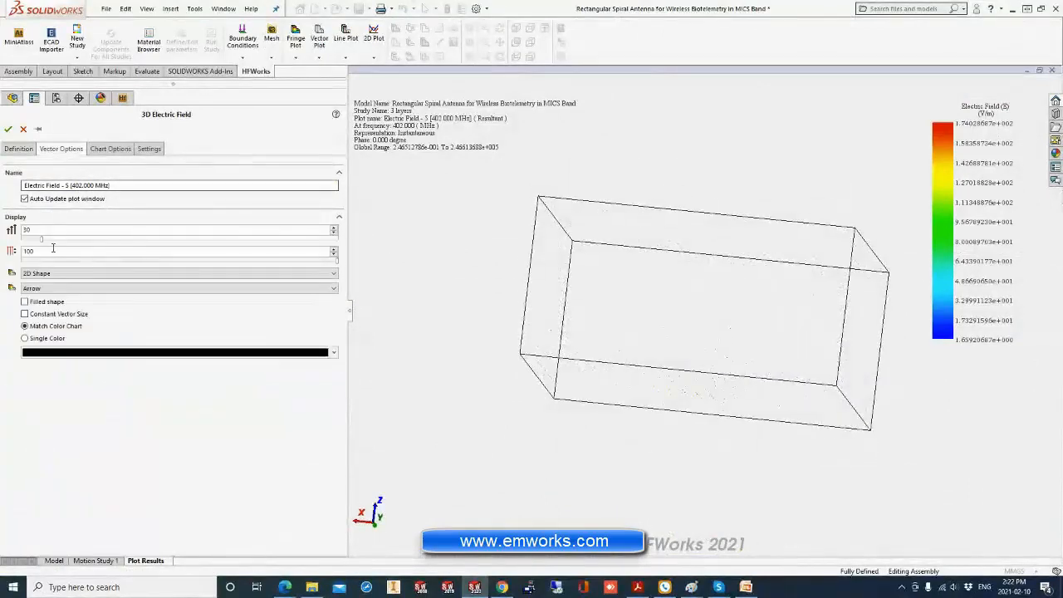
pyautogui.click(159, 242)
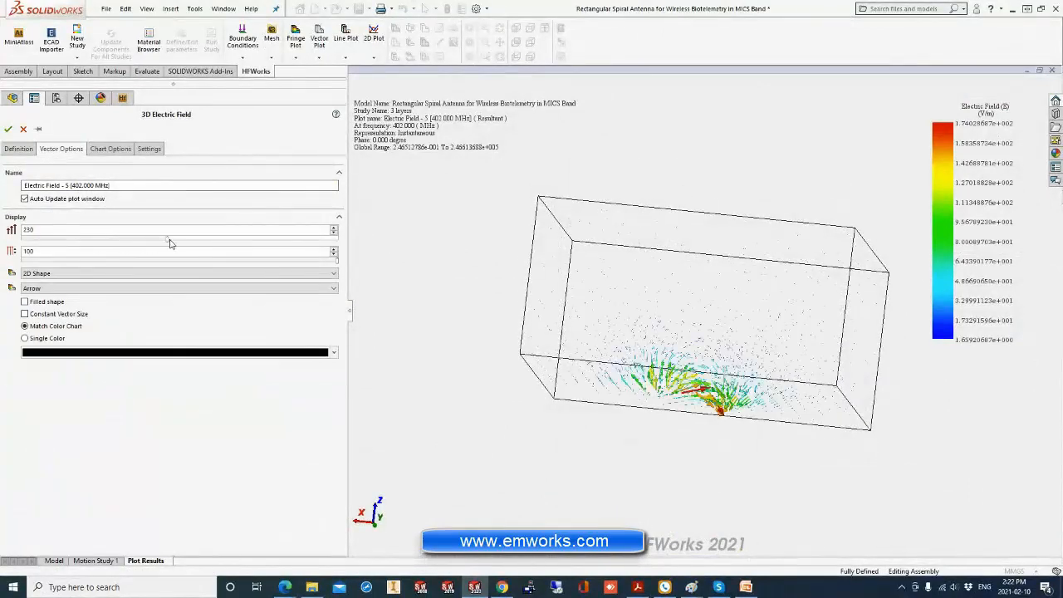
pyautogui.moveTo(627, 340); pyautogui.dragTo(653, 343, button='middle')
pyautogui.scroll(-3, 669, 351)
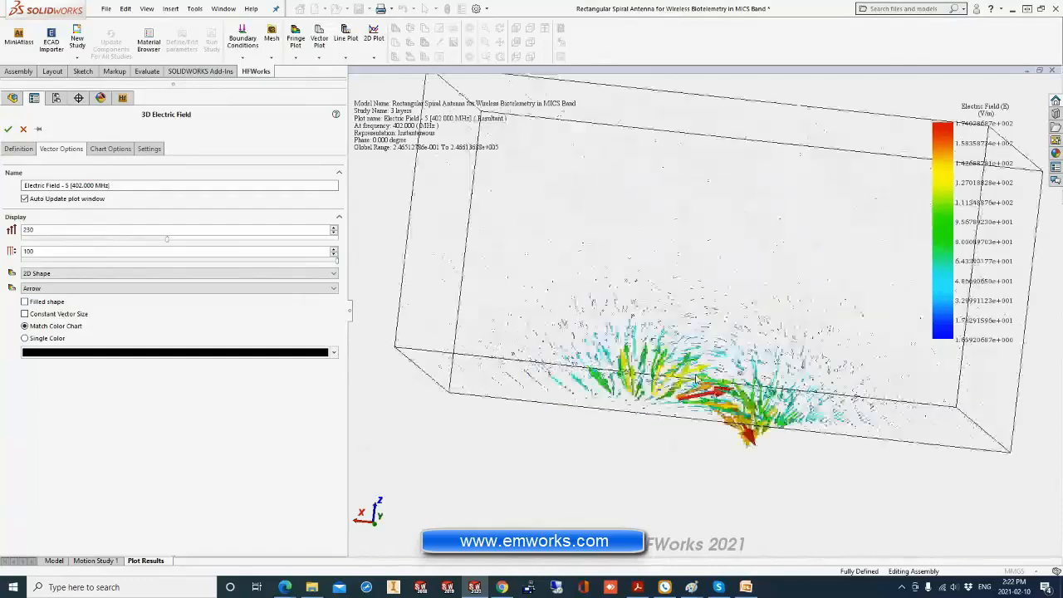
pyautogui.scroll(2, 696, 374)
pyautogui.moveTo(696, 376); pyautogui.dragTo(719, 374, button='middle')
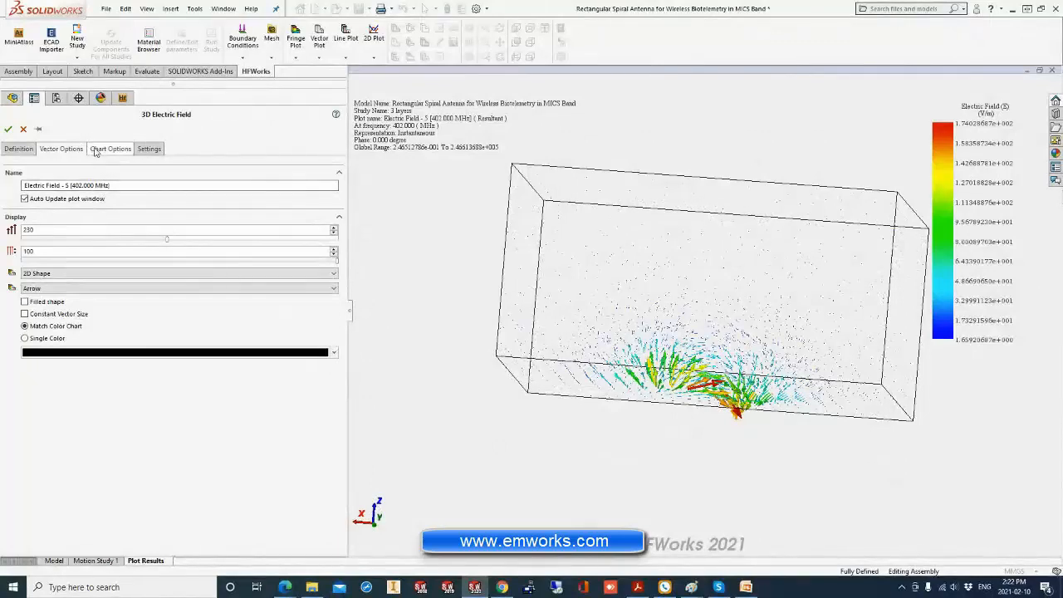
pyautogui.click(57, 315)
pyautogui.moveTo(517, 333); pyautogui.dragTo(538, 345, button='middle')
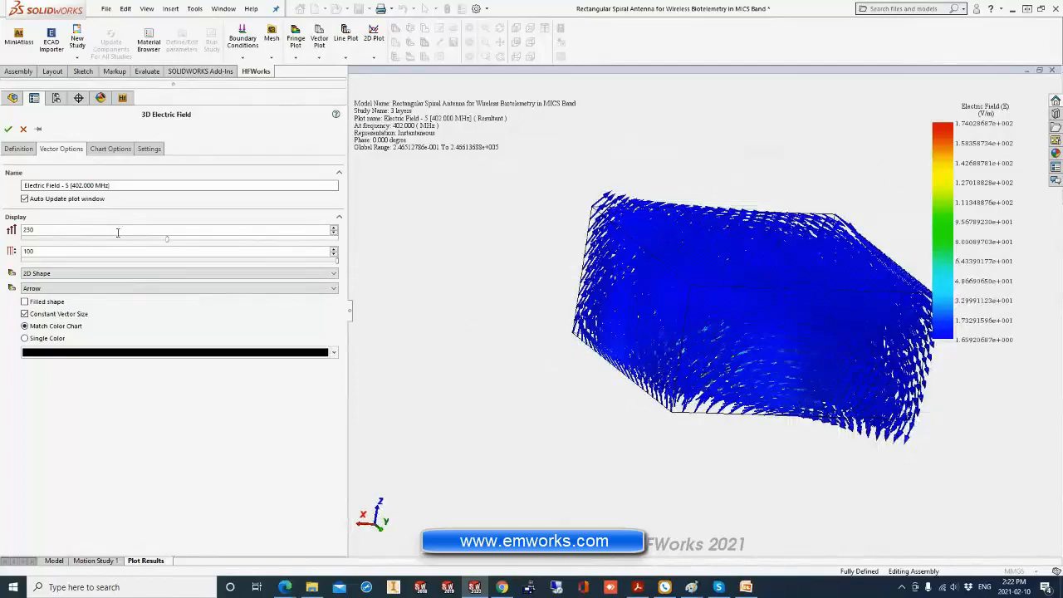
# Reduce the air region's vector size to 75 and accept the electric field vector plot after inspecting the arrows.
pyautogui.moveTo(122, 244); pyautogui.dragTo(70, 240)
pyautogui.moveTo(539, 292); pyautogui.dragTo(582, 304, button='middle')
pyautogui.scroll(-2, 819, 357)
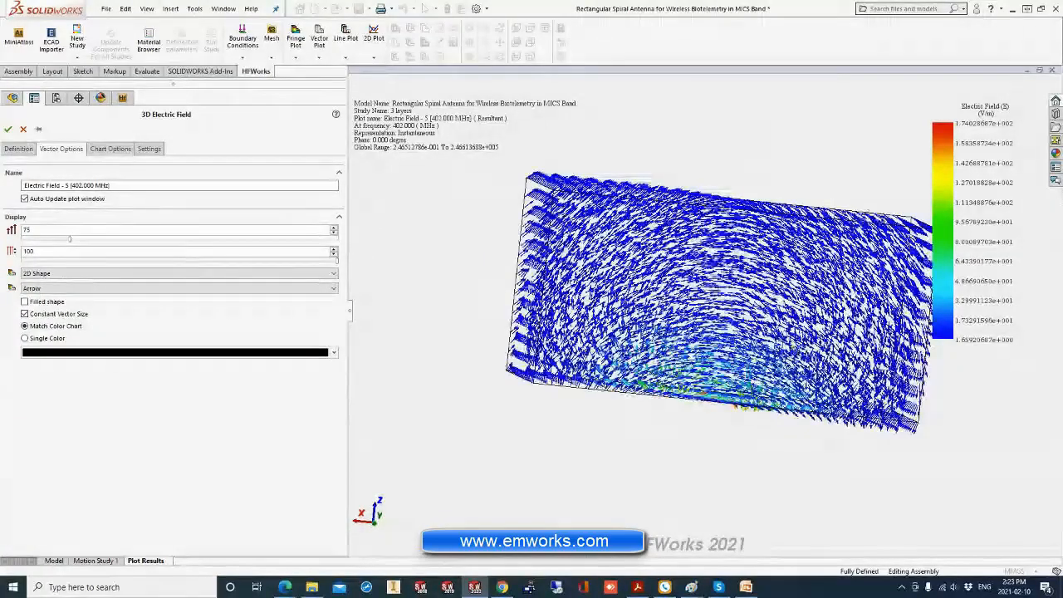
pyautogui.moveTo(810, 353)
pyautogui.mouseDown(button='middle')
pyautogui.moveTo(797, 238)
pyautogui.moveTo(820, 368)
pyautogui.mouseUp(button='middle')
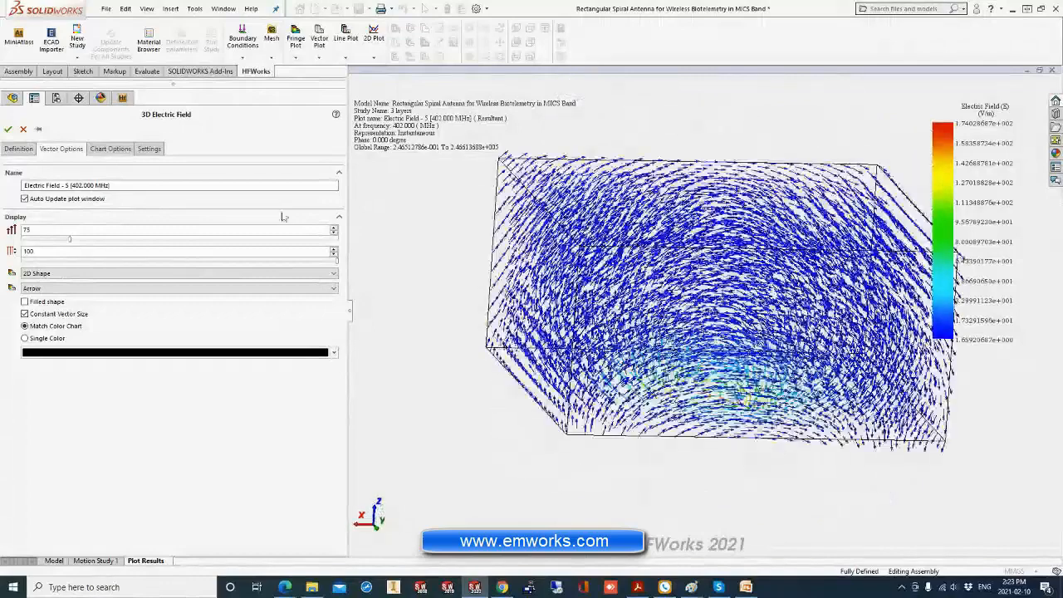
pyautogui.click(8, 129)
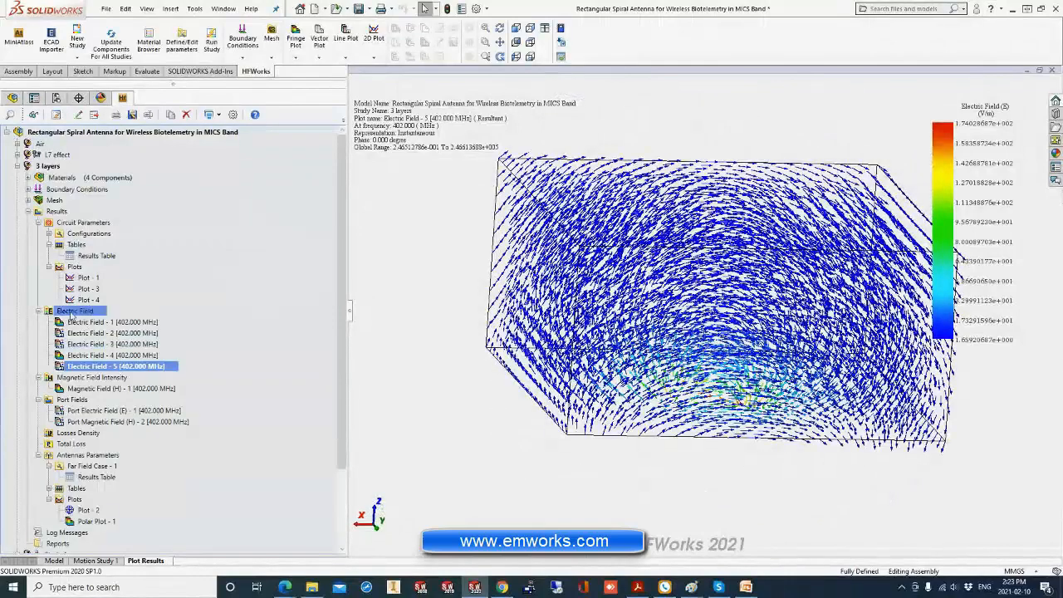
pyautogui.moveTo(600, 314); pyautogui.dragTo(623, 326, button='middle')
pyautogui.scroll(2, 623, 325)
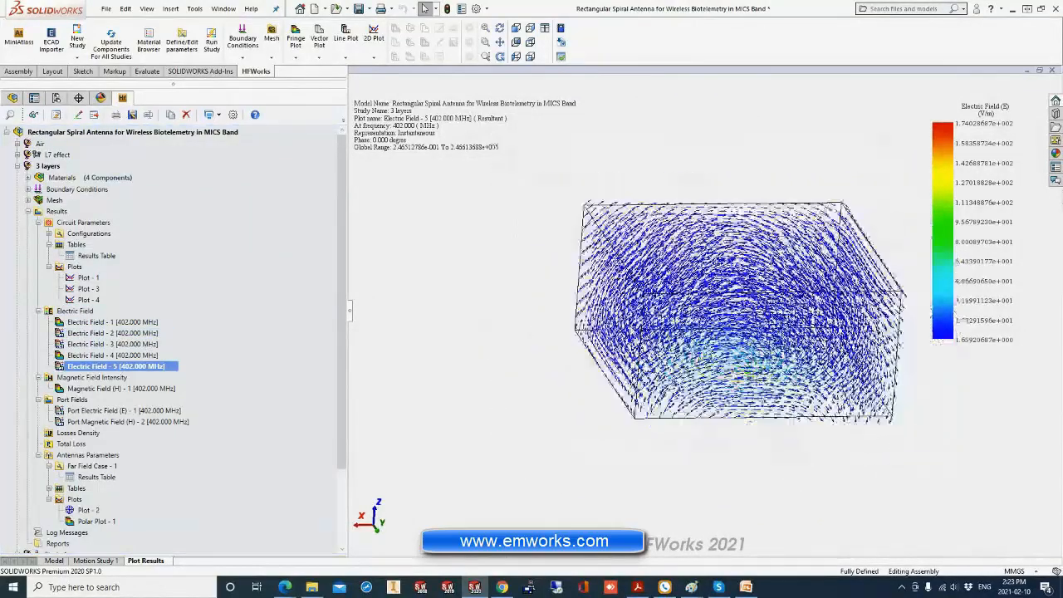
# Create a linear 2D plot of the electric field with 51 points between two diagonally opposite corners of the body layers.
pyautogui.rightClick(74, 316)
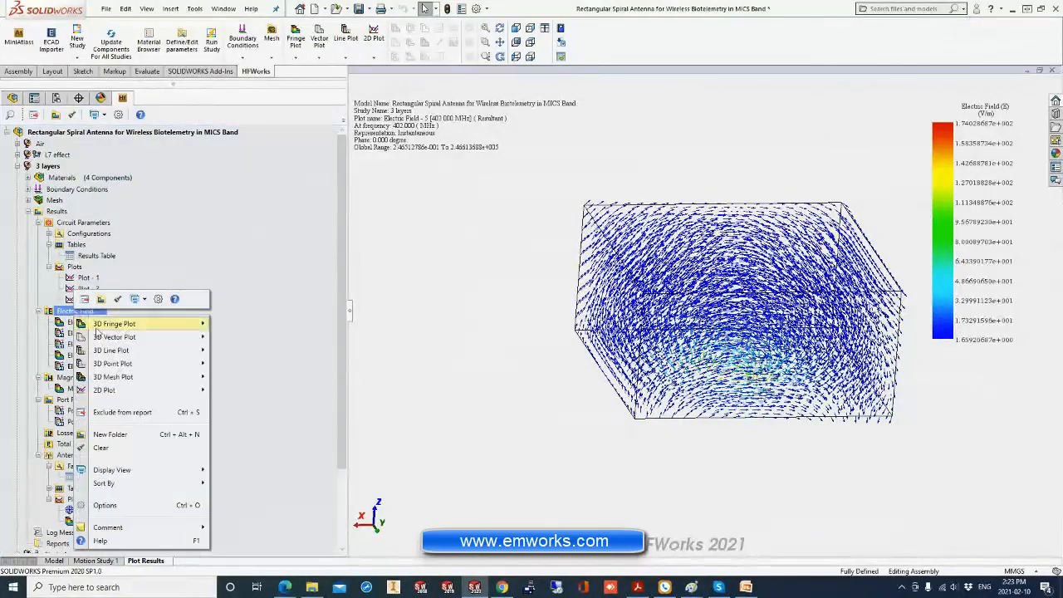
pyautogui.moveTo(151, 394)
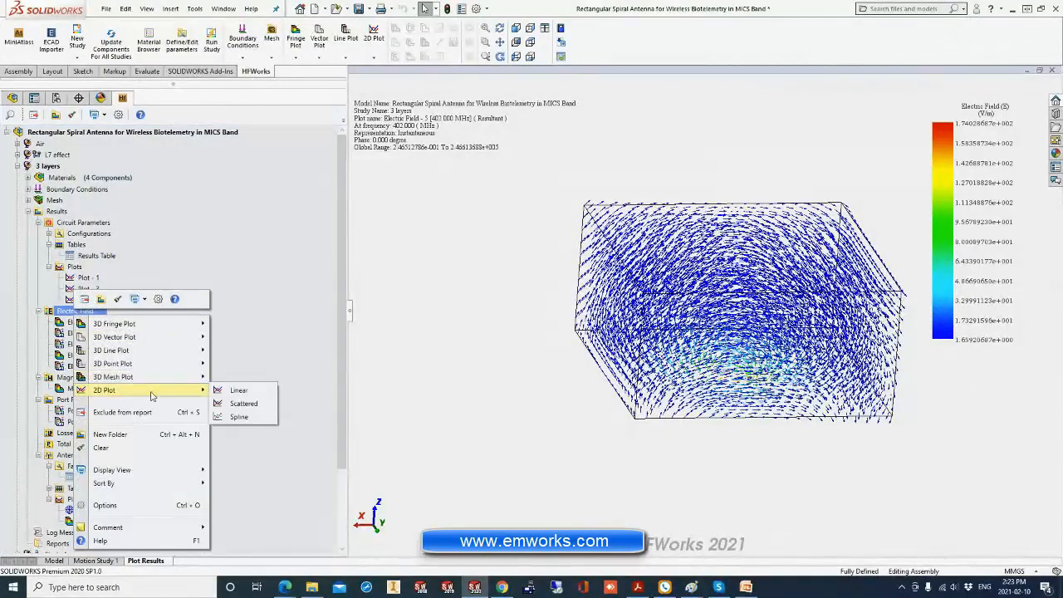
pyautogui.click(239, 391)
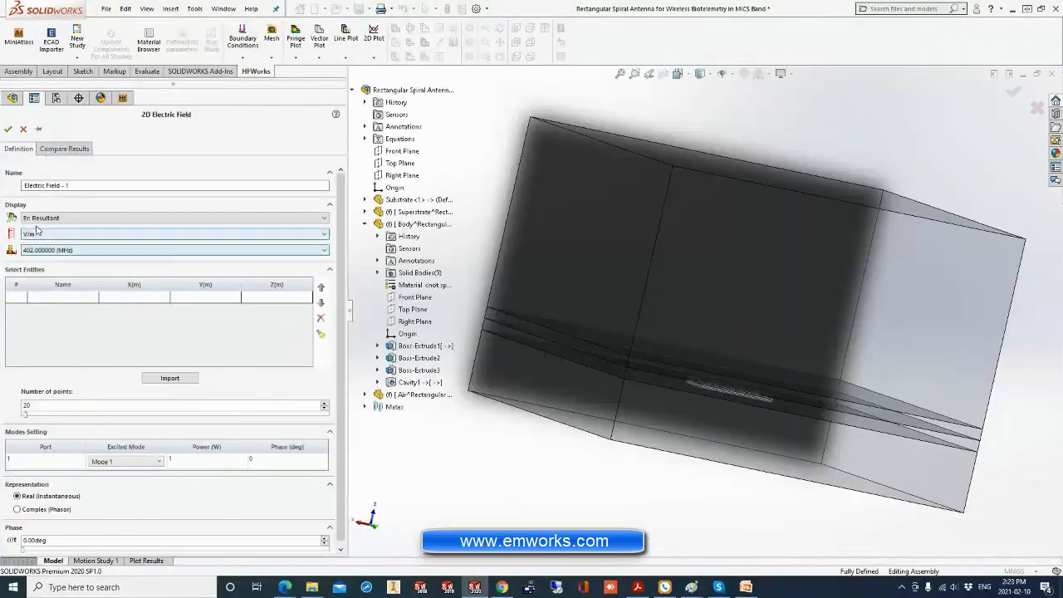
pyautogui.moveTo(446, 264); pyautogui.dragTo(486, 283, button='middle')
pyautogui.moveTo(624, 367); pyautogui.dragTo(908, 416, button='middle')
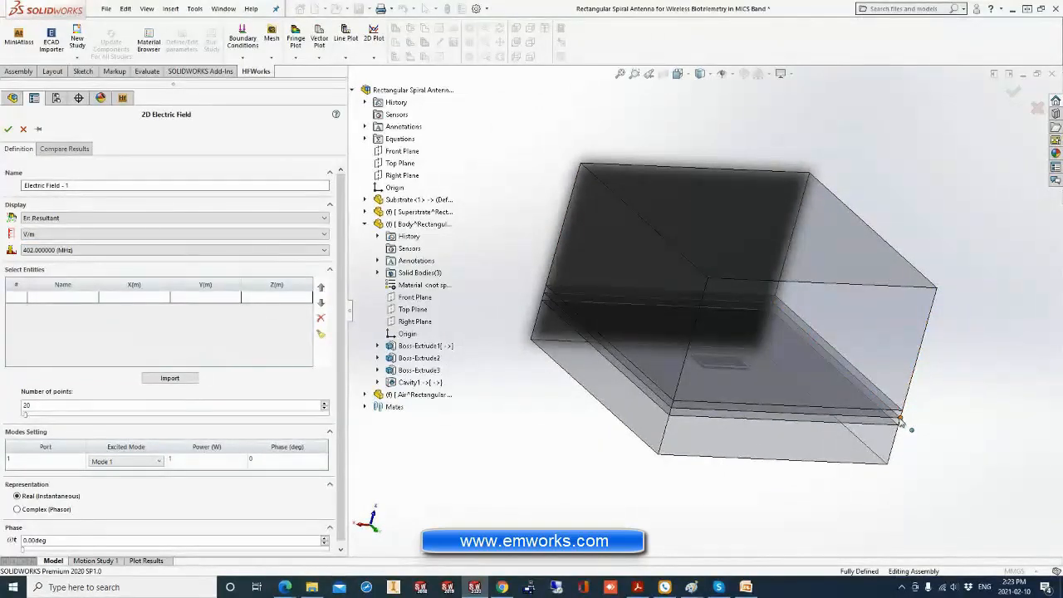
pyautogui.click(902, 419)
pyautogui.click(544, 295)
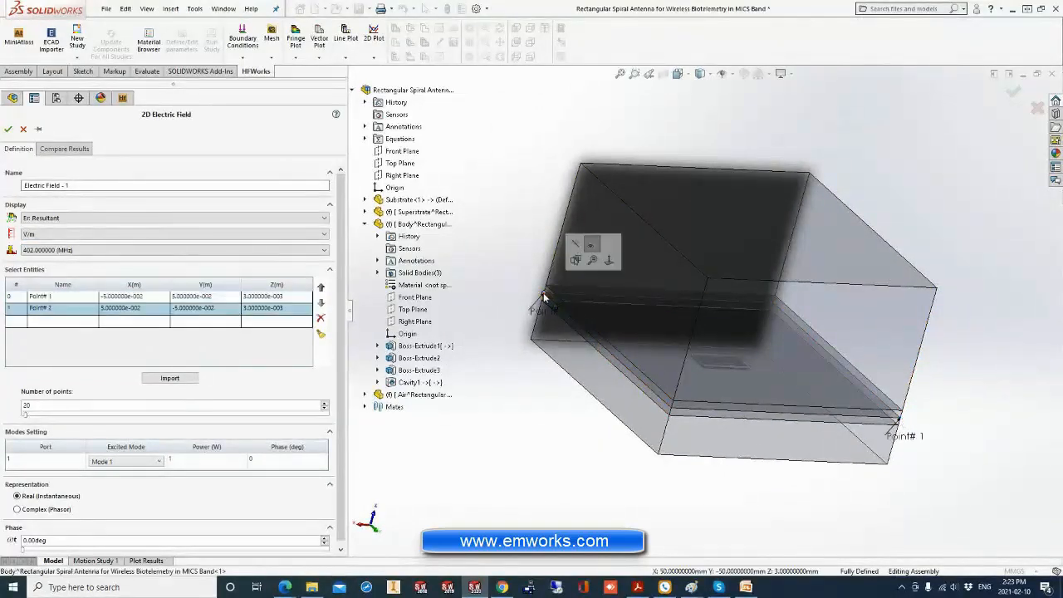
pyautogui.moveTo(39, 406); pyautogui.dragTo(20, 407)
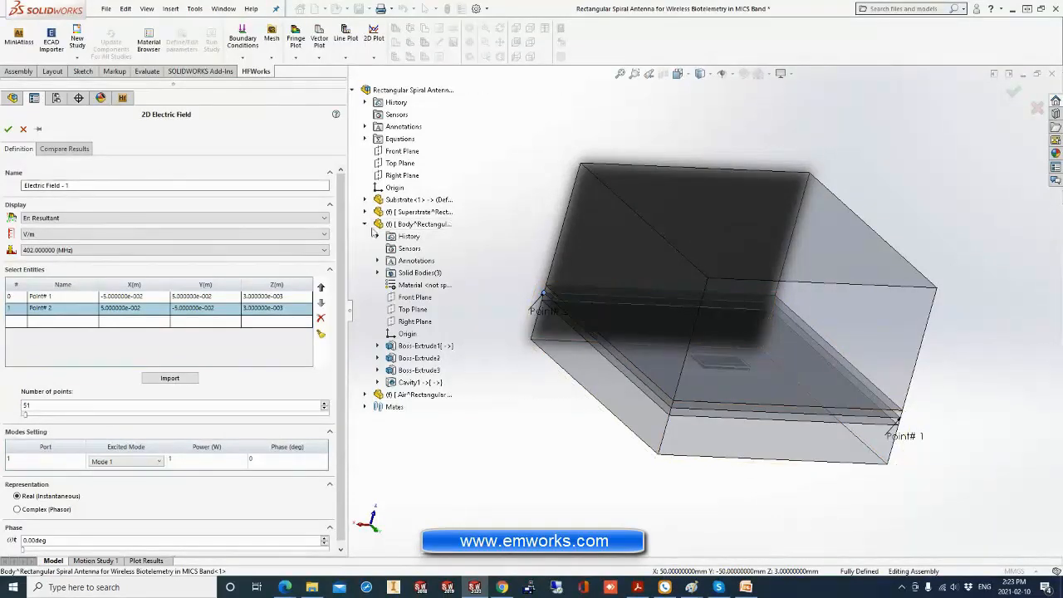
pyautogui.click(7, 129)
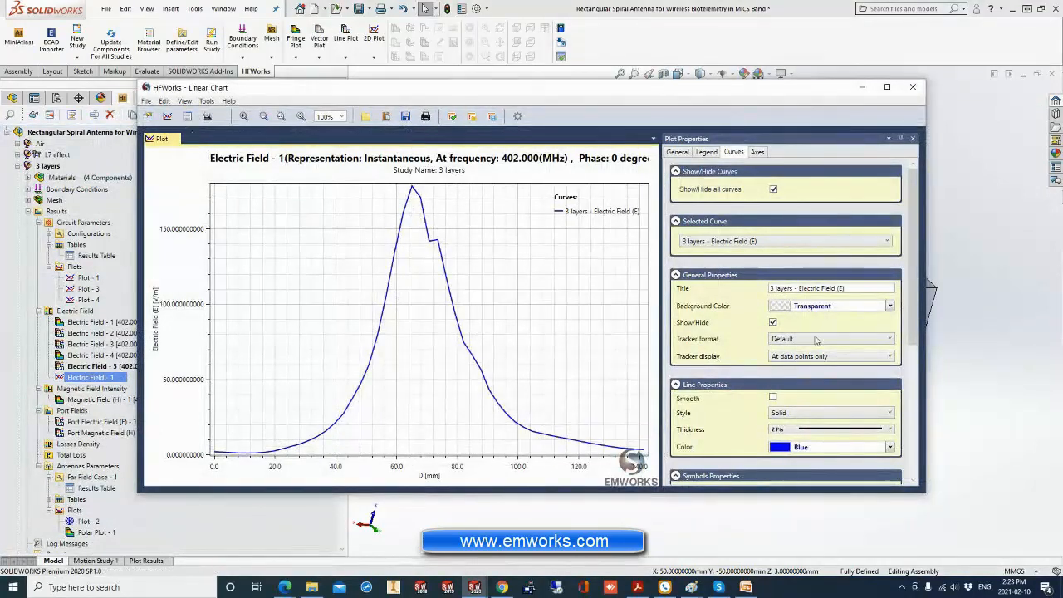
# Smooth the electric field curve, review its listed points from 2.8 to 28.3 mm, and close the chart.
pyautogui.click(774, 399)
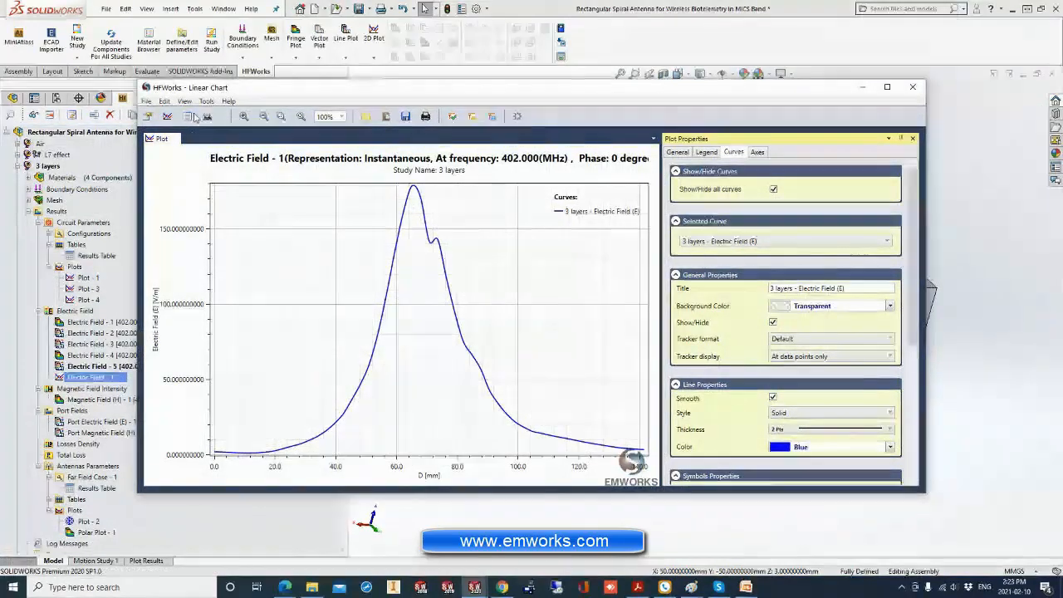
pyautogui.click(188, 117)
pyautogui.moveTo(787, 239); pyautogui.dragTo(808, 367)
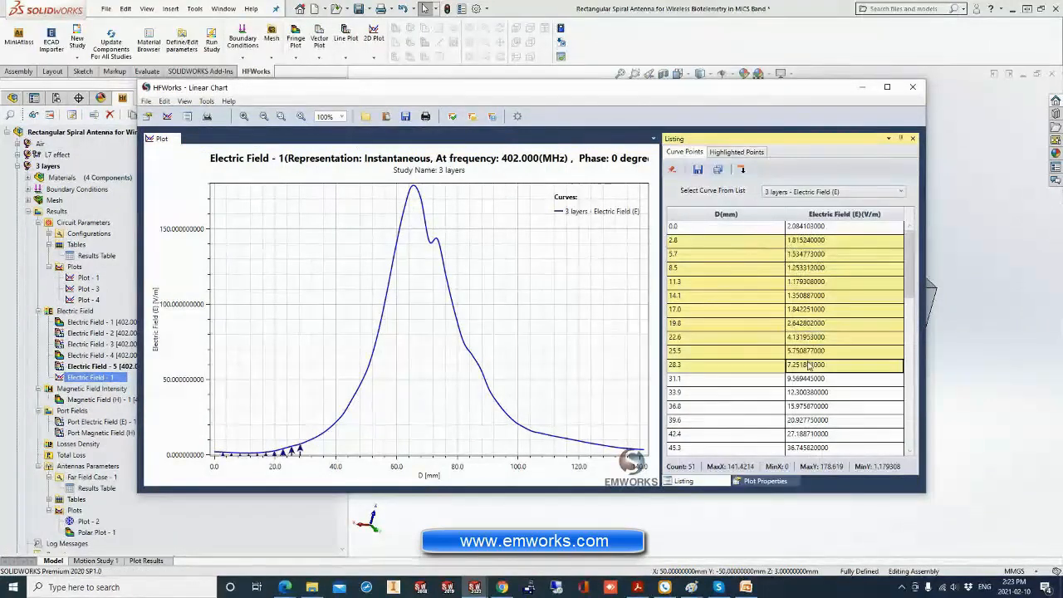
pyautogui.click(412, 191)
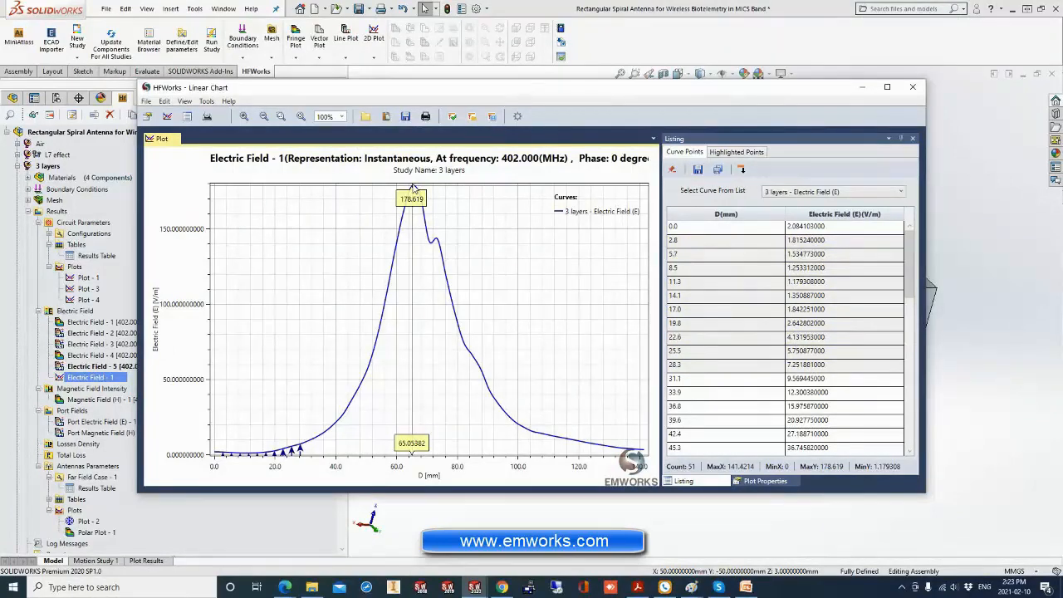
pyautogui.click(913, 88)
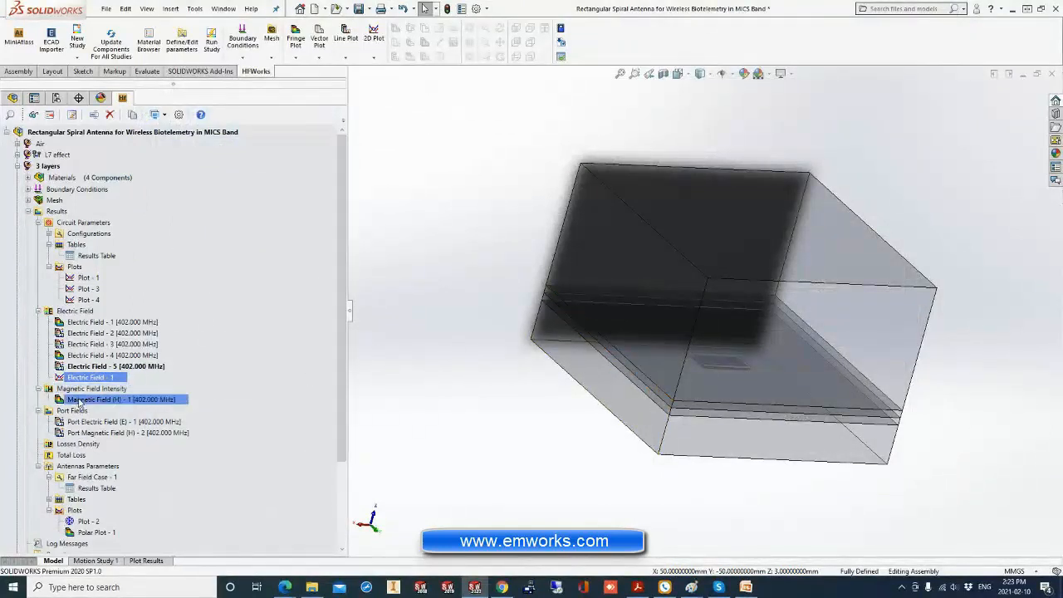
# Start a 3D fringe plot of the magnetic field intensity with iso clipping and turn on the gray model view.
pyautogui.click(78, 390)
pyautogui.rightClick(79, 394)
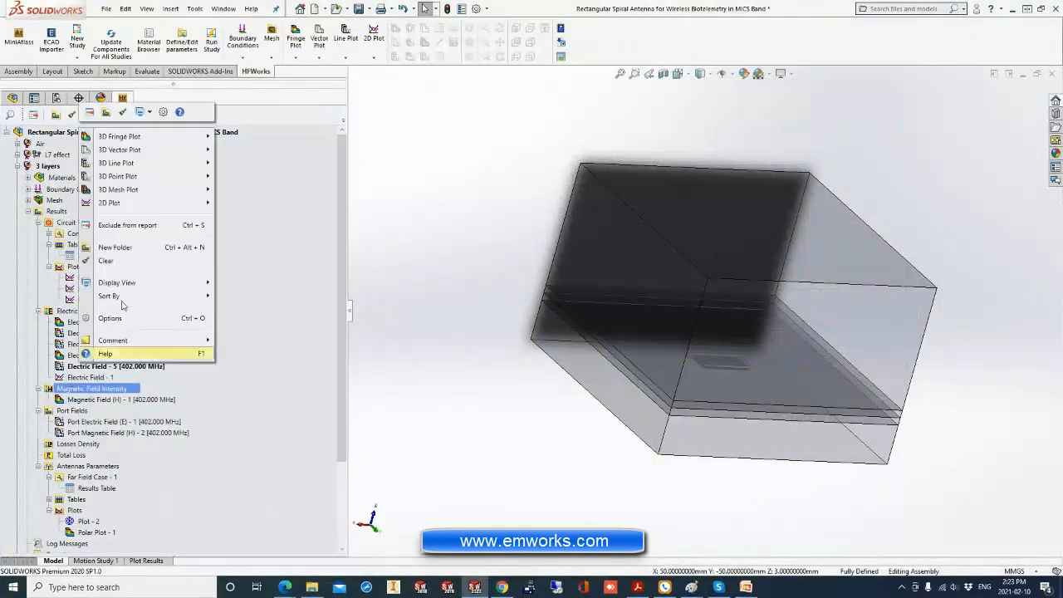
pyautogui.moveTo(157, 149)
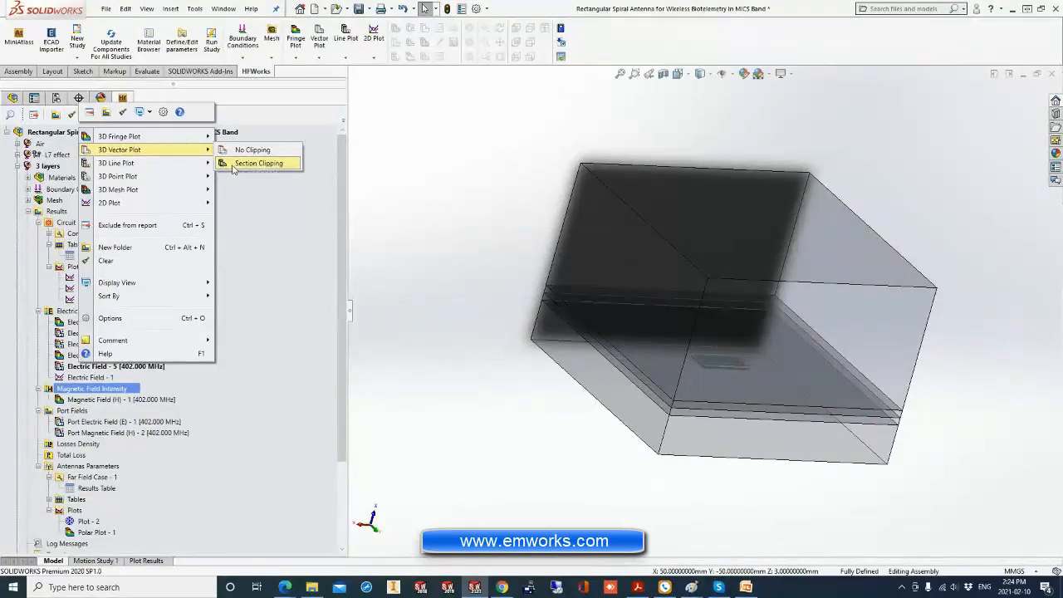
pyautogui.moveTo(192, 136)
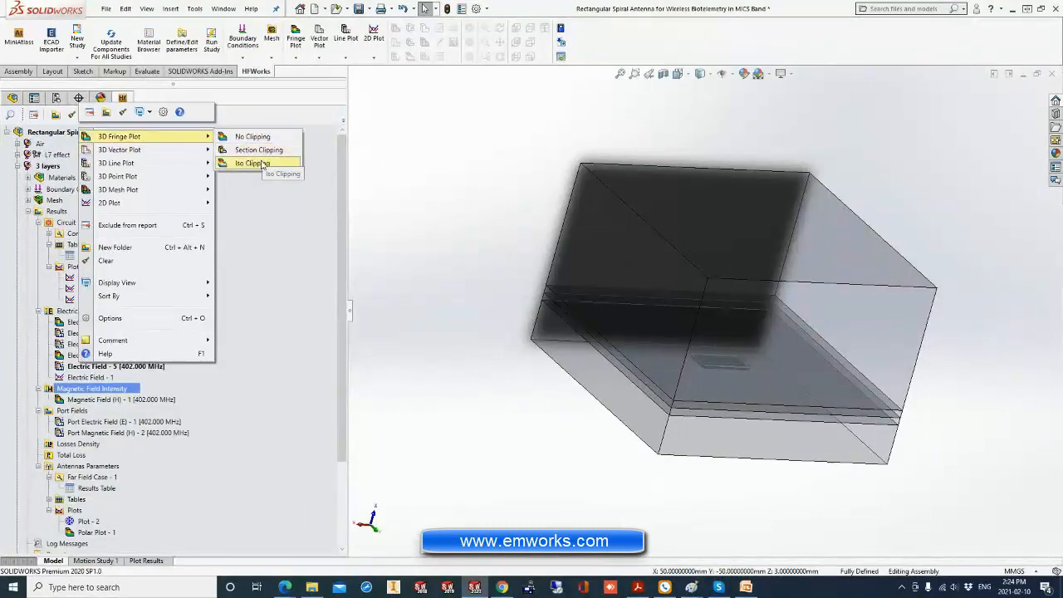
pyautogui.click(262, 164)
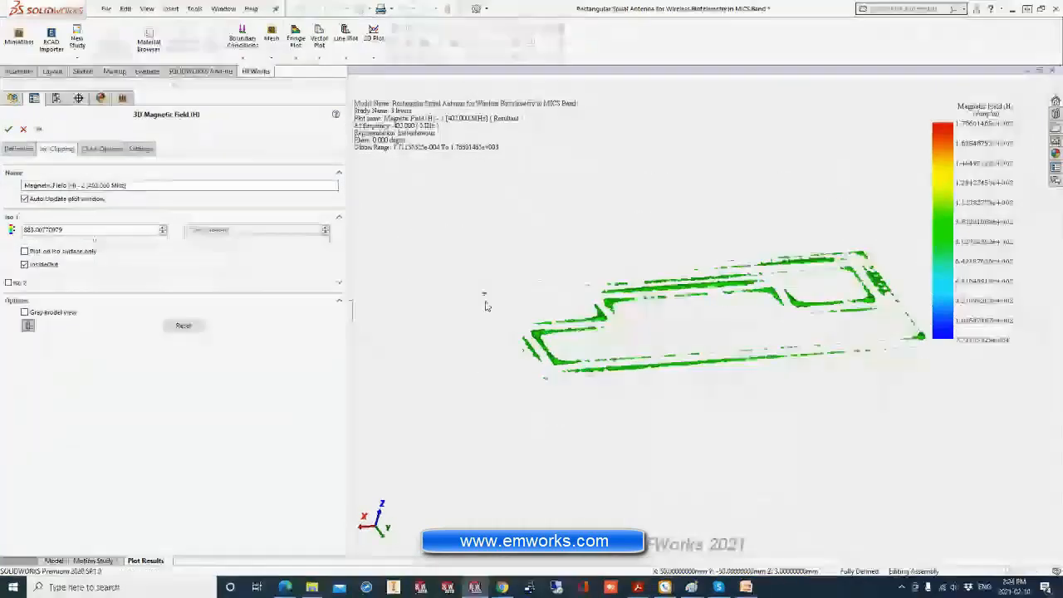
pyautogui.click(72, 315)
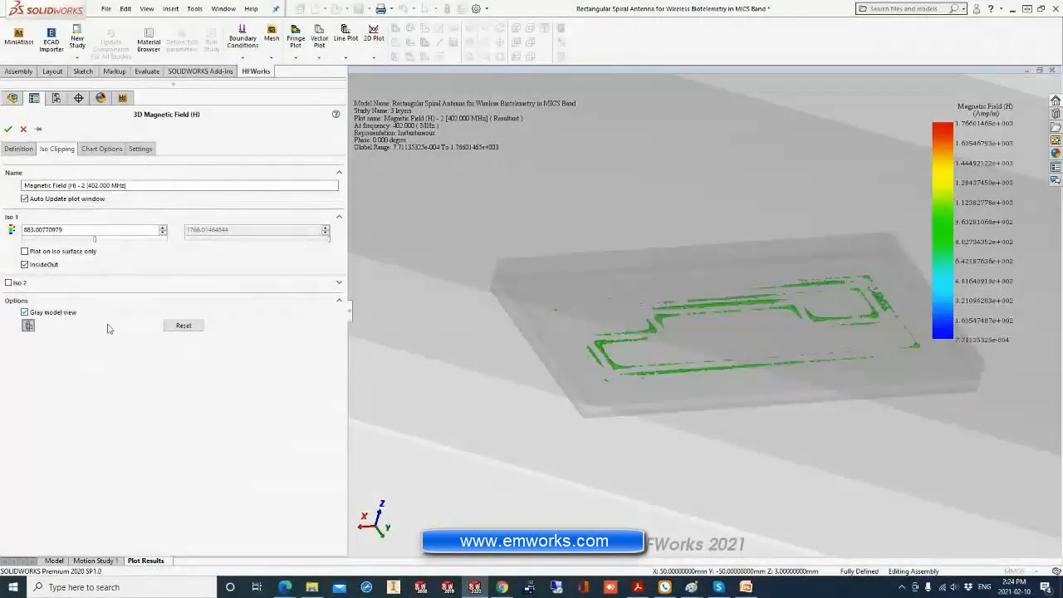
# Lower the magnetic field plot's Iso 1 value to about 264.9.
pyautogui.scroll(3, 684, 355)
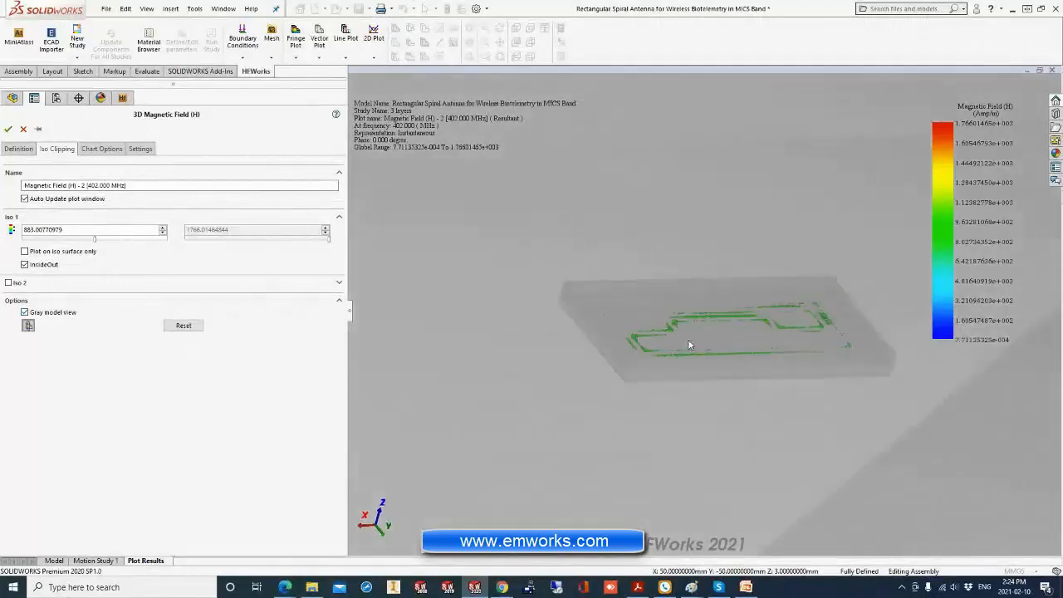
pyautogui.scroll(1, 688, 341)
pyautogui.moveTo(681, 340); pyautogui.dragTo(667, 342, button='middle')
pyautogui.scroll(-1, 759, 352)
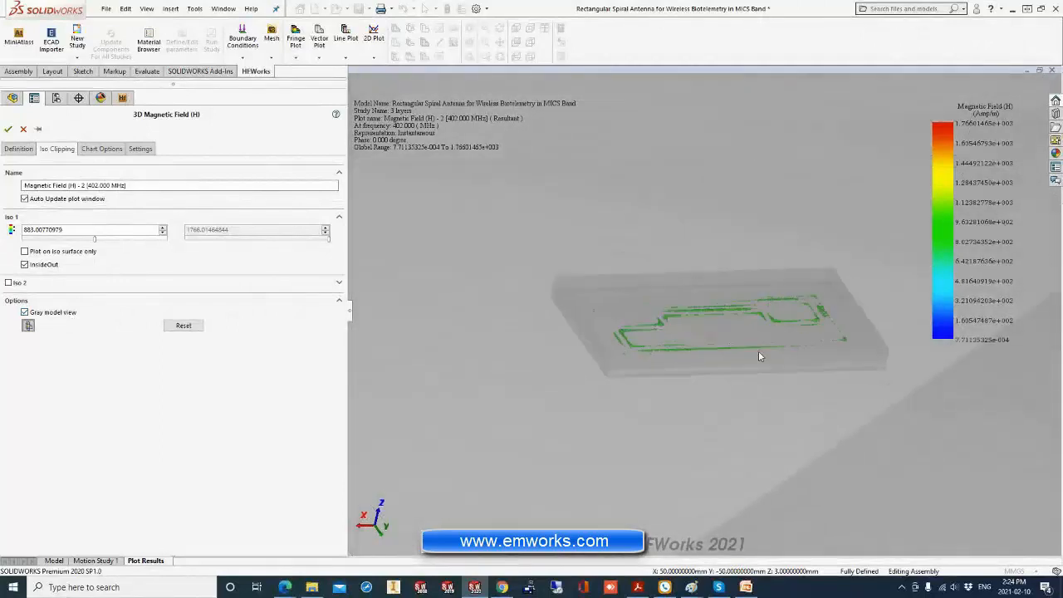
pyautogui.scroll(-2, 796, 339)
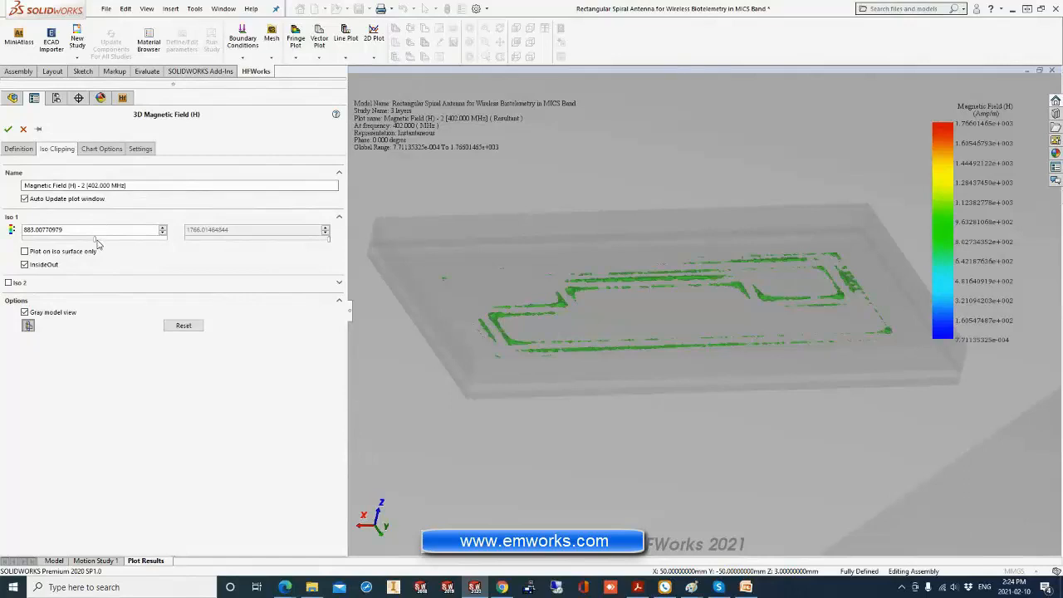
pyautogui.moveTo(96, 240); pyautogui.dragTo(44, 240)
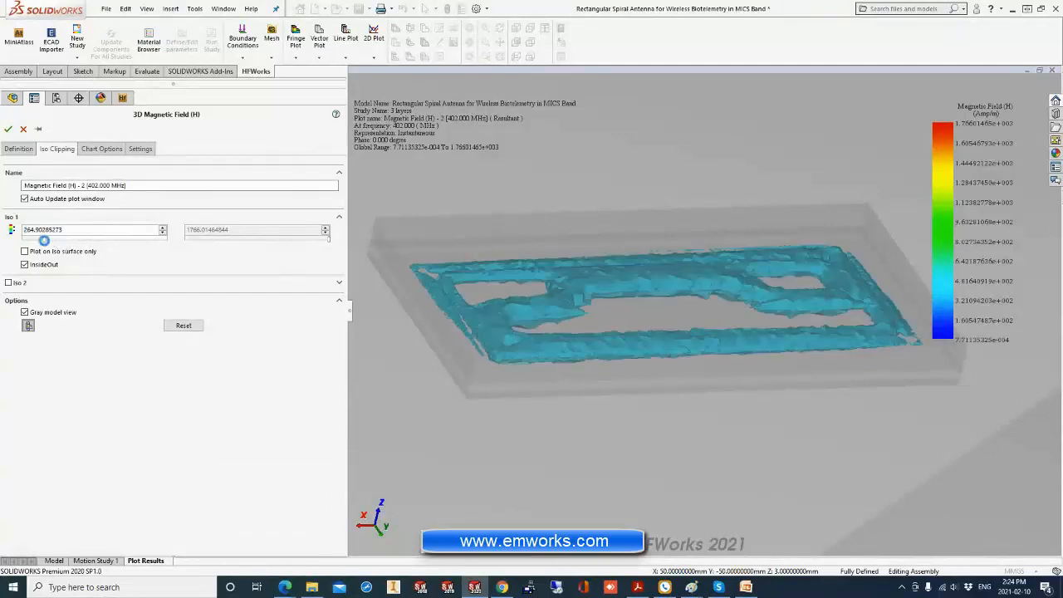
# Enable Iso 2 with Multilayers in the magnetic field plot and set its upper value to about 1289.19.
pyautogui.click(10, 284)
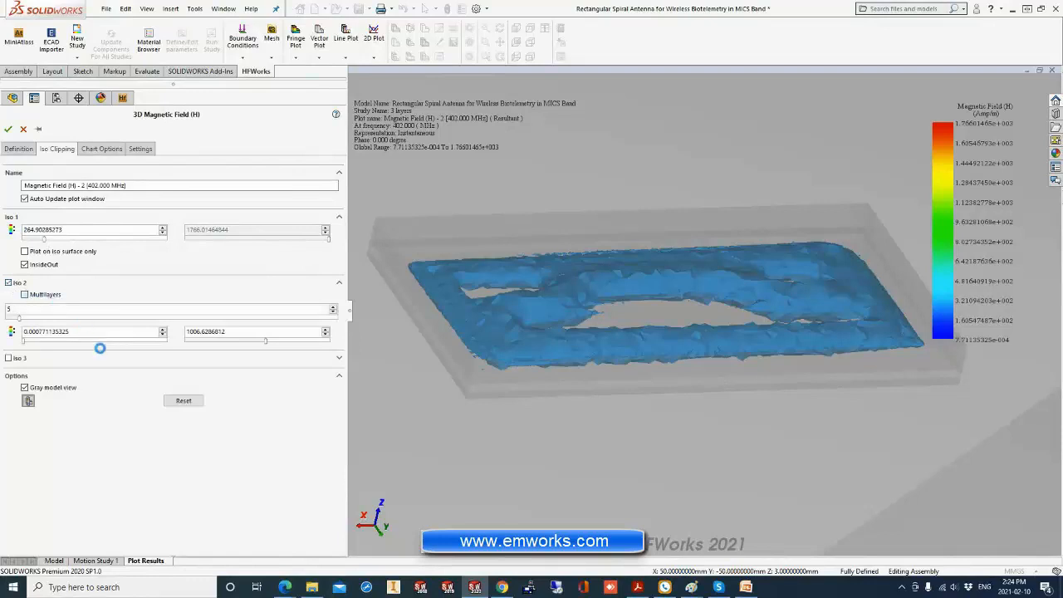
pyautogui.moveTo(103, 341); pyautogui.dragTo(53, 344)
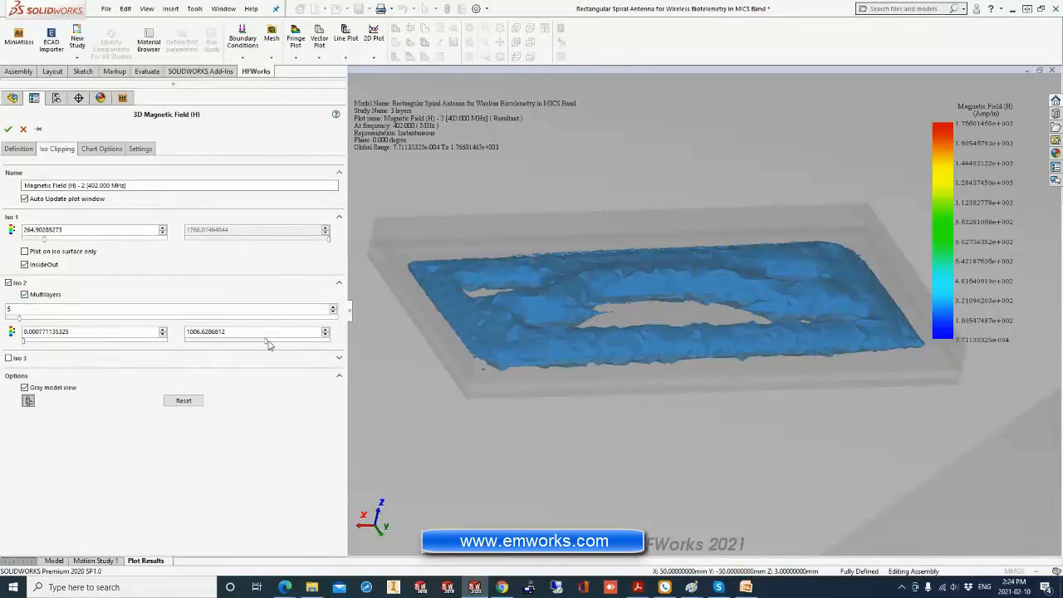
pyautogui.moveTo(268, 345); pyautogui.dragTo(291, 345)
# Raise the Iso 1 value to about 1713.03 and accept the magnetic field iso plot.
pyautogui.moveTo(47, 240); pyautogui.dragTo(148, 246)
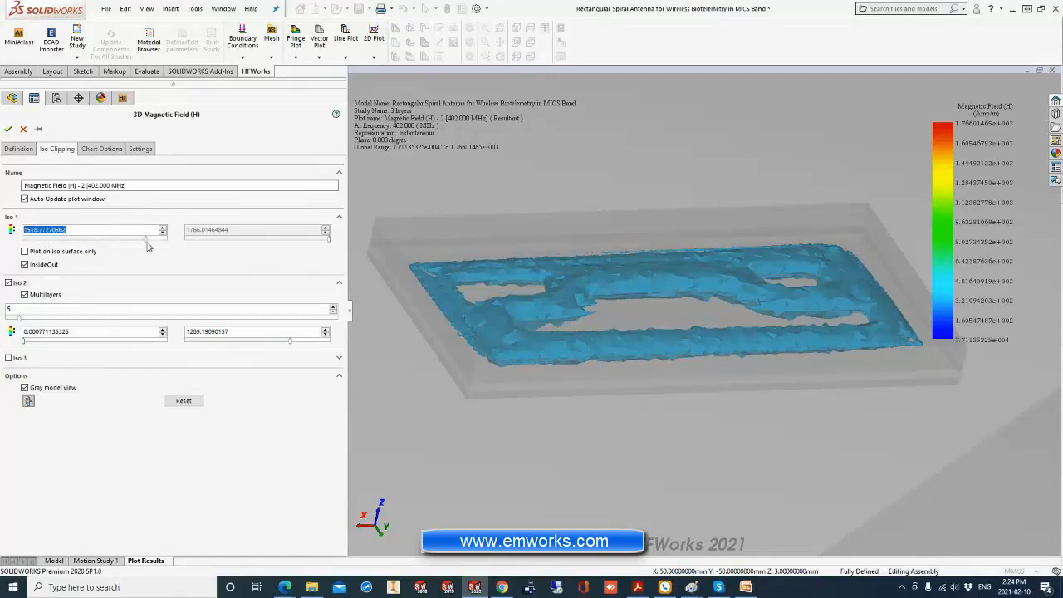
pyautogui.moveTo(532, 299); pyautogui.dragTo(552, 329, button='middle')
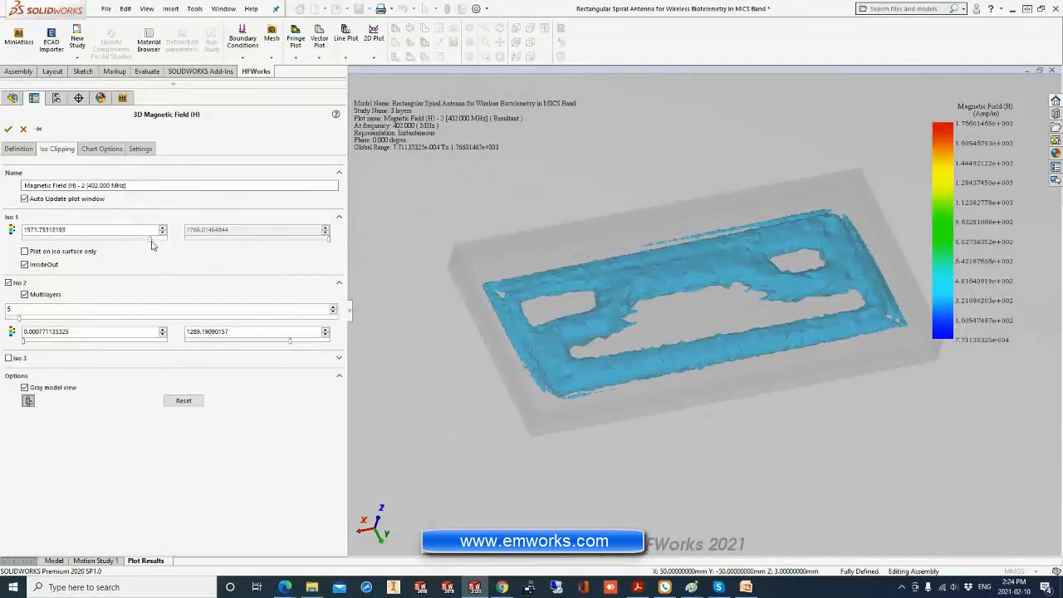
pyautogui.moveTo(152, 245); pyautogui.dragTo(163, 243)
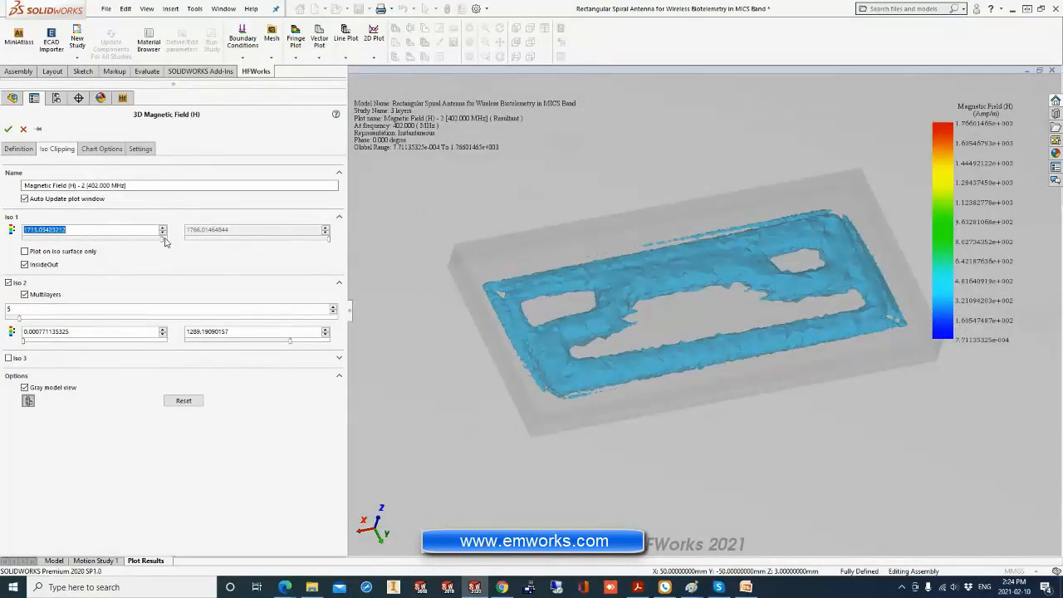
pyautogui.click(8, 130)
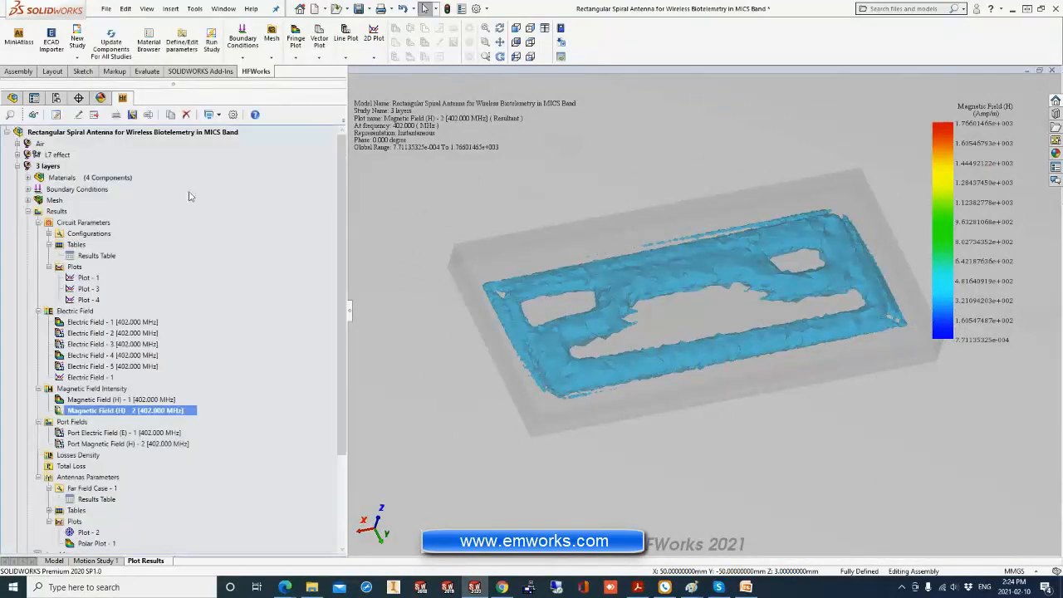
# Collapse the 3 layers study's Circuit Parameters, Electric Field, Magnetic Field Intensity and Port Fields results.
pyautogui.click(39, 311)
pyautogui.click(38, 223)
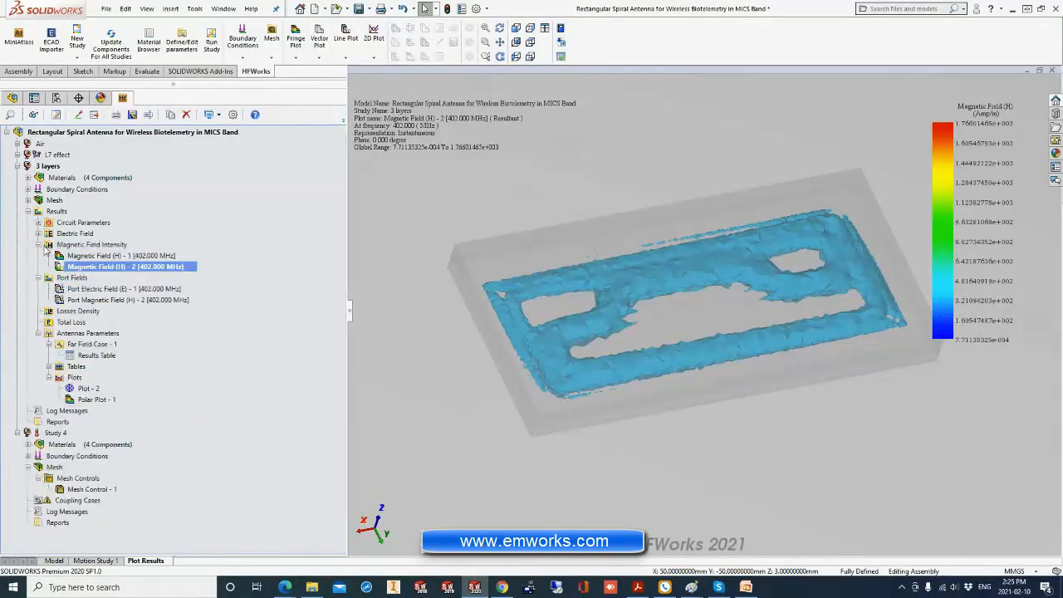
pyautogui.click(38, 245)
pyautogui.click(39, 256)
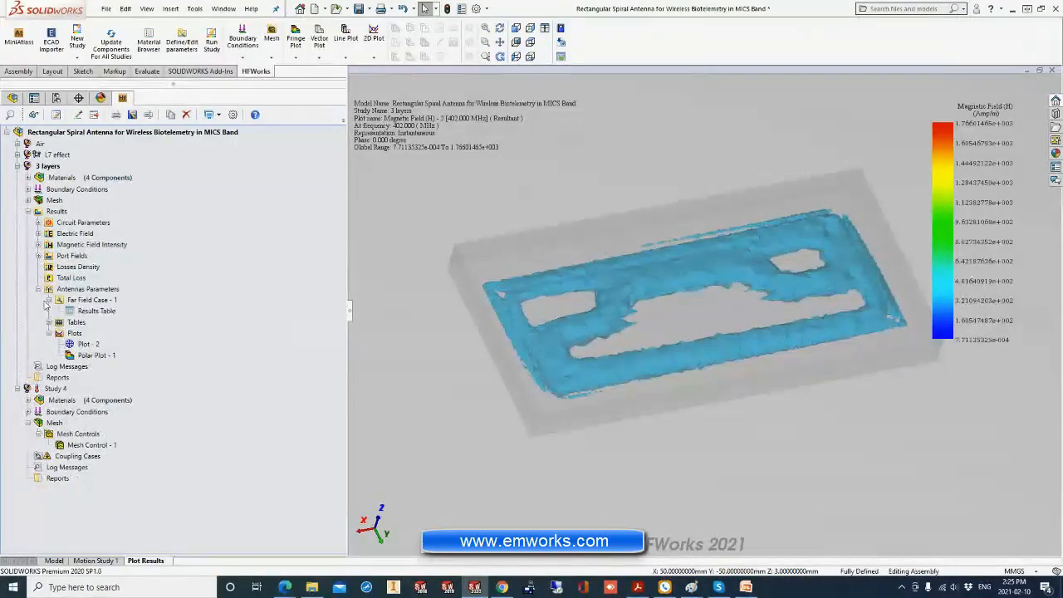
# Create a new far field case for the 3 layers study with a theta step of 2 degrees.
pyautogui.click(75, 290)
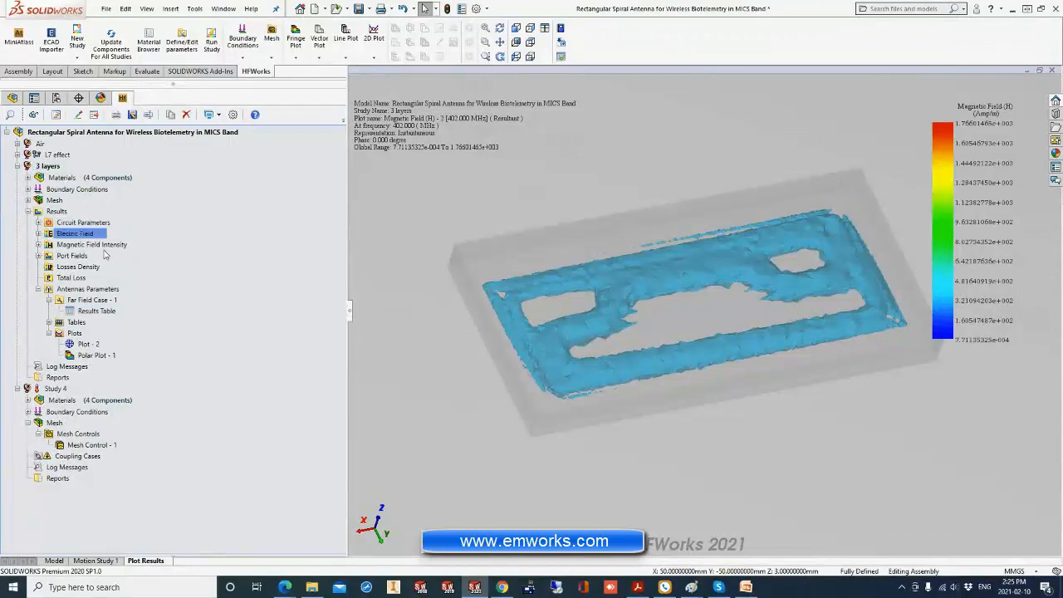
pyautogui.rightClick(90, 291)
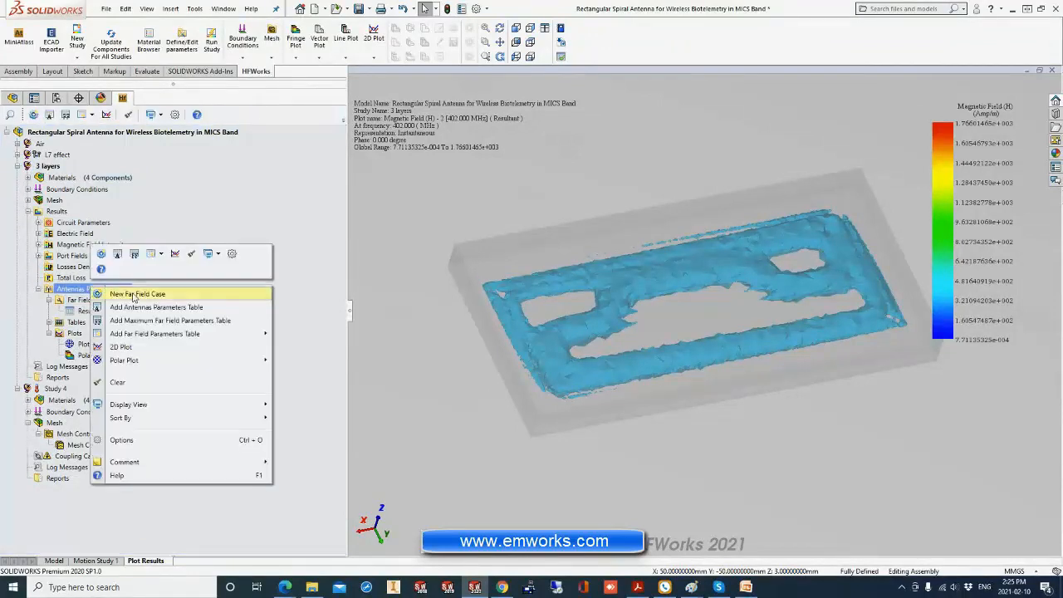
pyautogui.click(106, 289)
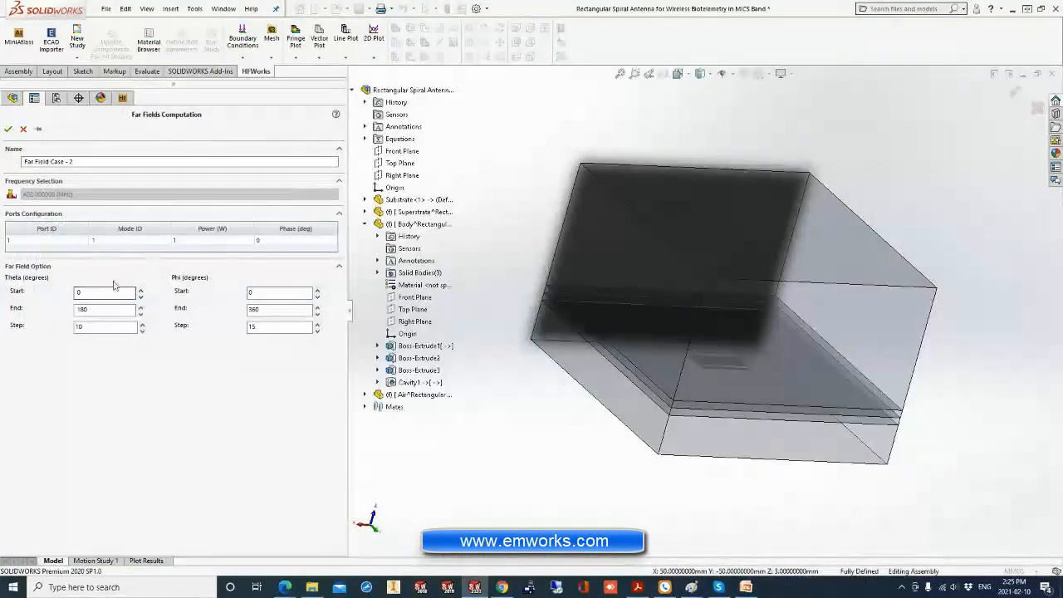
pyautogui.doubleClick(98, 327)
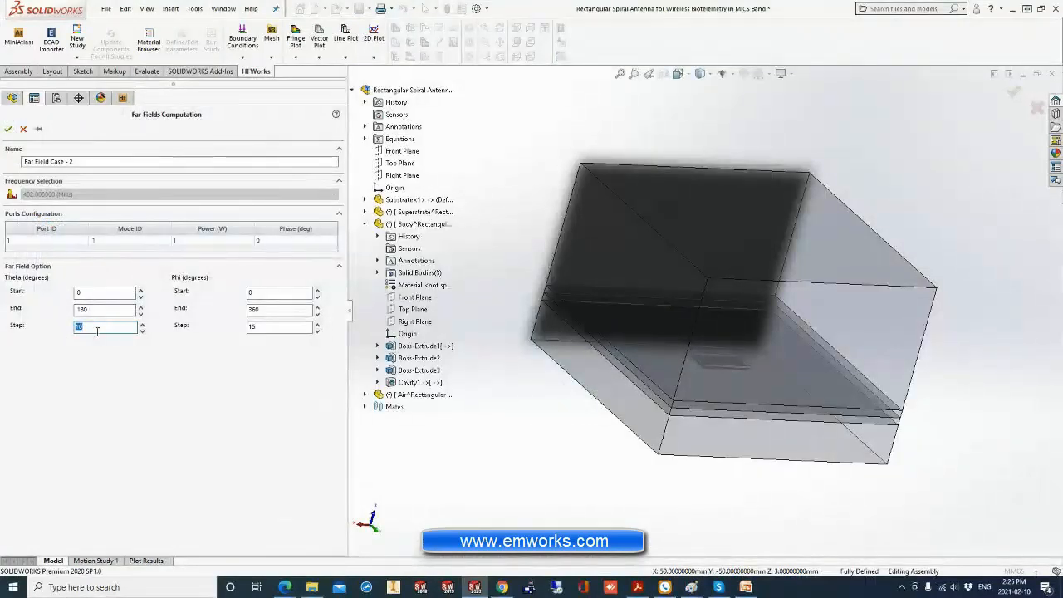
pyautogui.click(125, 411)
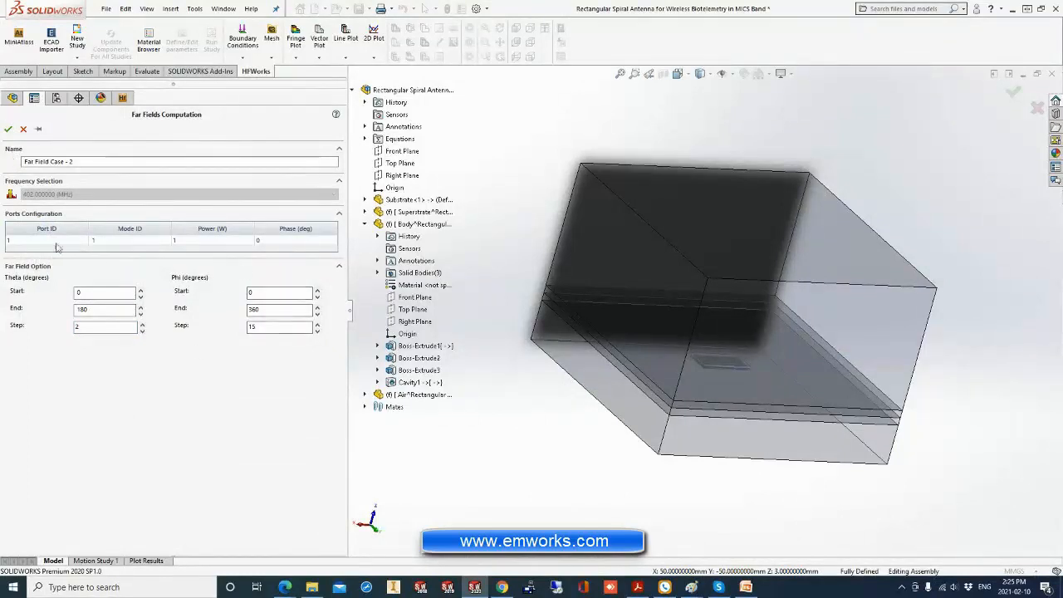
pyautogui.click(180, 243)
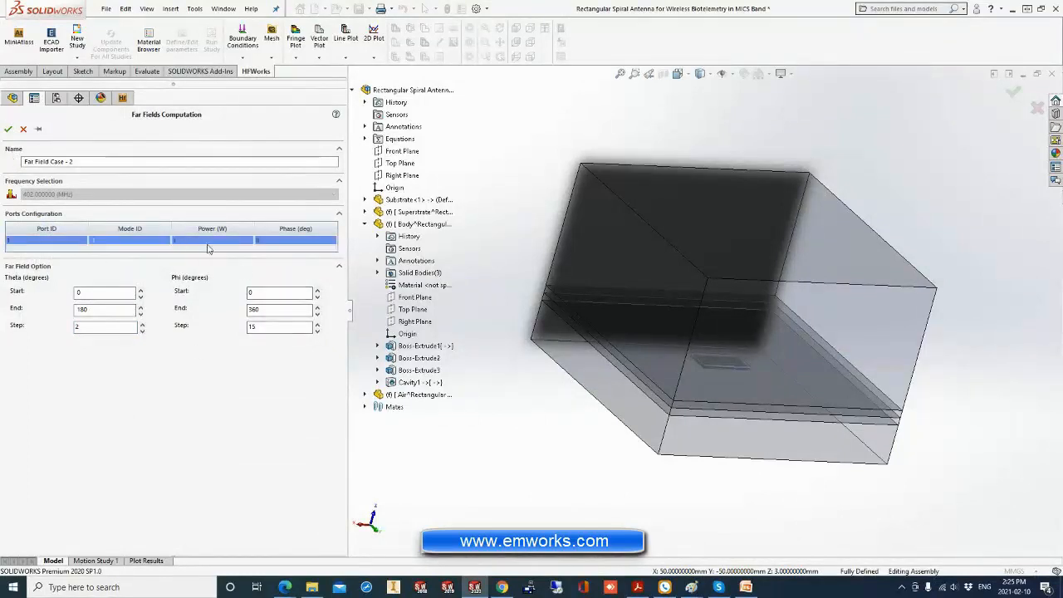
pyautogui.click(9, 130)
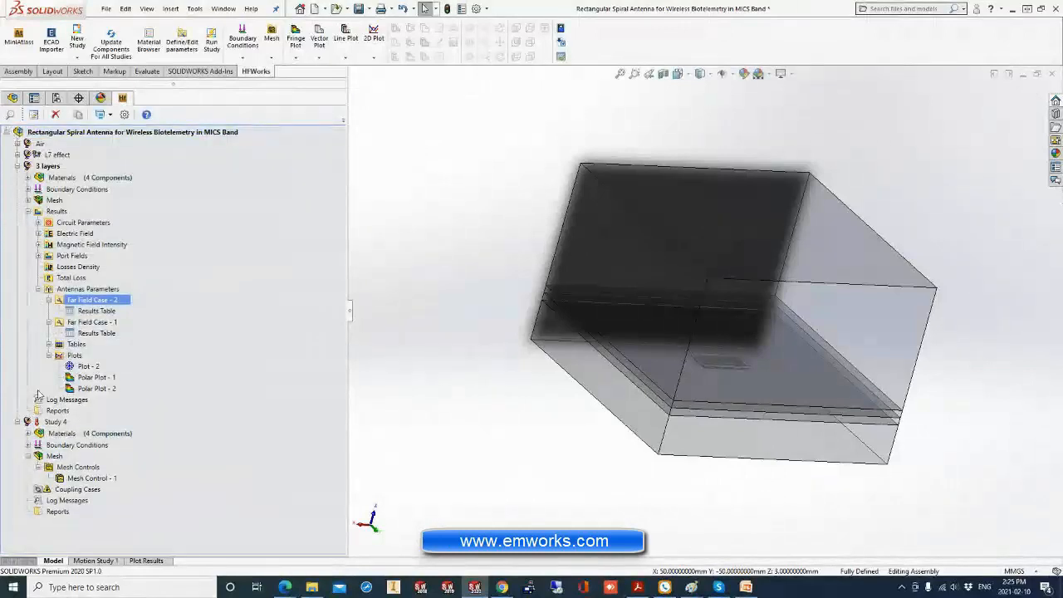
# Add a continuous 3D polar plot to the 3 layers study's antenna parameters plots.
pyautogui.click(83, 359)
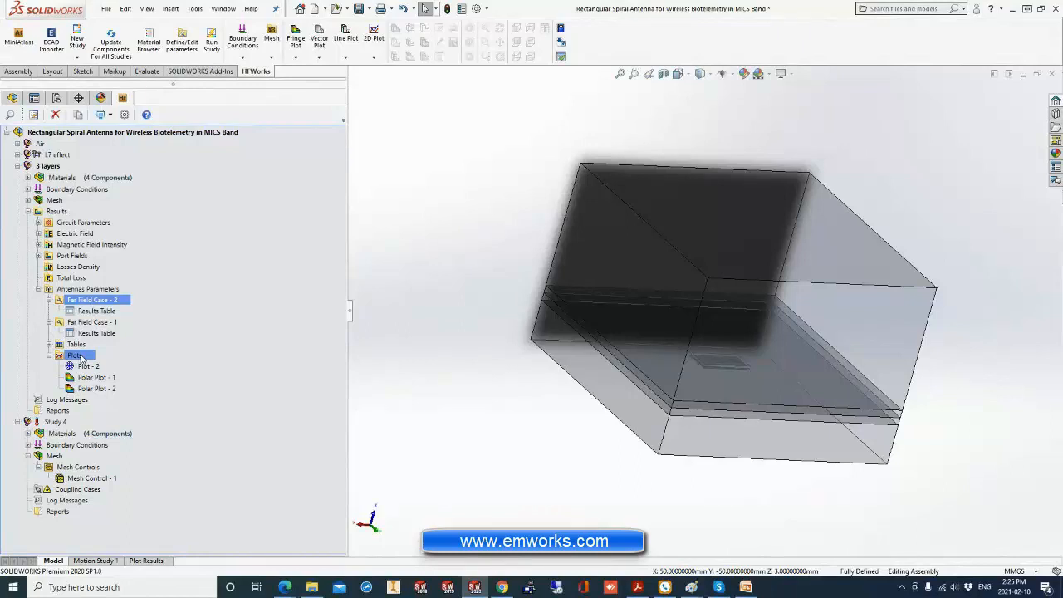
pyautogui.click(82, 389)
pyautogui.click(58, 358)
pyautogui.rightClick(70, 355)
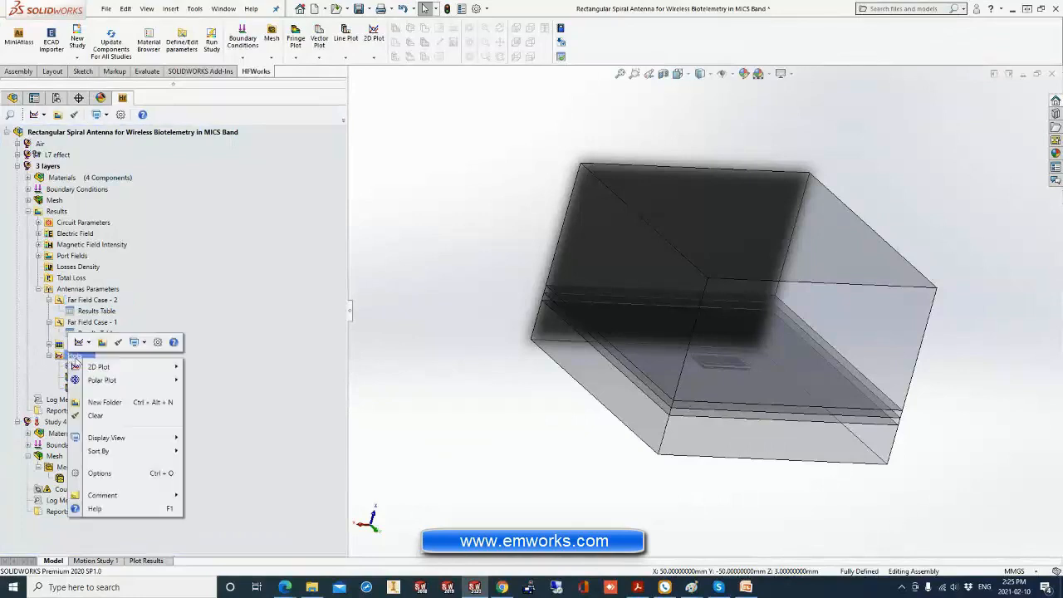
pyautogui.moveTo(116, 380)
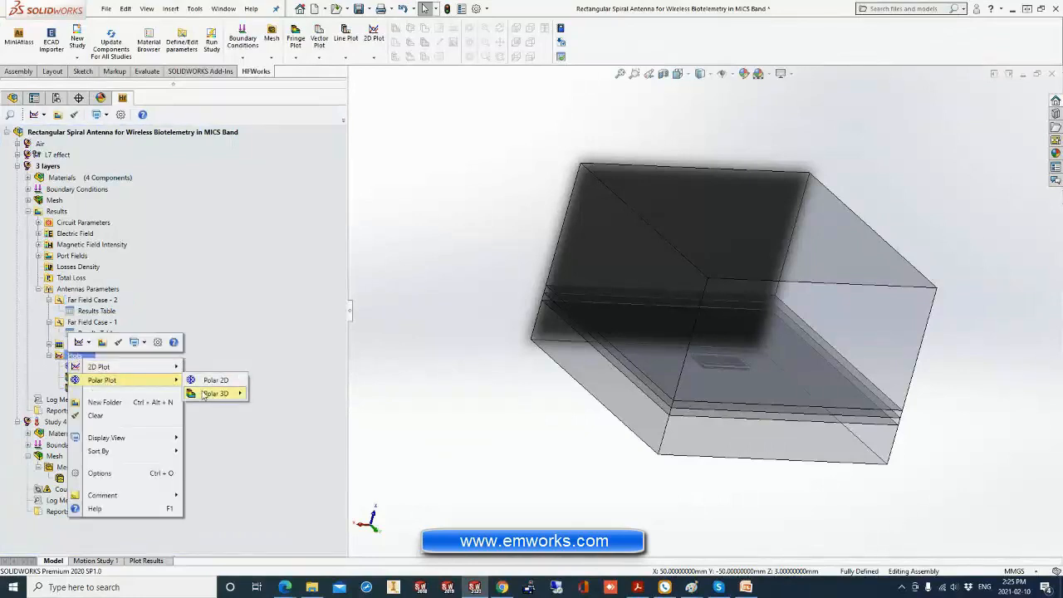
pyautogui.moveTo(203, 394)
pyautogui.click(265, 393)
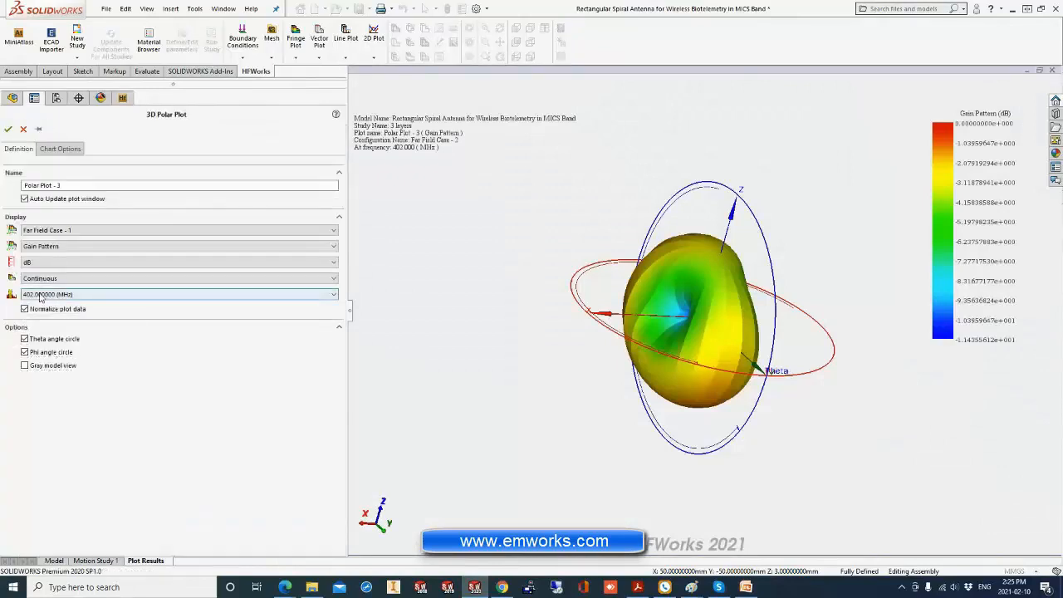
# Turn off data normalization for the 3D polar gain plot and open the list of far-field quantities.
pyautogui.click(30, 310)
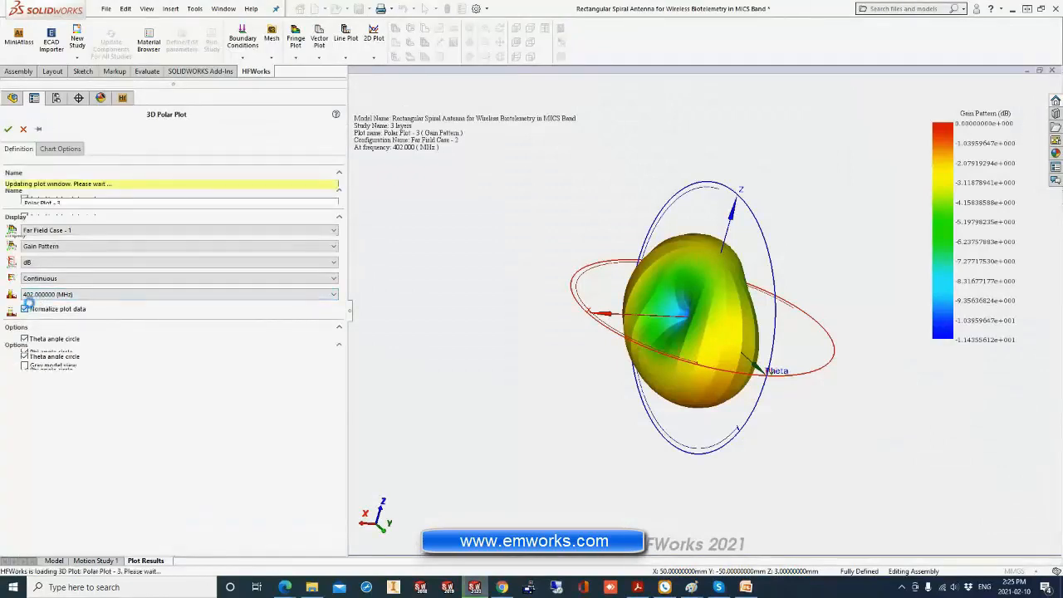
pyautogui.click(56, 247)
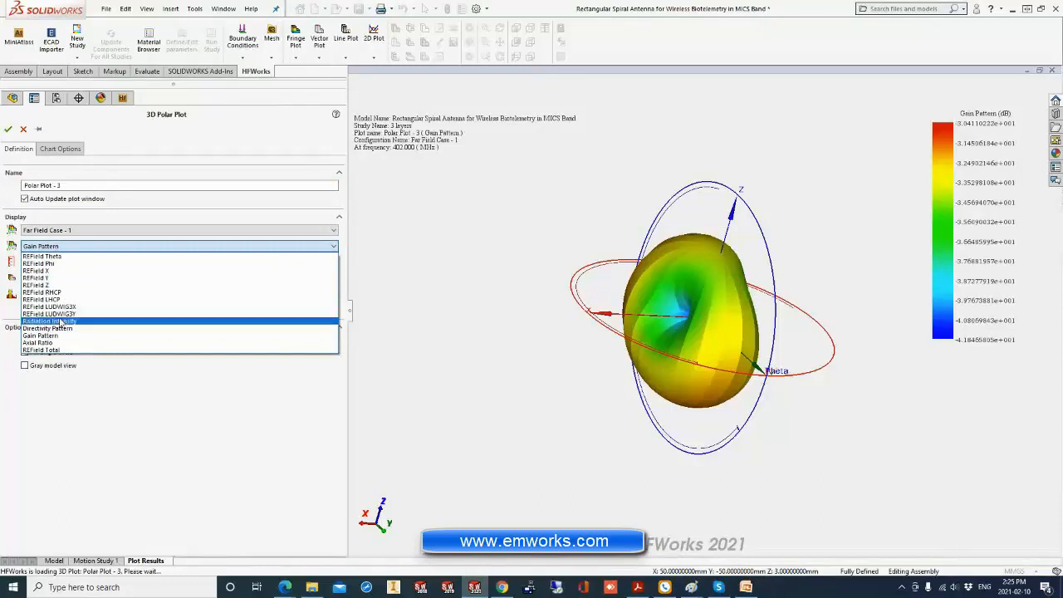
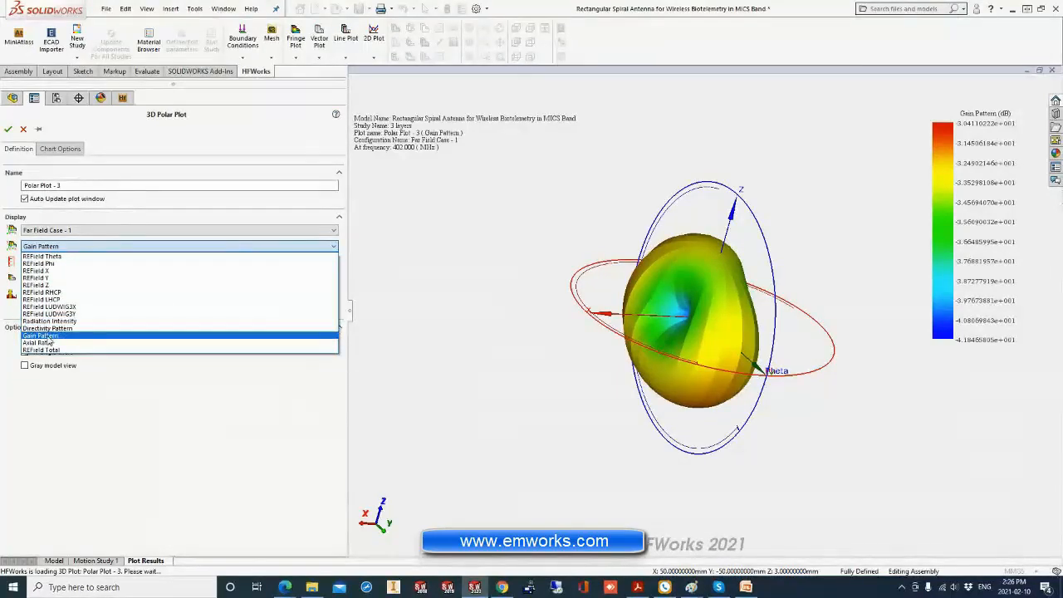
# Display the gain pattern in the 3D polar plot together with the gray model view and create the plot.
pyautogui.click(48, 336)
pyautogui.moveTo(475, 321); pyautogui.dragTo(662, 276, button='middle')
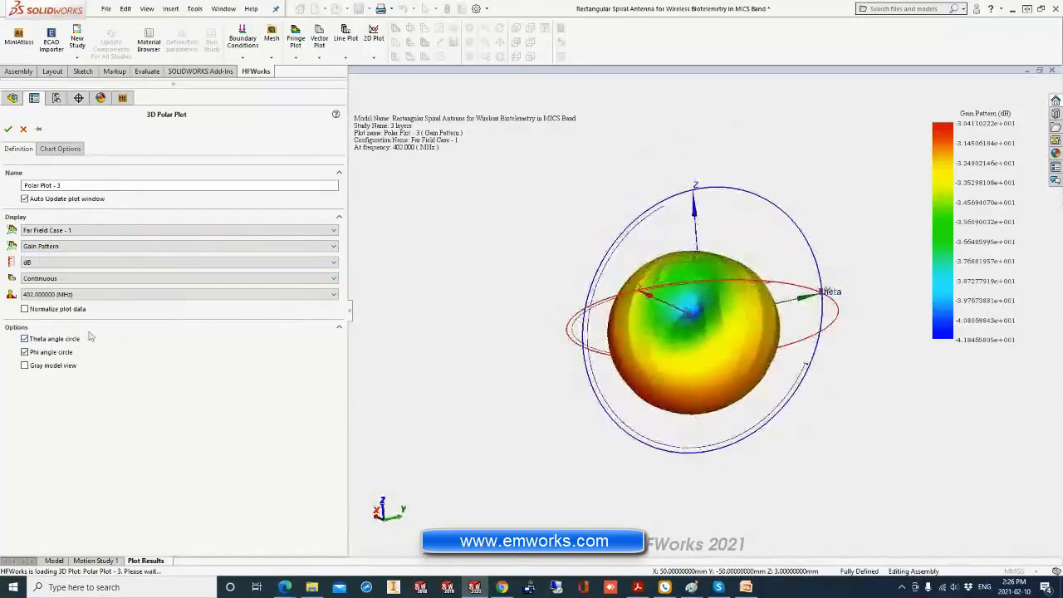
pyautogui.click(36, 370)
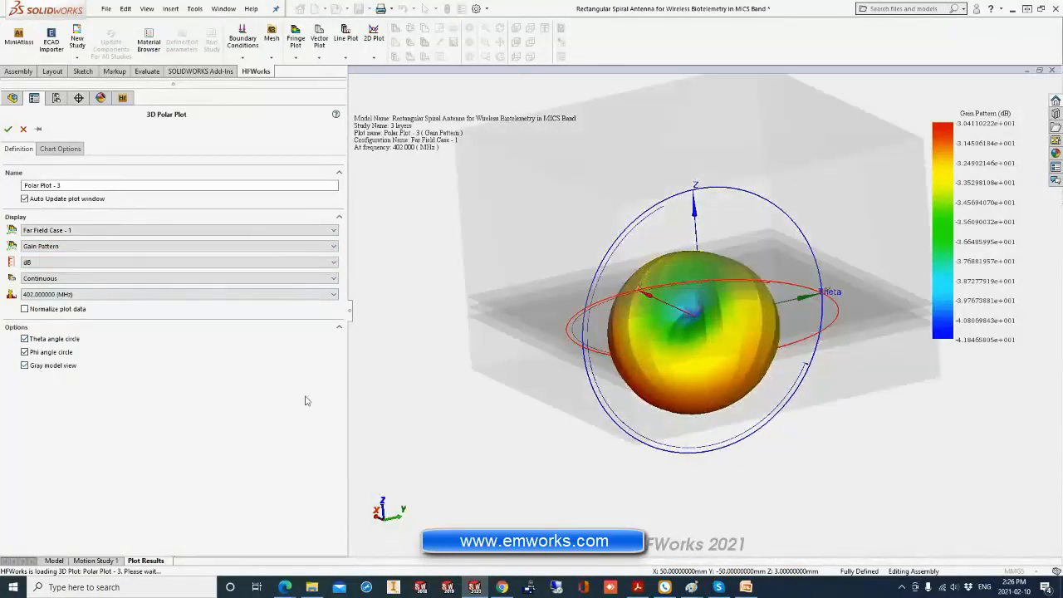
pyautogui.moveTo(544, 382); pyautogui.dragTo(828, 415, button='middle')
pyautogui.scroll(-2, 713, 314)
pyautogui.moveTo(739, 313); pyautogui.dragTo(713, 270, button='middle')
pyautogui.scroll(3, 614, 301)
pyautogui.moveTo(619, 312); pyautogui.dragTo(591, 329, button='middle')
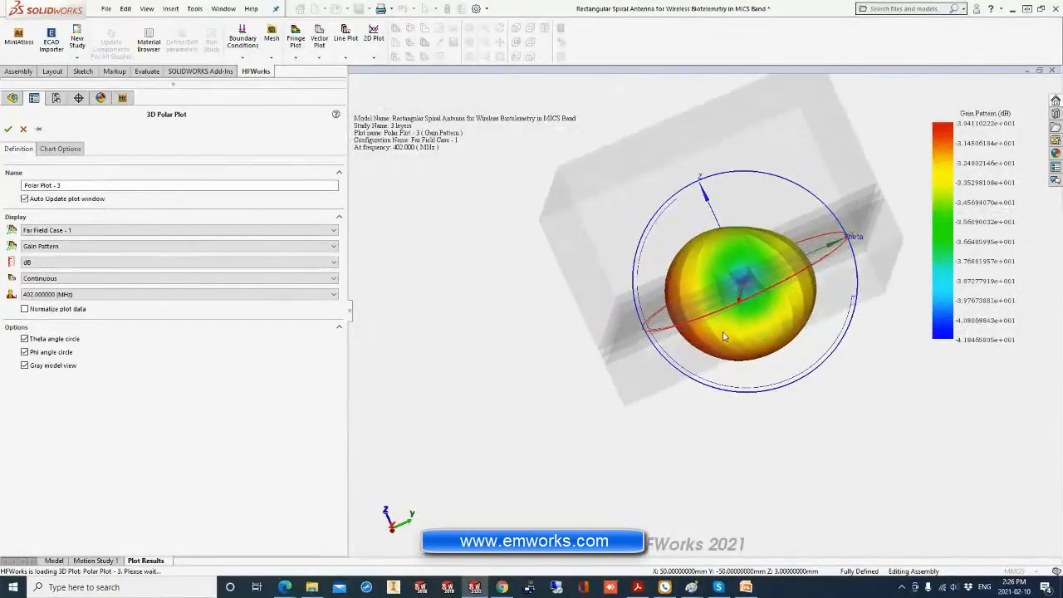
pyautogui.click(7, 130)
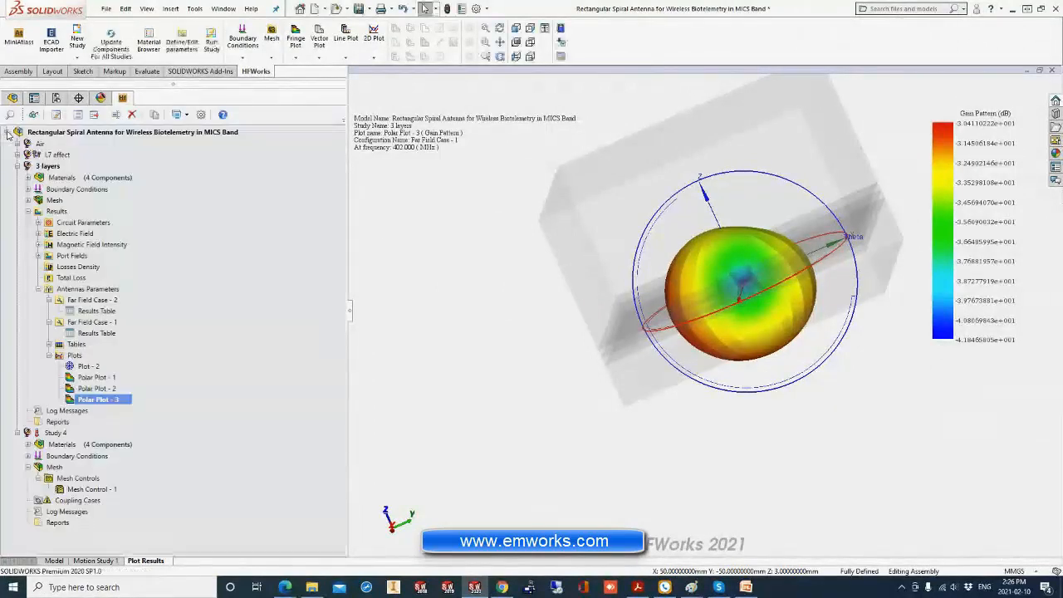
# Add a 2D polar plot of the normalized total gain pattern versus theta for Far Field Case - 1 at 402 MHz and phi 0.
pyautogui.rightClick(75, 356)
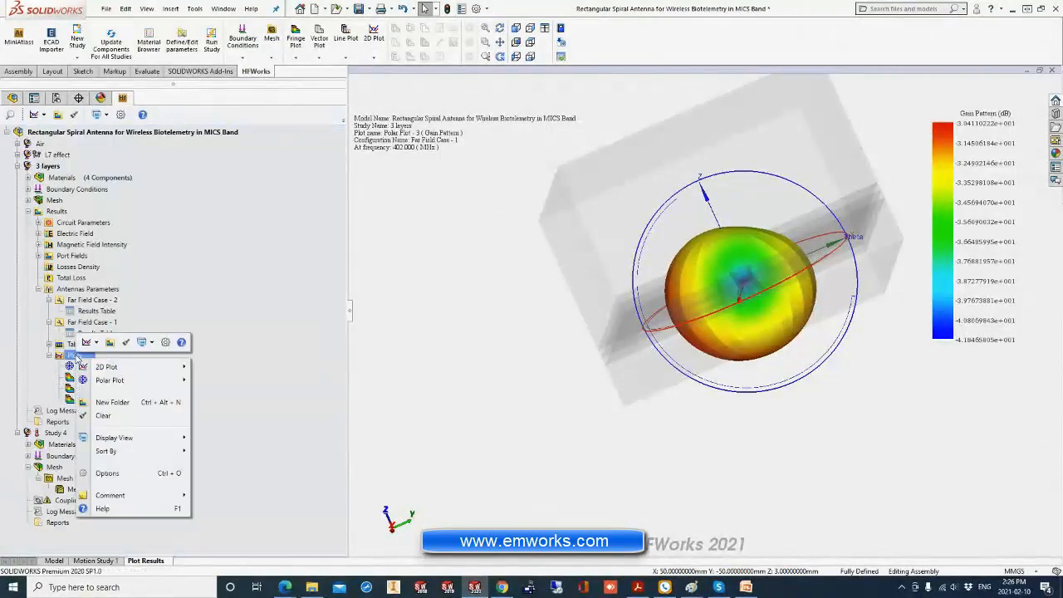
pyautogui.click(510, 345)
pyautogui.moveTo(537, 333); pyautogui.dragTo(656, 255, button='middle')
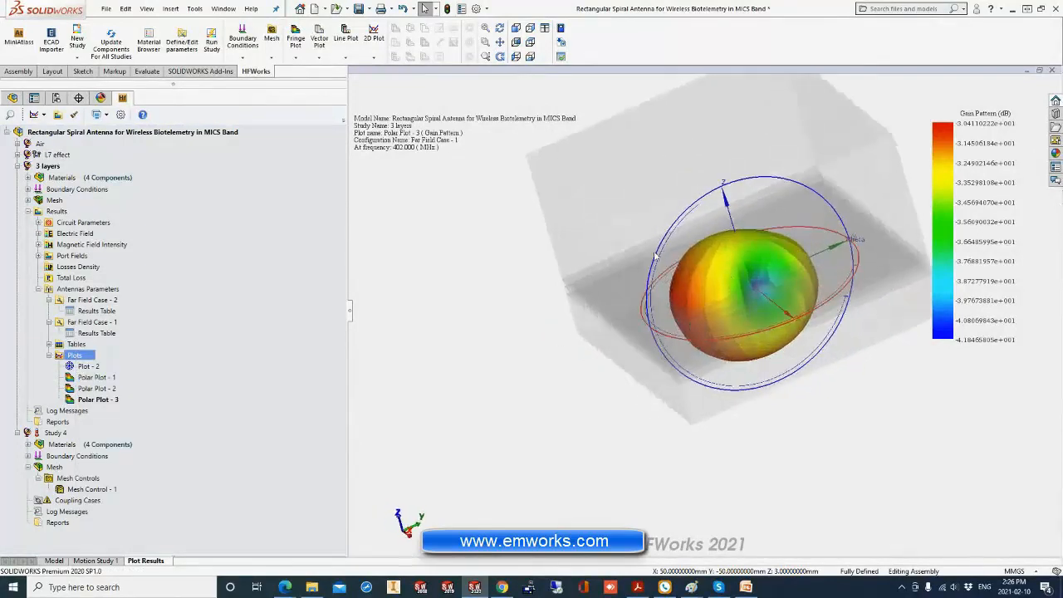
pyautogui.rightClick(80, 358)
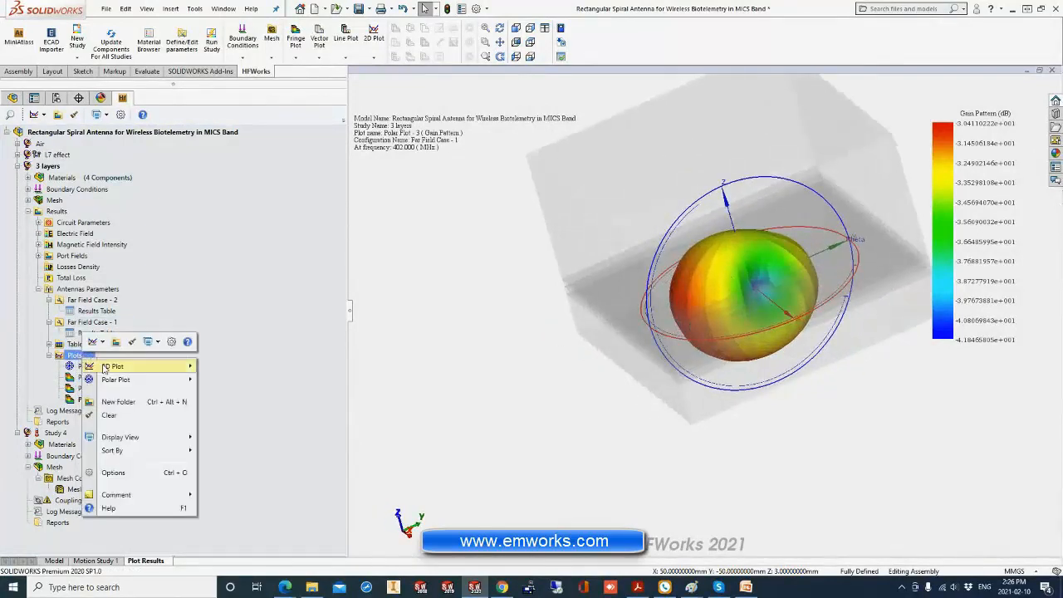
pyautogui.moveTo(117, 379)
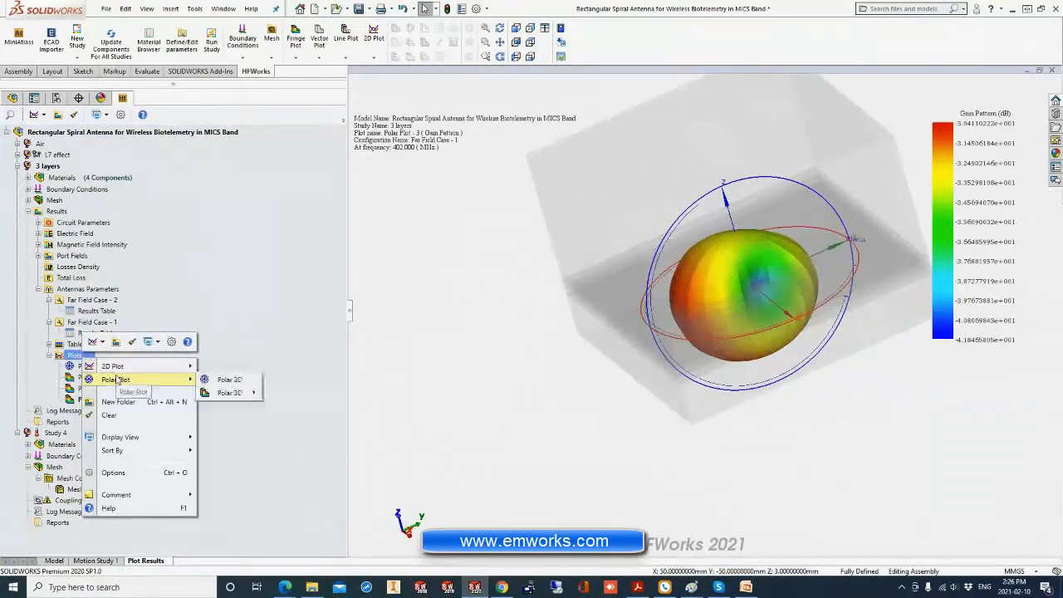
pyautogui.click(237, 381)
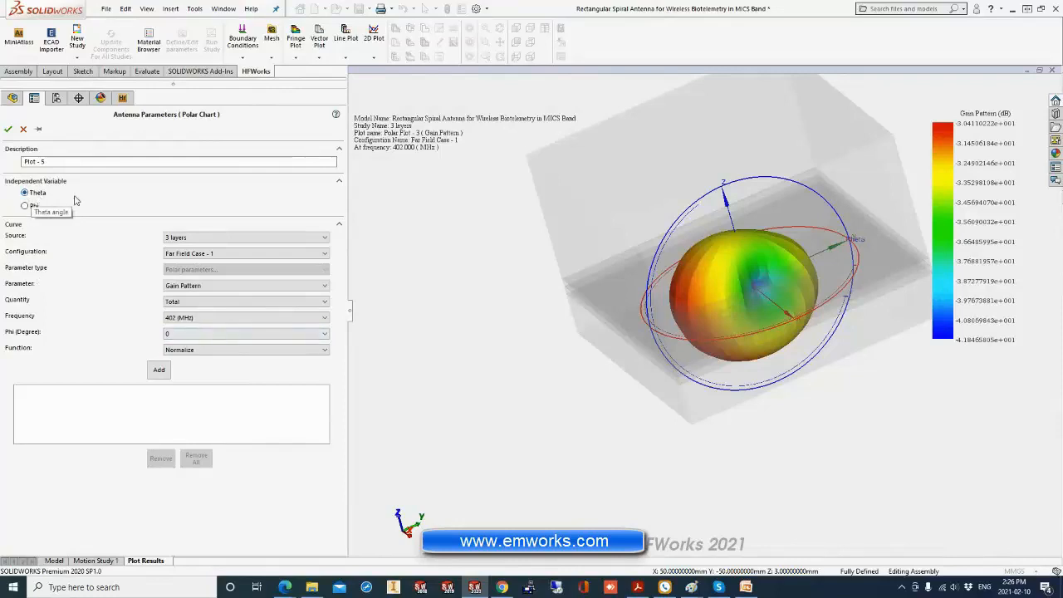
pyautogui.click(158, 369)
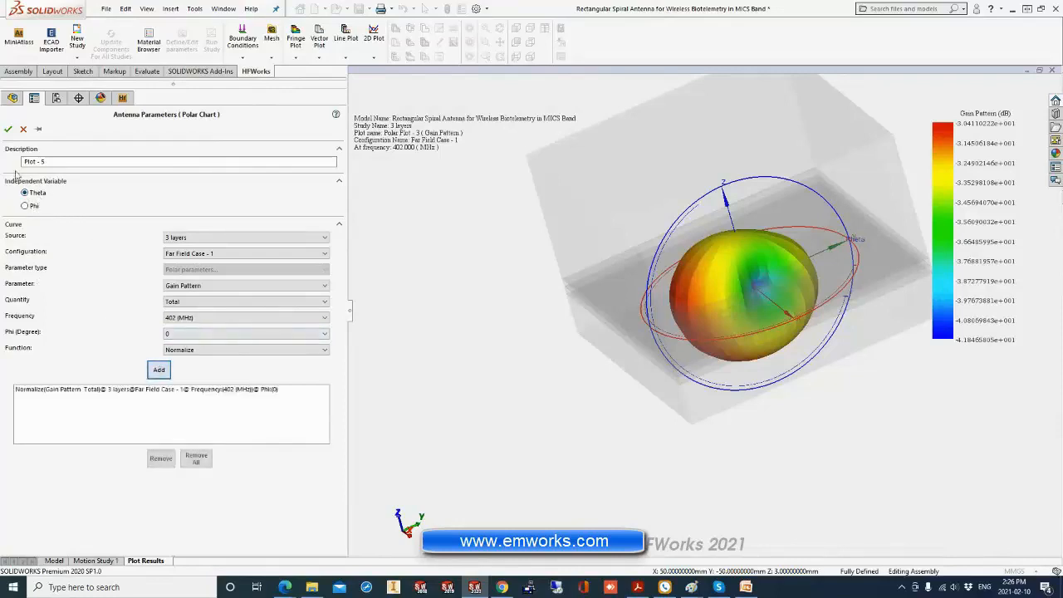
pyautogui.click(7, 129)
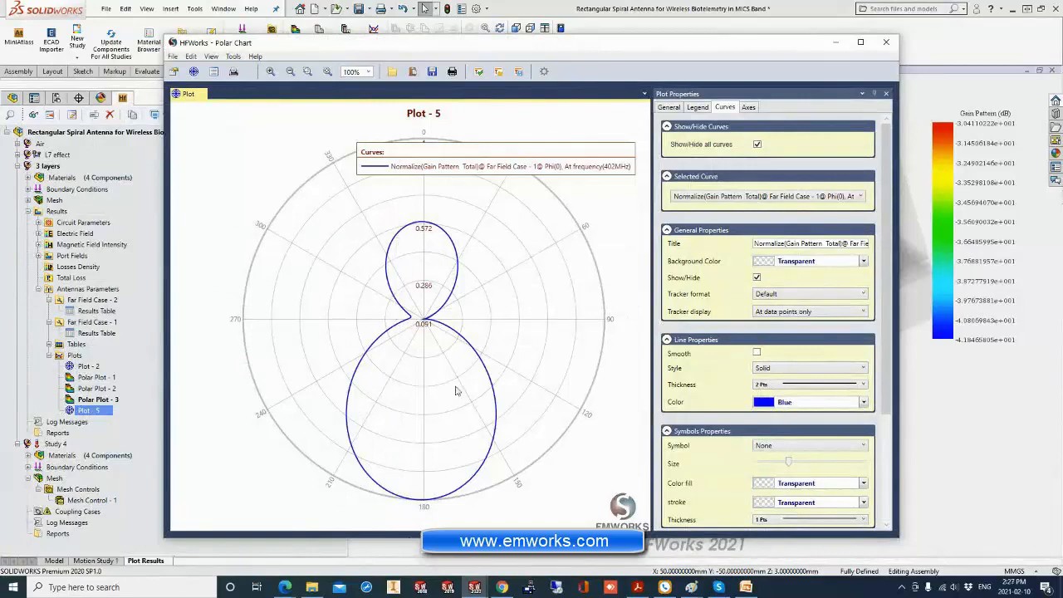
# List the polar chart's curve points and mark individual theta points on the curve, such as 8 degrees, and minimize the chart.
pyautogui.click(214, 72)
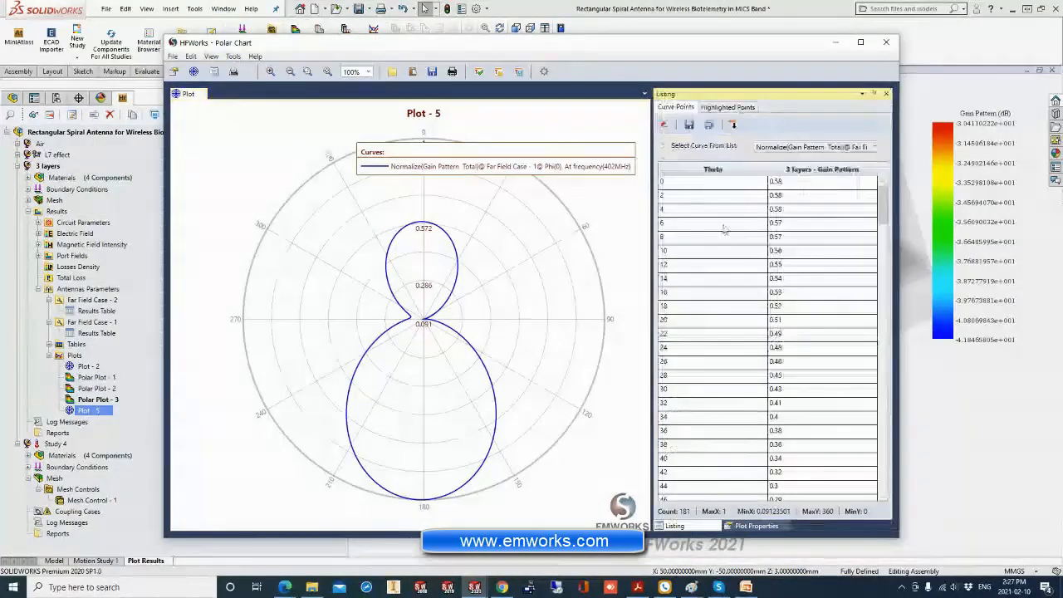
pyautogui.moveTo(715, 181); pyautogui.dragTo(749, 323)
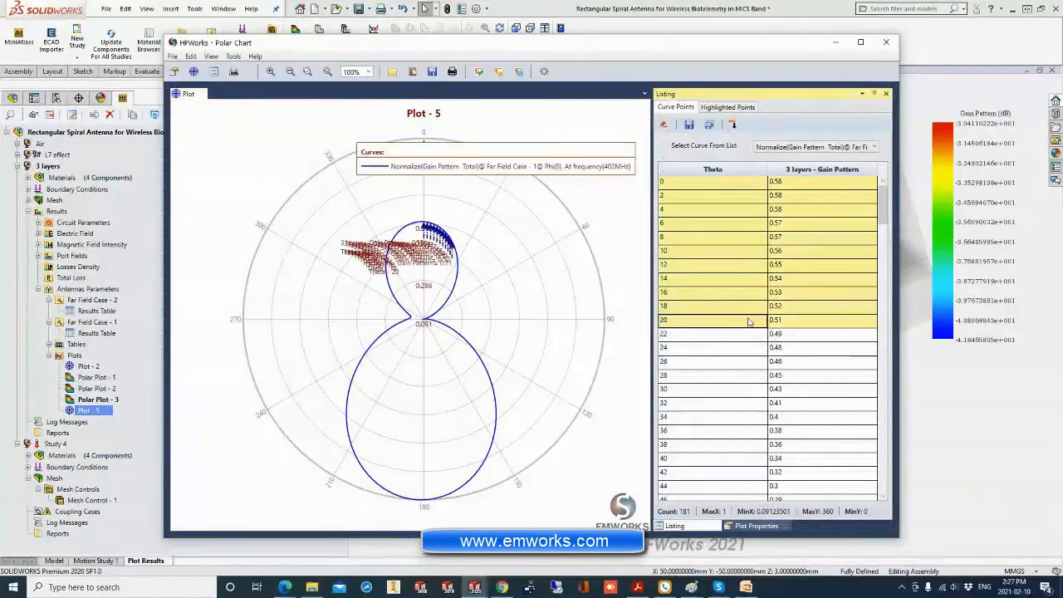
pyautogui.click(687, 185)
pyautogui.click(686, 195)
pyautogui.click(695, 239)
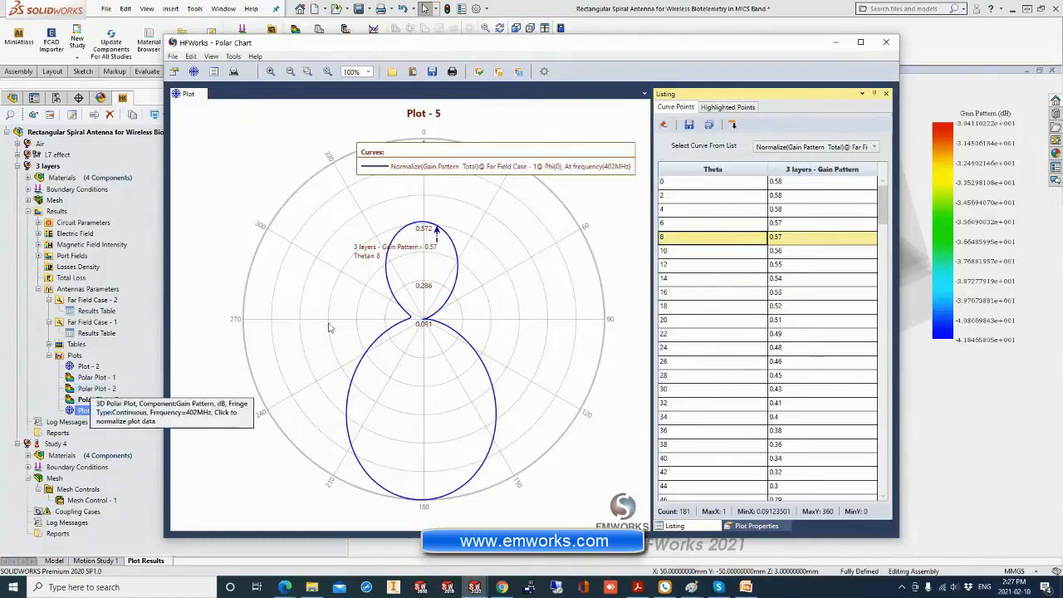
pyautogui.click(836, 47)
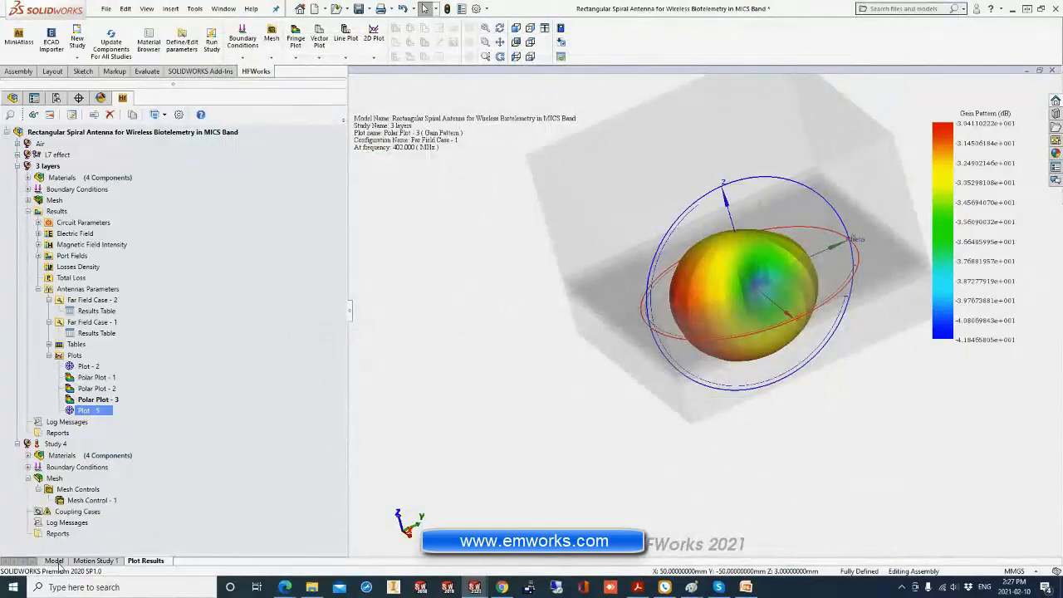
# Return to the model view and hide the Air and Body components surrounding the antenna.
pyautogui.click(54, 561)
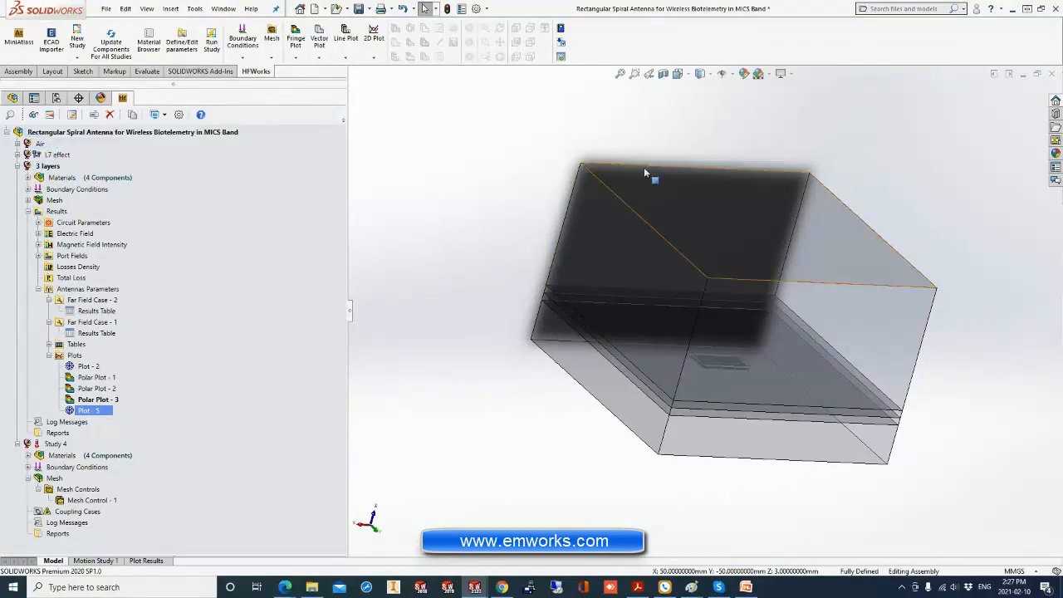
pyautogui.rightClick(689, 180)
pyautogui.click(759, 131)
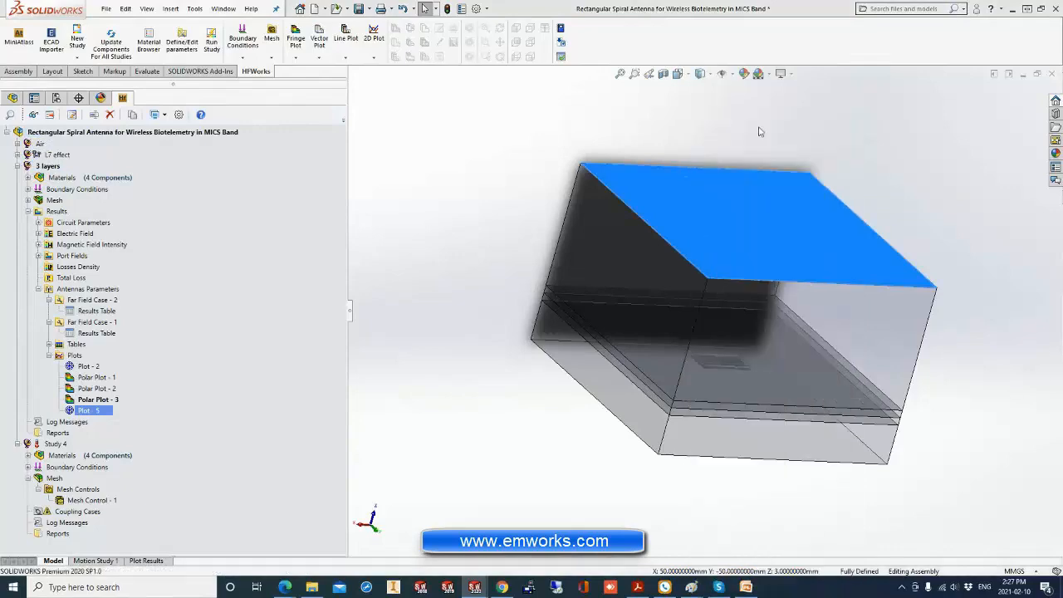
pyautogui.rightClick(724, 316)
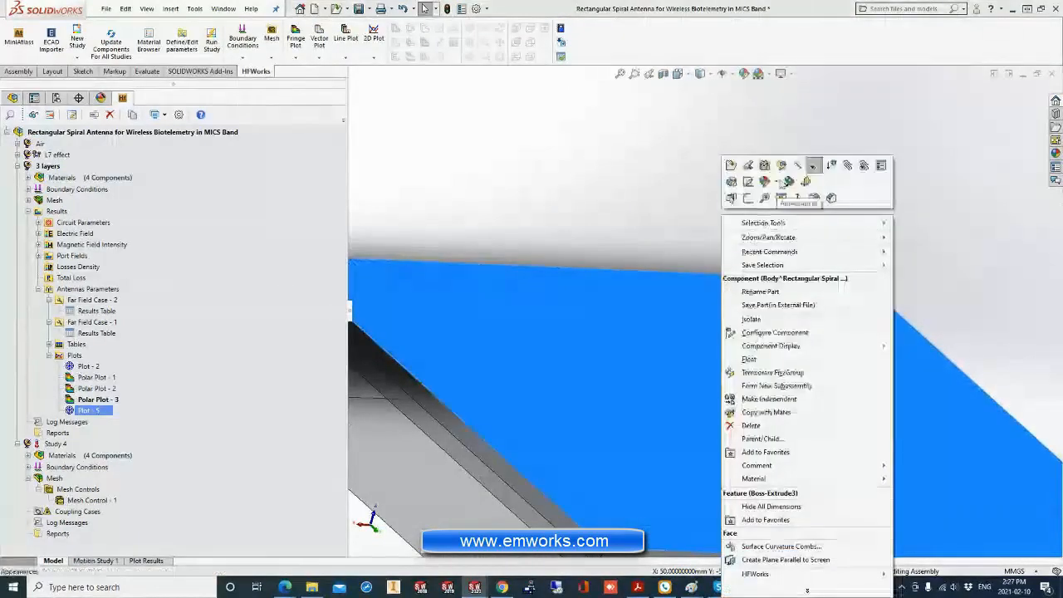
pyautogui.click(814, 166)
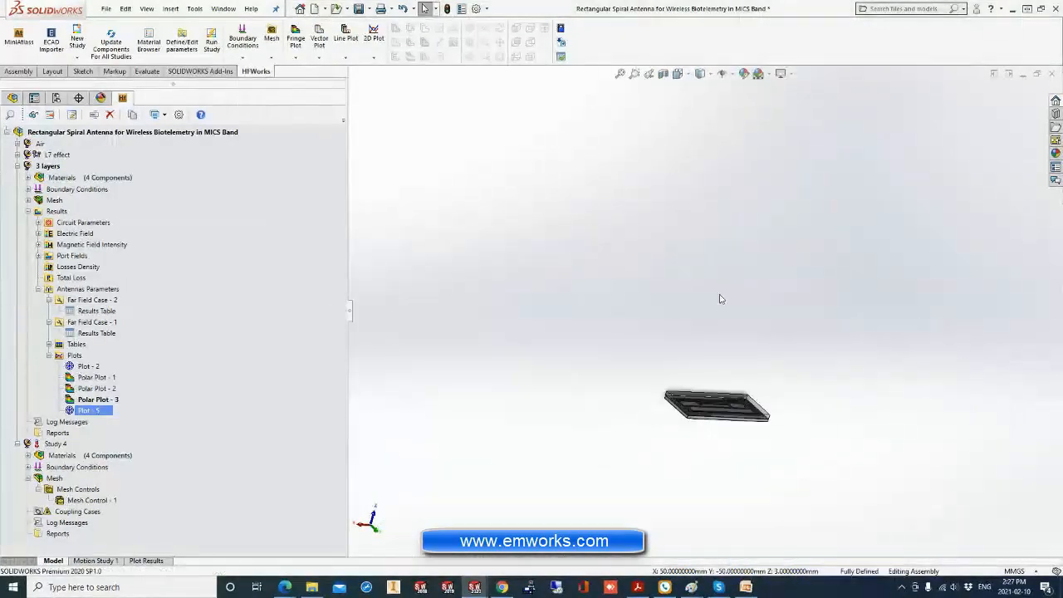
# Hide the Superstrate component to expose the spiral trace on the substrate.
pyautogui.scroll(-8, 713, 437)
pyautogui.click(843, 363)
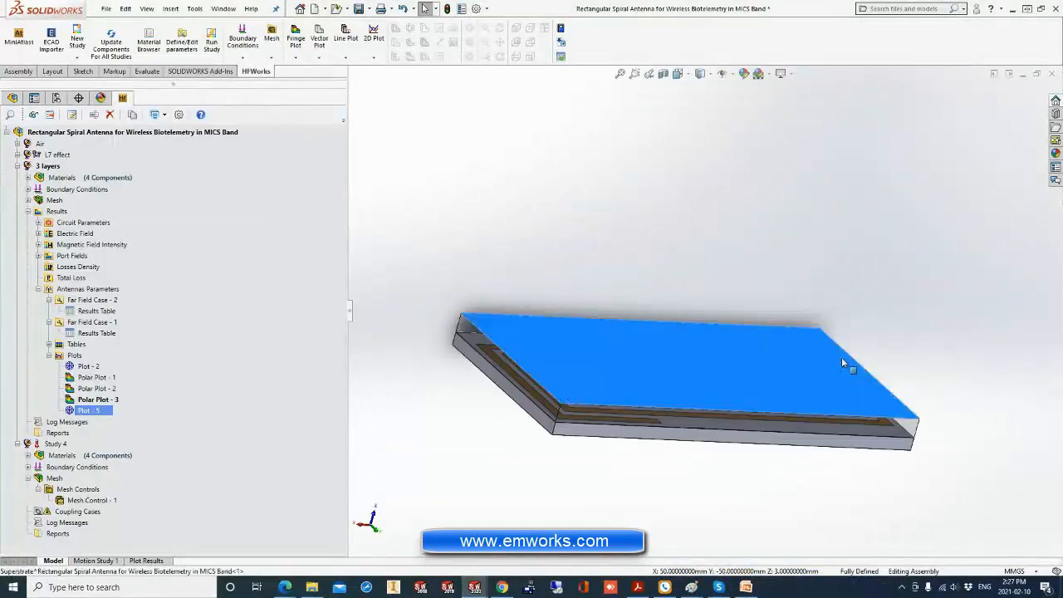
pyautogui.rightClick(844, 363)
pyautogui.click(918, 155)
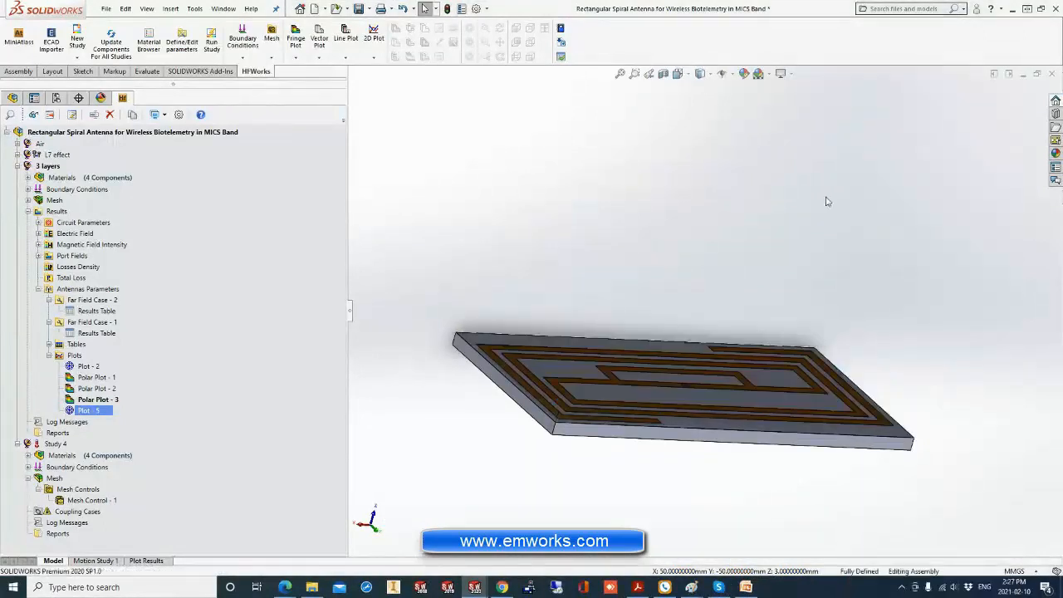
pyautogui.moveTo(826, 201); pyautogui.dragTo(757, 240, button='middle')
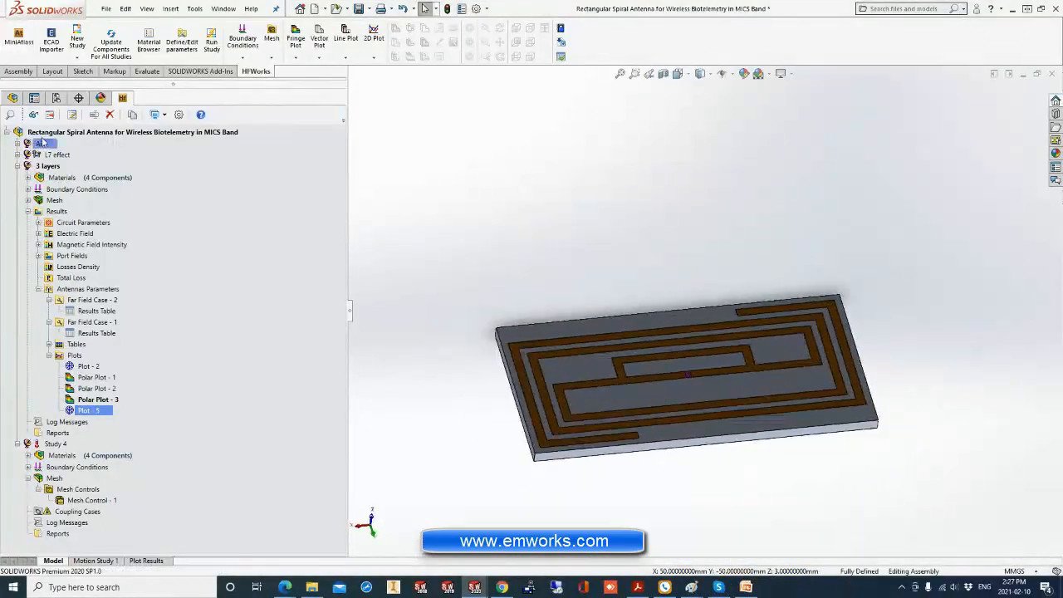
# Open the HFWorks parameters and show the dimensions of Sketch1 under the Substrate's Split Line1.
pyautogui.click(46, 133)
pyautogui.click(112, 115)
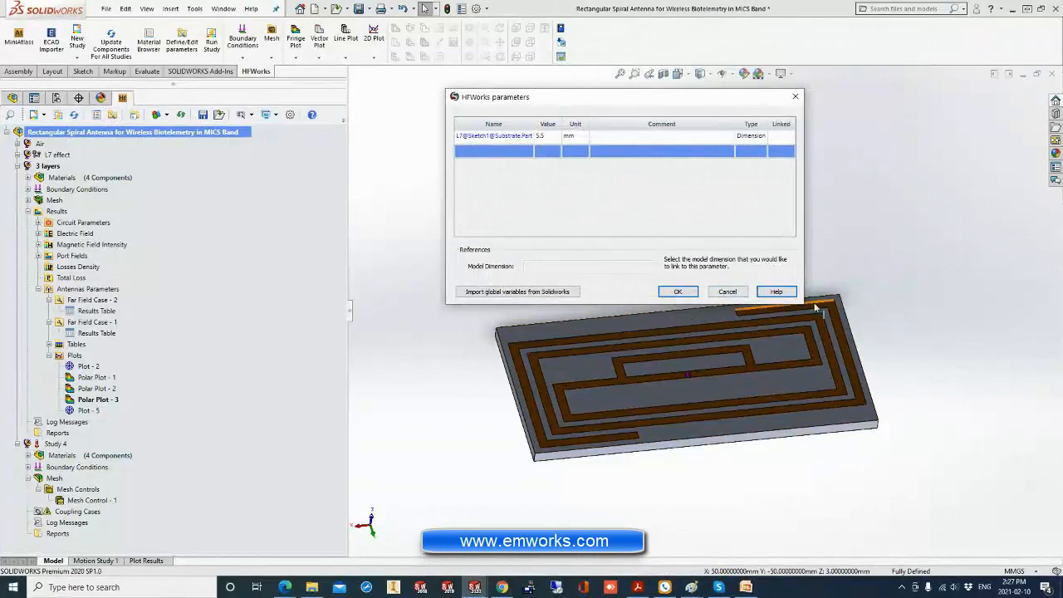
pyautogui.moveTo(714, 100); pyautogui.dragTo(590, 65)
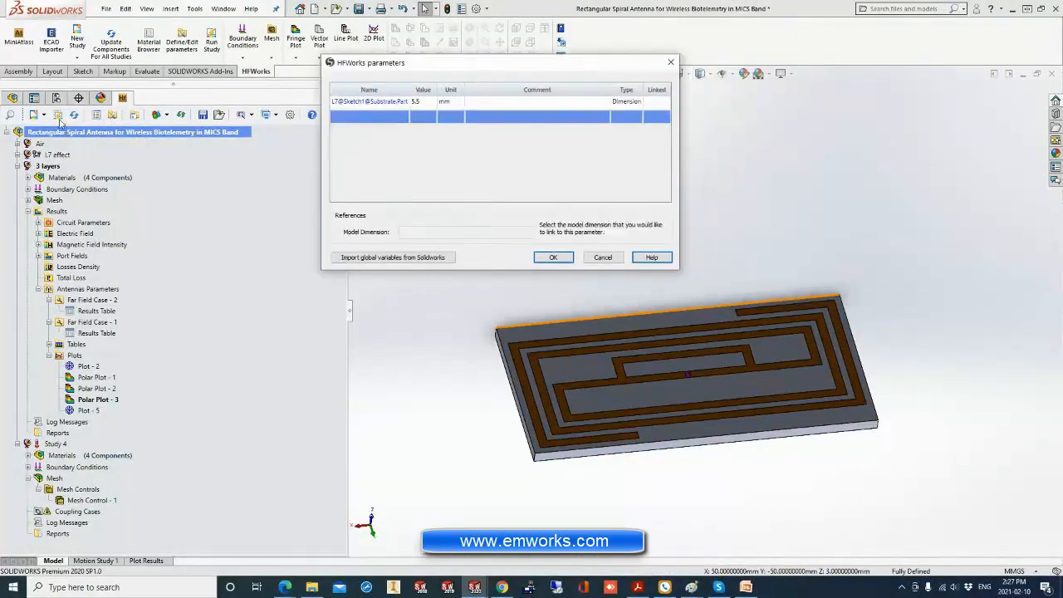
pyautogui.click(13, 98)
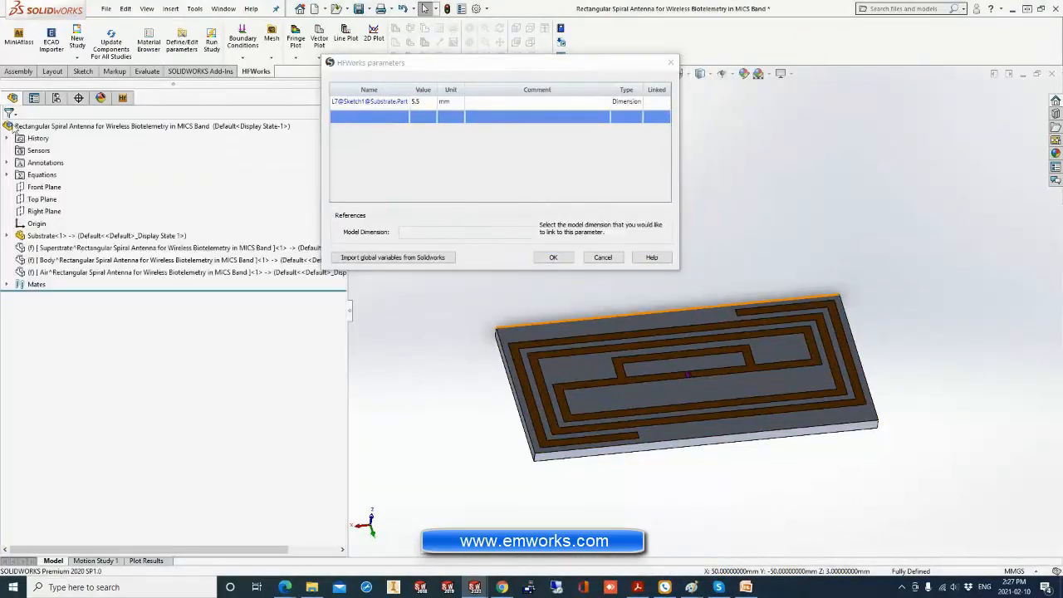
pyautogui.click(8, 236)
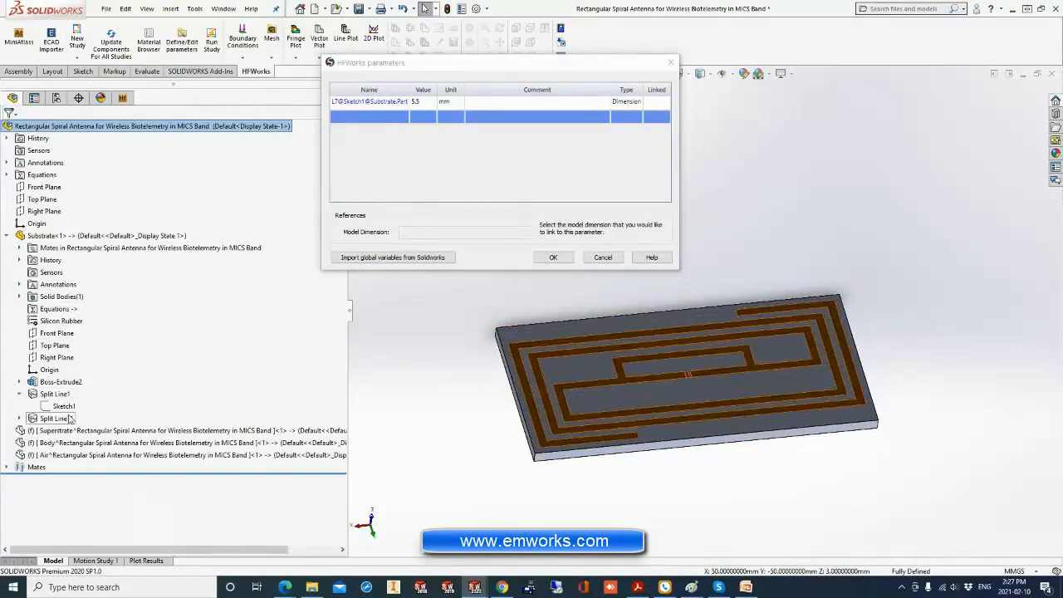
pyautogui.click(20, 394)
pyautogui.click(64, 407)
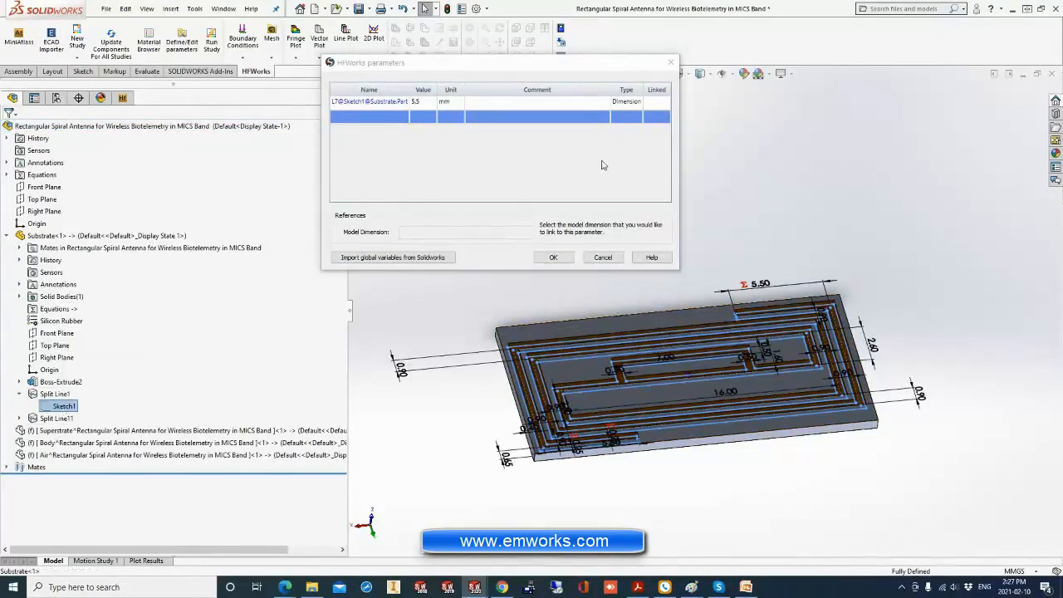
# Add the Sketch1 dimensions D8 (0.90 mm) and D6 (2.60 mm) as HFWorks parameters and accept the list.
pyautogui.click(597, 186)
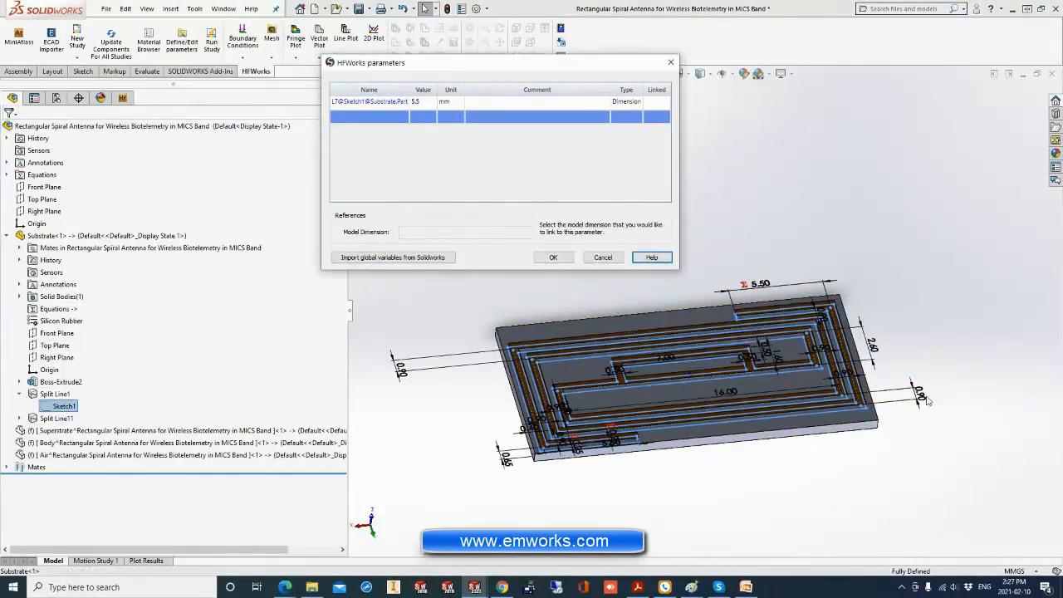
pyautogui.scroll(-3, 881, 384)
pyautogui.click(879, 382)
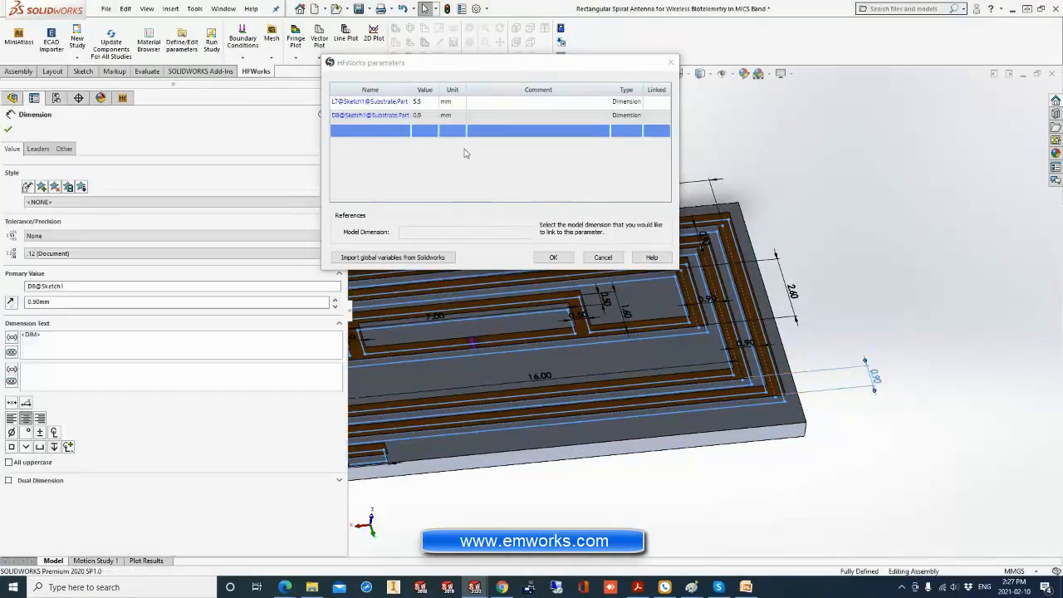
pyautogui.click(401, 144)
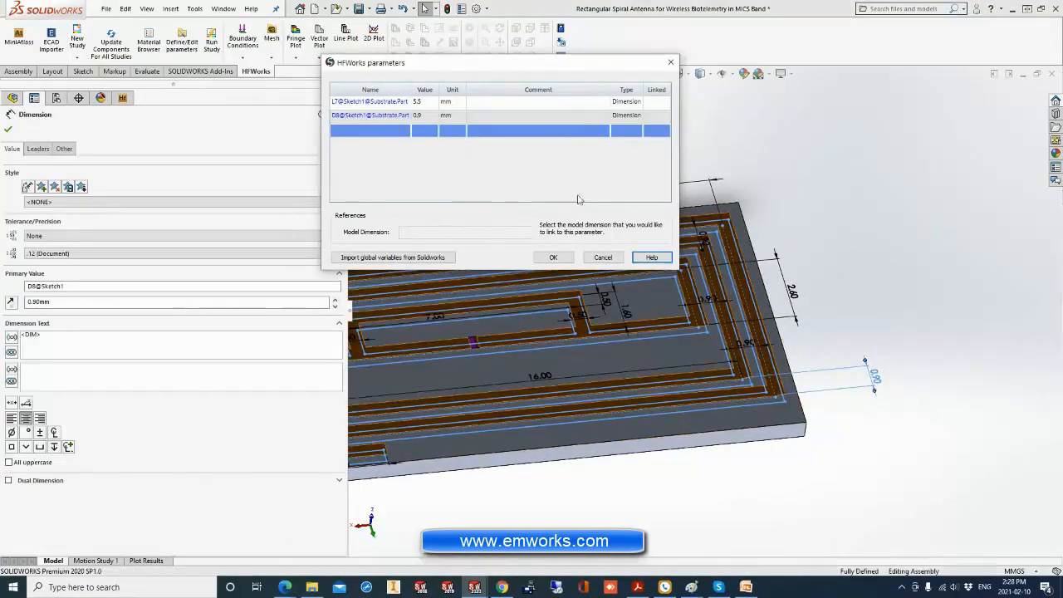
pyautogui.click(794, 301)
pyautogui.scroll(5, 541, 310)
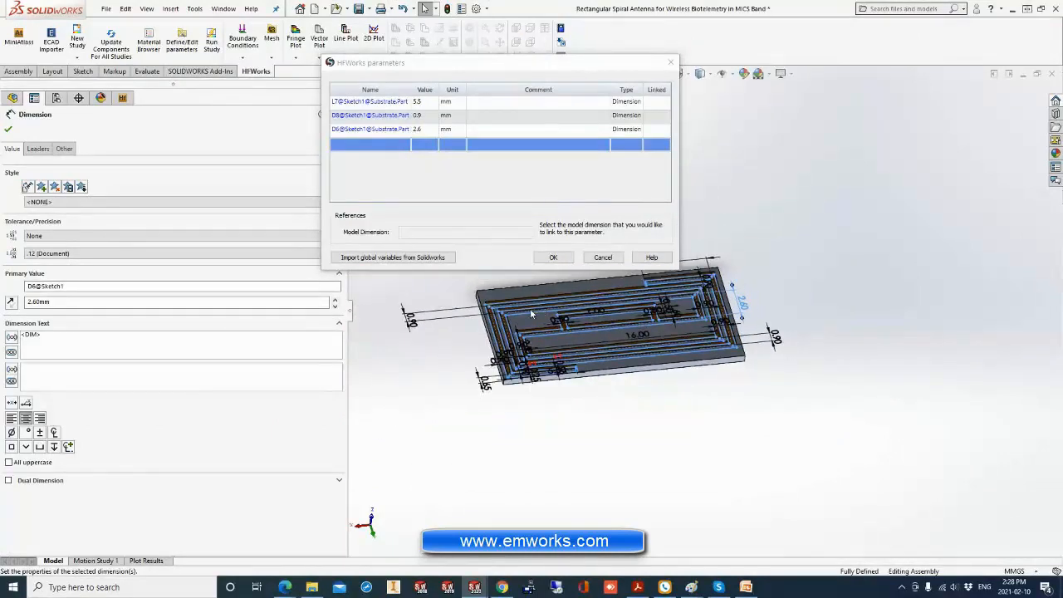
pyautogui.click(551, 258)
pyautogui.click(8, 129)
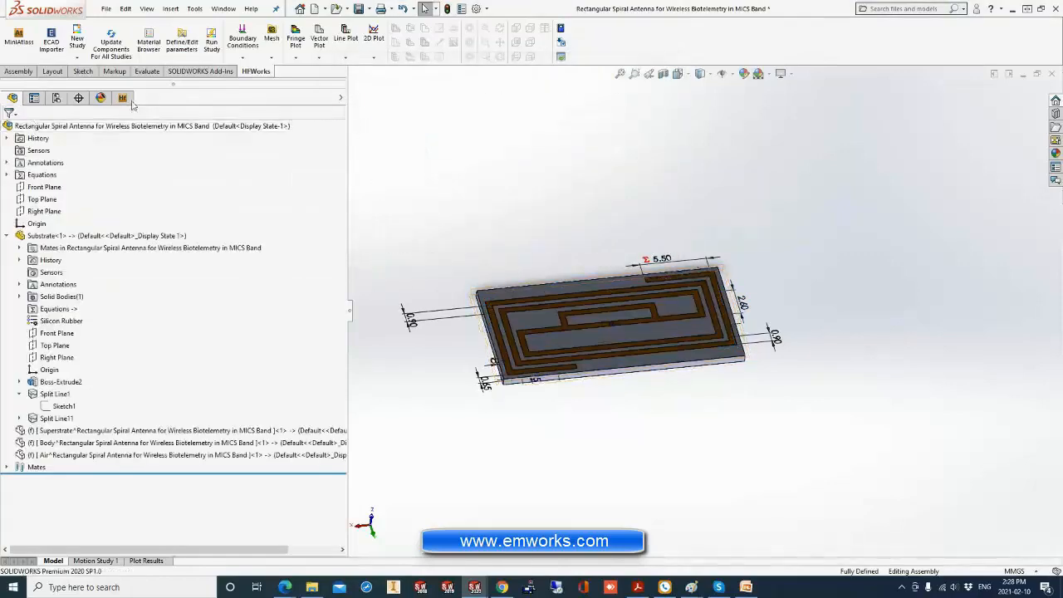
# Create a new antenna study with the Multi Core Direct Solver, normal accuracy and parameterization enabled.
pyautogui.click(122, 98)
pyautogui.rightClick(72, 131)
pyautogui.moveTo(96, 138)
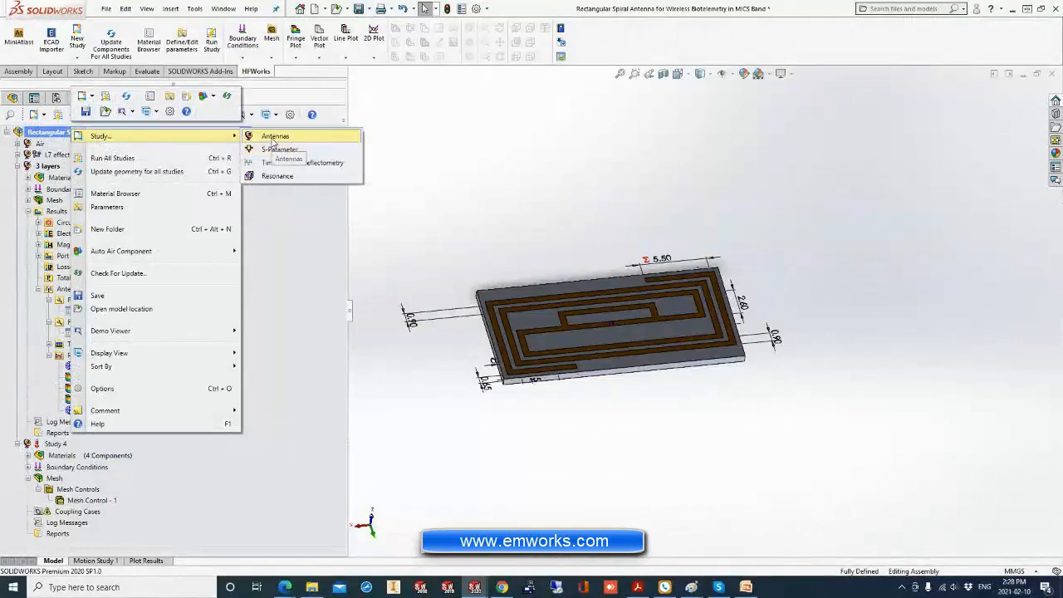
pyautogui.click(274, 138)
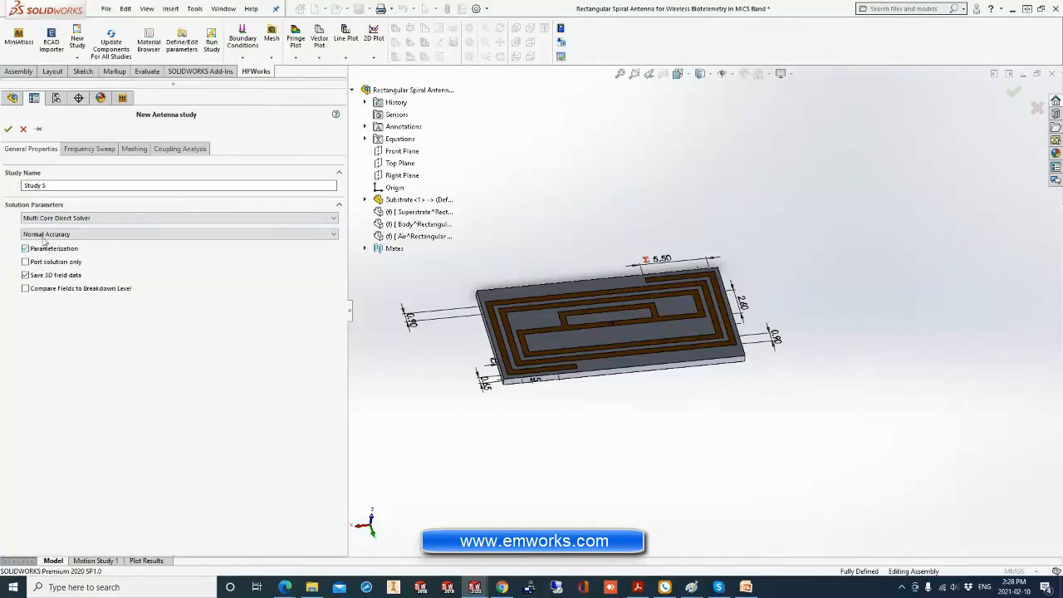
pyautogui.click(8, 129)
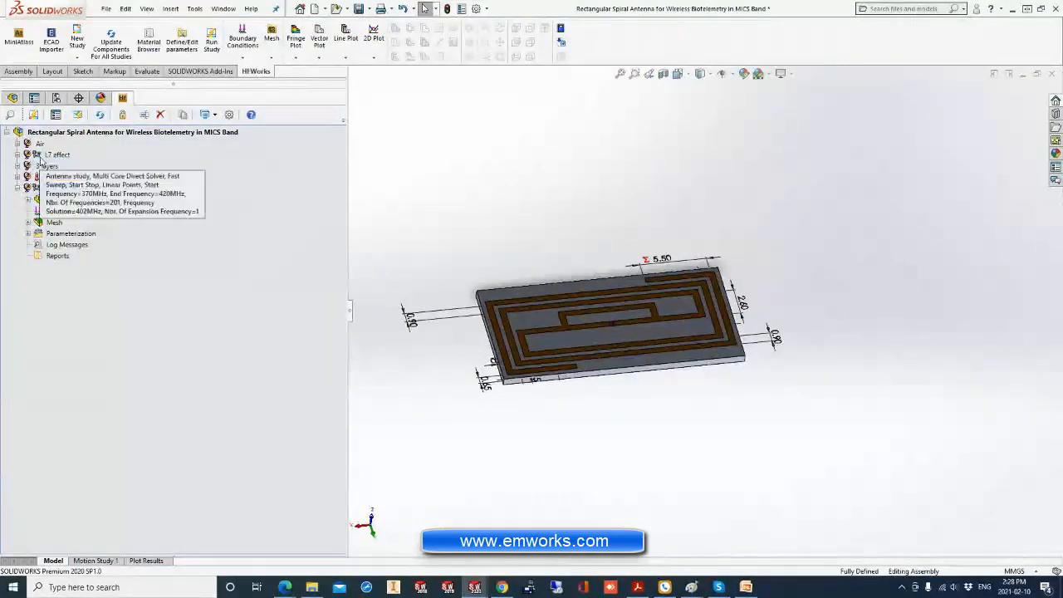
# Copy the boundary conditions and mesh control from the 3 layers study into Study 5.
pyautogui.click(46, 166)
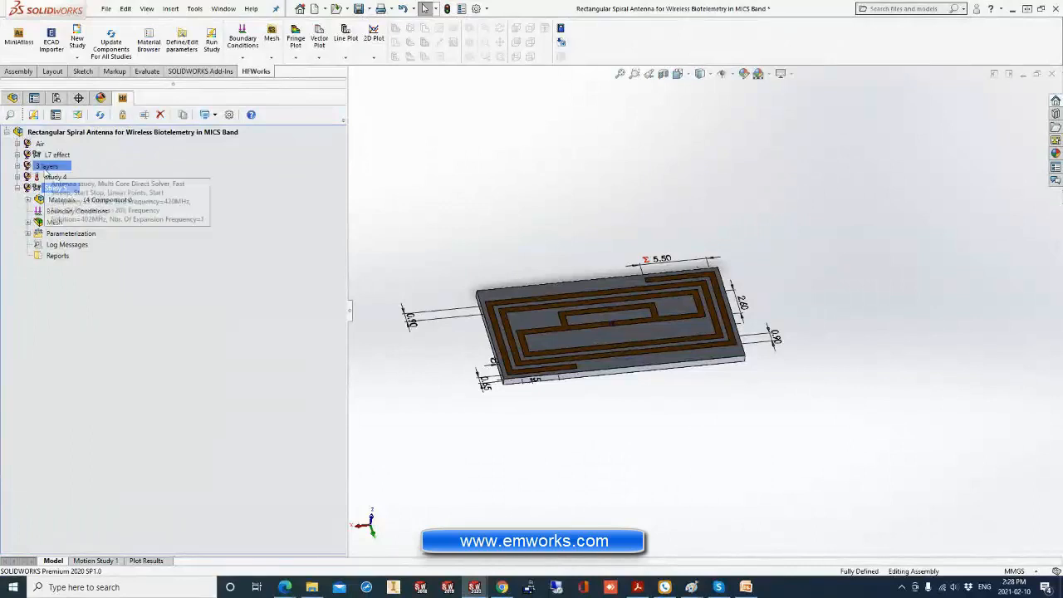
pyautogui.moveTo(47, 172); pyautogui.dragTo(49, 193)
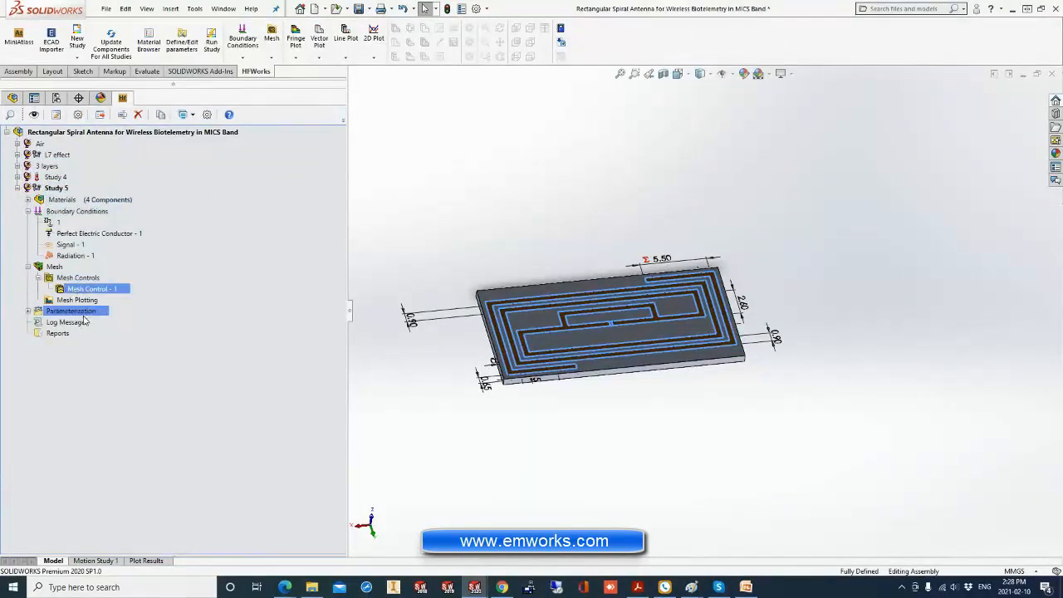
# Open Study 5's design scenarios and exclude the D8 and D6 geometric variables, leaving only L7 included.
pyautogui.click(28, 311)
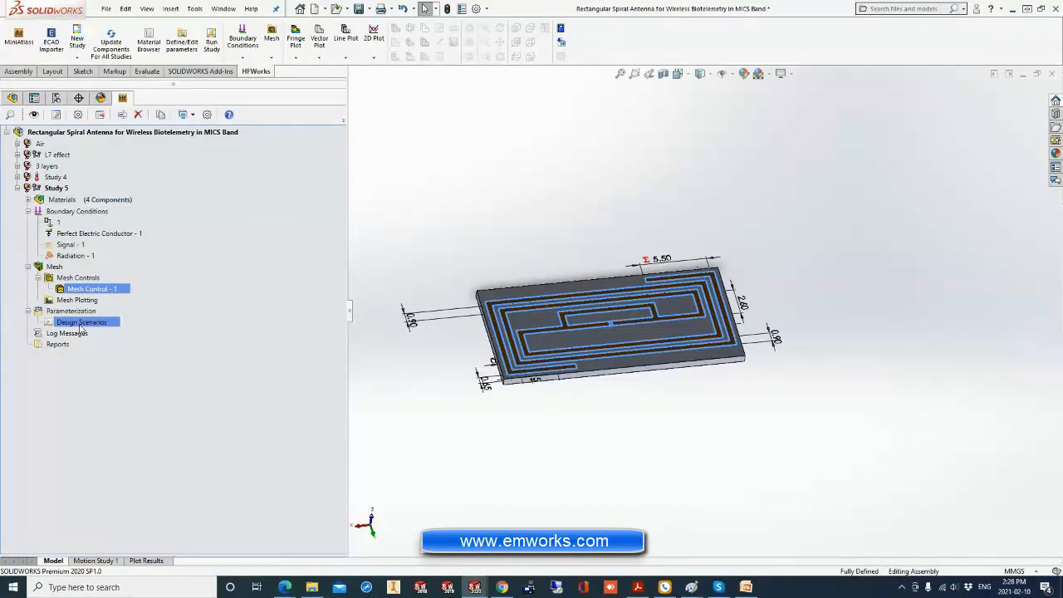
pyautogui.doubleClick(79, 324)
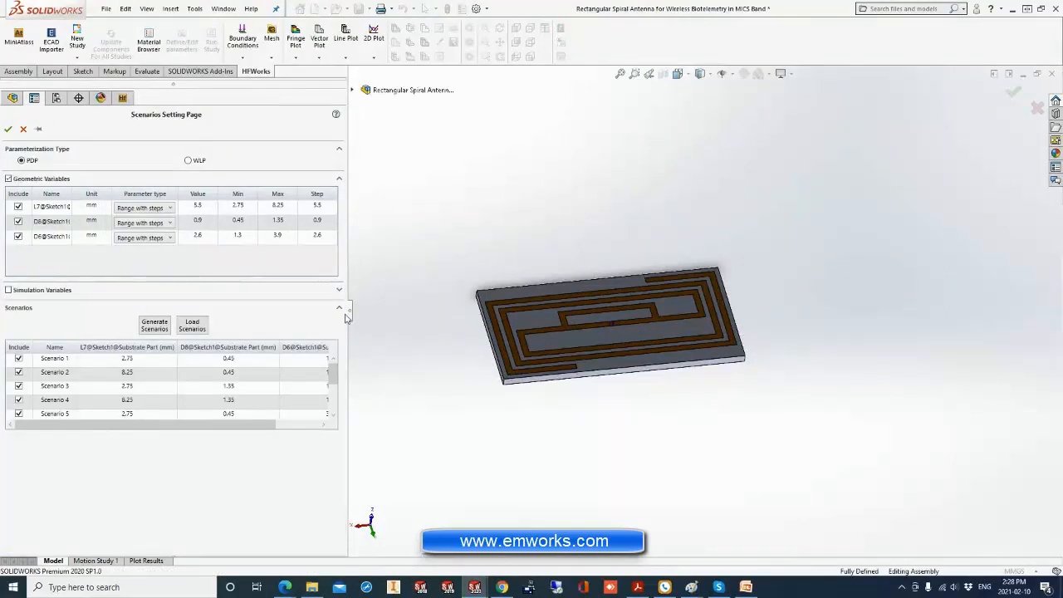
pyautogui.moveTo(348, 312); pyautogui.dragTo(545, 314)
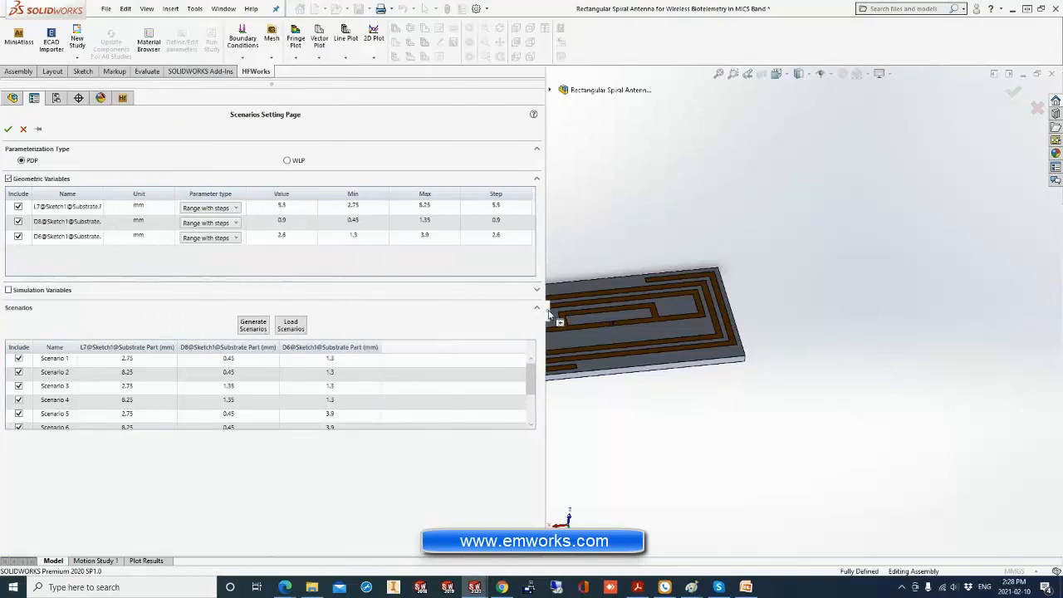
pyautogui.click(18, 236)
pyautogui.click(18, 221)
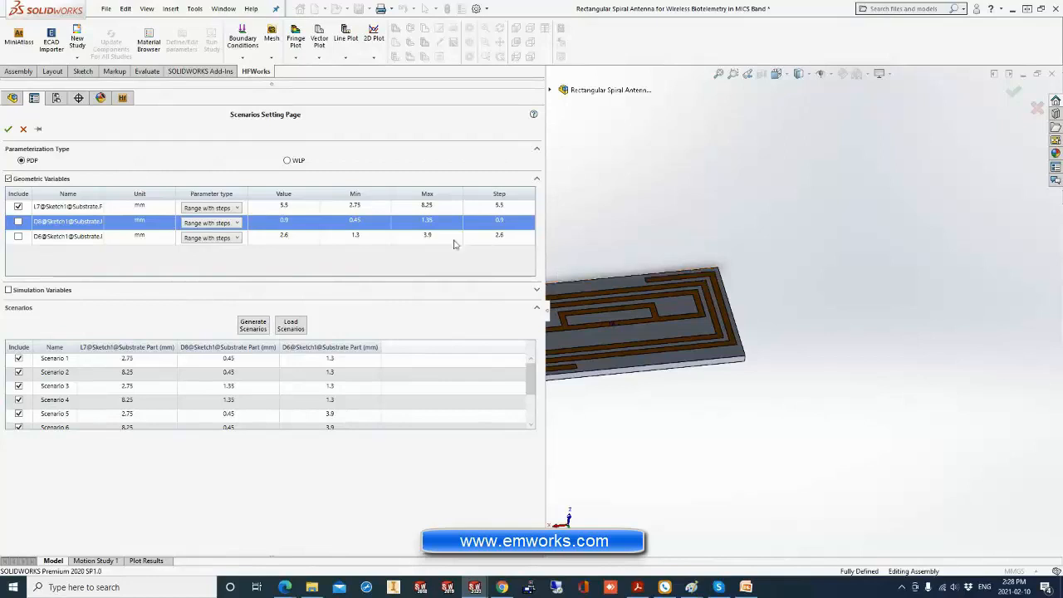
# Set the L7 range to a minimum of 5, maximum of 7 and step of 0.5 mm, and generate the scenarios.
pyautogui.doubleClick(381, 210)
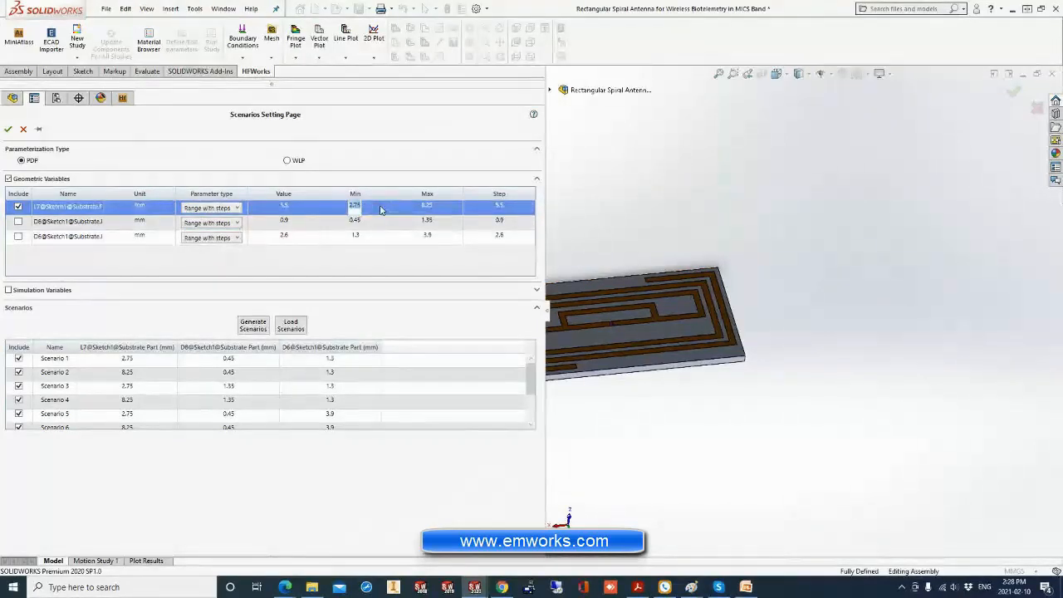
pyautogui.doubleClick(446, 213)
pyautogui.click(513, 209)
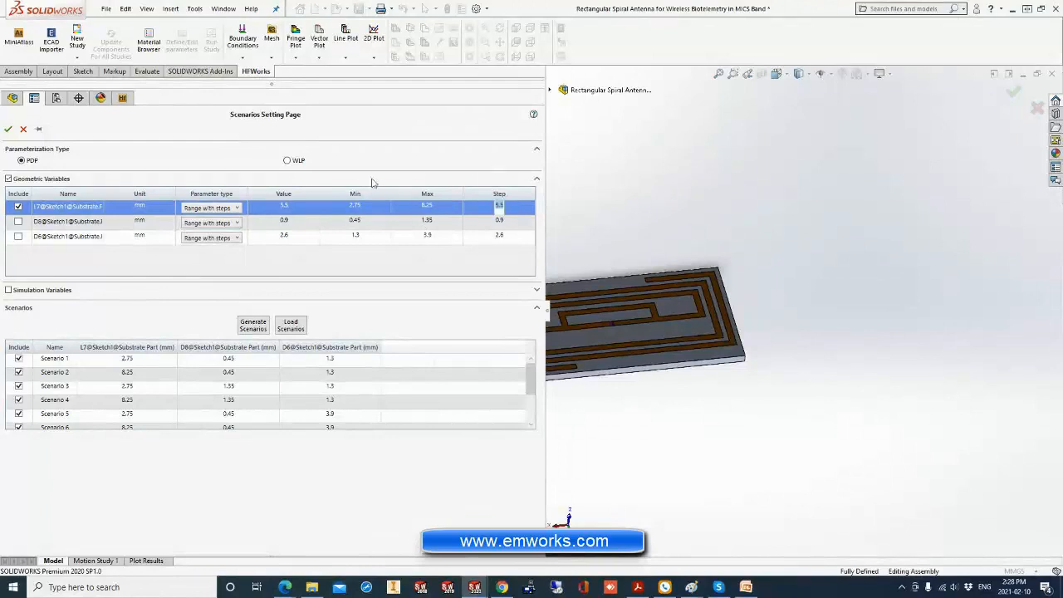
pyautogui.doubleClick(365, 211)
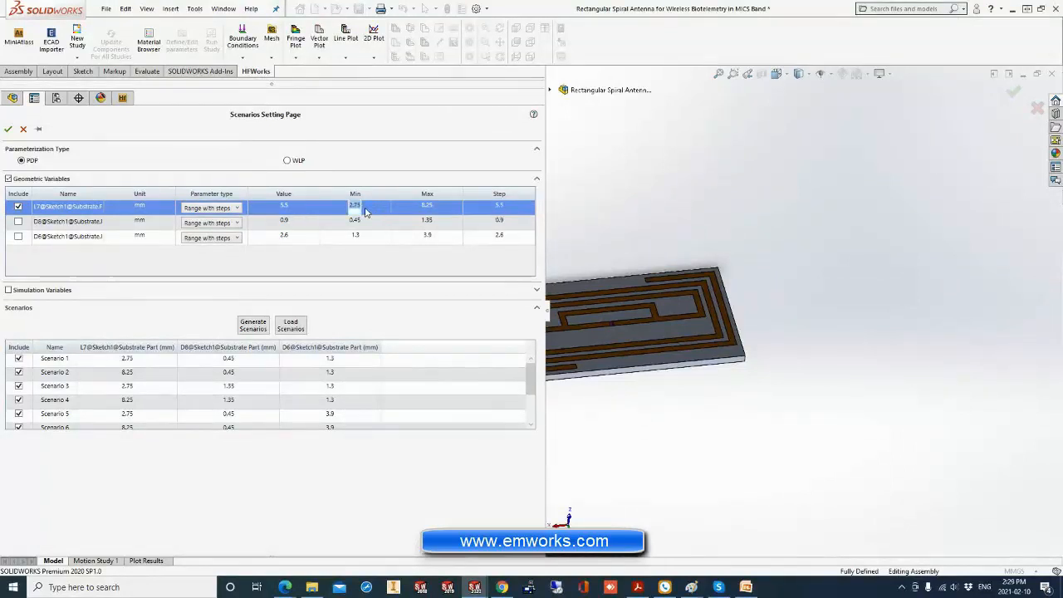
pyautogui.press('BackSpace')
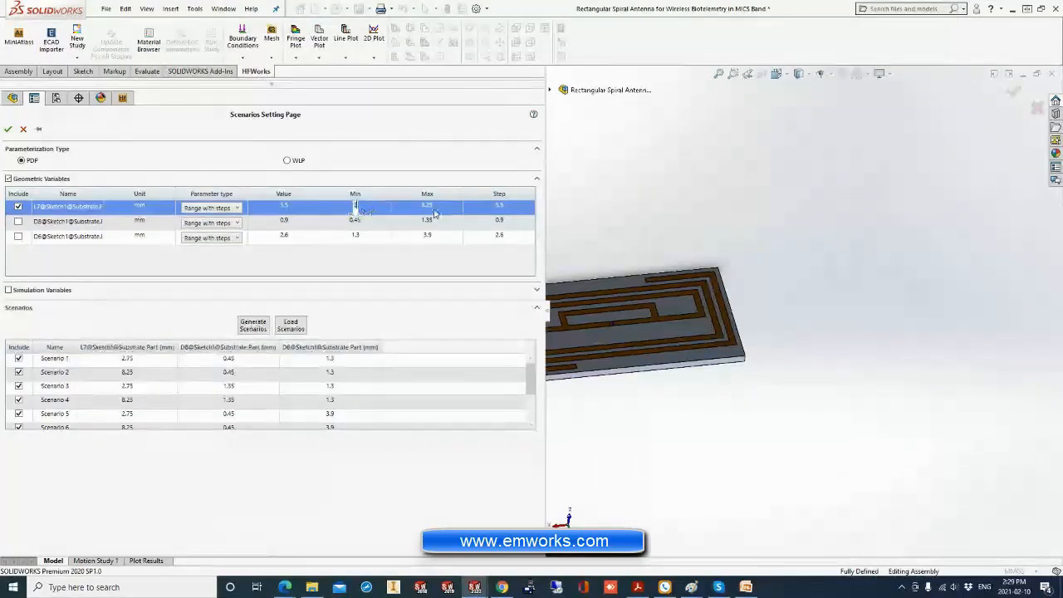
pyautogui.doubleClick(438, 210)
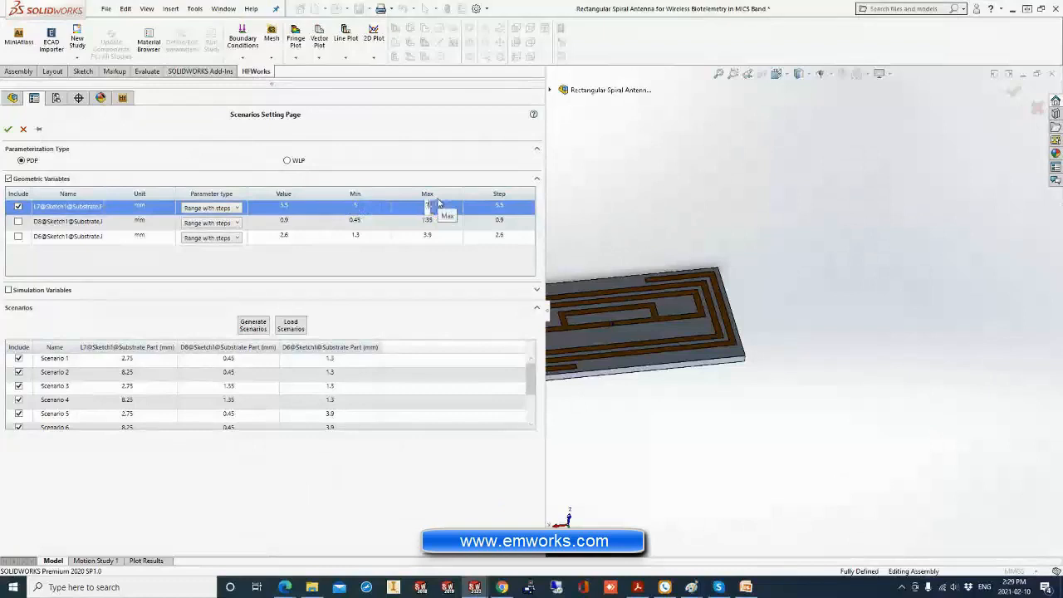
pyautogui.doubleClick(509, 211)
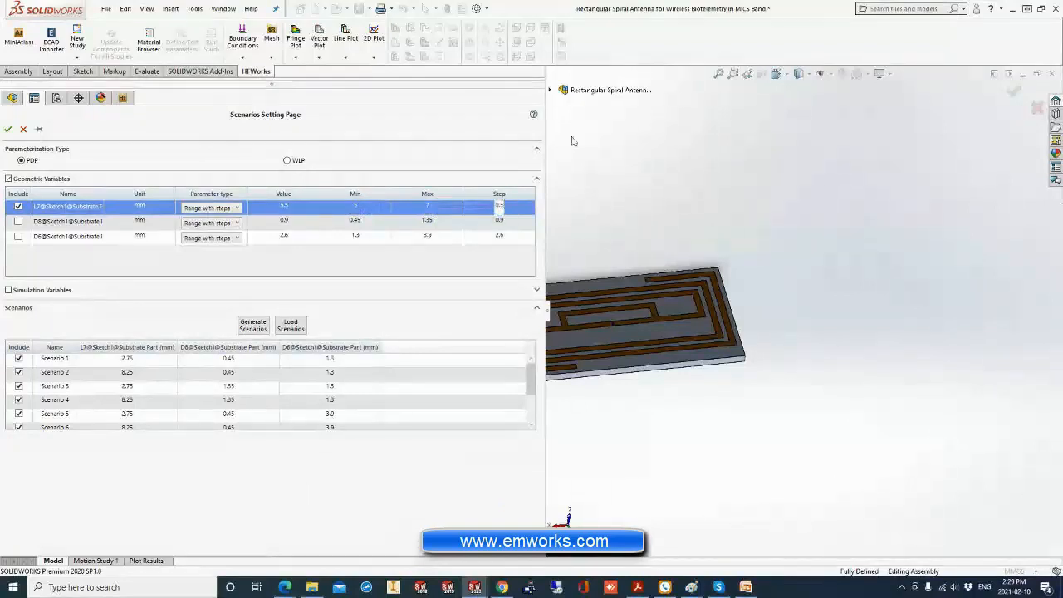
pyautogui.click(254, 325)
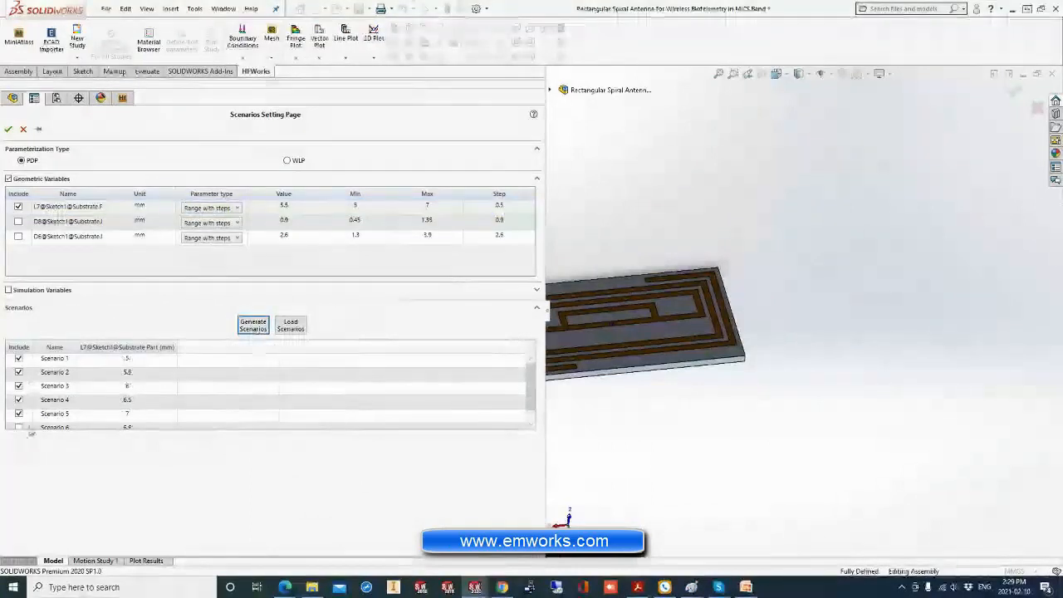
# Check the L7 values of the generated scenarios and accept the scenario settings.
pyautogui.moveTo(44, 420); pyautogui.dragTo(54, 359)
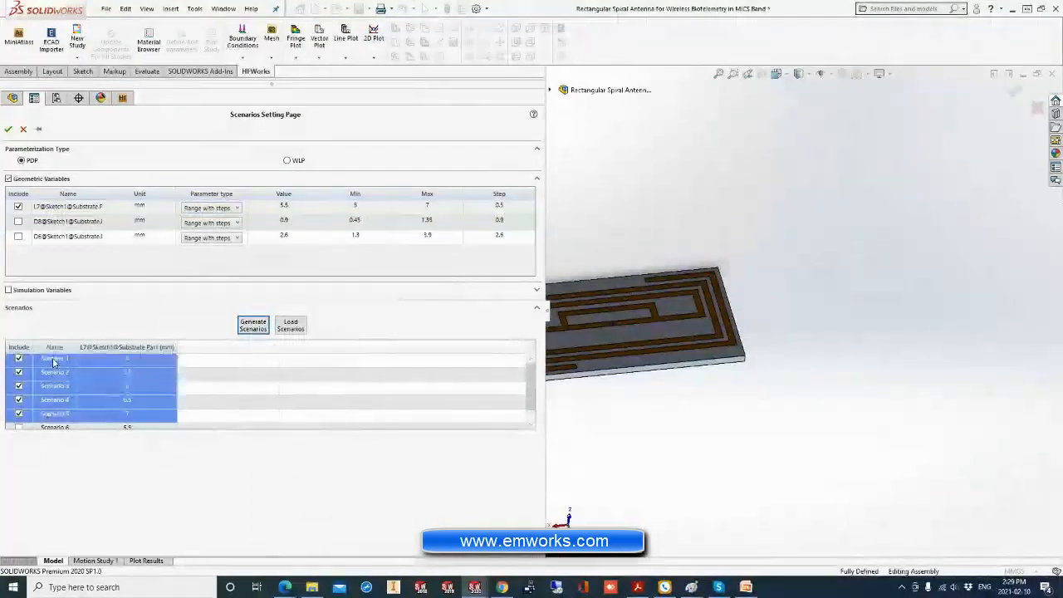
pyautogui.click(68, 370)
pyautogui.click(67, 359)
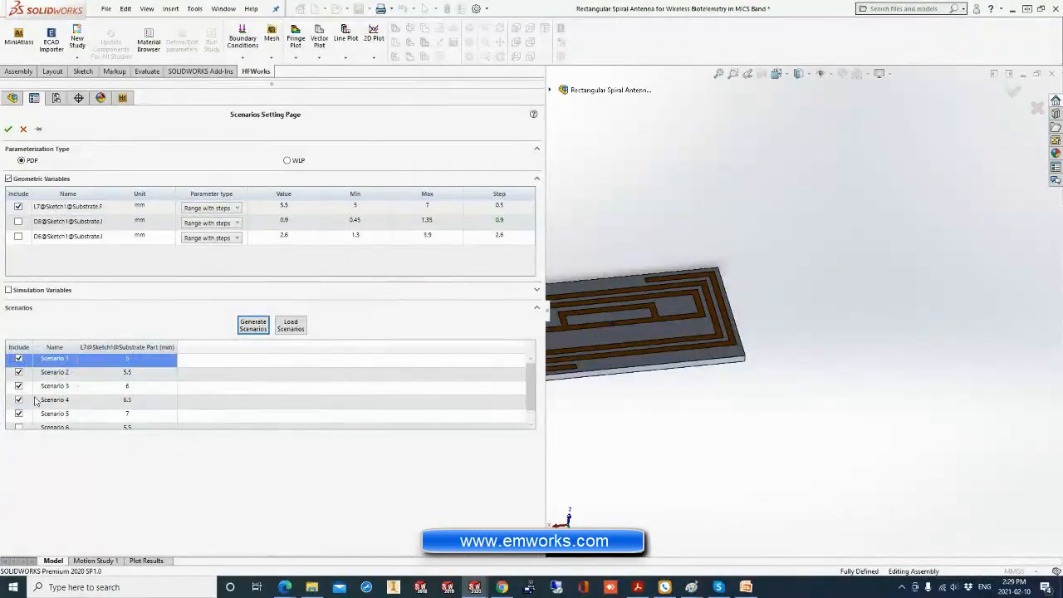
pyautogui.doubleClick(129, 373)
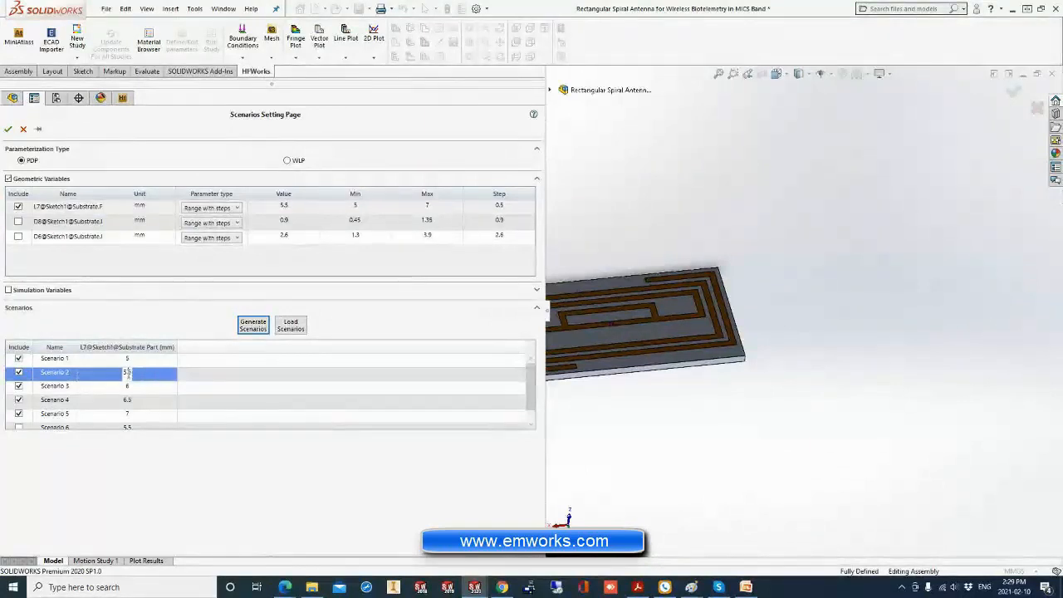
pyautogui.doubleClick(134, 389)
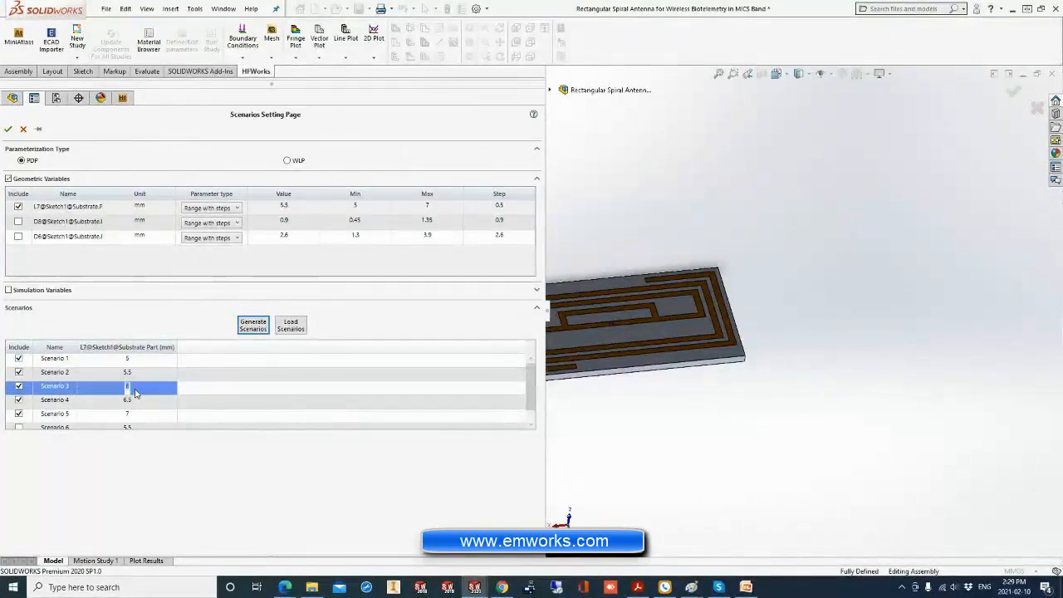
pyautogui.doubleClick(128, 400)
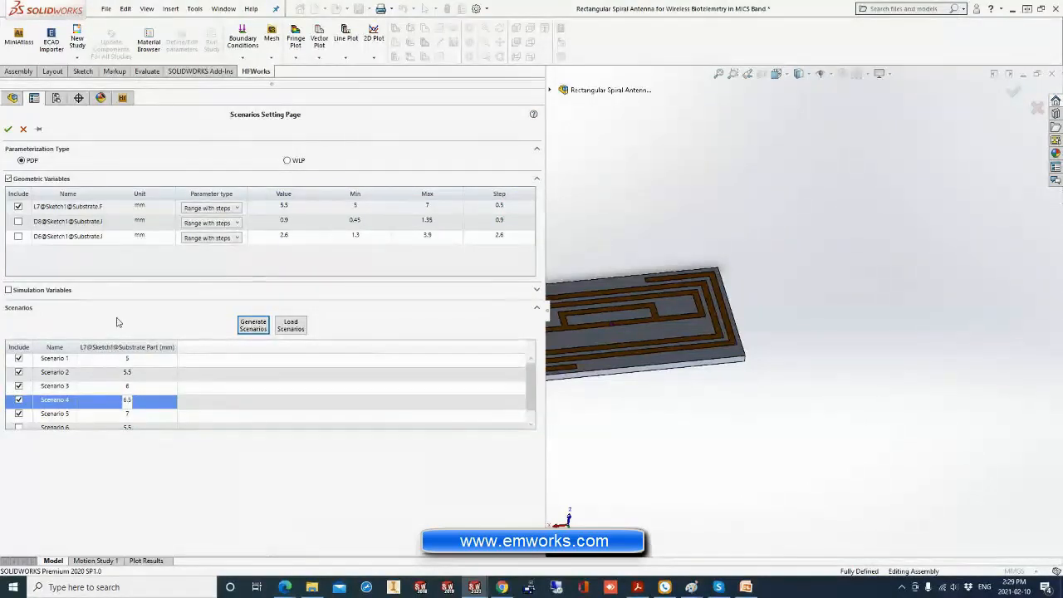
pyautogui.click(8, 129)
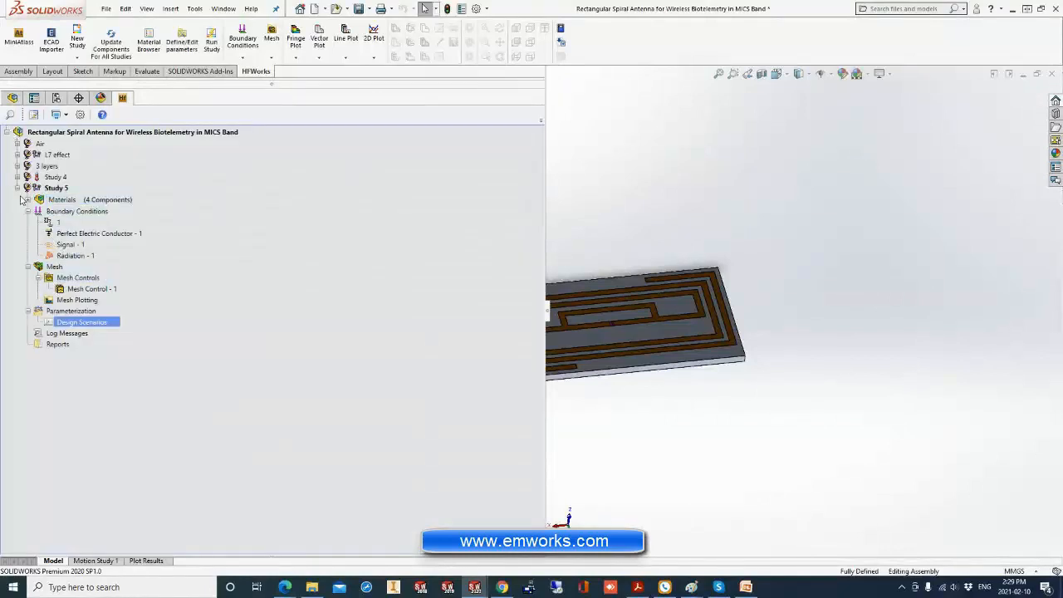
# Collapse Study 5, review the L7 effect study's design scenarios, and close them without changes.
pyautogui.click(26, 211)
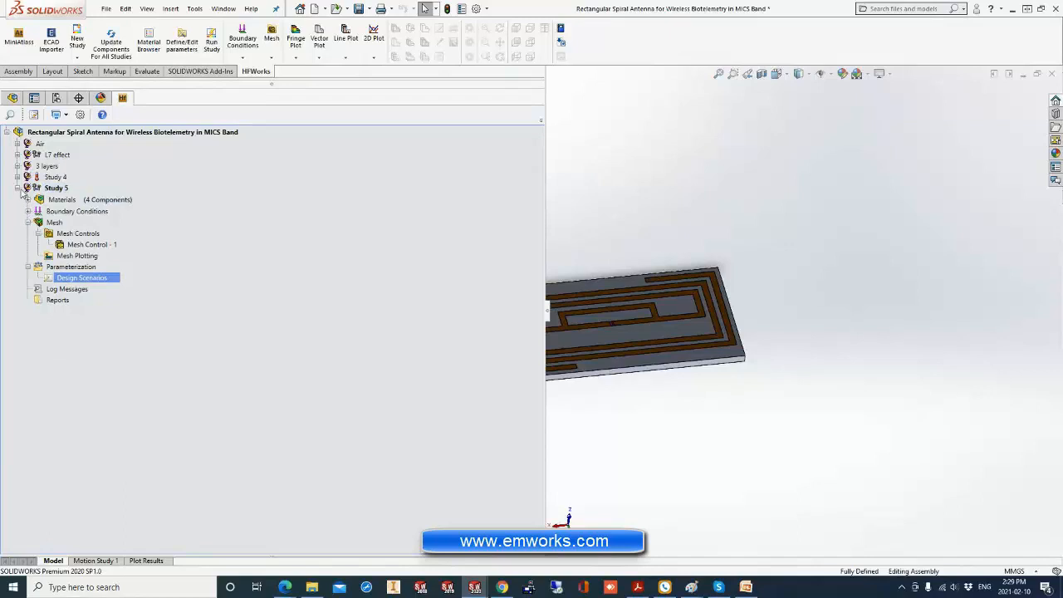
pyautogui.click(18, 188)
pyautogui.click(18, 154)
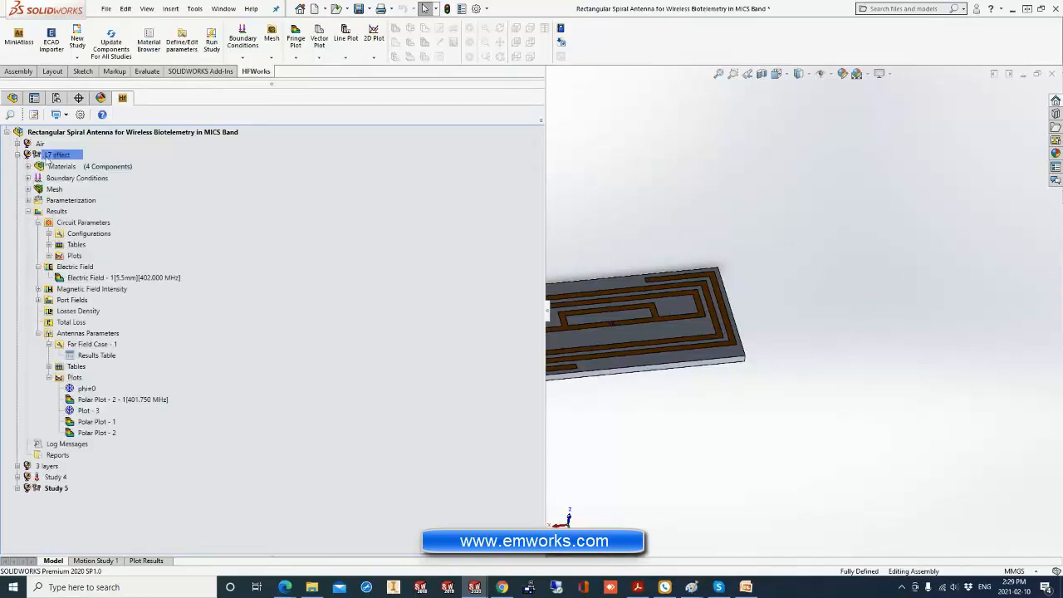
pyautogui.click(58, 156)
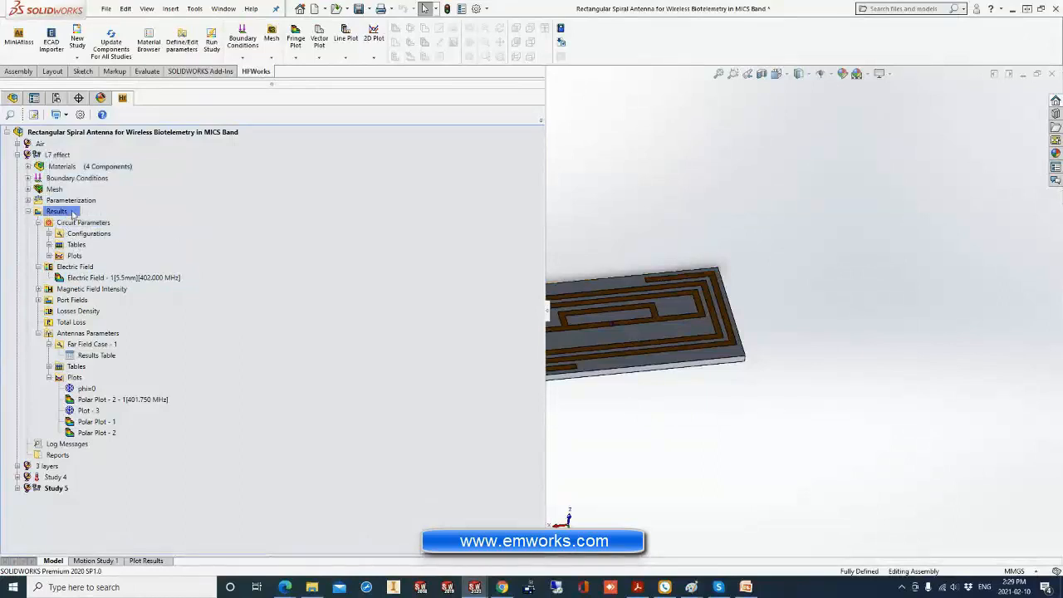
pyautogui.click(28, 200)
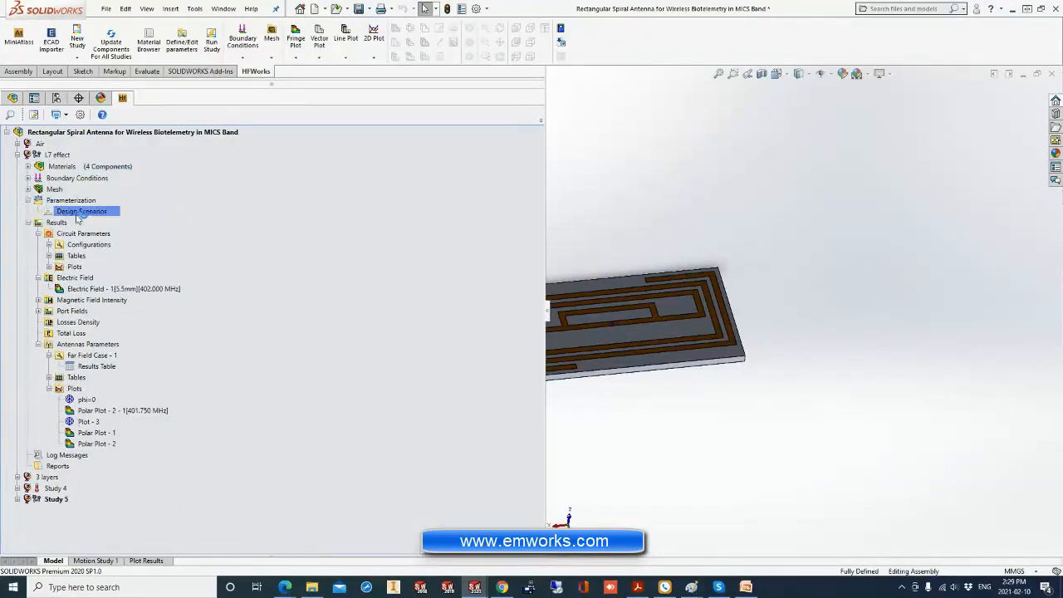
pyautogui.doubleClick(76, 215)
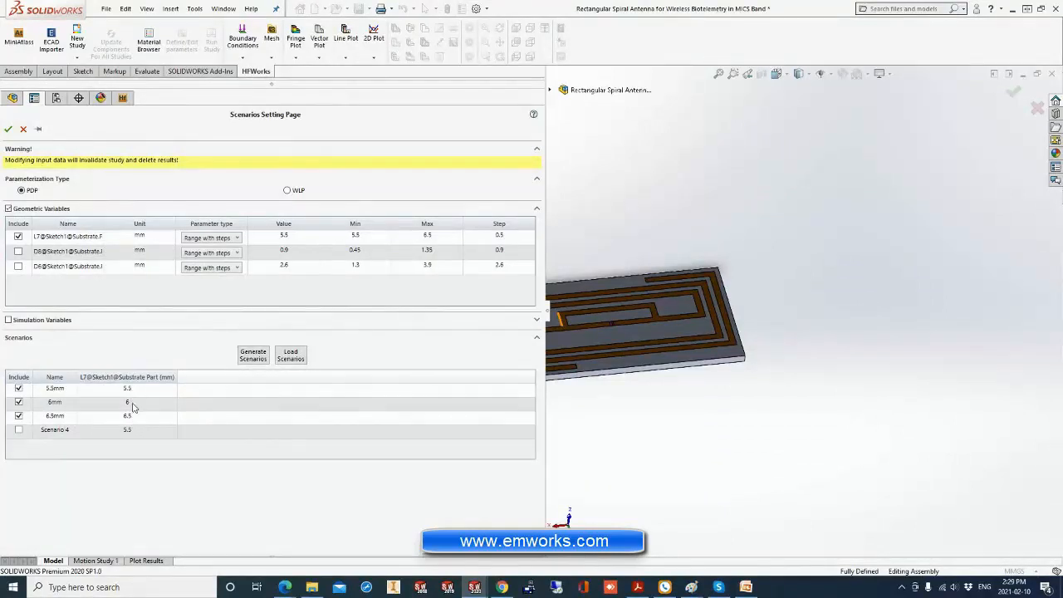
pyautogui.click(23, 130)
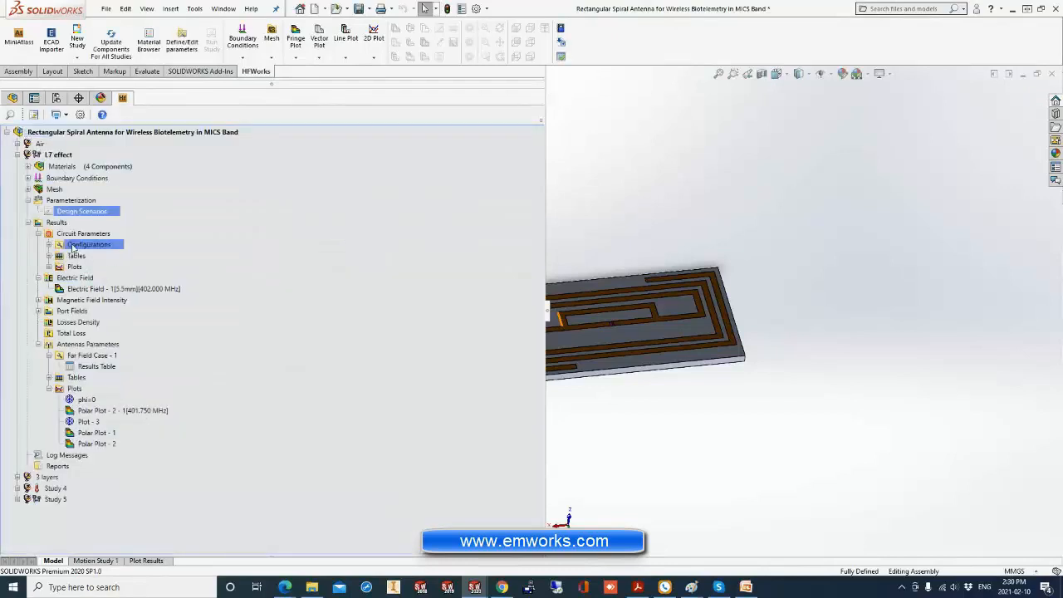
# Create a 2D circuit-parameter plot of S(1,1) in dB for all scenarios of the L7 effect study.
pyautogui.click(59, 235)
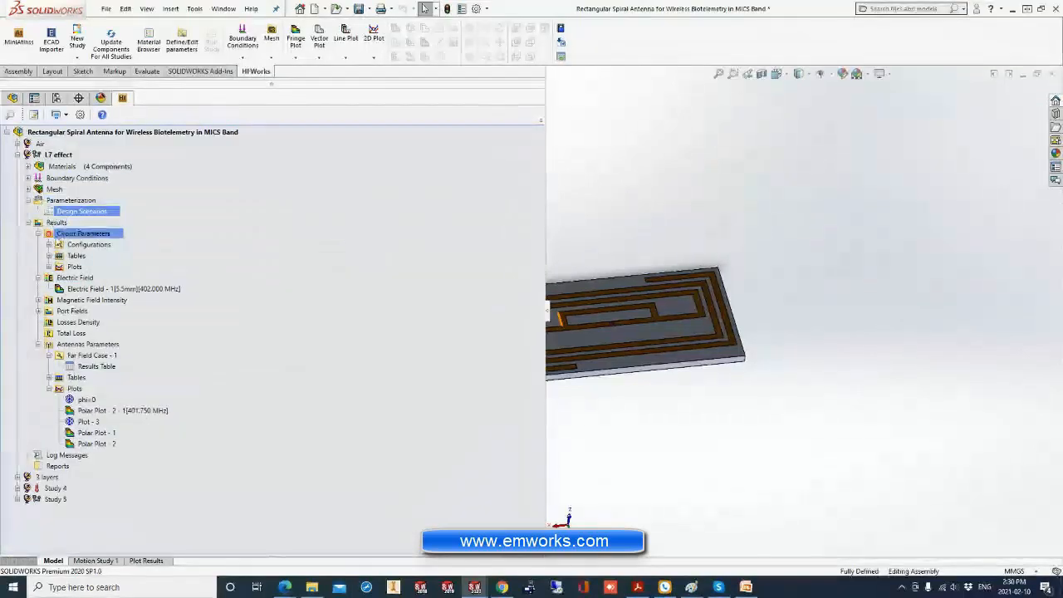
pyautogui.click(49, 256)
pyautogui.click(49, 256)
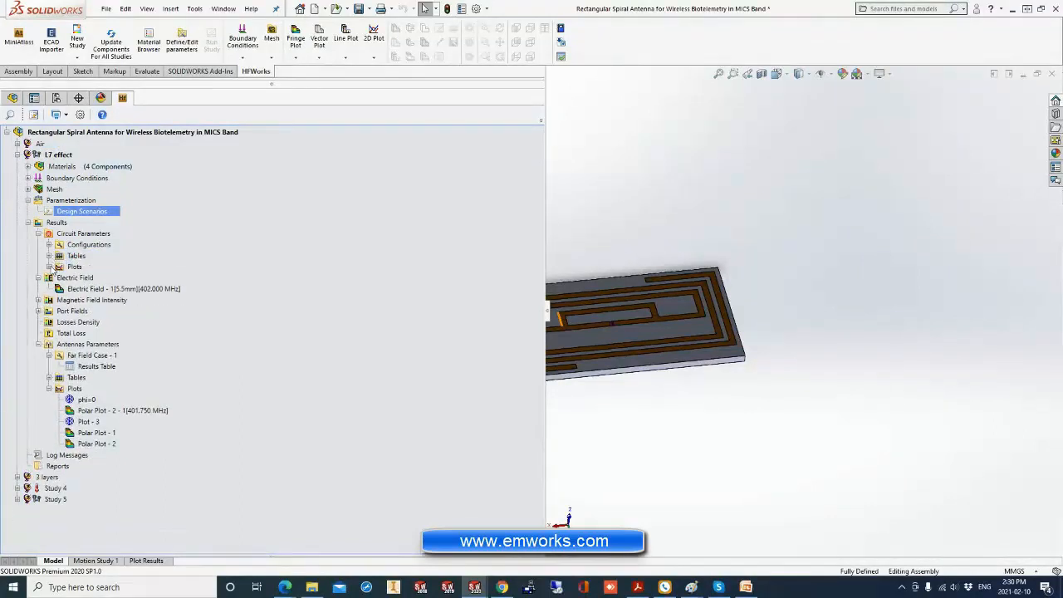
pyautogui.rightClick(72, 267)
pyautogui.click(94, 281)
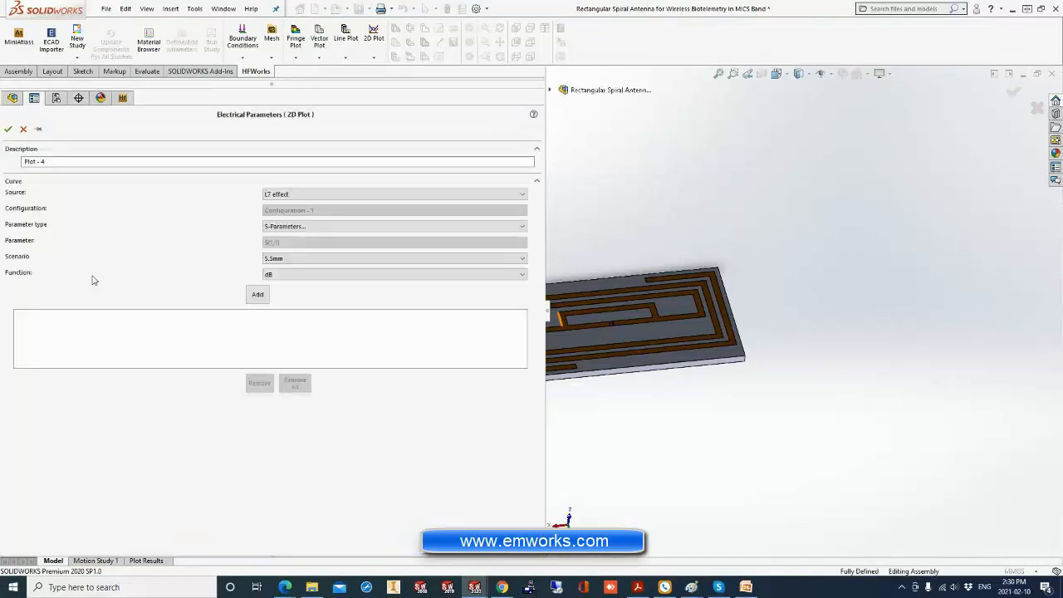
pyautogui.click(278, 259)
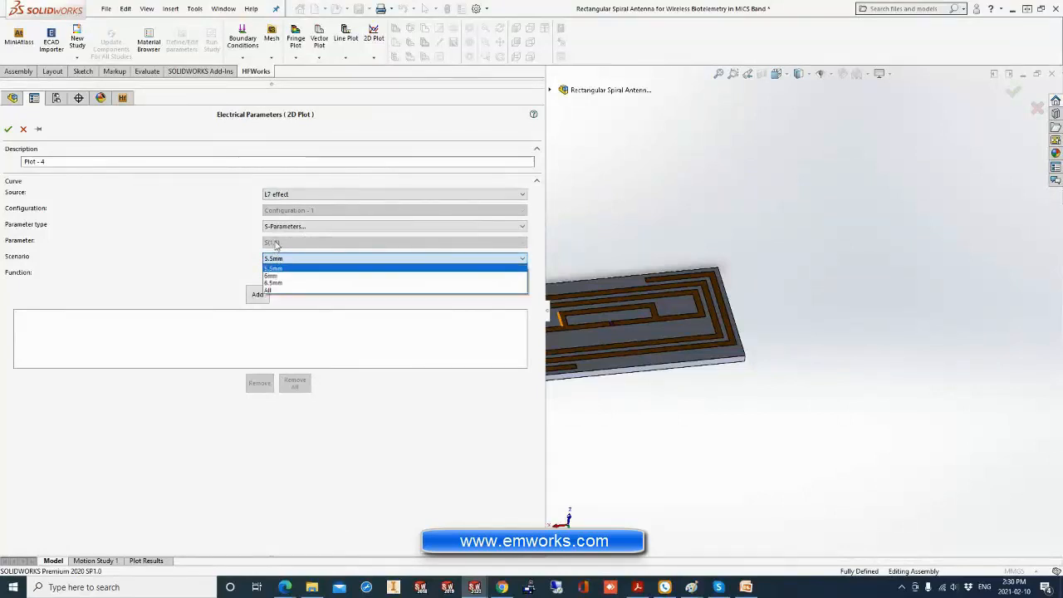
pyautogui.click(270, 291)
pyautogui.click(265, 294)
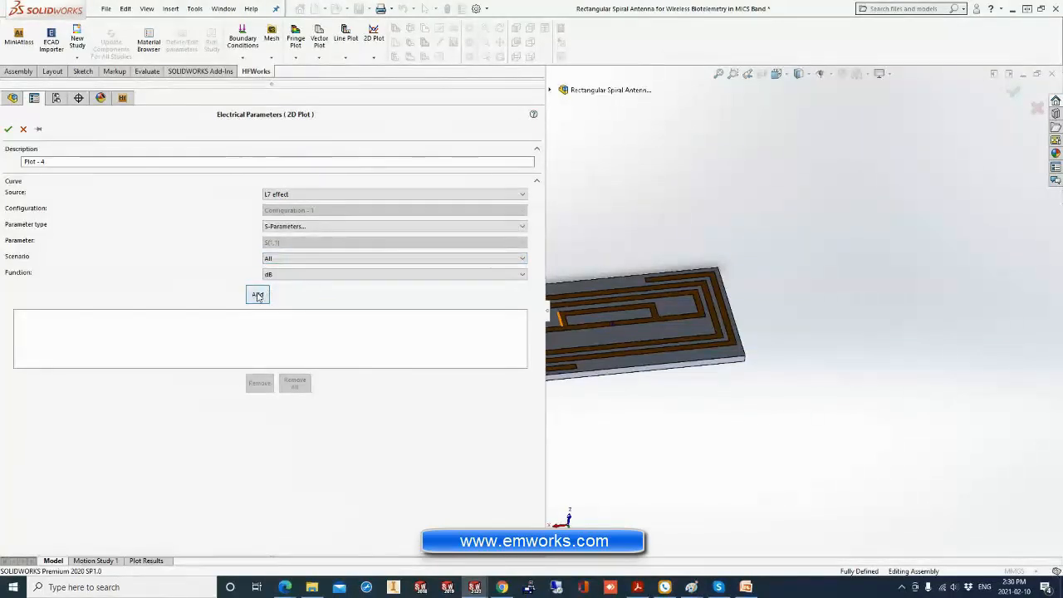
pyautogui.click(7, 129)
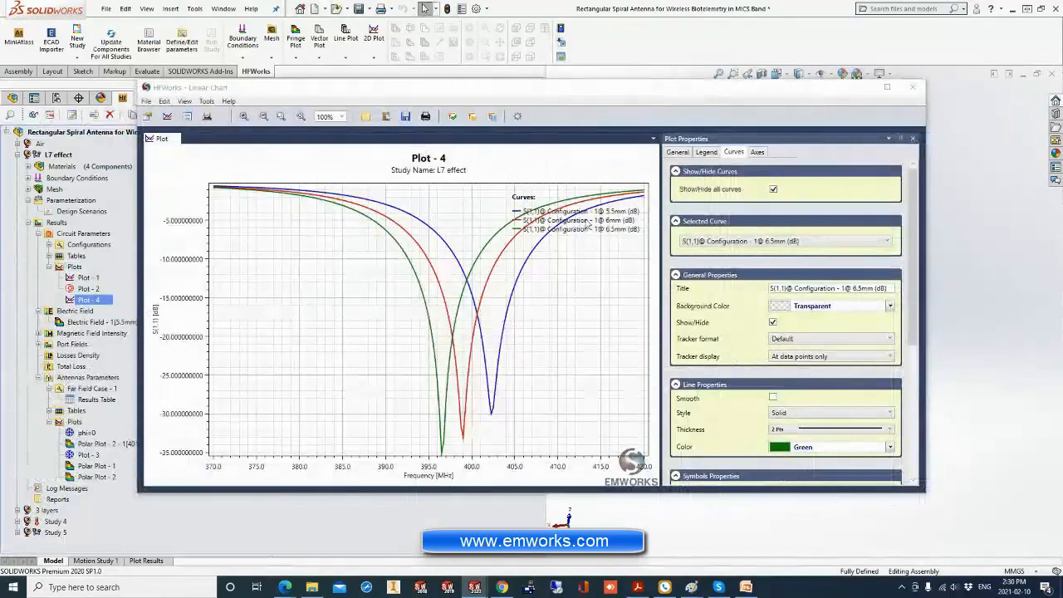
# Move the plot legend to the clear area below the curves' low-frequency end and compare the three scenarios' resonance dips.
pyautogui.moveTo(586, 197); pyautogui.dragTo(254, 160)
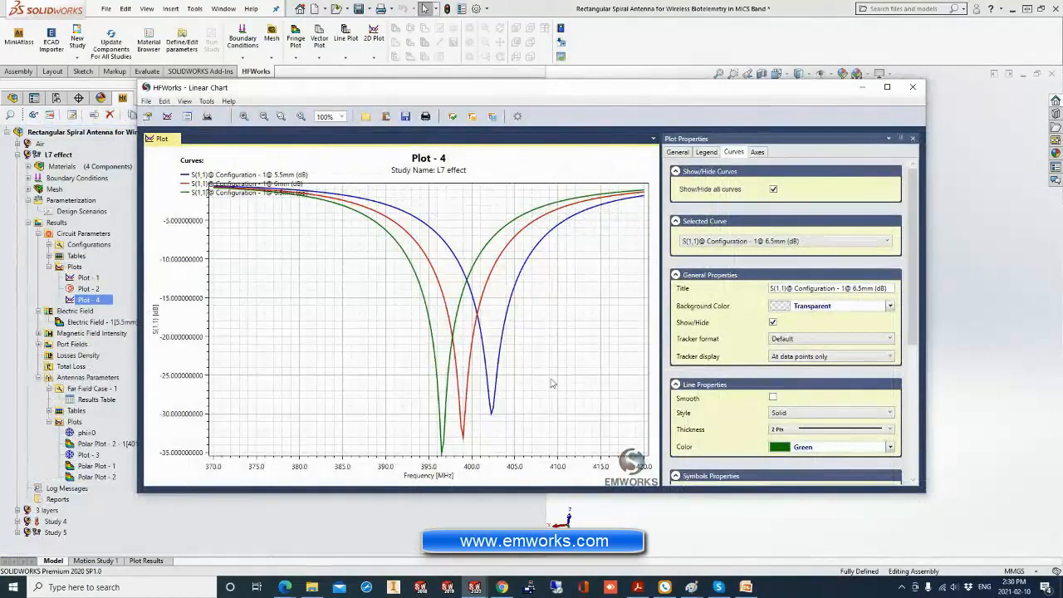
pyautogui.click(494, 414)
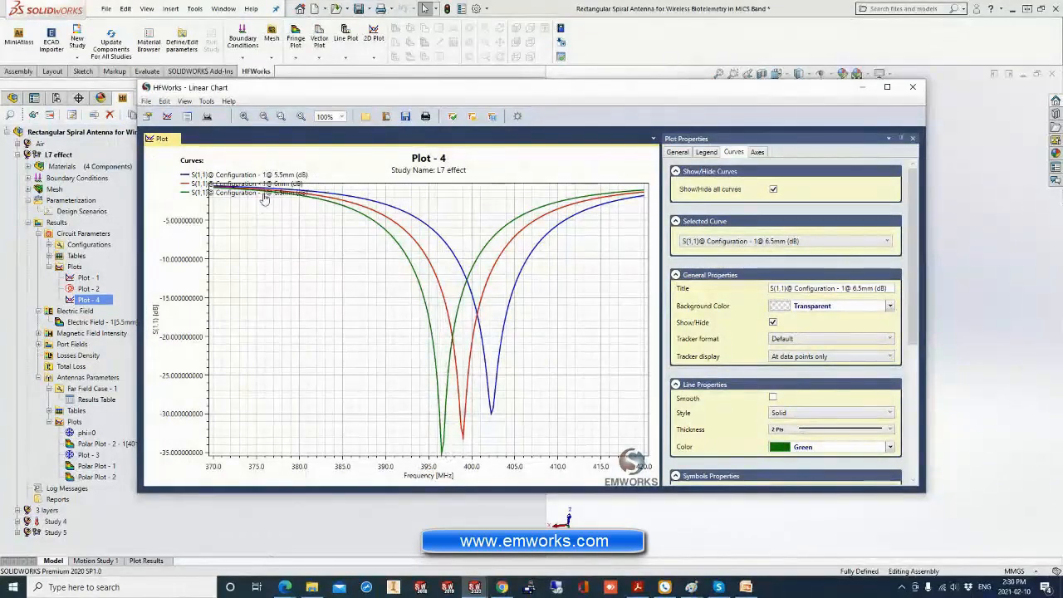
pyautogui.moveTo(260, 190); pyautogui.dragTo(294, 269)
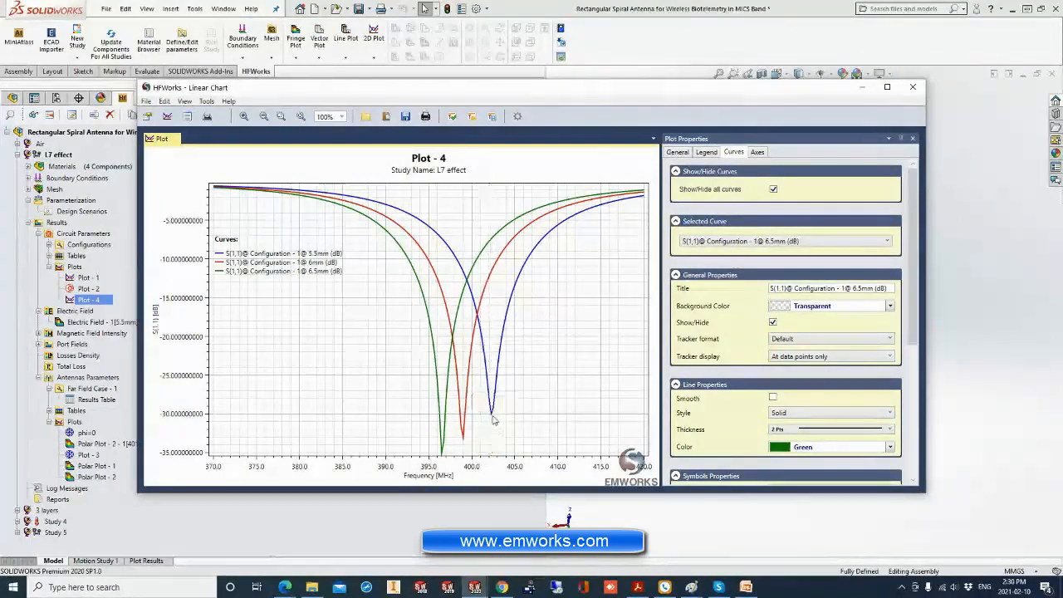
pyautogui.moveTo(492, 418)
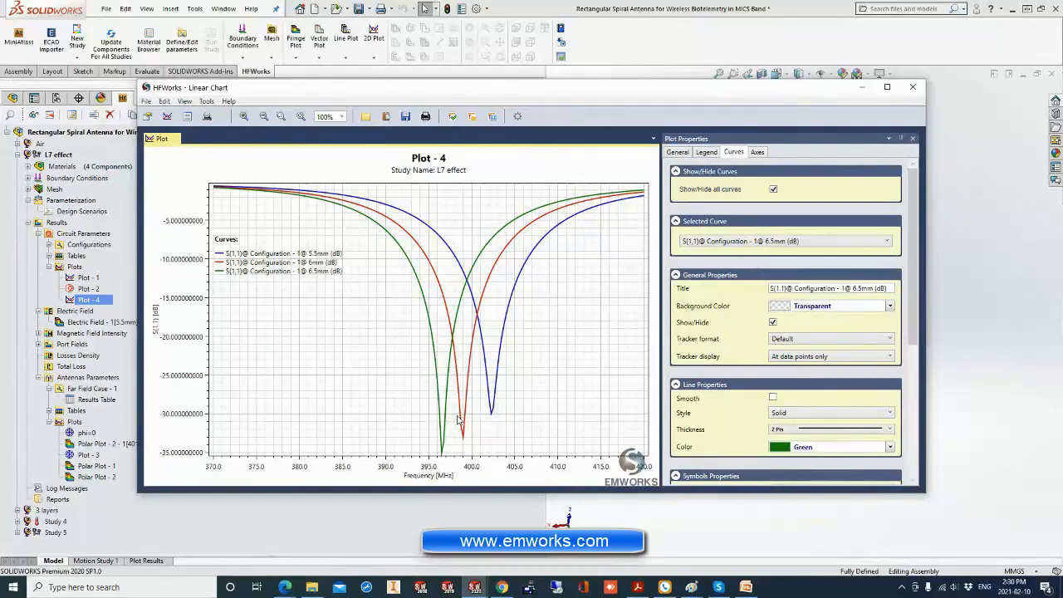
pyautogui.click(50, 167)
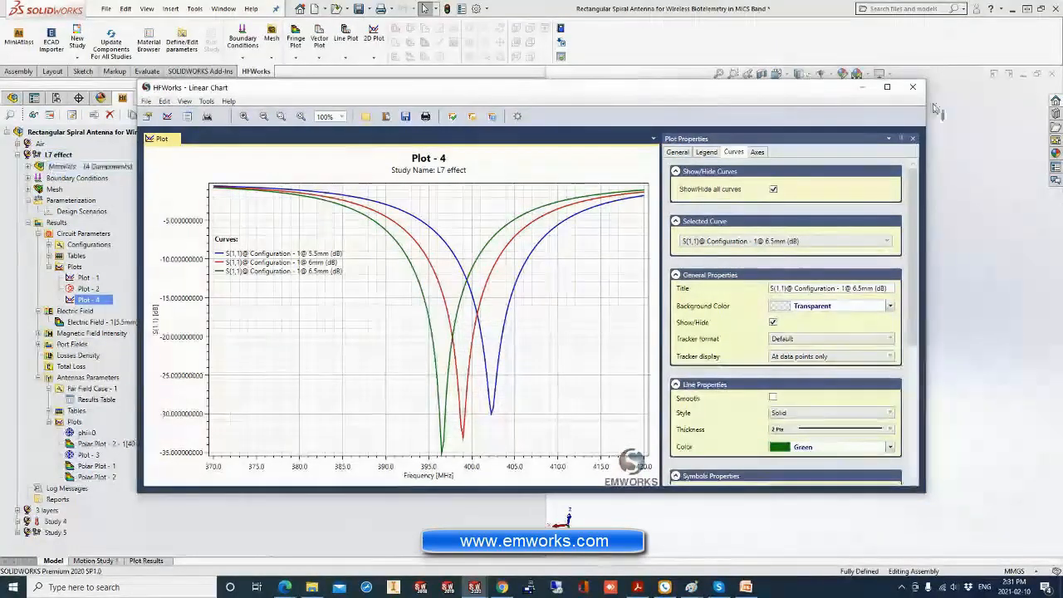
# Close the S(1,1) chart and create a 3D polar fringe plot from the L7 effect study's antenna parameters.
pyautogui.click(914, 86)
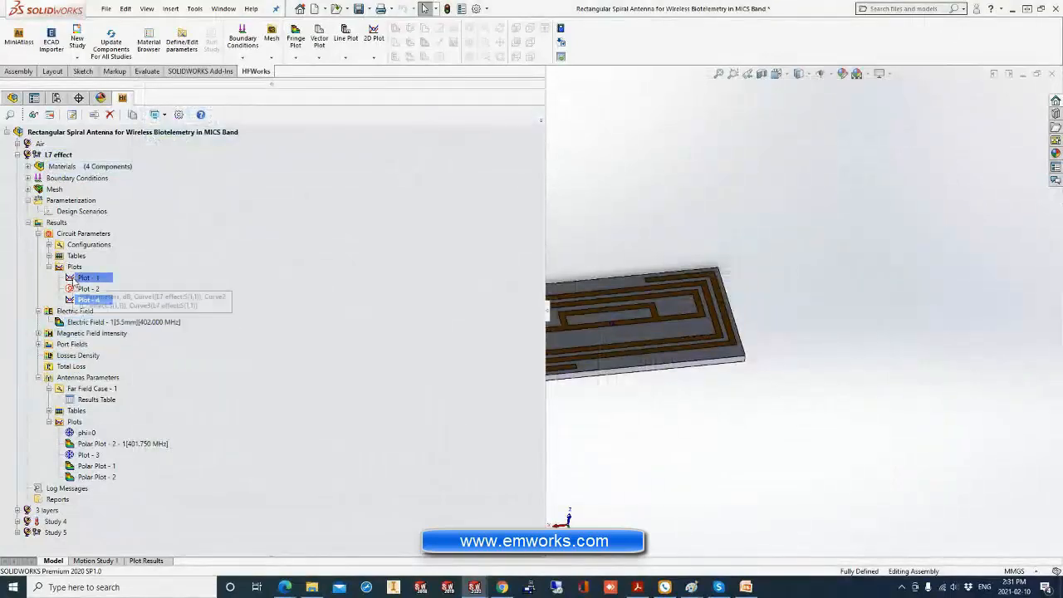
pyautogui.rightClick(77, 428)
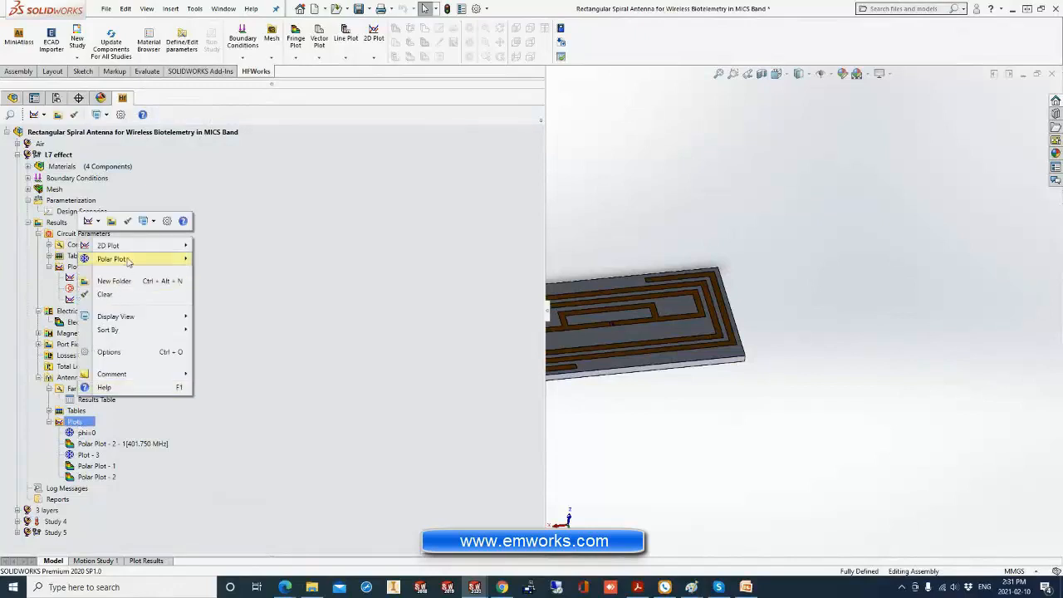
pyautogui.moveTo(129, 261)
pyautogui.moveTo(241, 272)
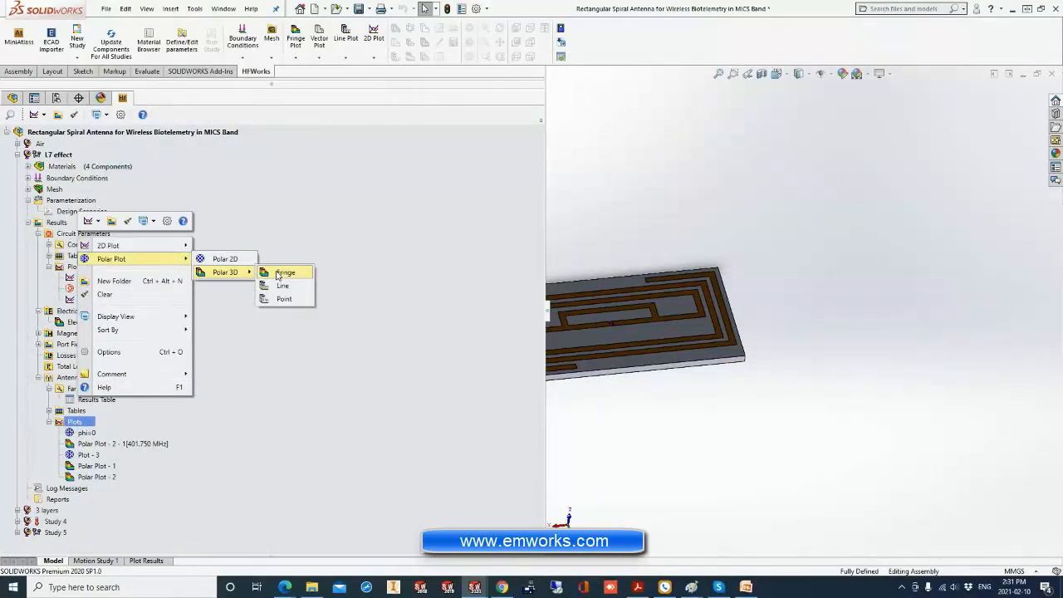
pyautogui.click(281, 273)
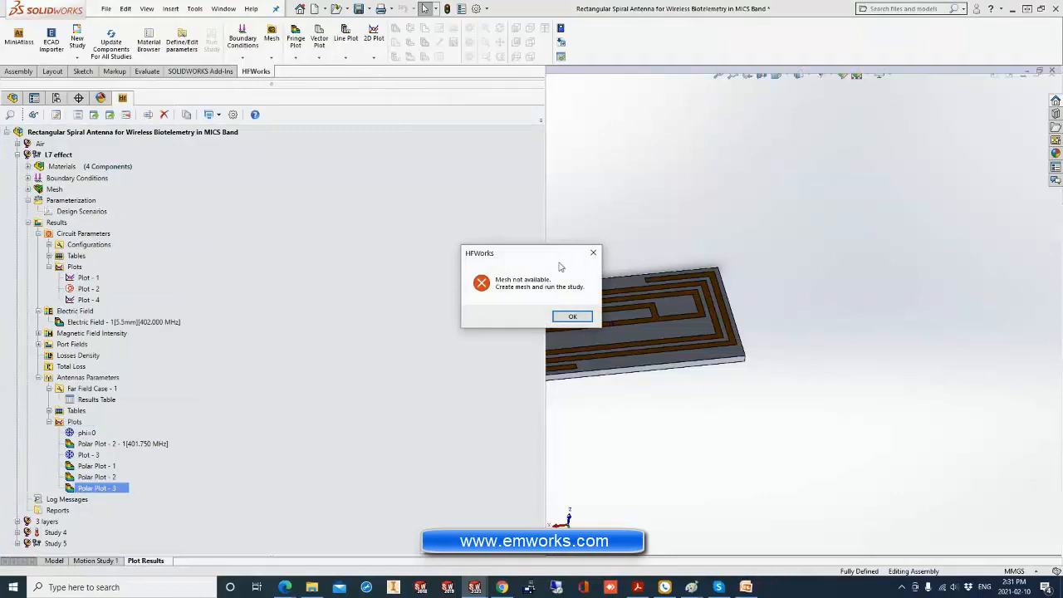
pyautogui.click(572, 316)
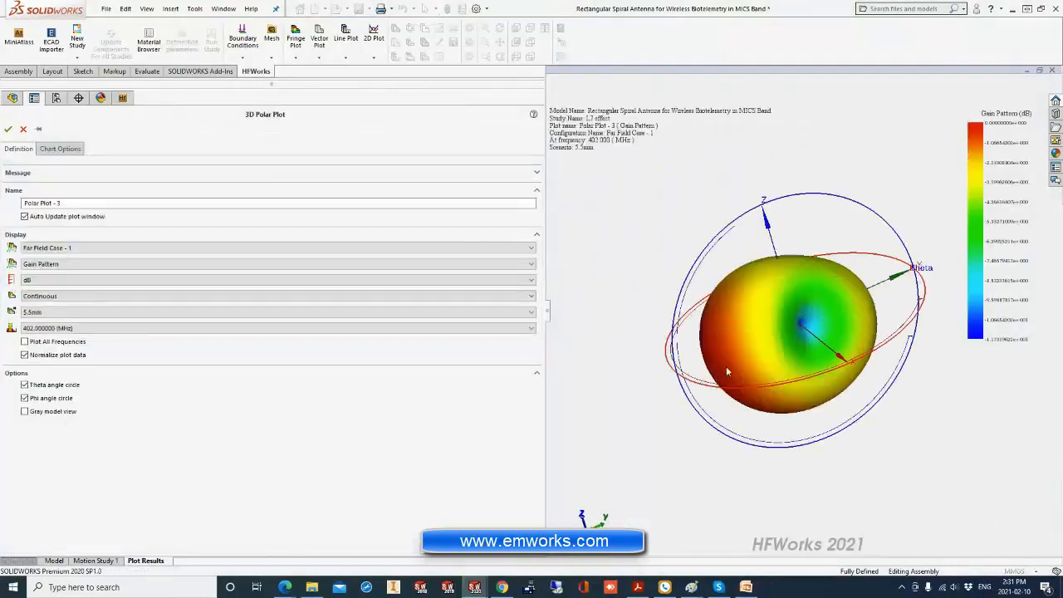
pyautogui.moveTo(772, 388); pyautogui.dragTo(828, 366, button='middle')
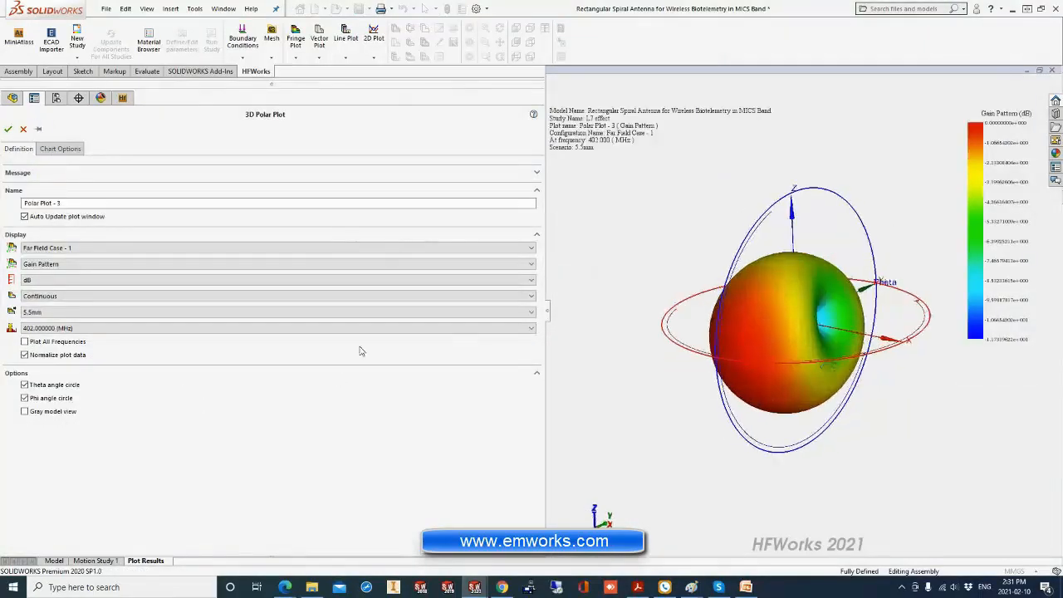
# Set the 3D polar plot to the 6.5mm scenario at 401.75 MHz and turn off data normalization.
pyautogui.click(50, 329)
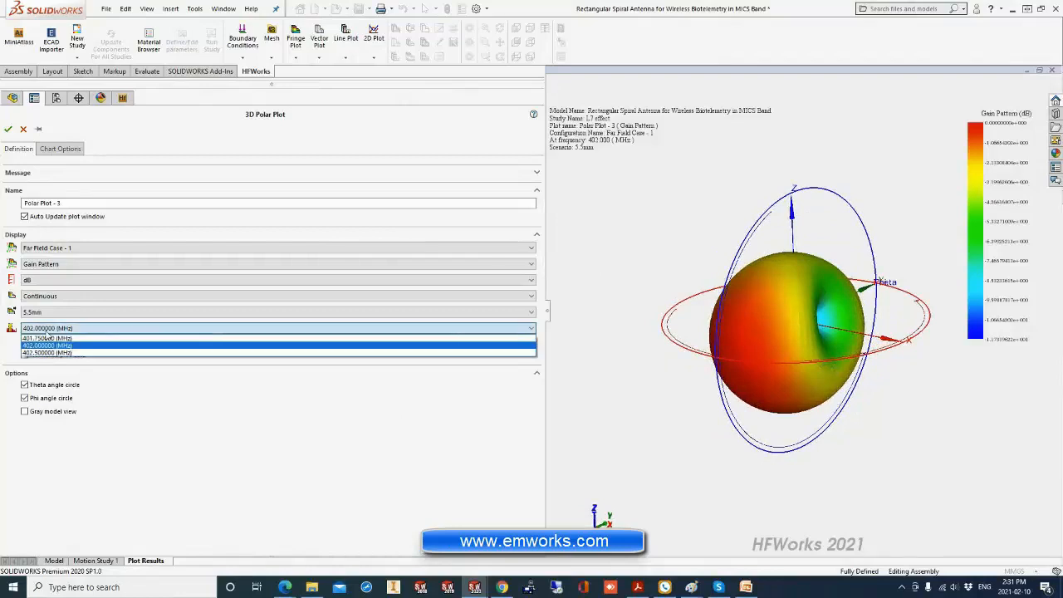
pyautogui.click(47, 345)
pyautogui.click(55, 314)
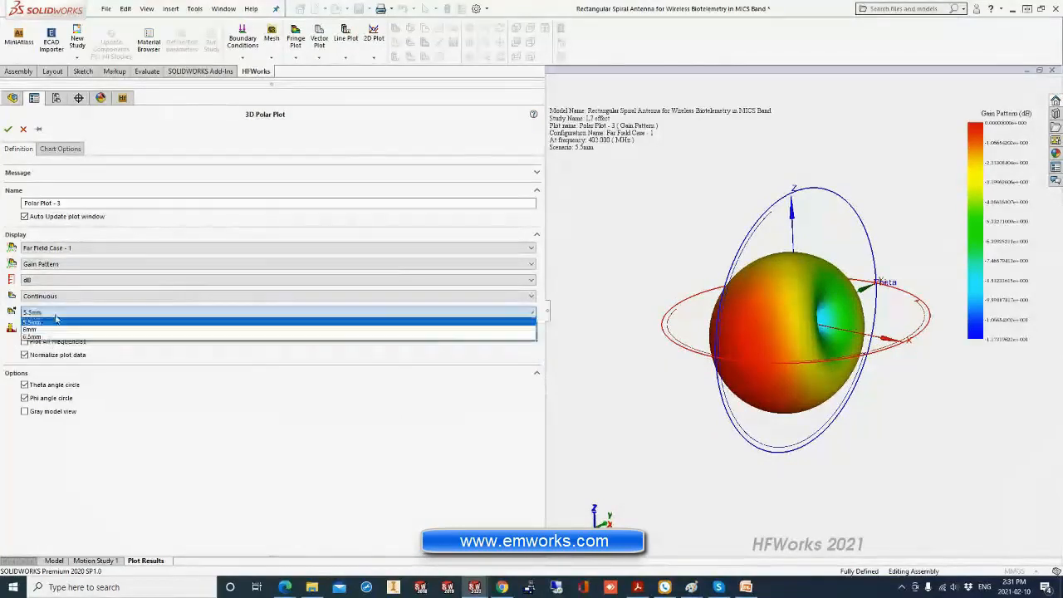
pyautogui.click(33, 336)
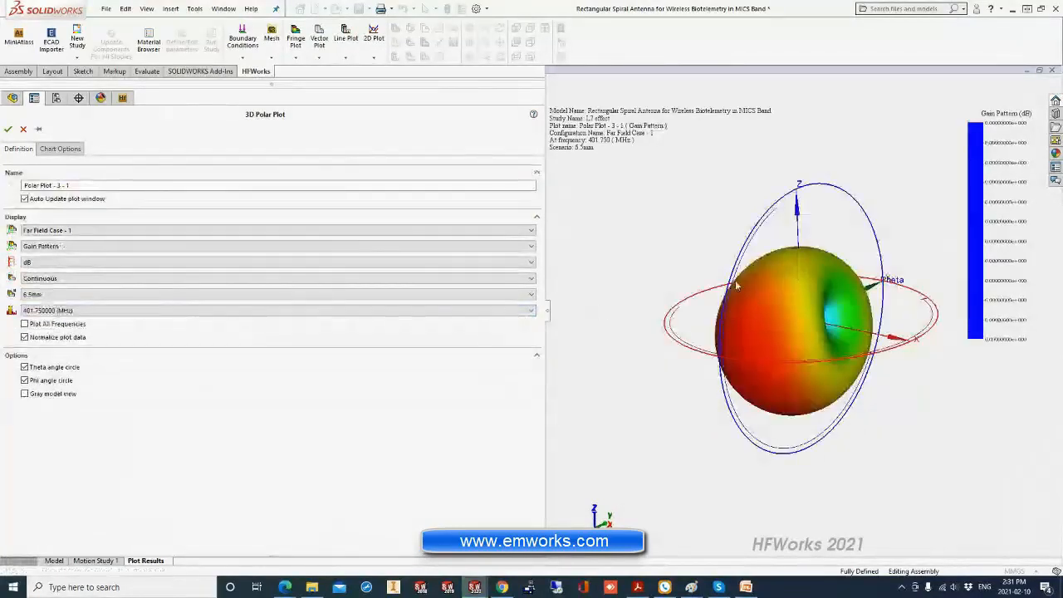
pyautogui.click(73, 339)
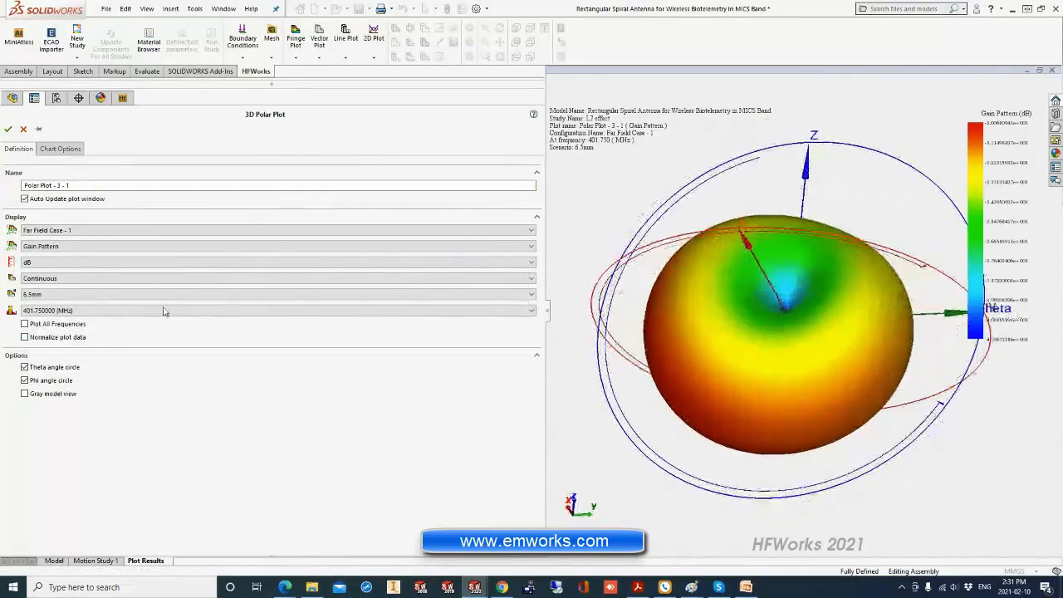
pyautogui.click(50, 311)
pyautogui.click(50, 316)
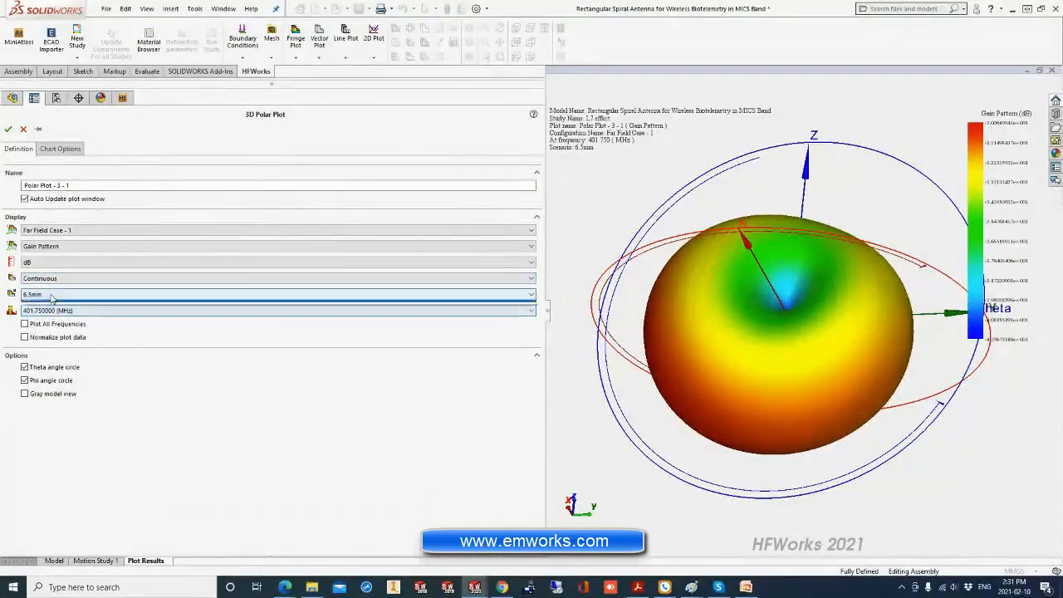
# Change the plotted quantity to Radiation Intensity, enable the gray model view, and accept the 3D polar plot.
pyautogui.click(50, 246)
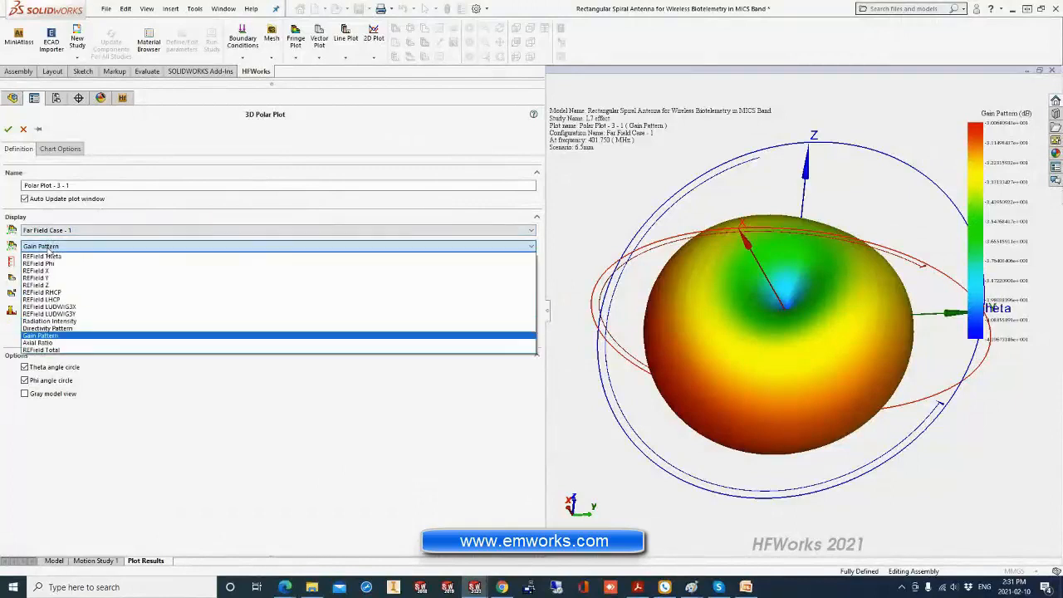
pyautogui.click(52, 323)
pyautogui.moveTo(778, 326); pyautogui.dragTo(846, 260, button='middle')
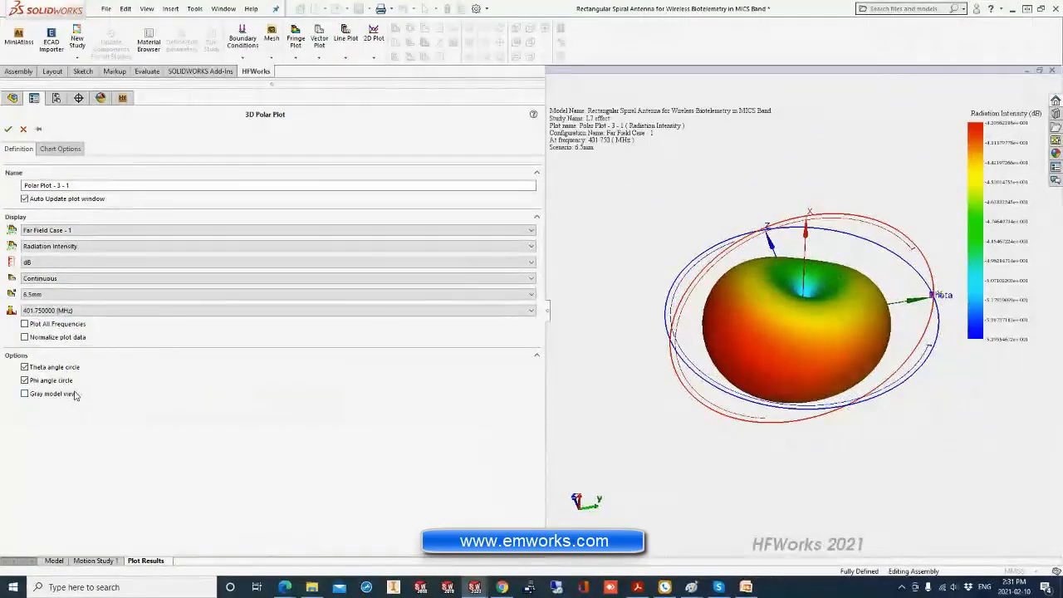
pyautogui.click(74, 395)
pyautogui.click(7, 129)
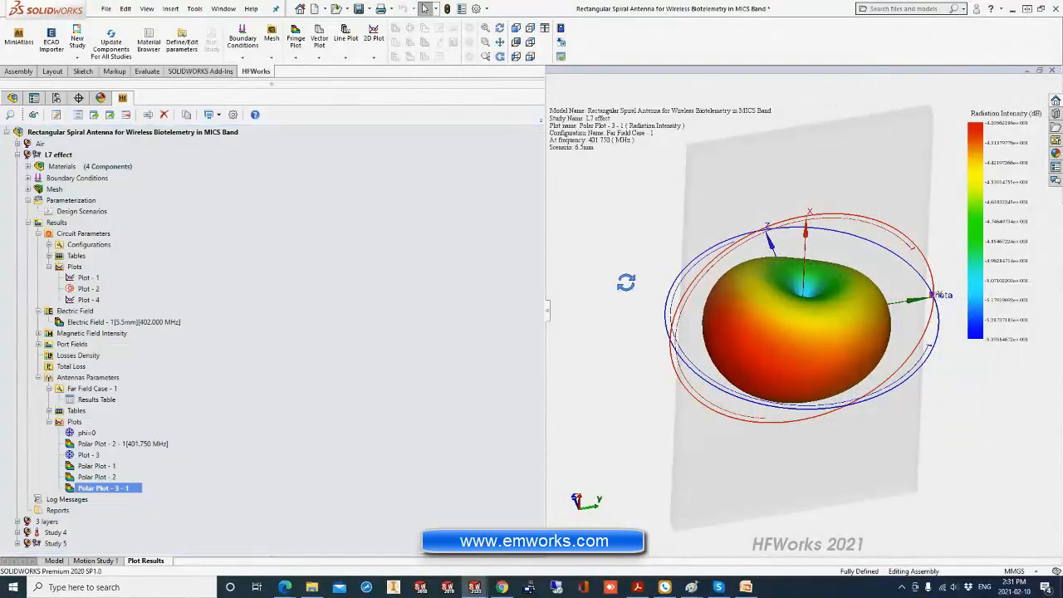
pyautogui.moveTo(625, 283); pyautogui.dragTo(812, 326, button='middle')
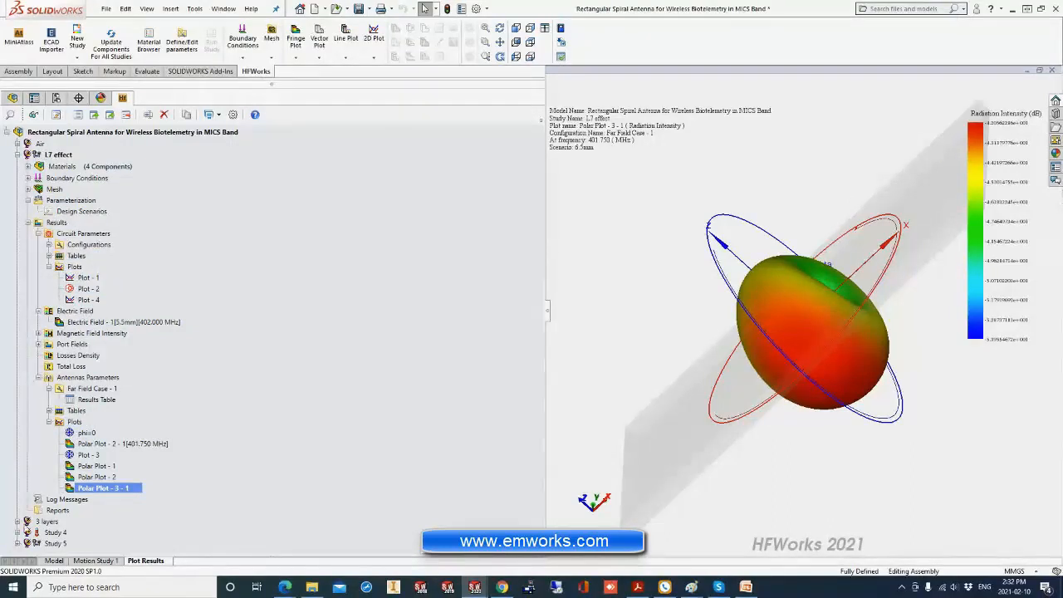
# Collapse the L7 effect study's parameterization and results, and expand the 3 layers study to review its contents.
pyautogui.click(27, 201)
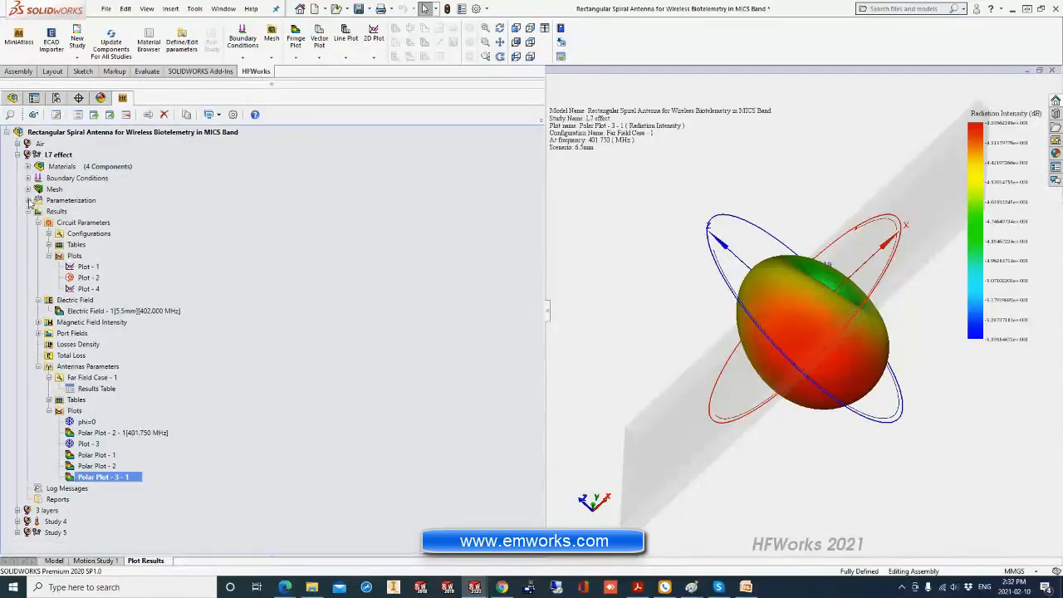
pyautogui.click(27, 211)
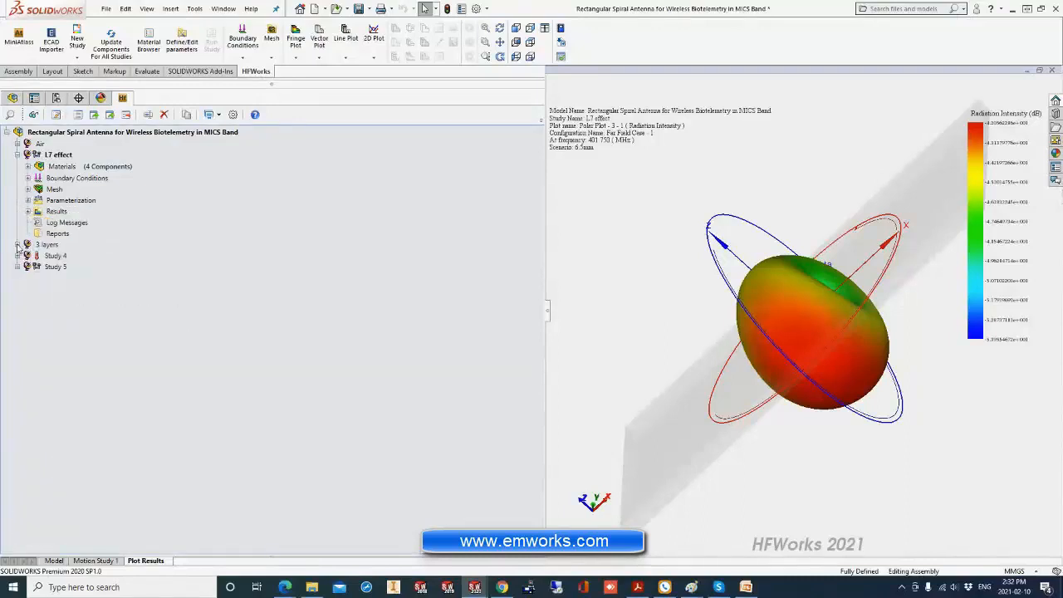
pyautogui.click(17, 245)
pyautogui.click(70, 501)
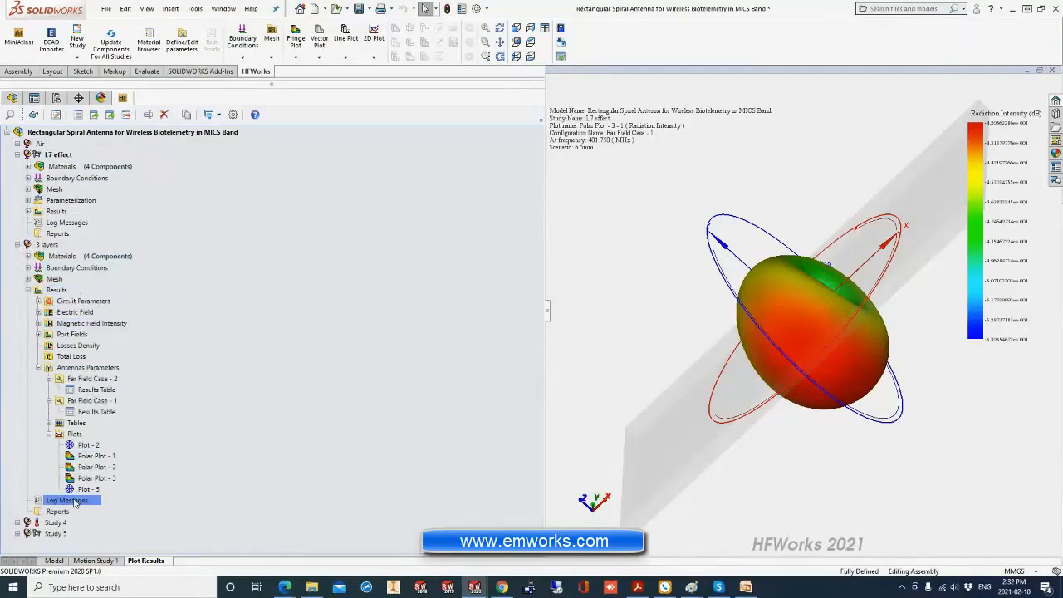
pyautogui.click(77, 268)
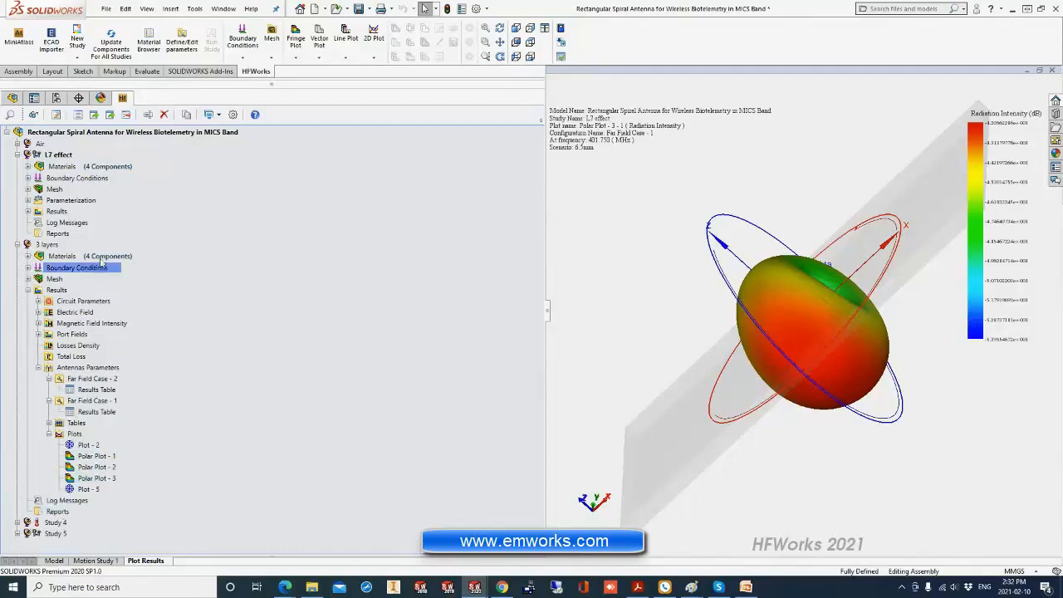
pyautogui.click(57, 290)
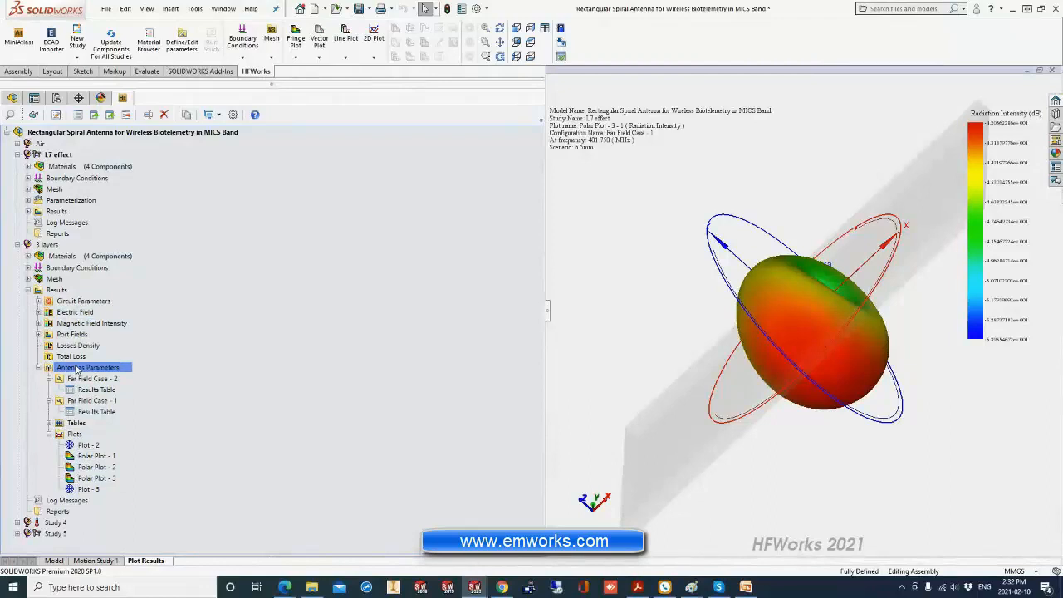
# Open the report settings of the 3 layers study and review the Description, Introduction and Model View sections.
pyautogui.click(57, 513)
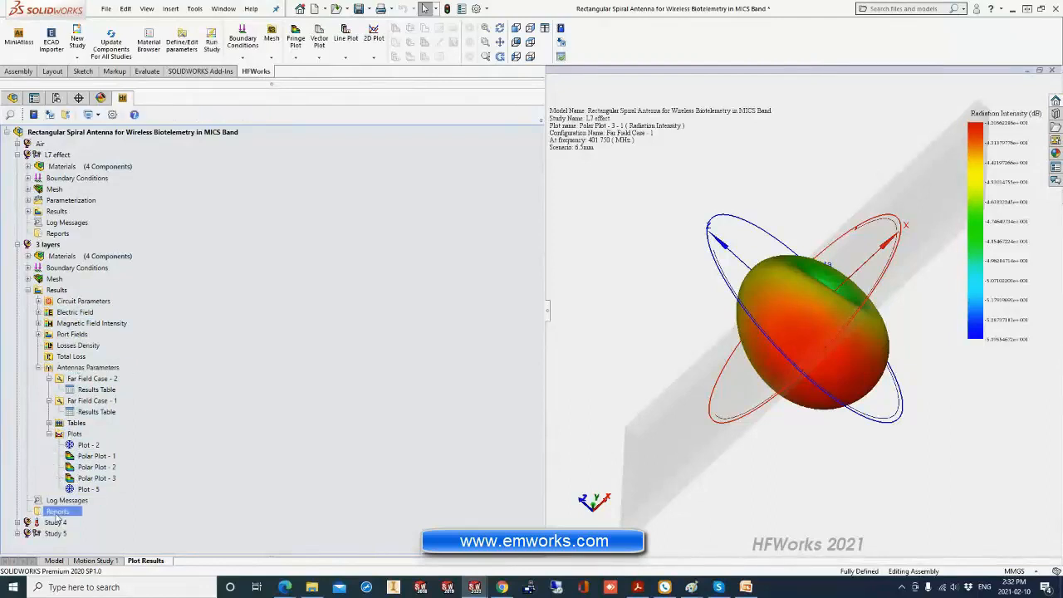
pyautogui.rightClick(57, 521)
pyautogui.click(120, 376)
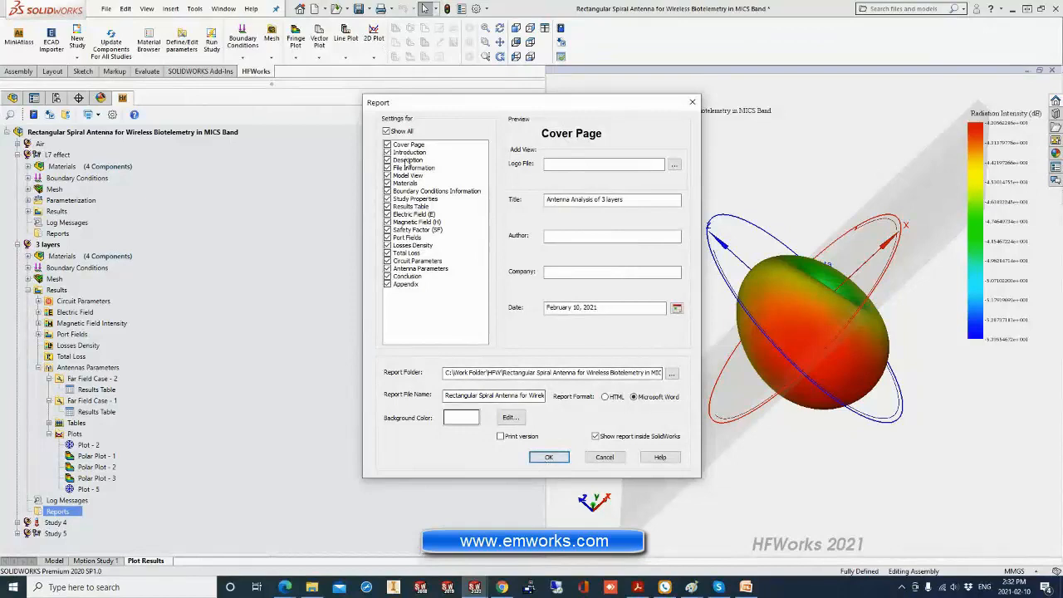
pyautogui.click(409, 162)
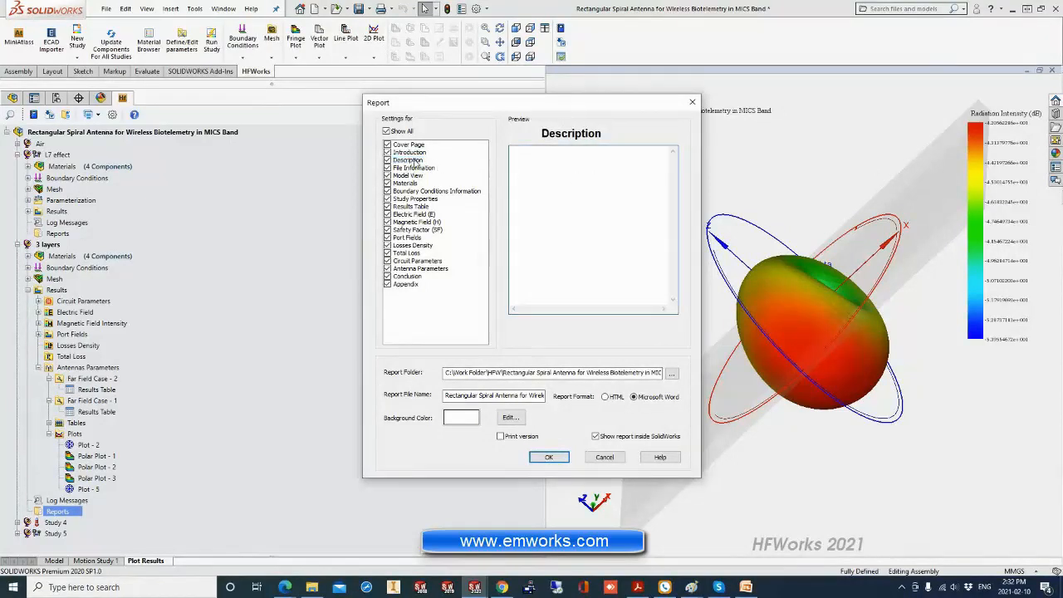
pyautogui.click(411, 153)
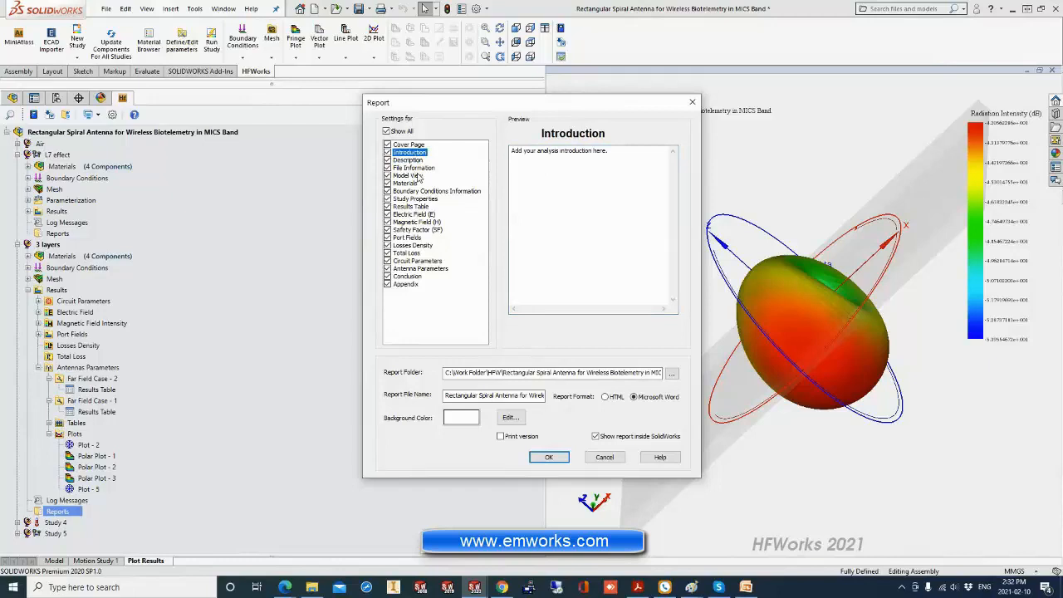
pyautogui.click(408, 177)
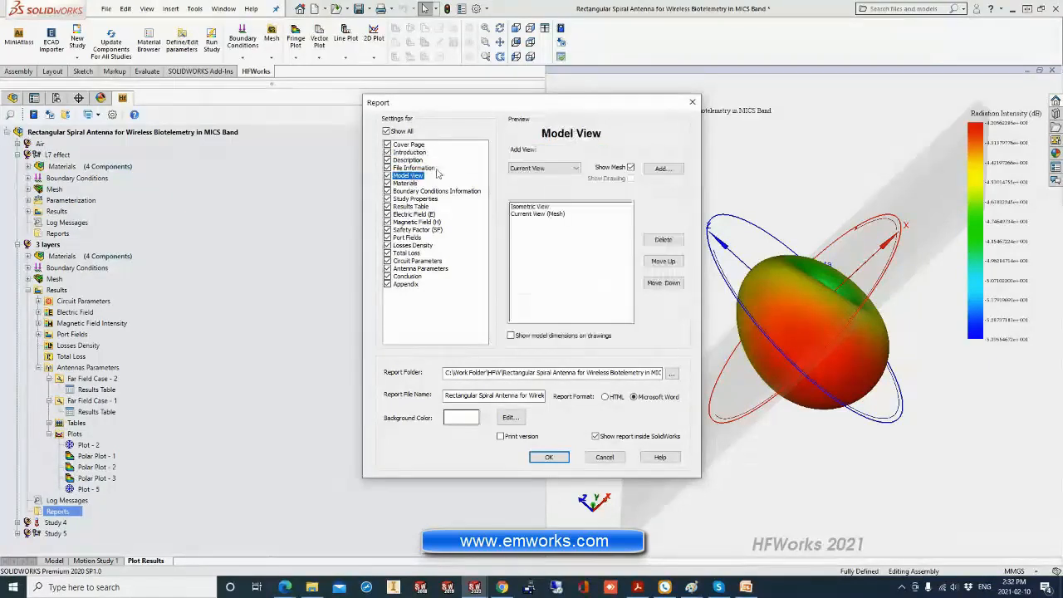
# Try adding an isometric view with mesh to the report's model views, and dismiss the report settings without generating it.
pyautogui.click(562, 169)
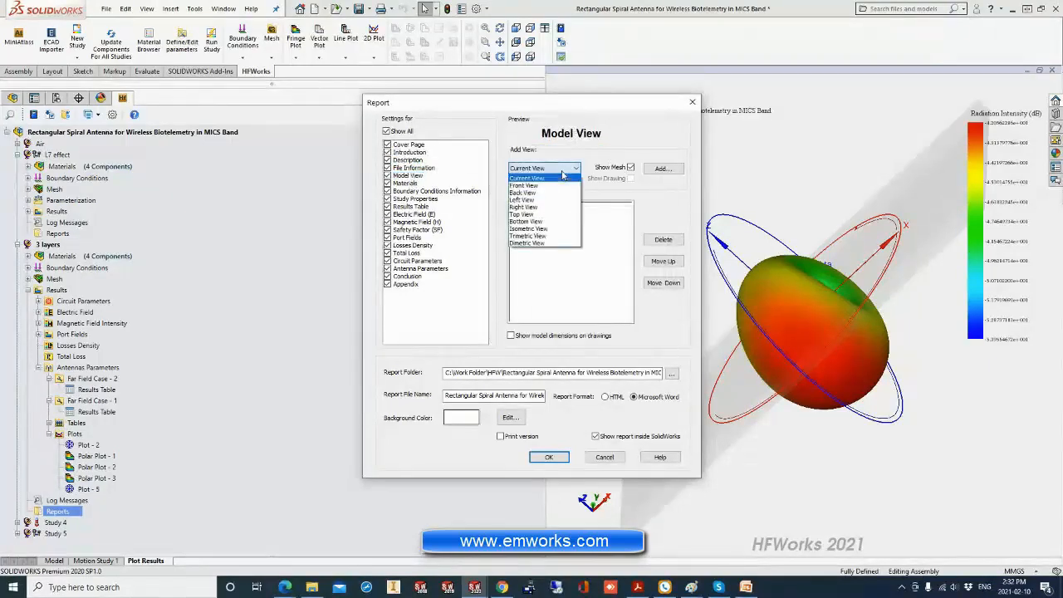
pyautogui.click(540, 229)
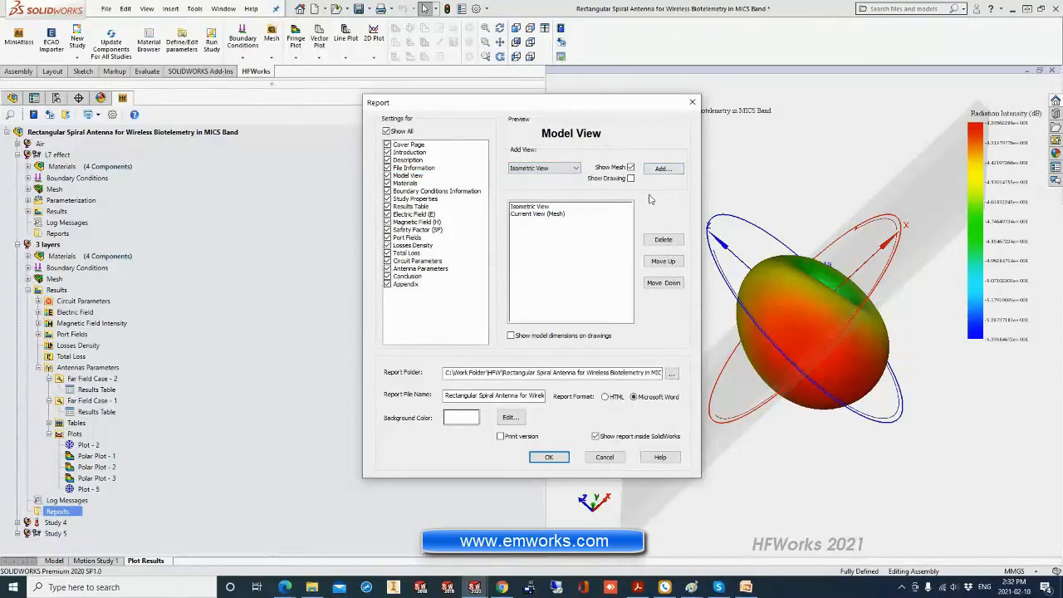
pyautogui.click(663, 170)
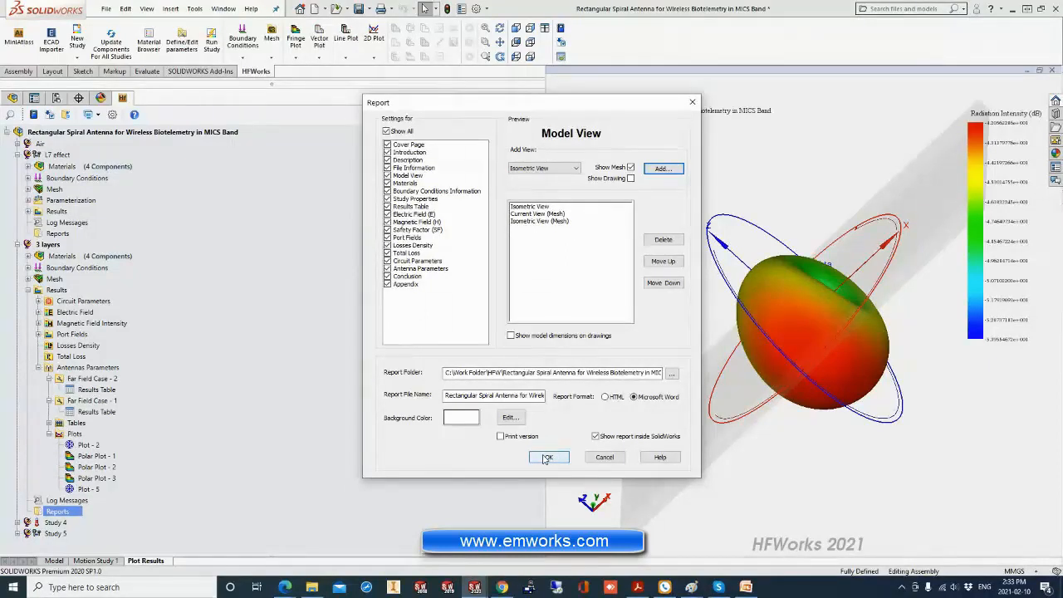
pyautogui.click(604, 458)
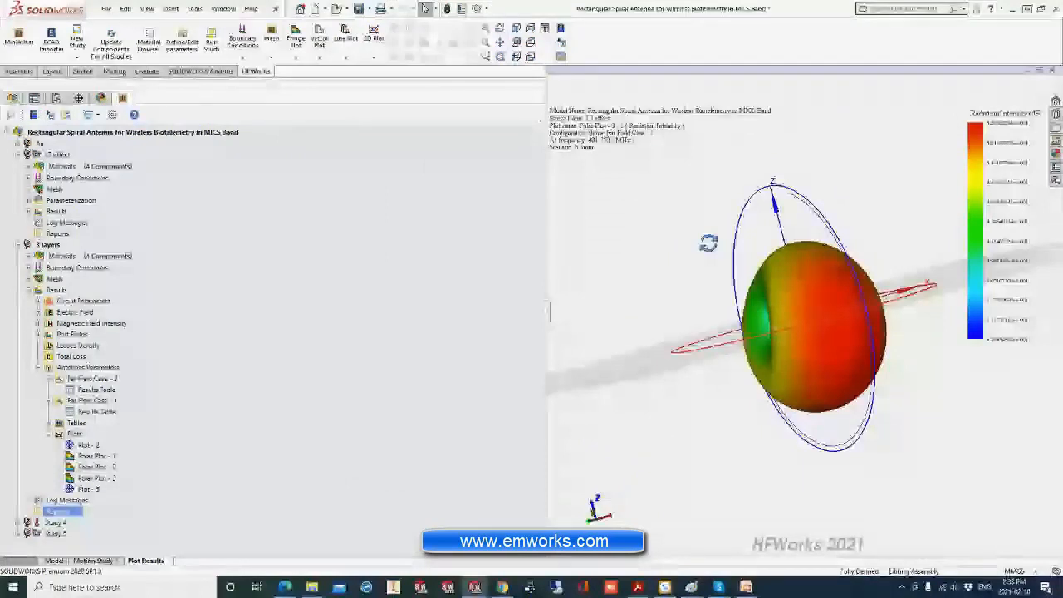
pyautogui.moveTo(708, 243); pyautogui.dragTo(672, 284, button='middle')
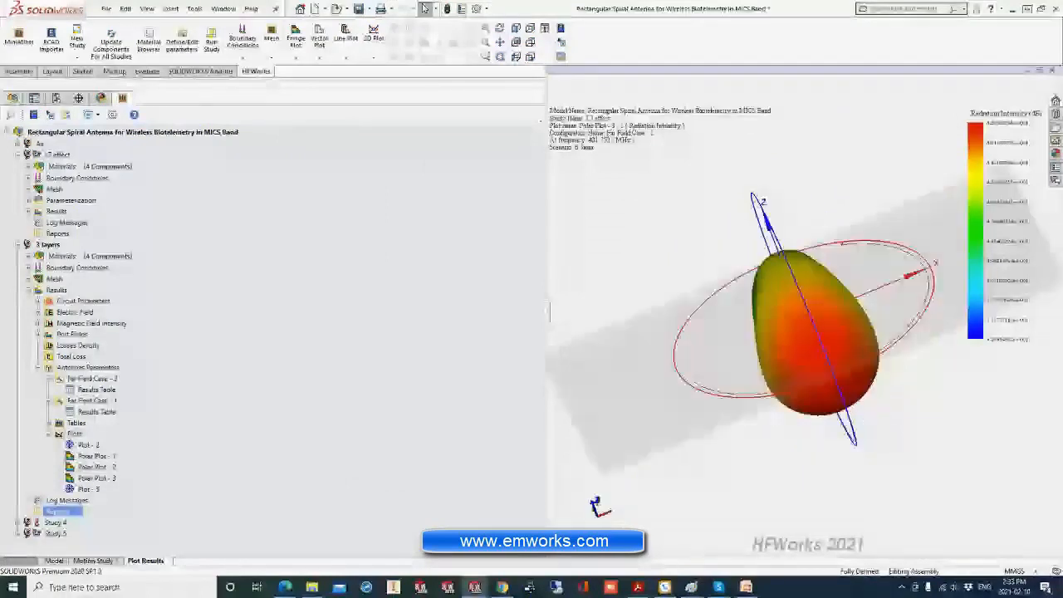